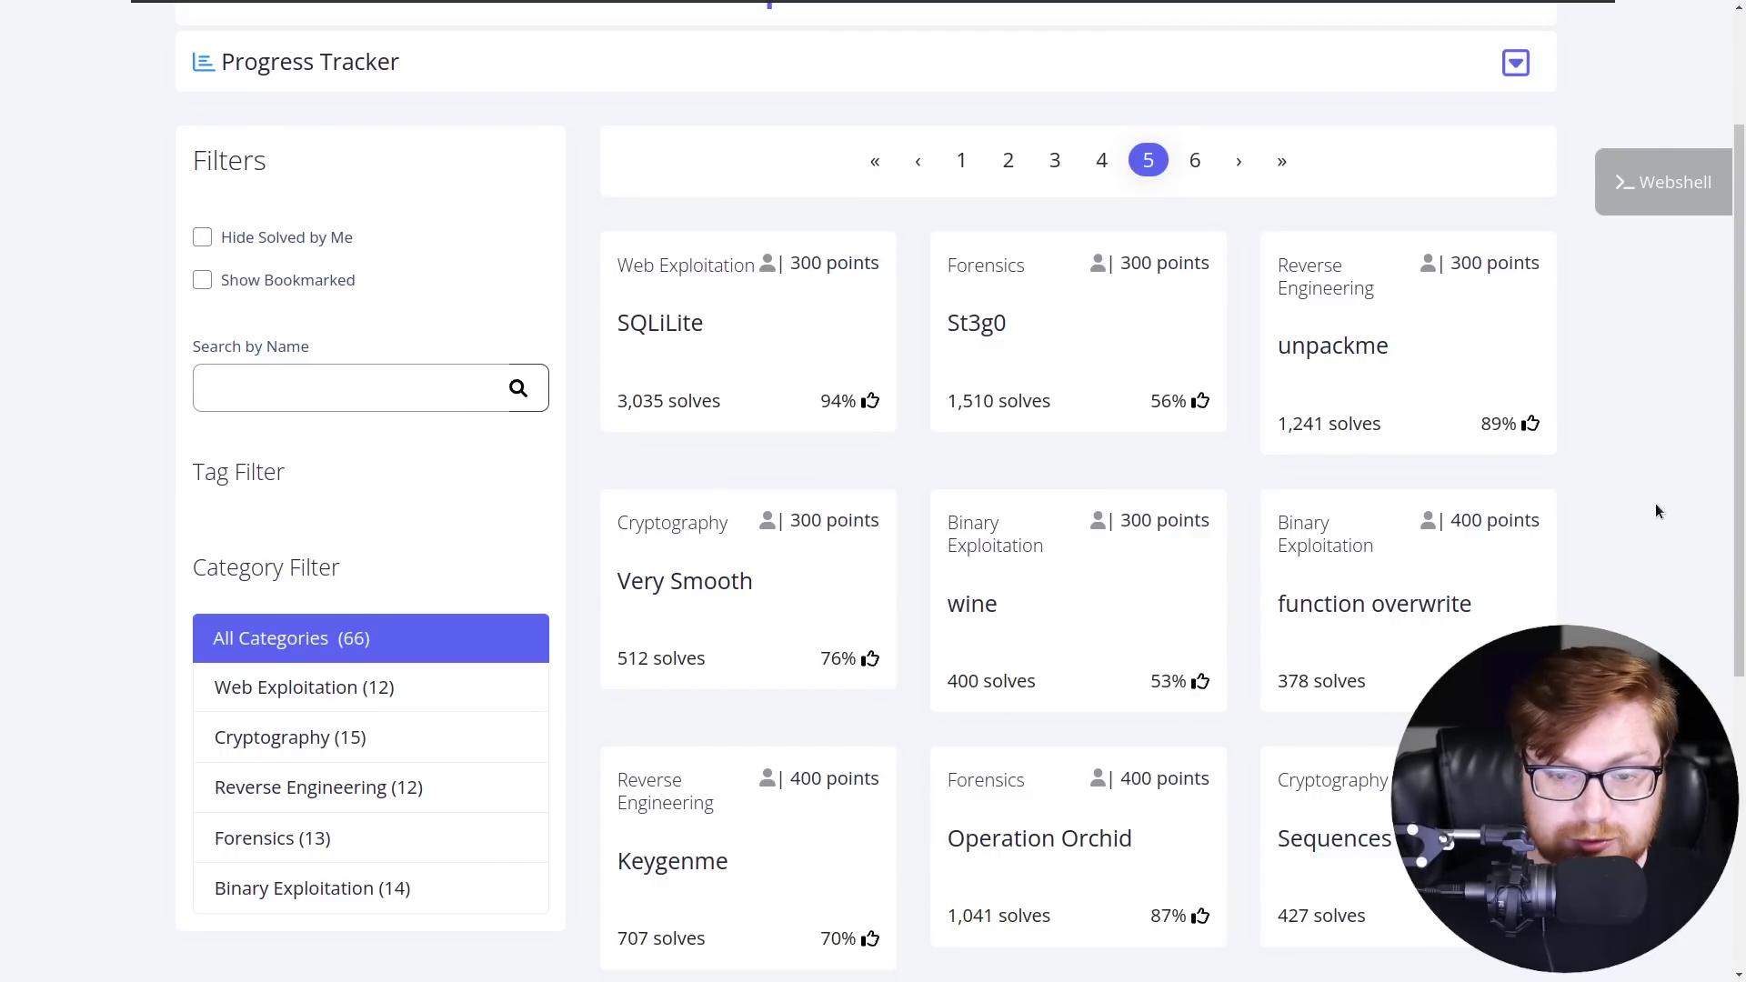
- Open the SQLiLite web exploitation challenge from the picoCTF 2022 challenge list
scroll(1655, 504, up, 3)
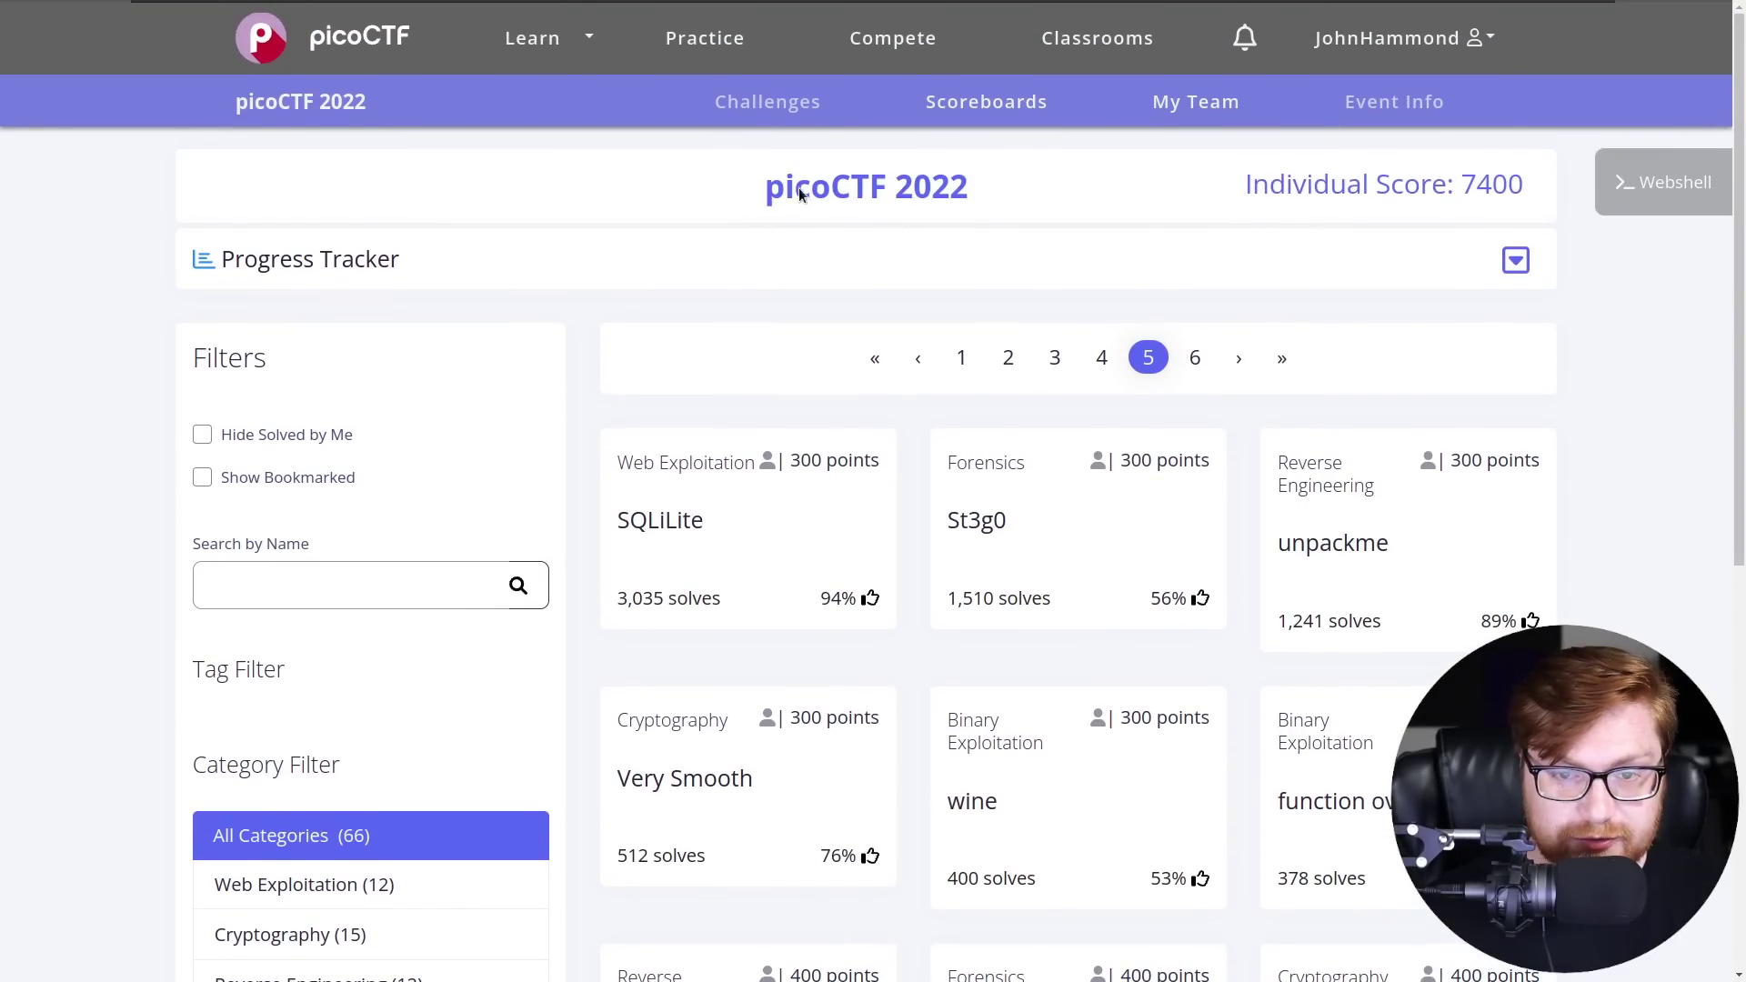
drag(802, 193, 990, 203)
click(1646, 446)
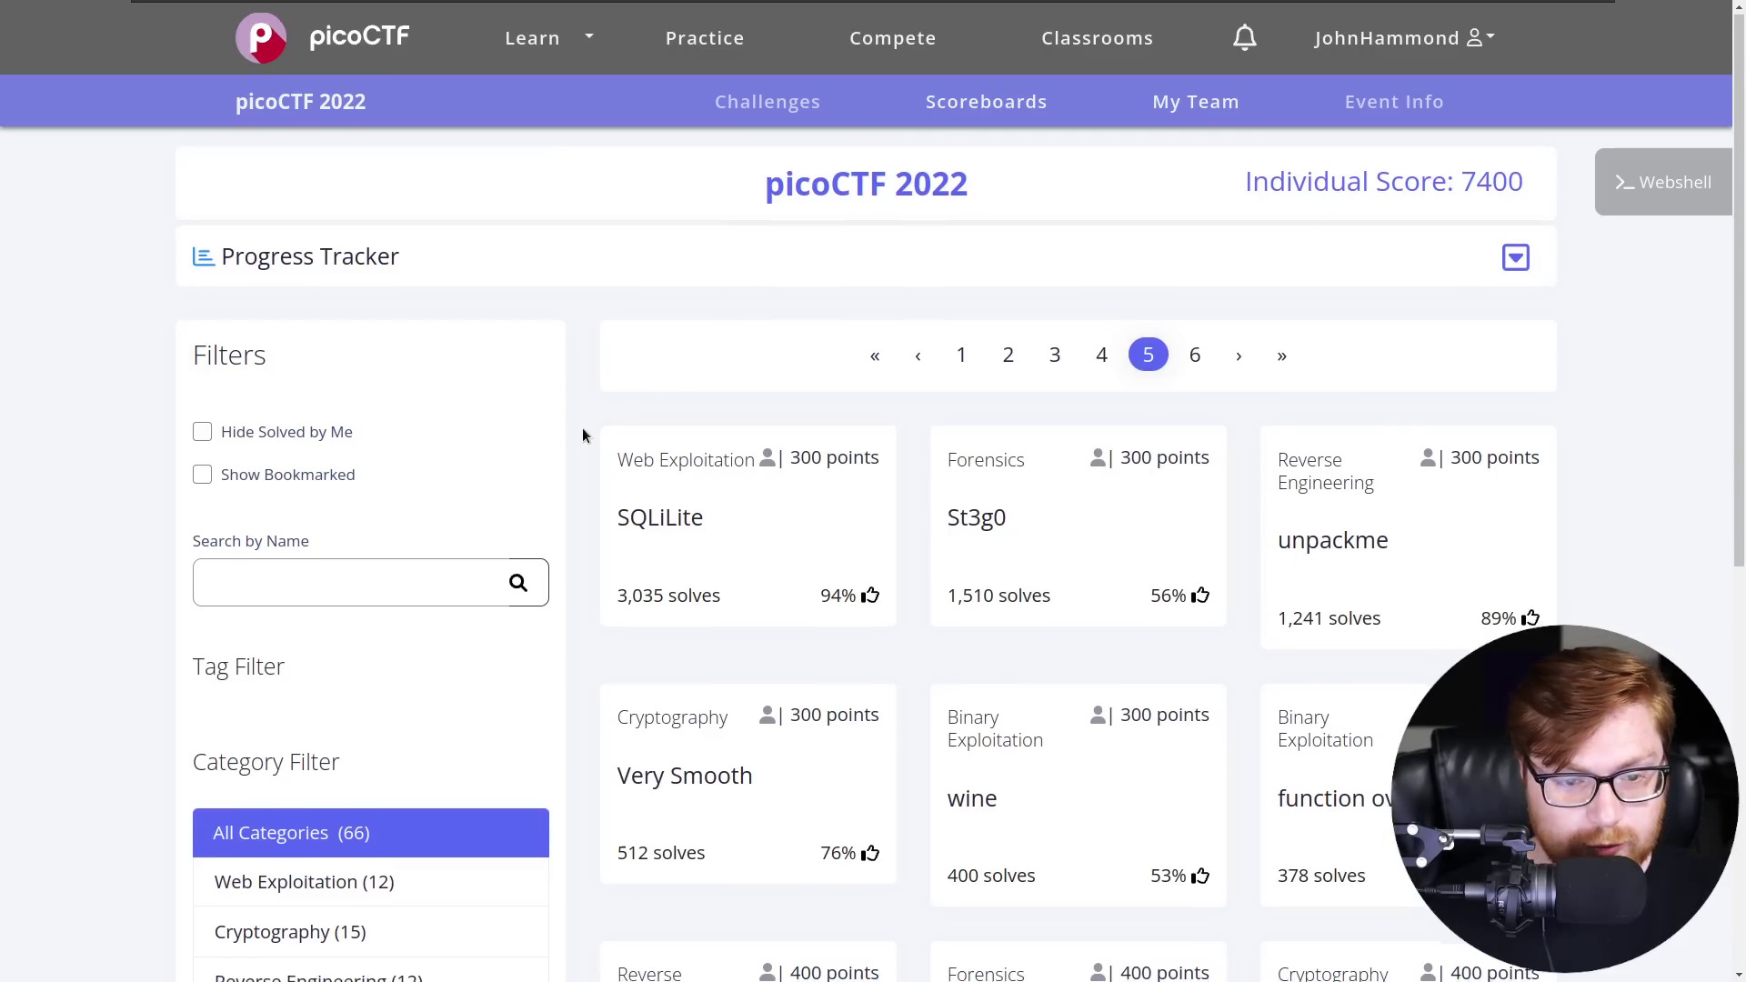
scroll(583, 436, down, 2)
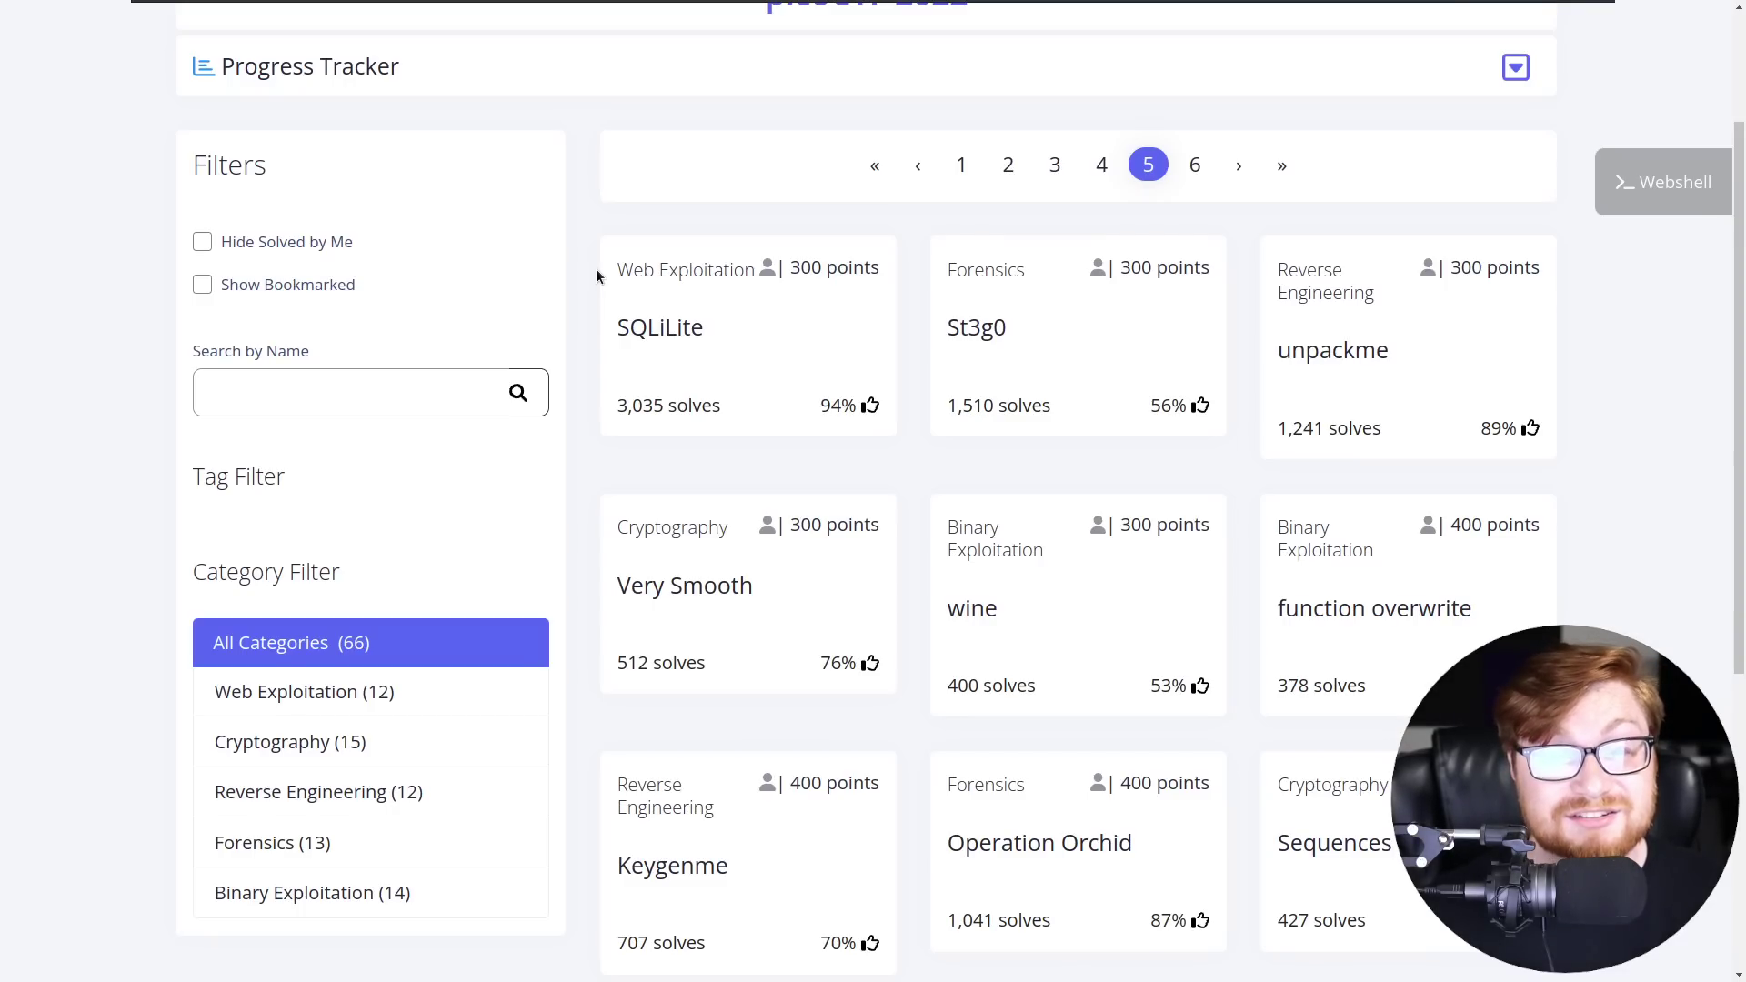
drag(618, 272, 754, 279)
click(796, 327)
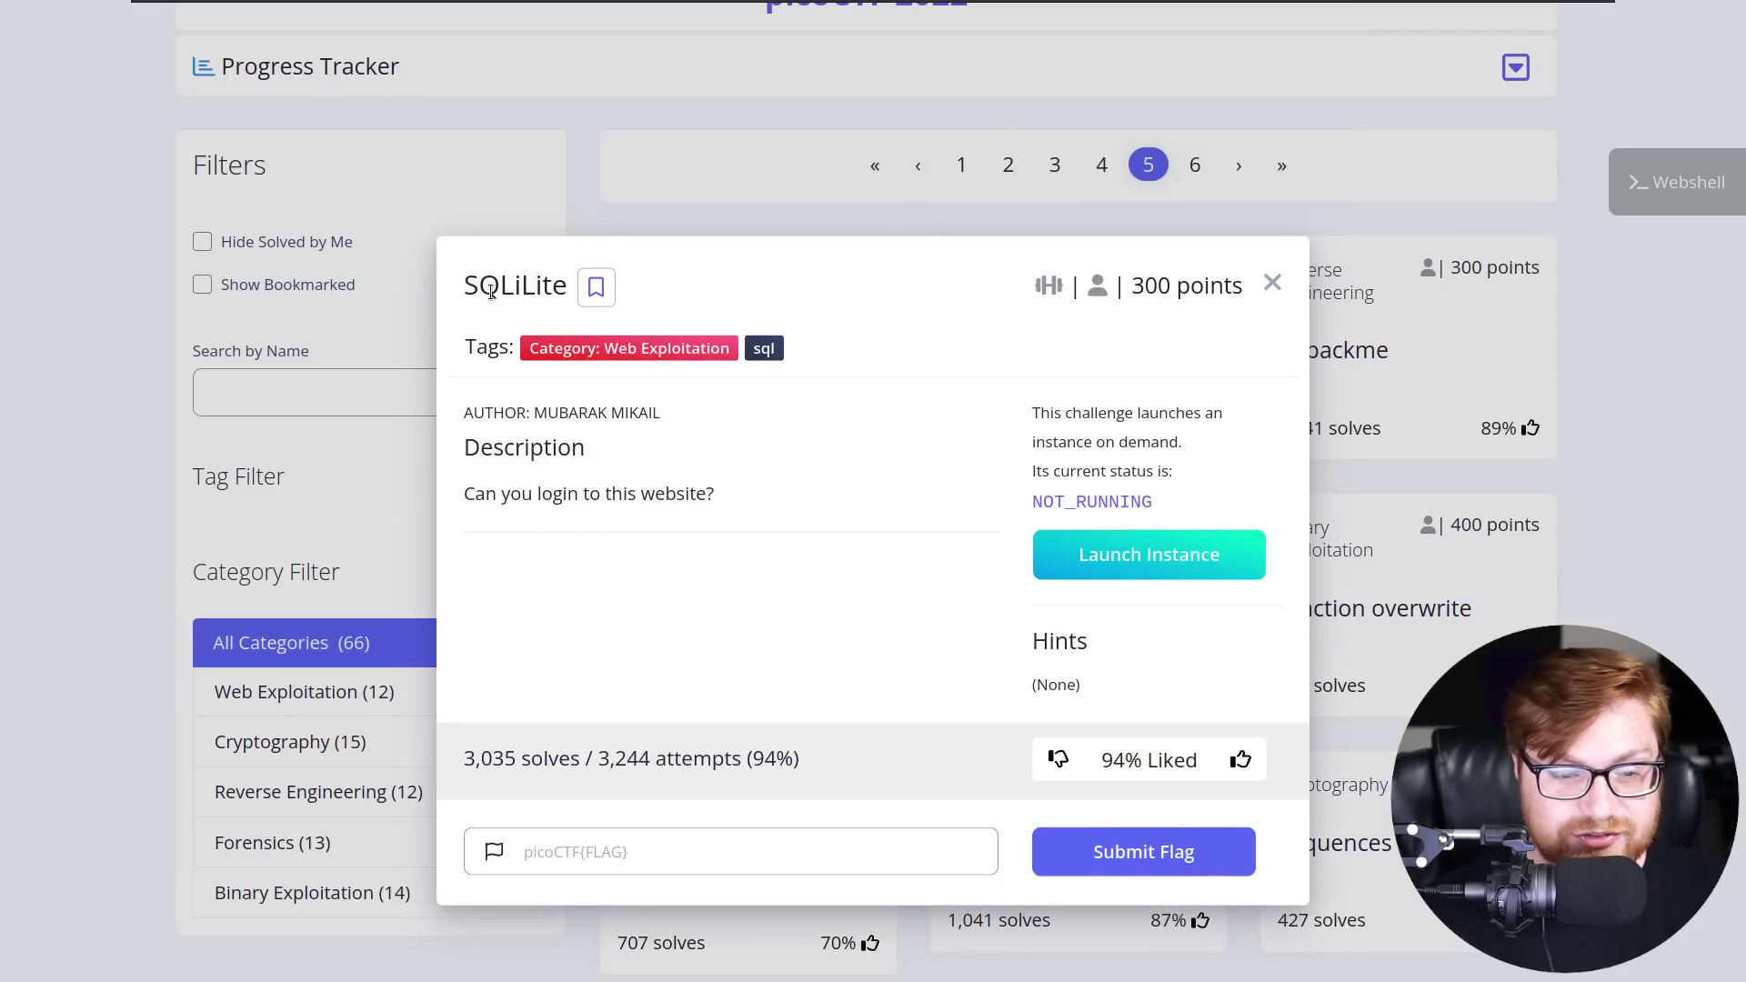
- Launch the SQLiLite challenge instance and bring up its login website in a separate tab
click(1173, 552)
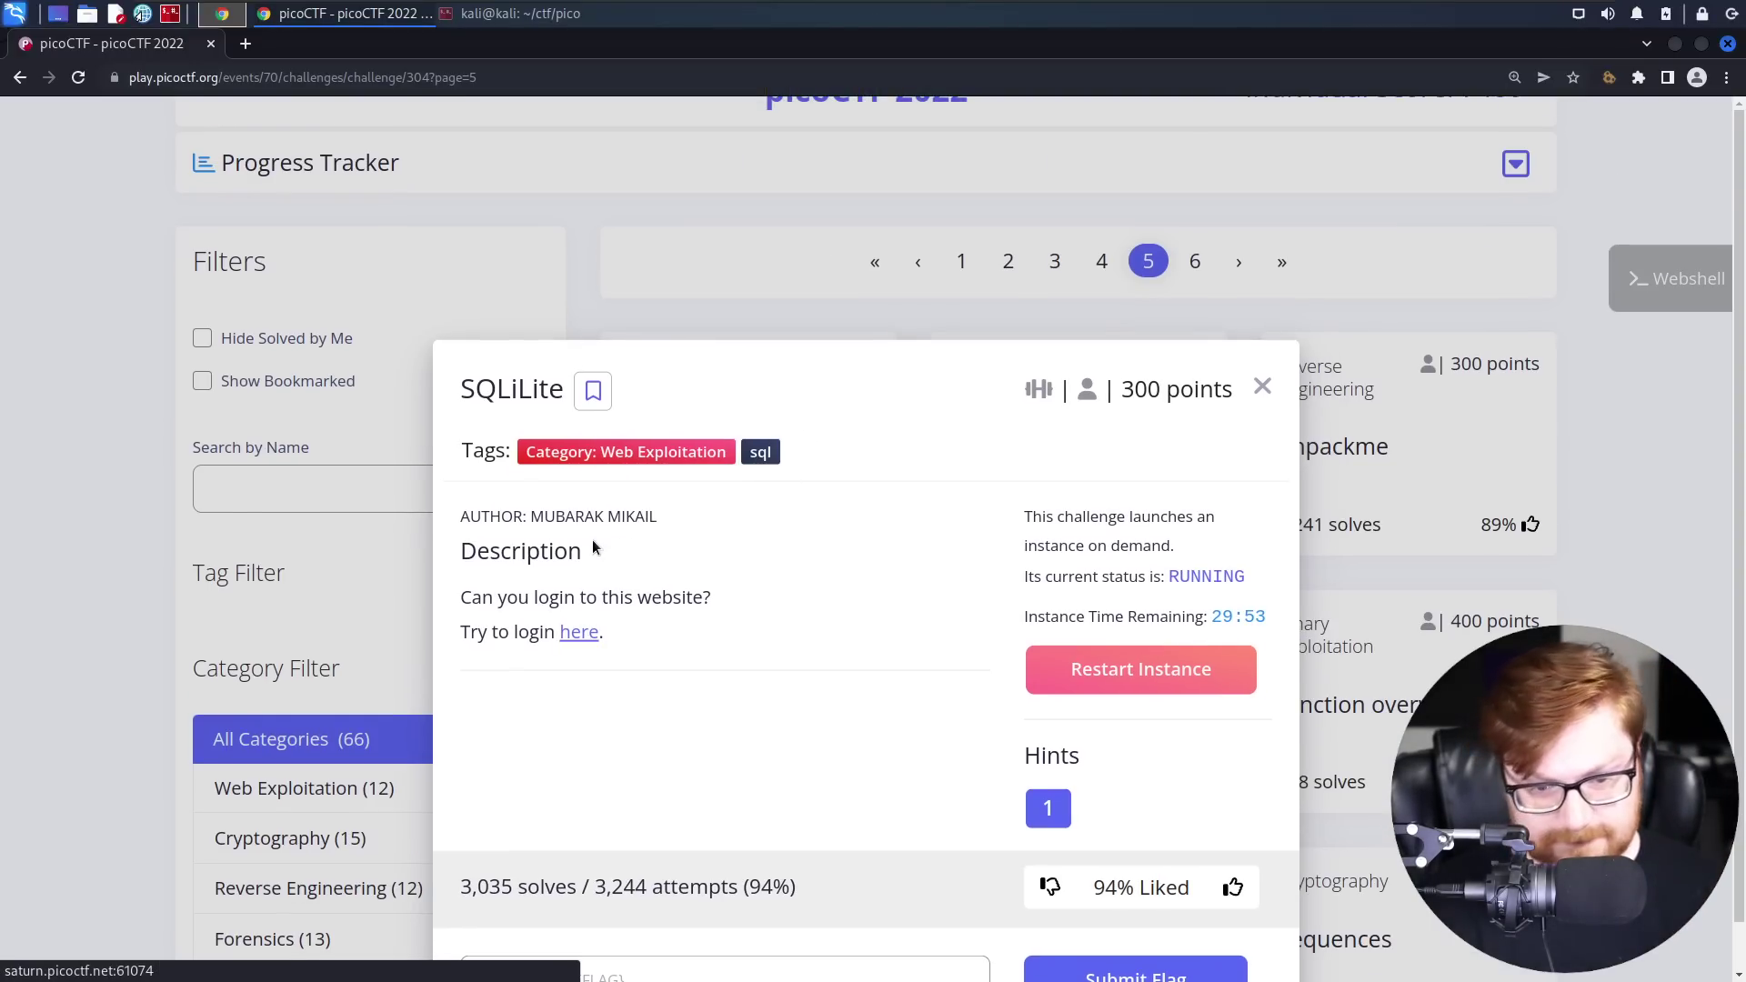
middle_click(582, 634)
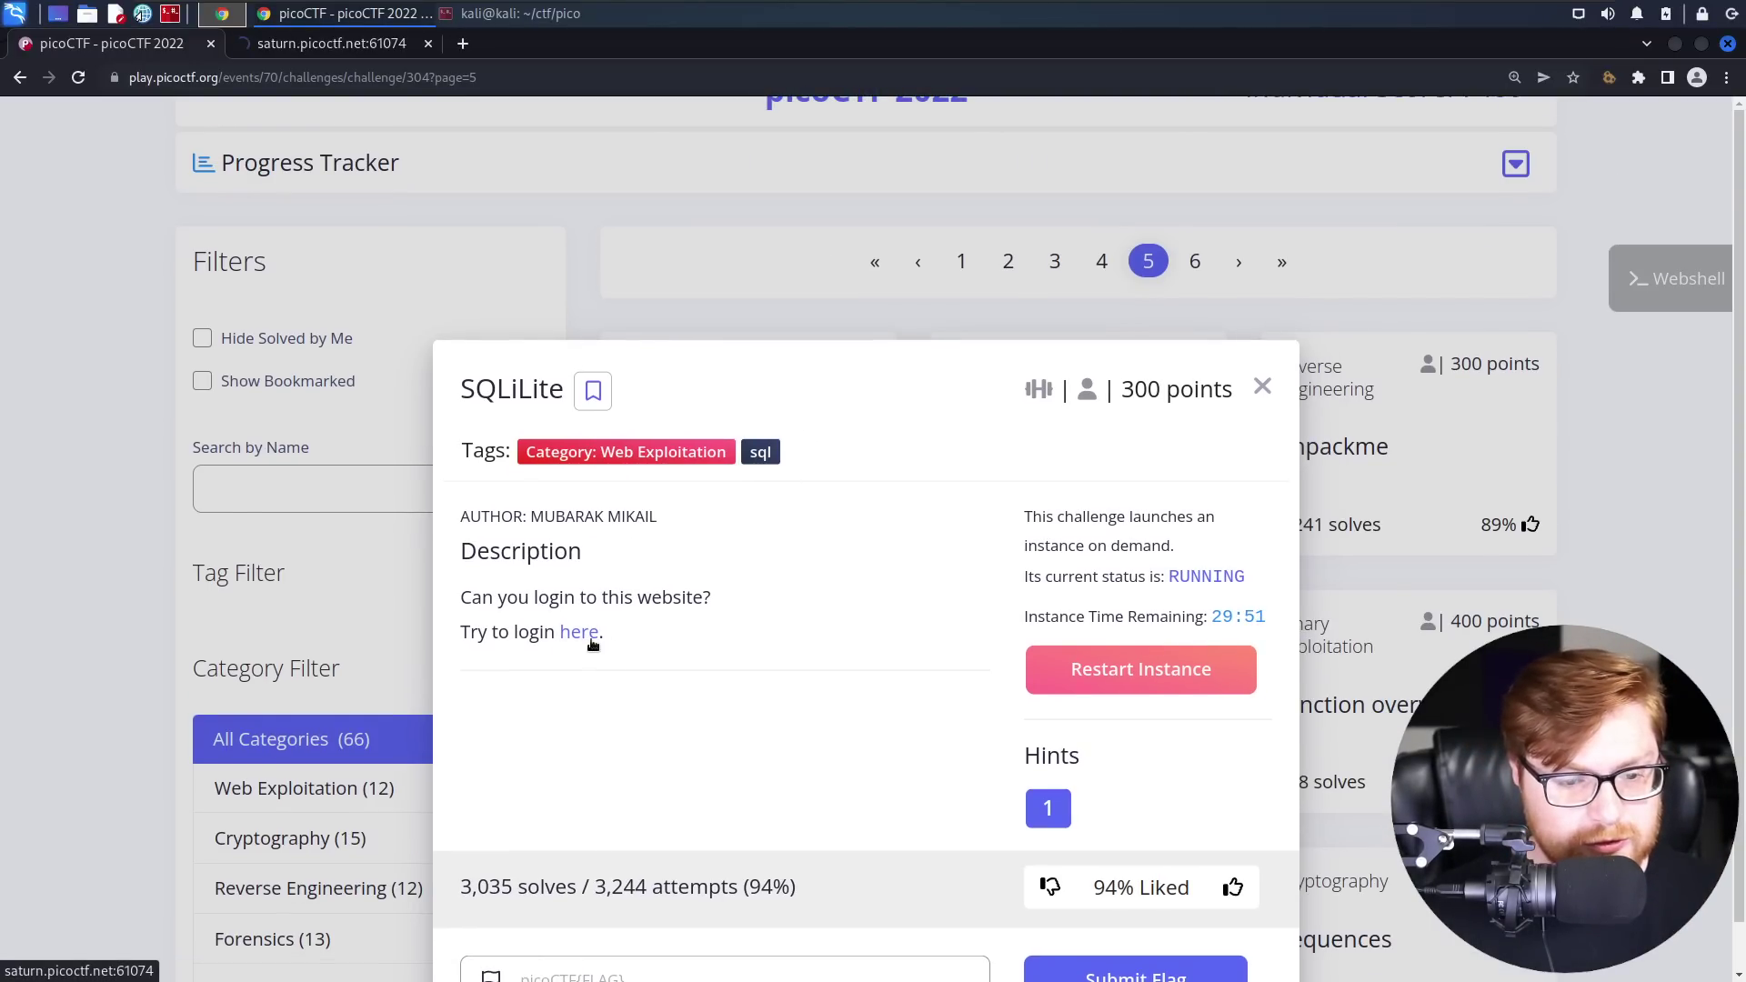
key(ctrl+Tab)
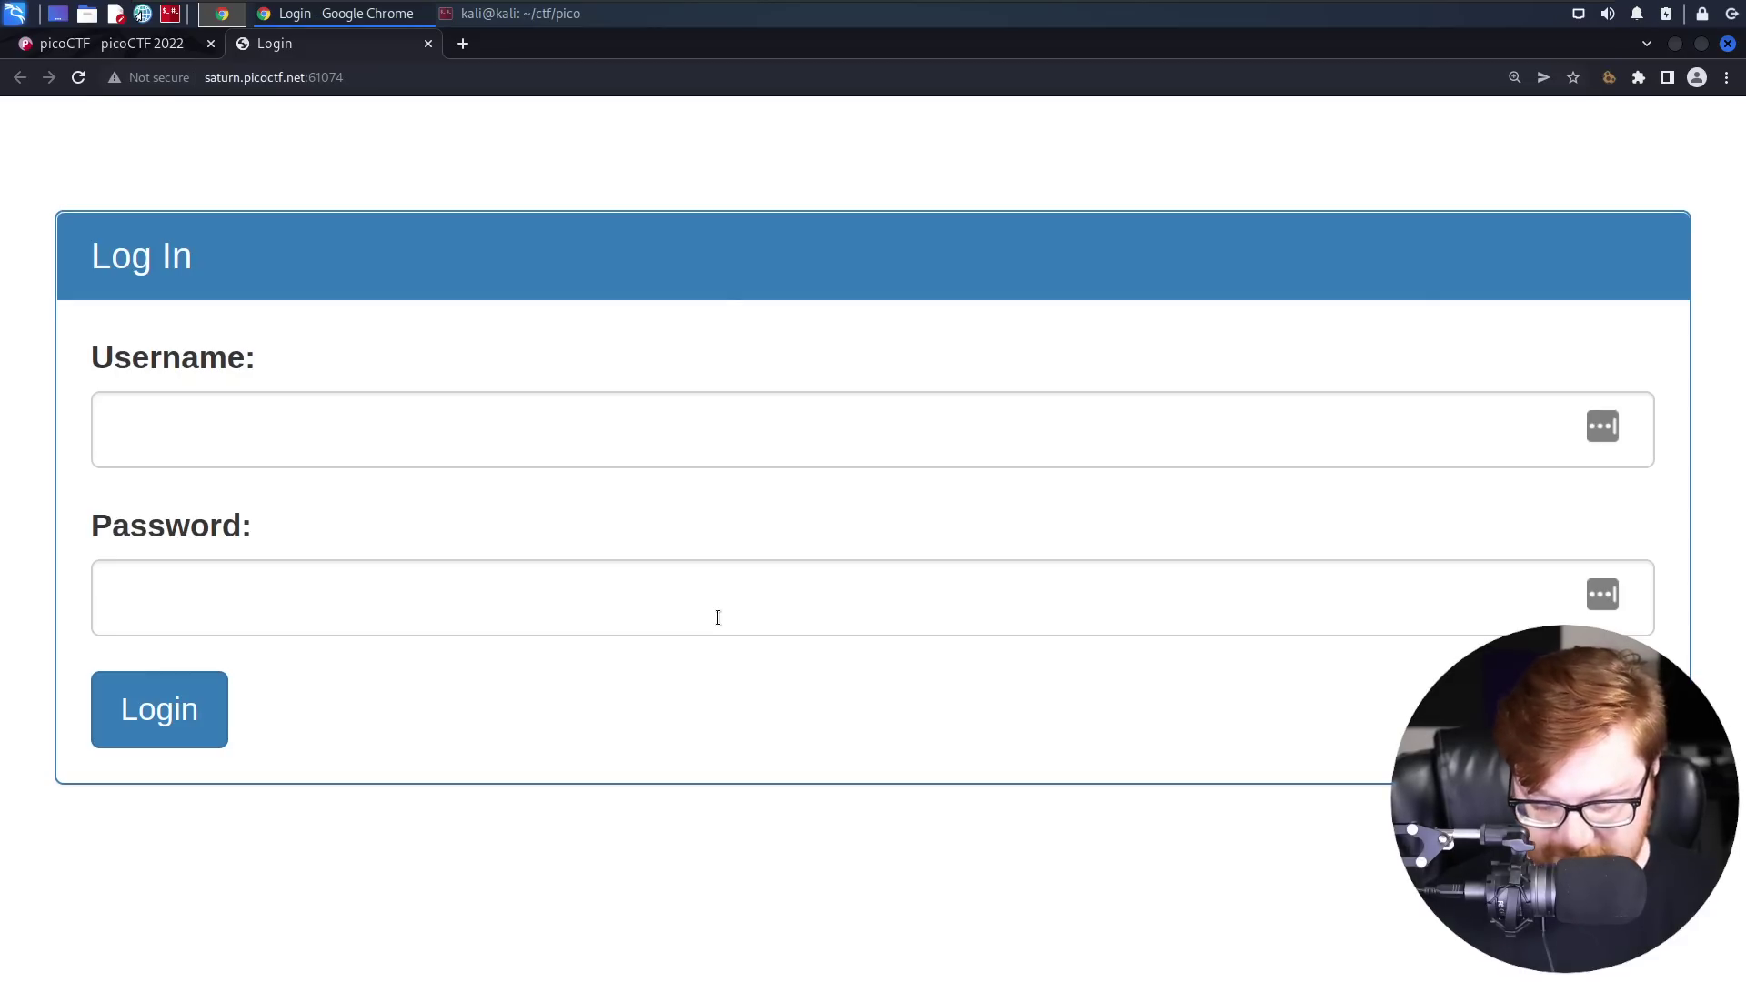
- View the HTML source of the login page, shrinking it to 150% so the whole form markup can be read
key(ctrl+u)
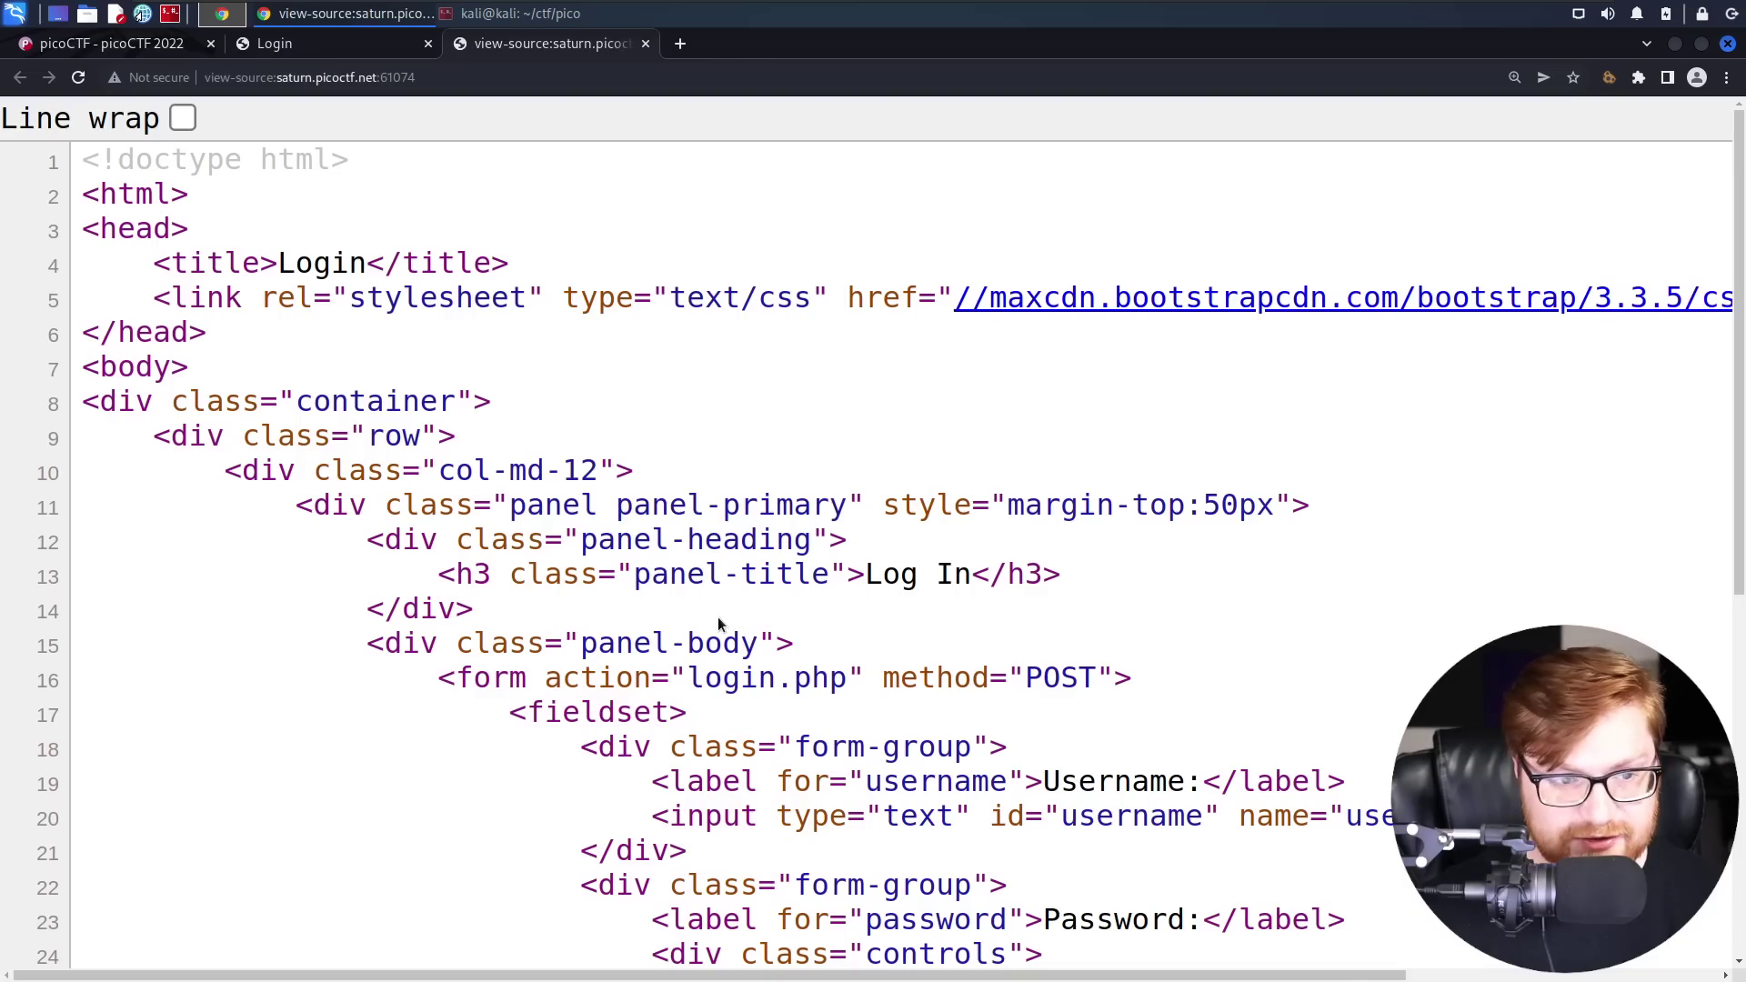
key(ctrl+minus)
key(ctrl+minus)
key(ctrl+minus)
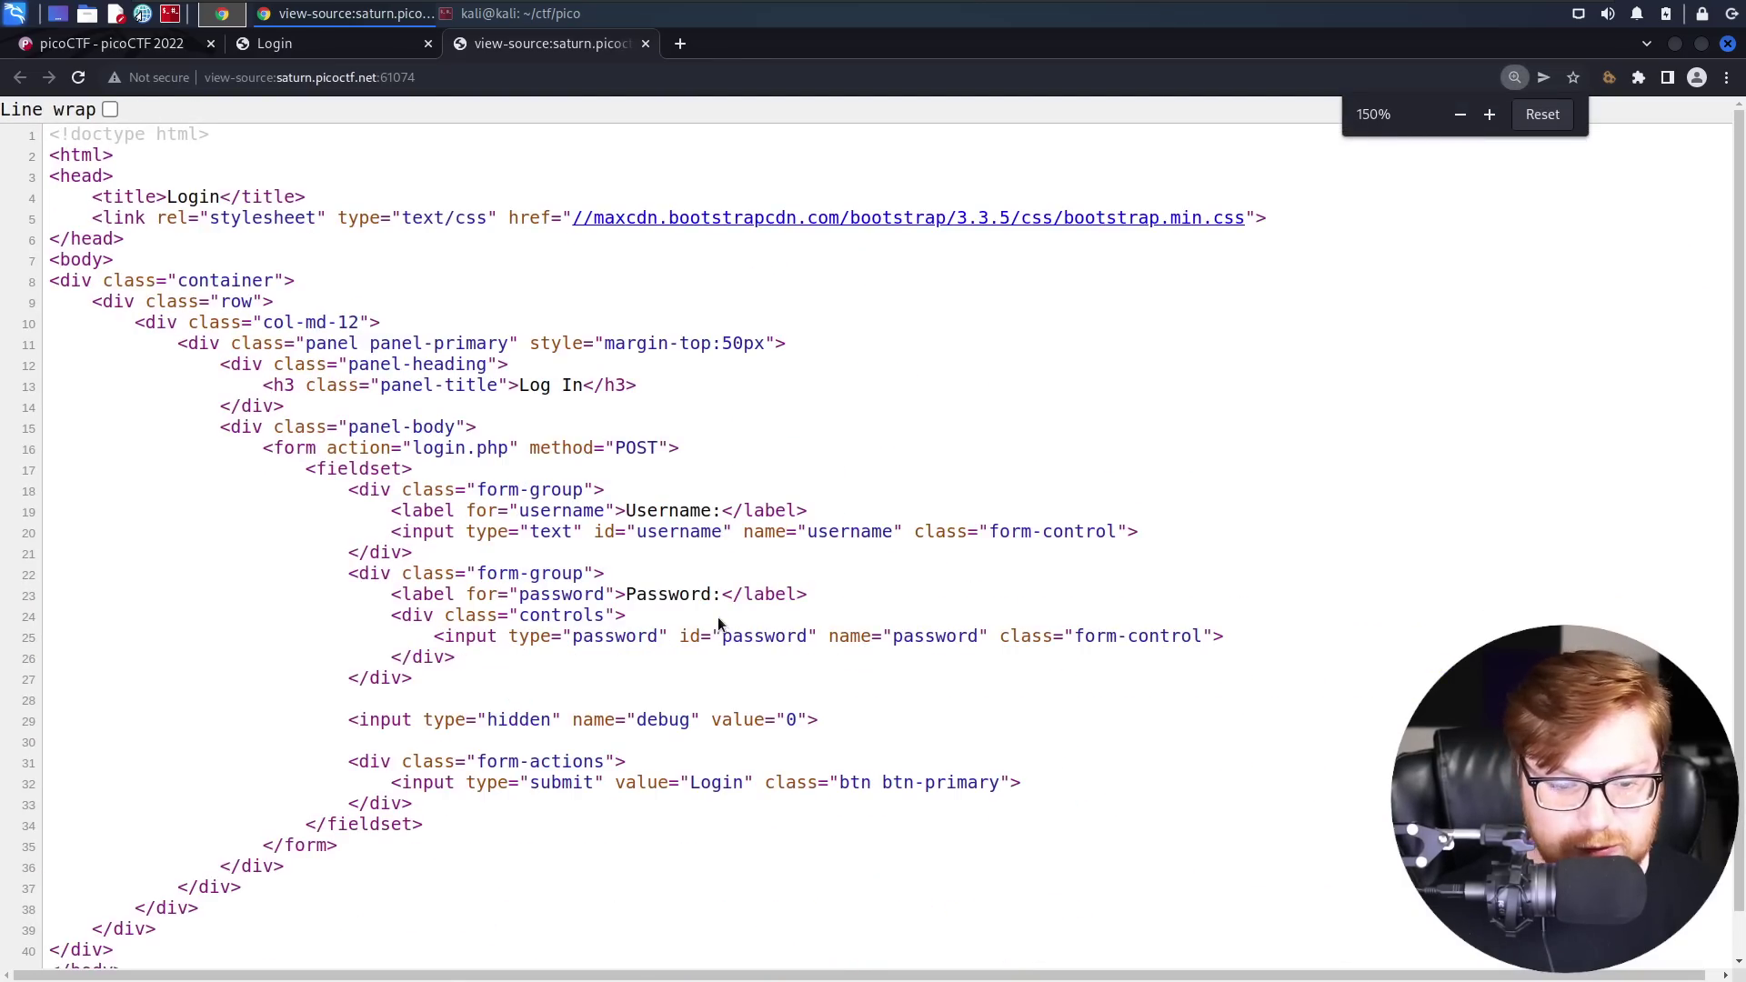
scroll(718, 617, down, 1)
scroll(717, 616, up, 1)
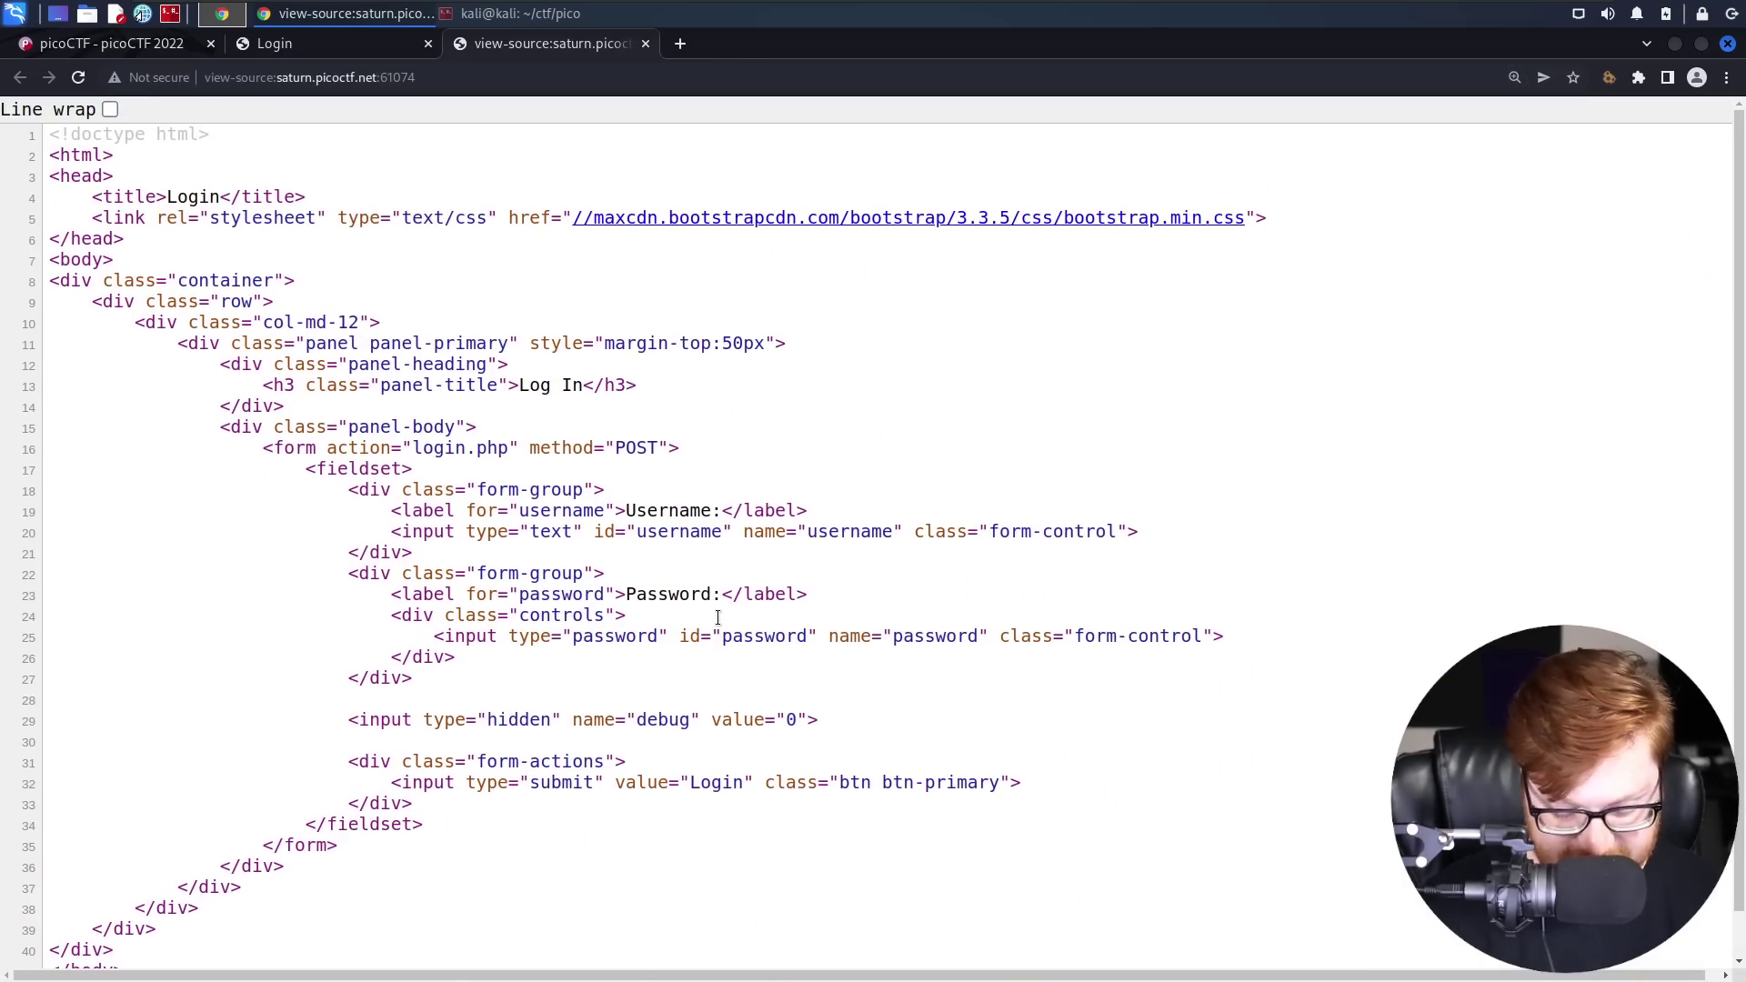
- Search the web for "sqlite" in a new tab and look through the results and the SQLite description
key(ctrl+t)
text(sqlite)
key(Return)
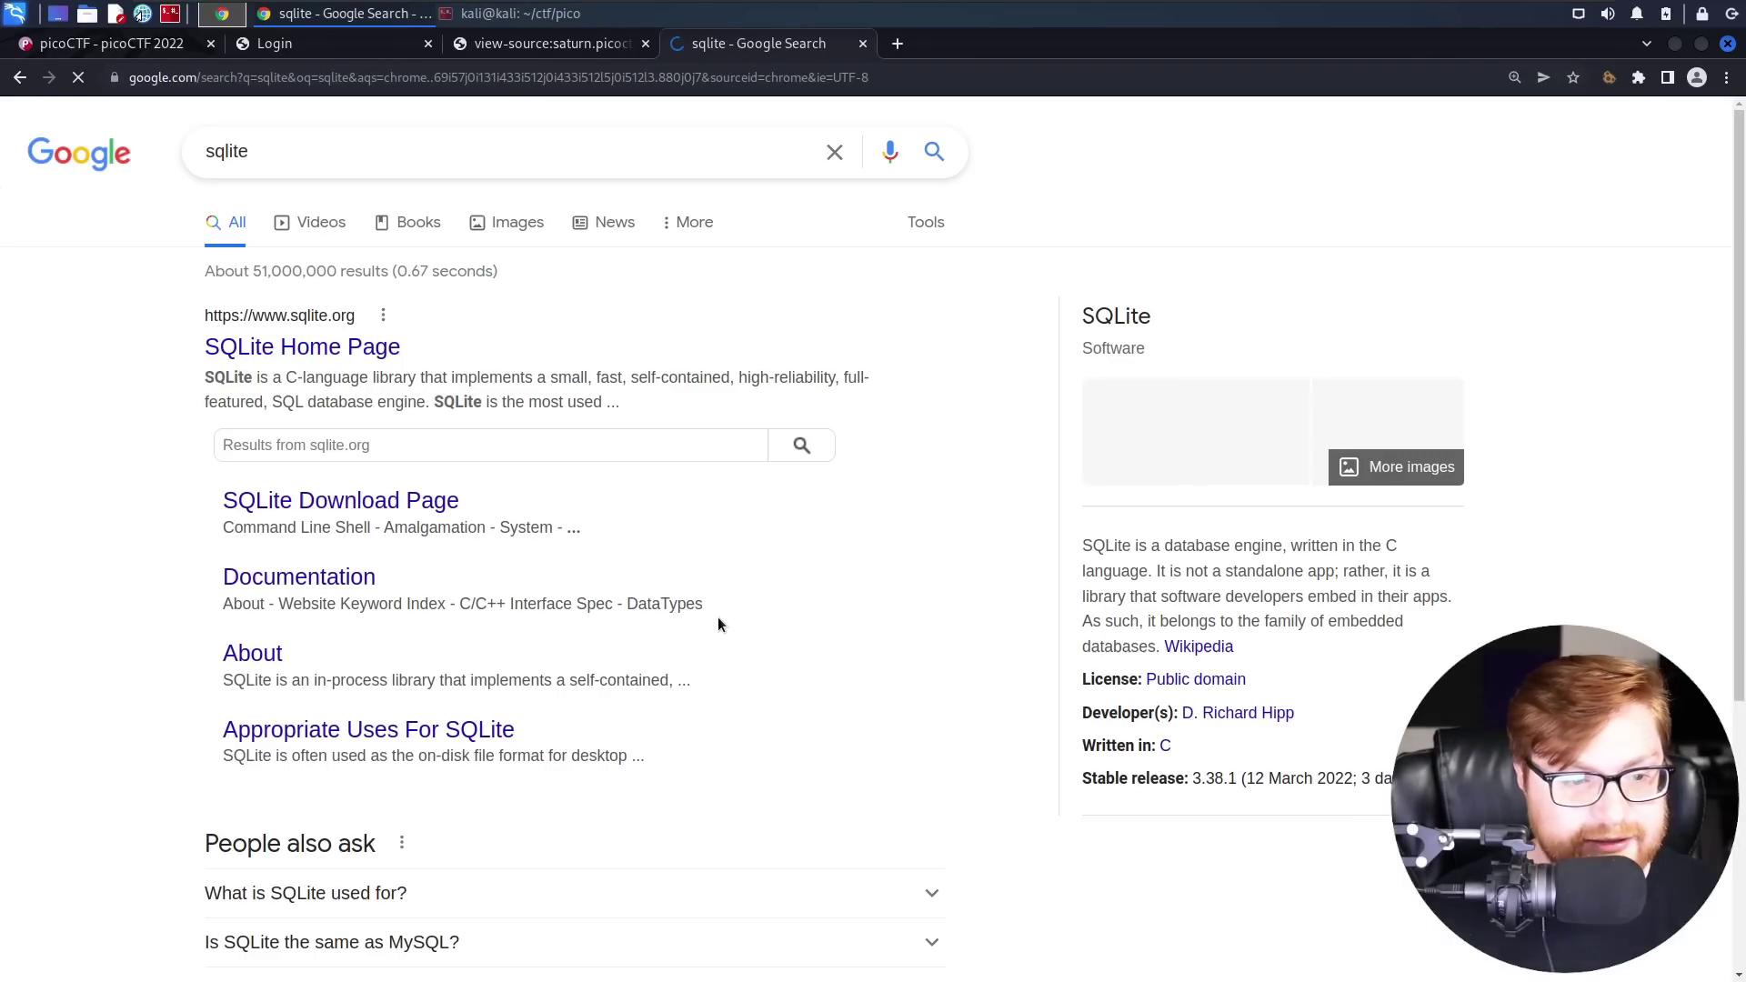
key(F11)
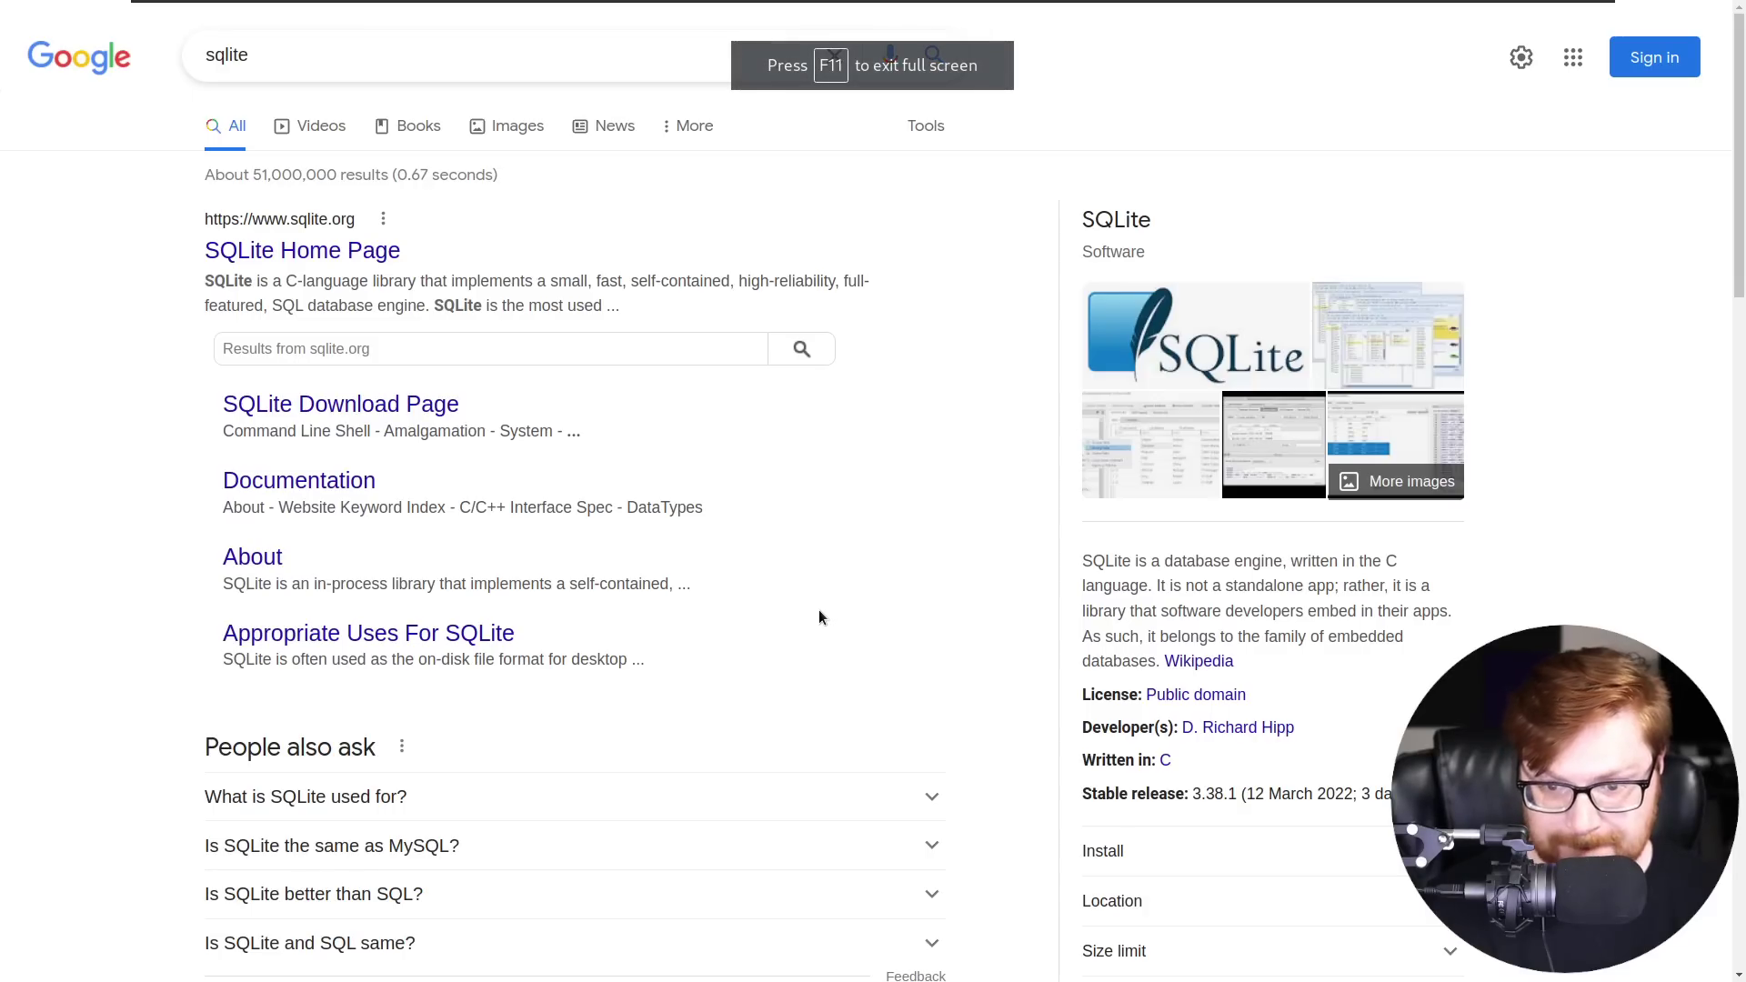
key(ctrl+plus)
scroll(818, 617, down, 1)
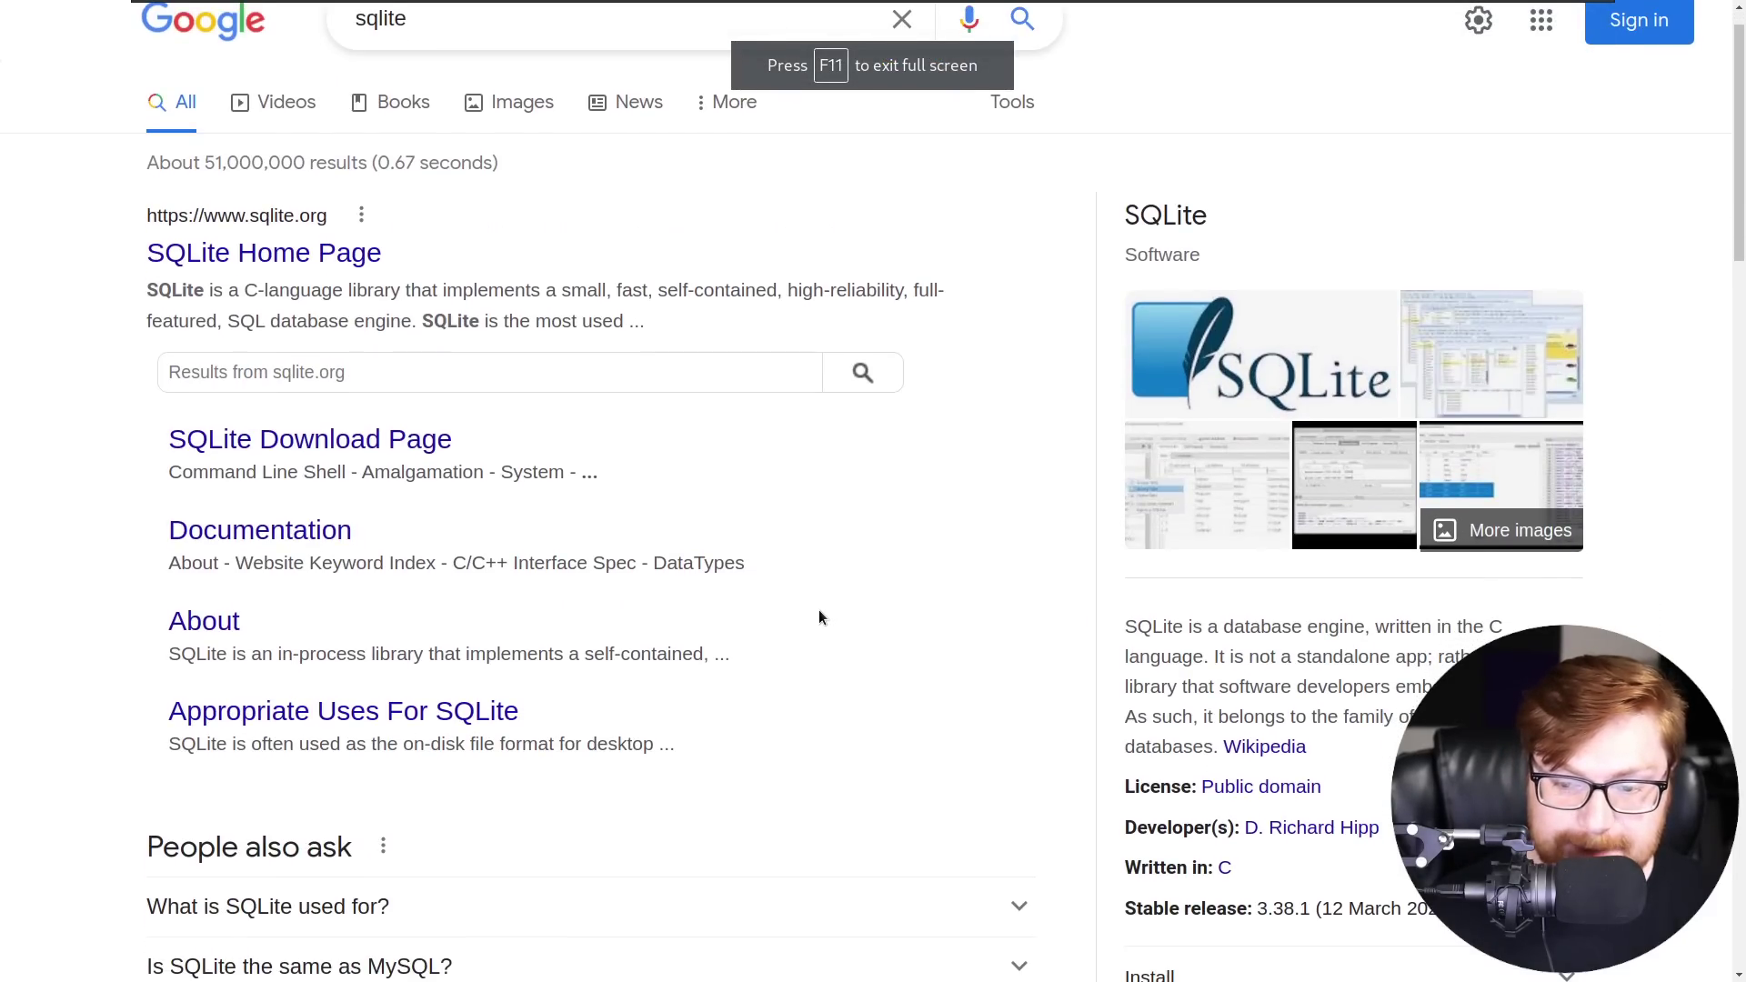
scroll(1242, 692, down, 2)
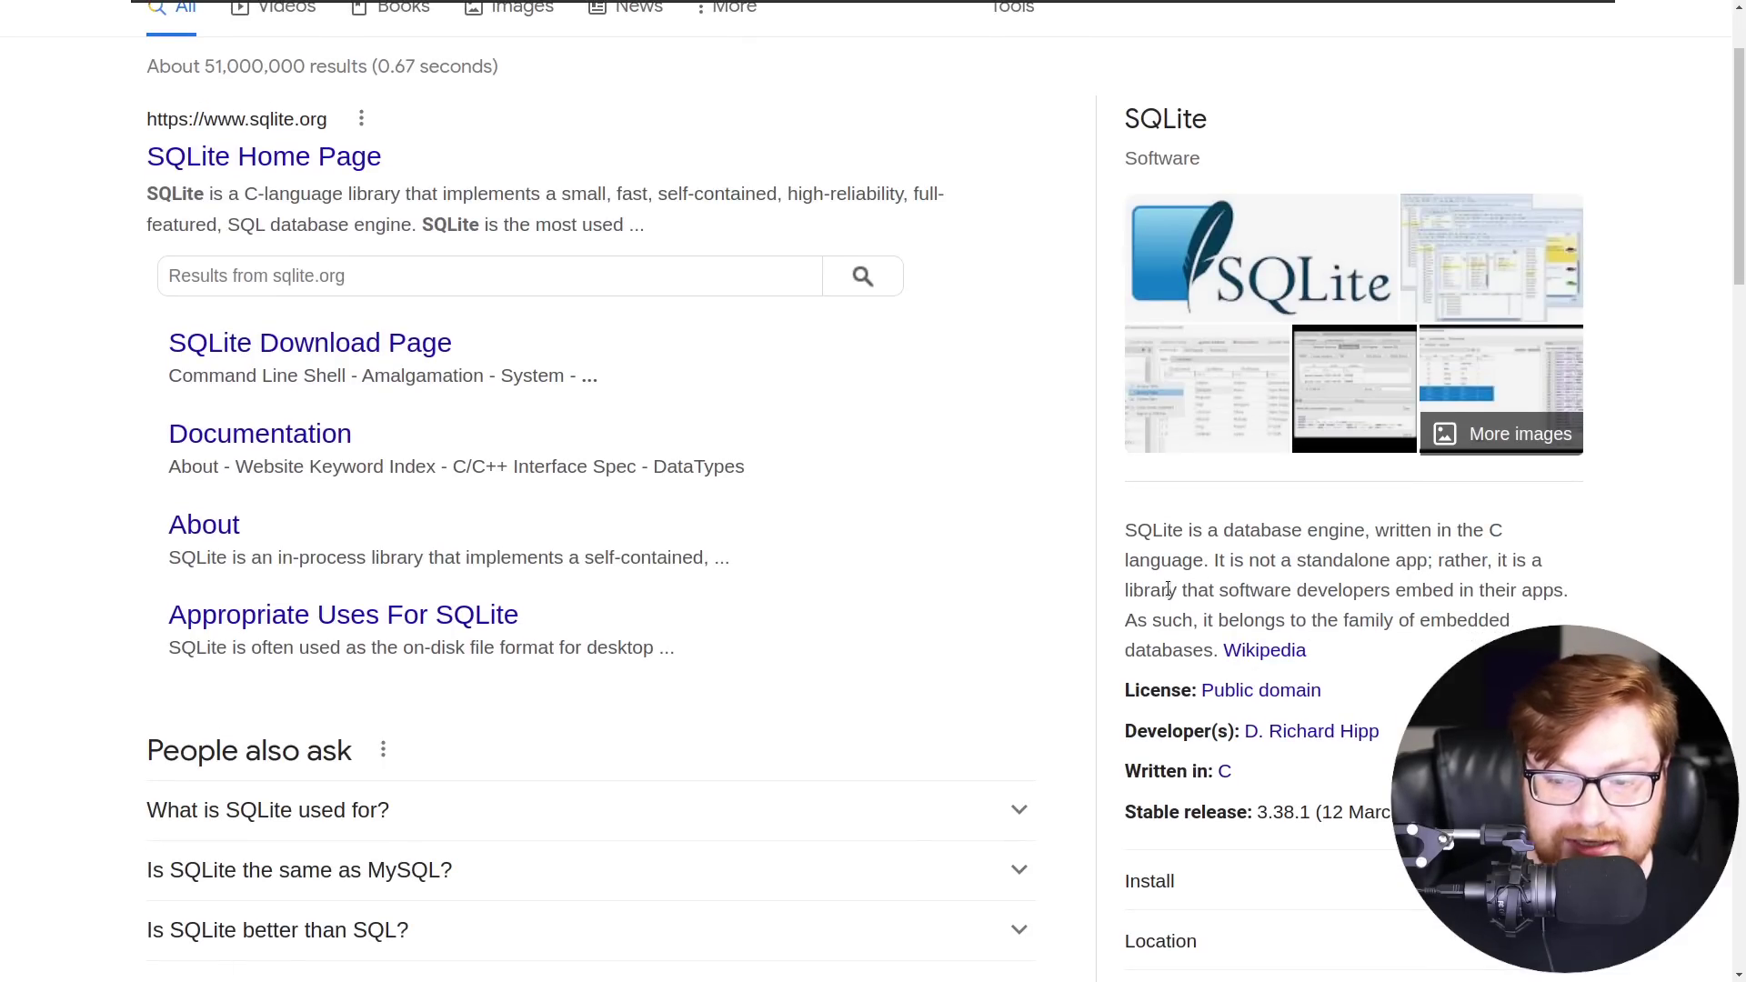
scroll(1391, 650, down, 1)
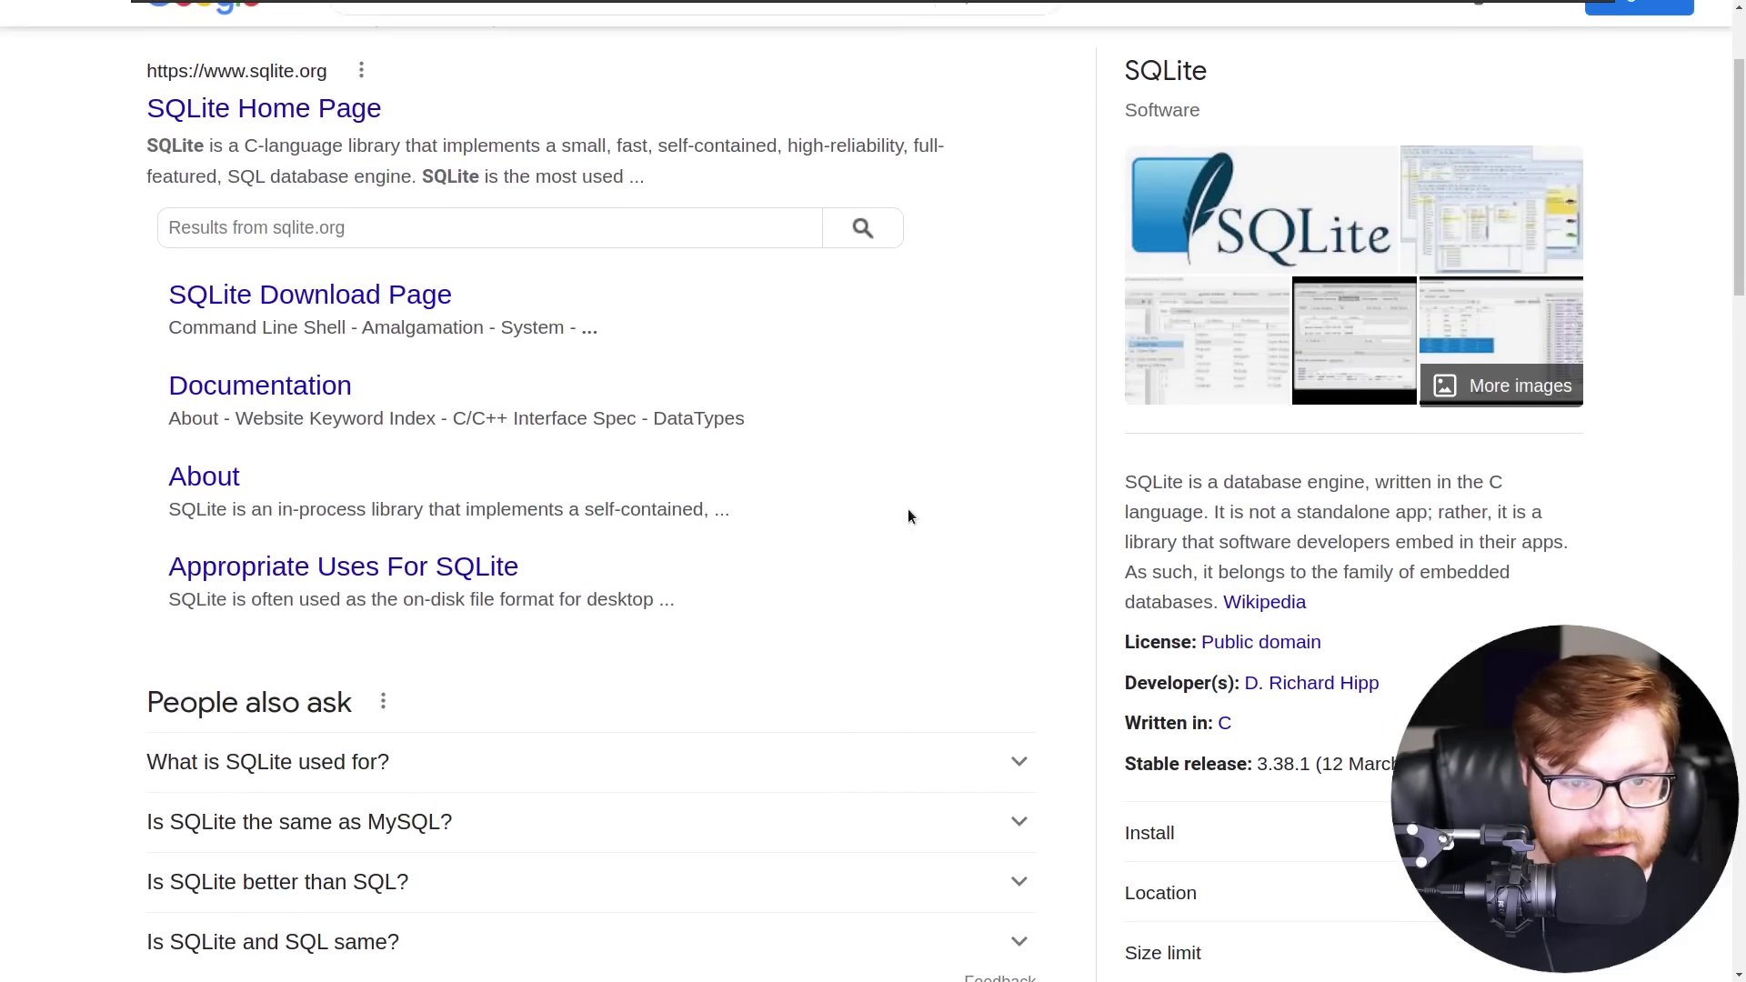
scroll(934, 512, down, 3)
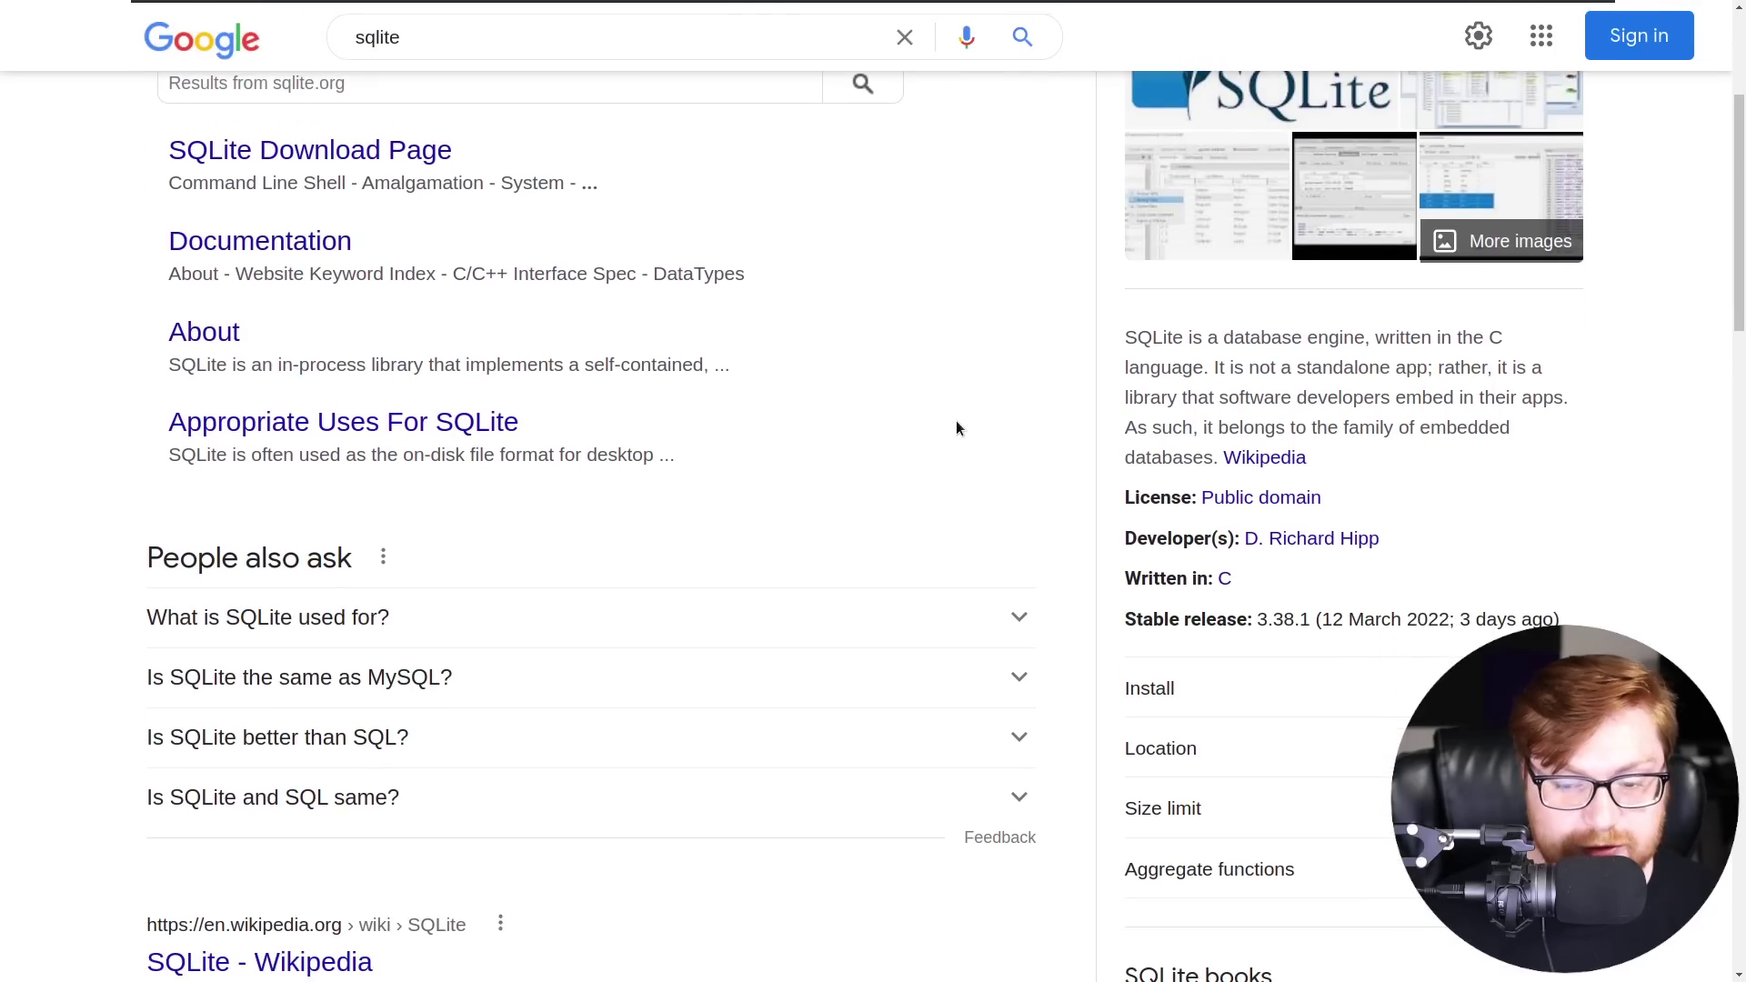
scroll(956, 429, down, 2)
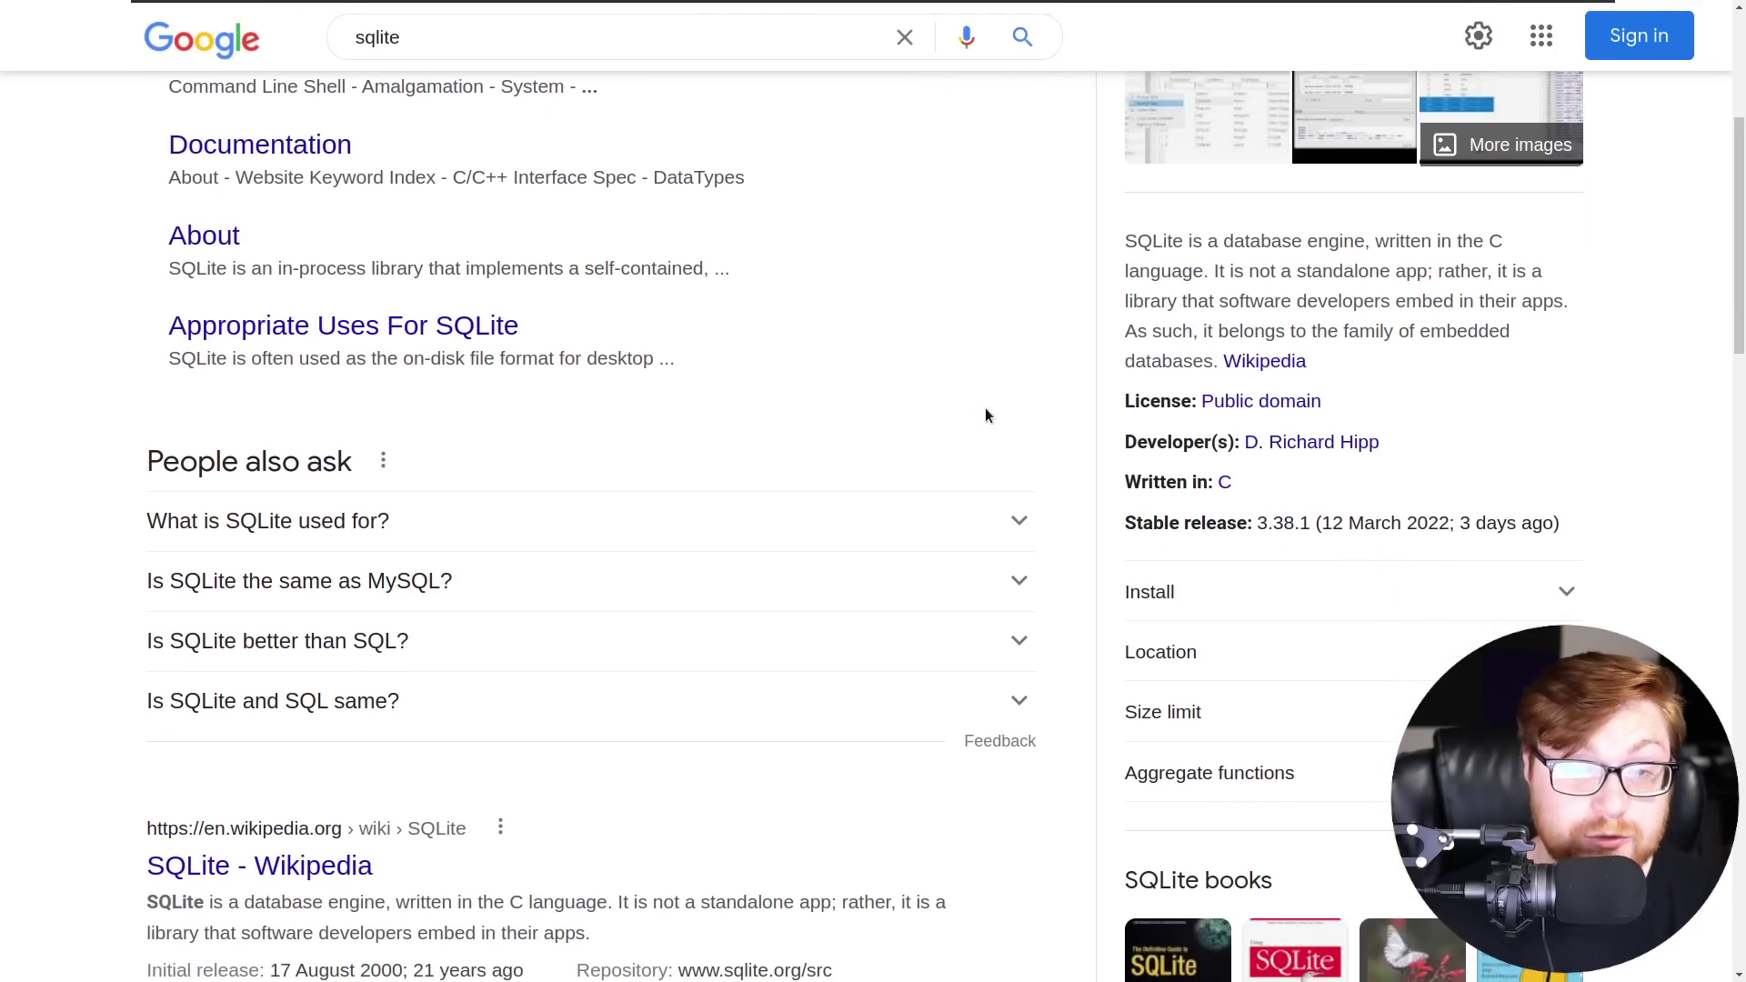
scroll(985, 410, up, 7)
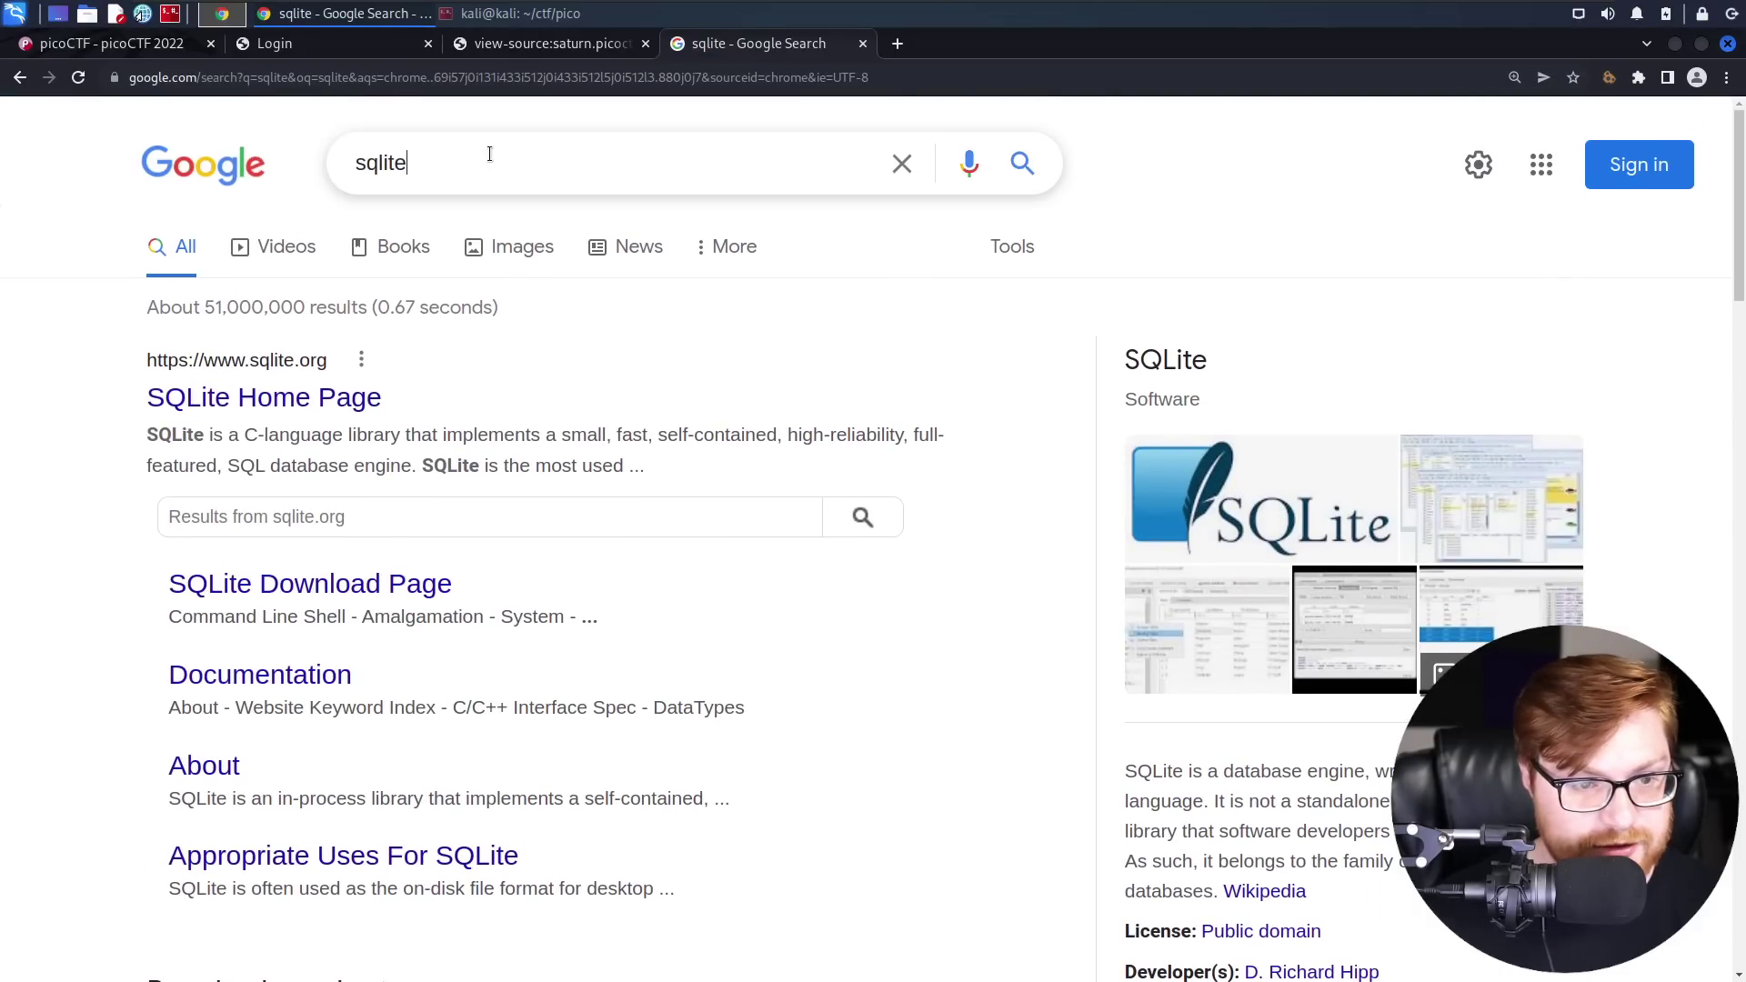
- Search Google for "sql injection" and read the featured definition, including its SQLI abbreviation, enlarged to 200%
triple_click(515, 155)
key(BackSpace)
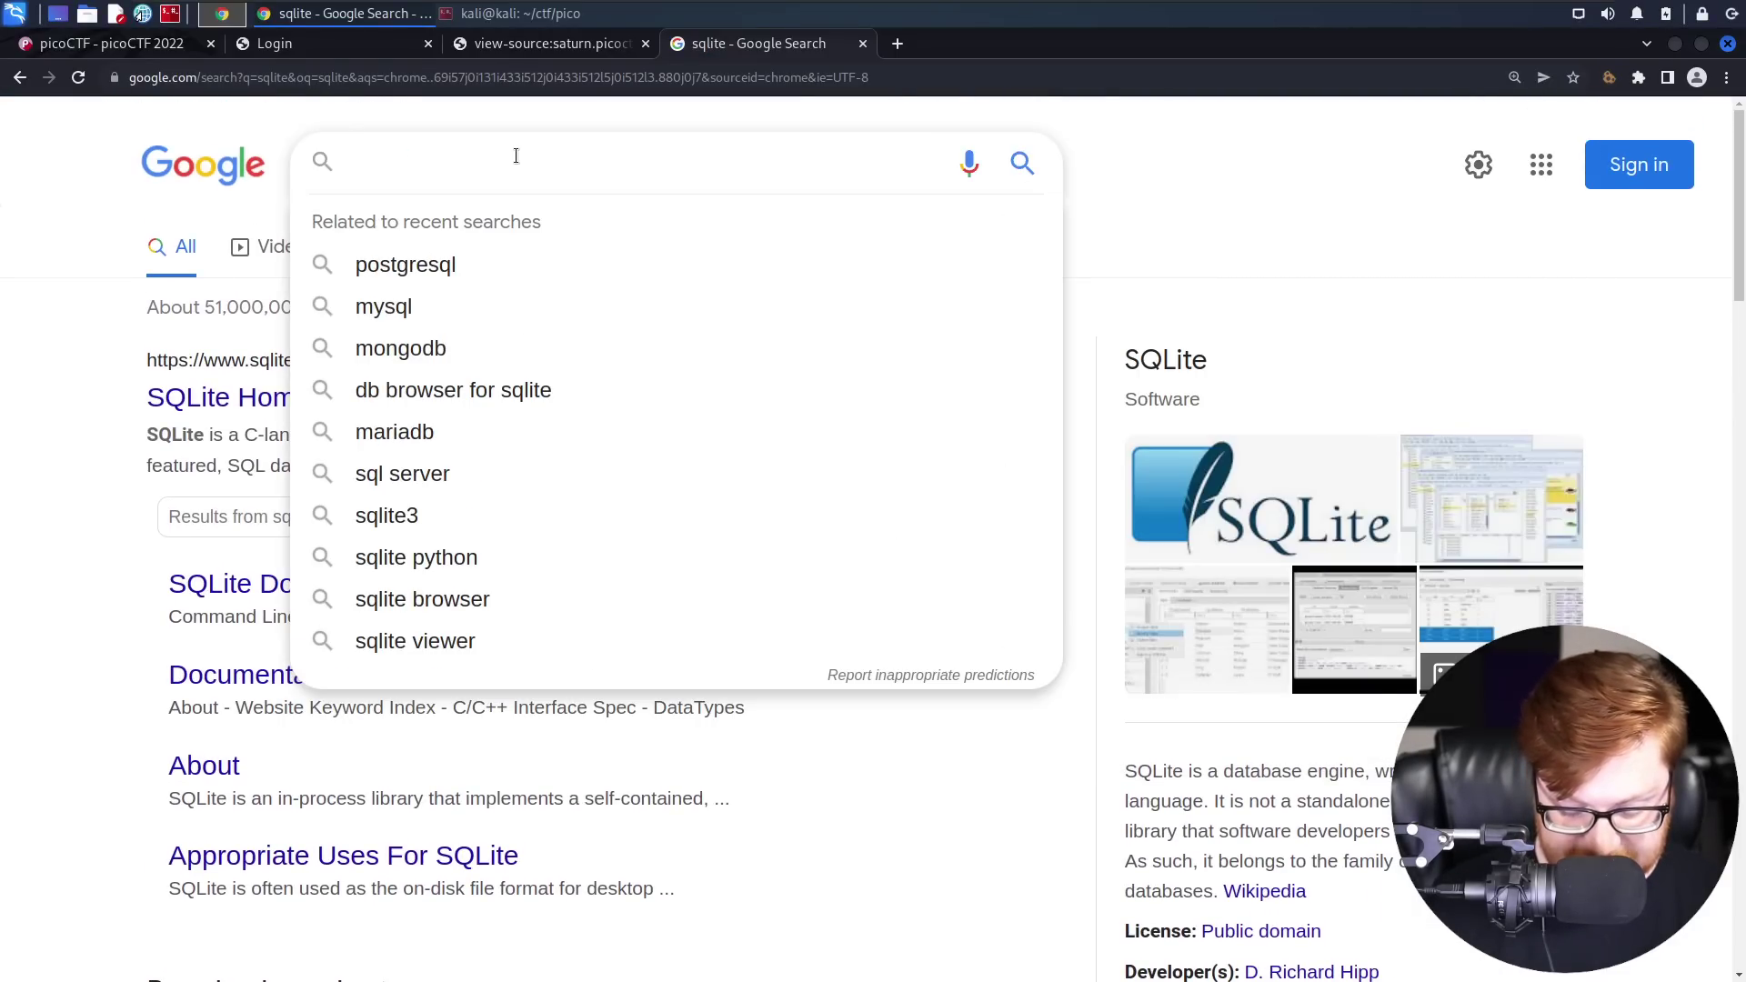
text(sql injection)
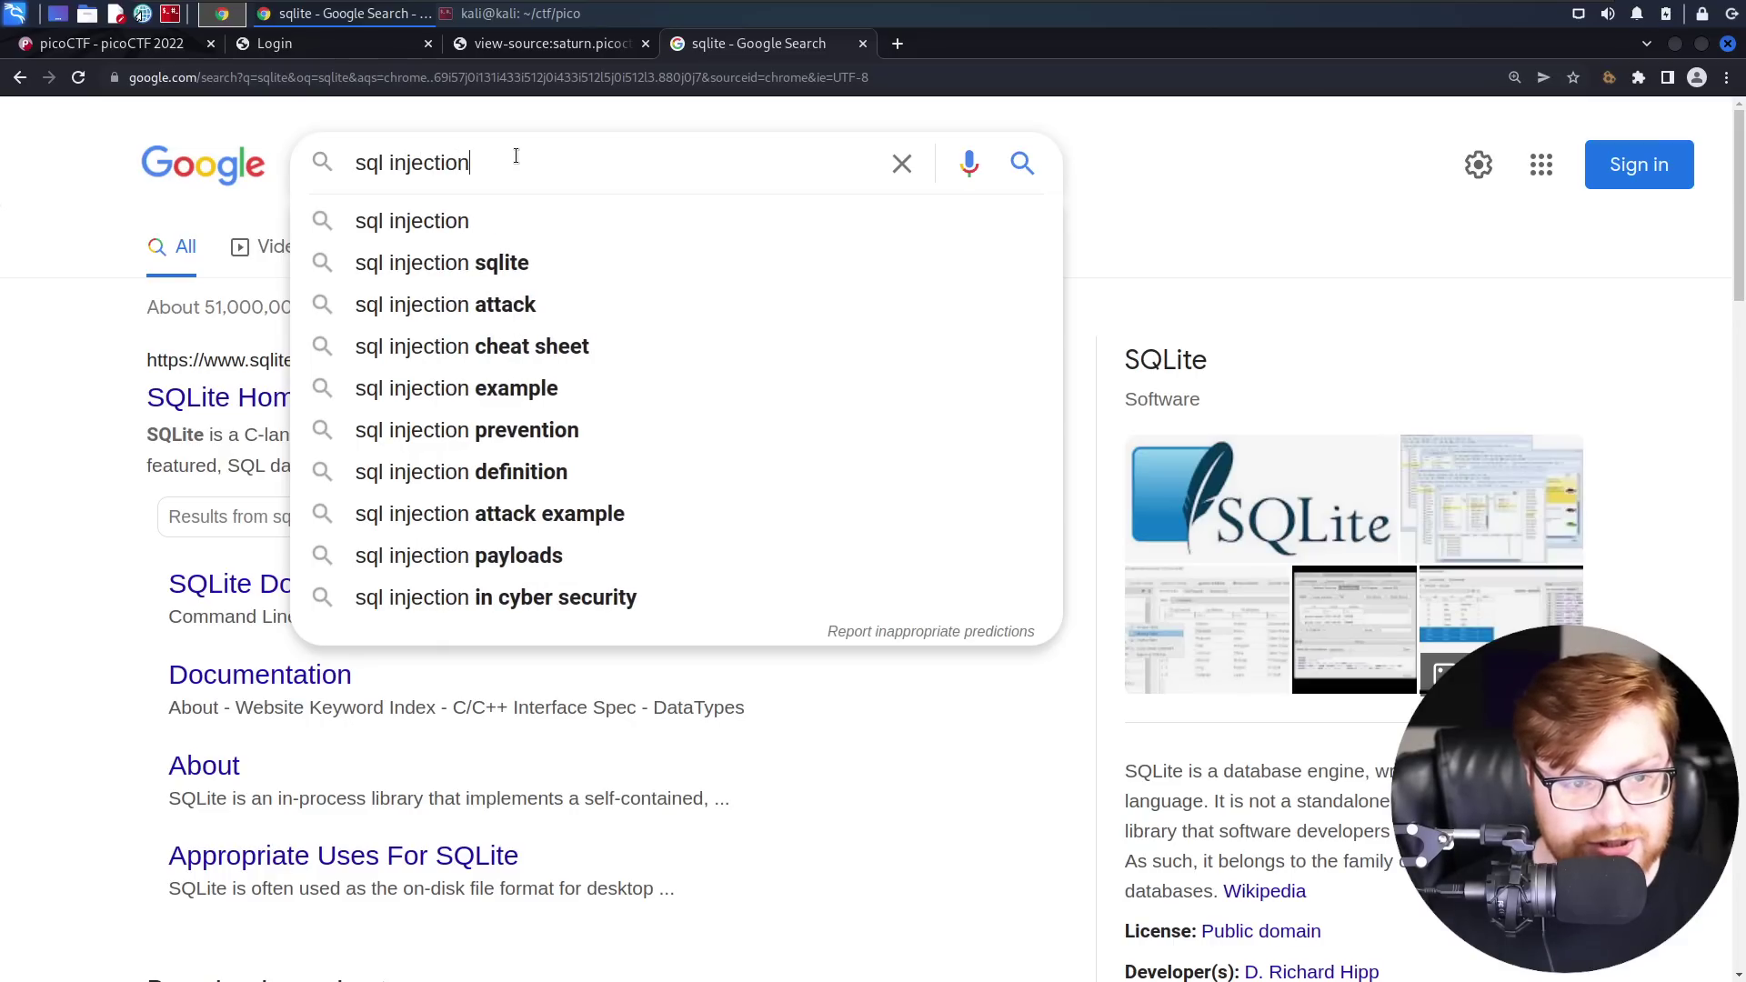
key(Return)
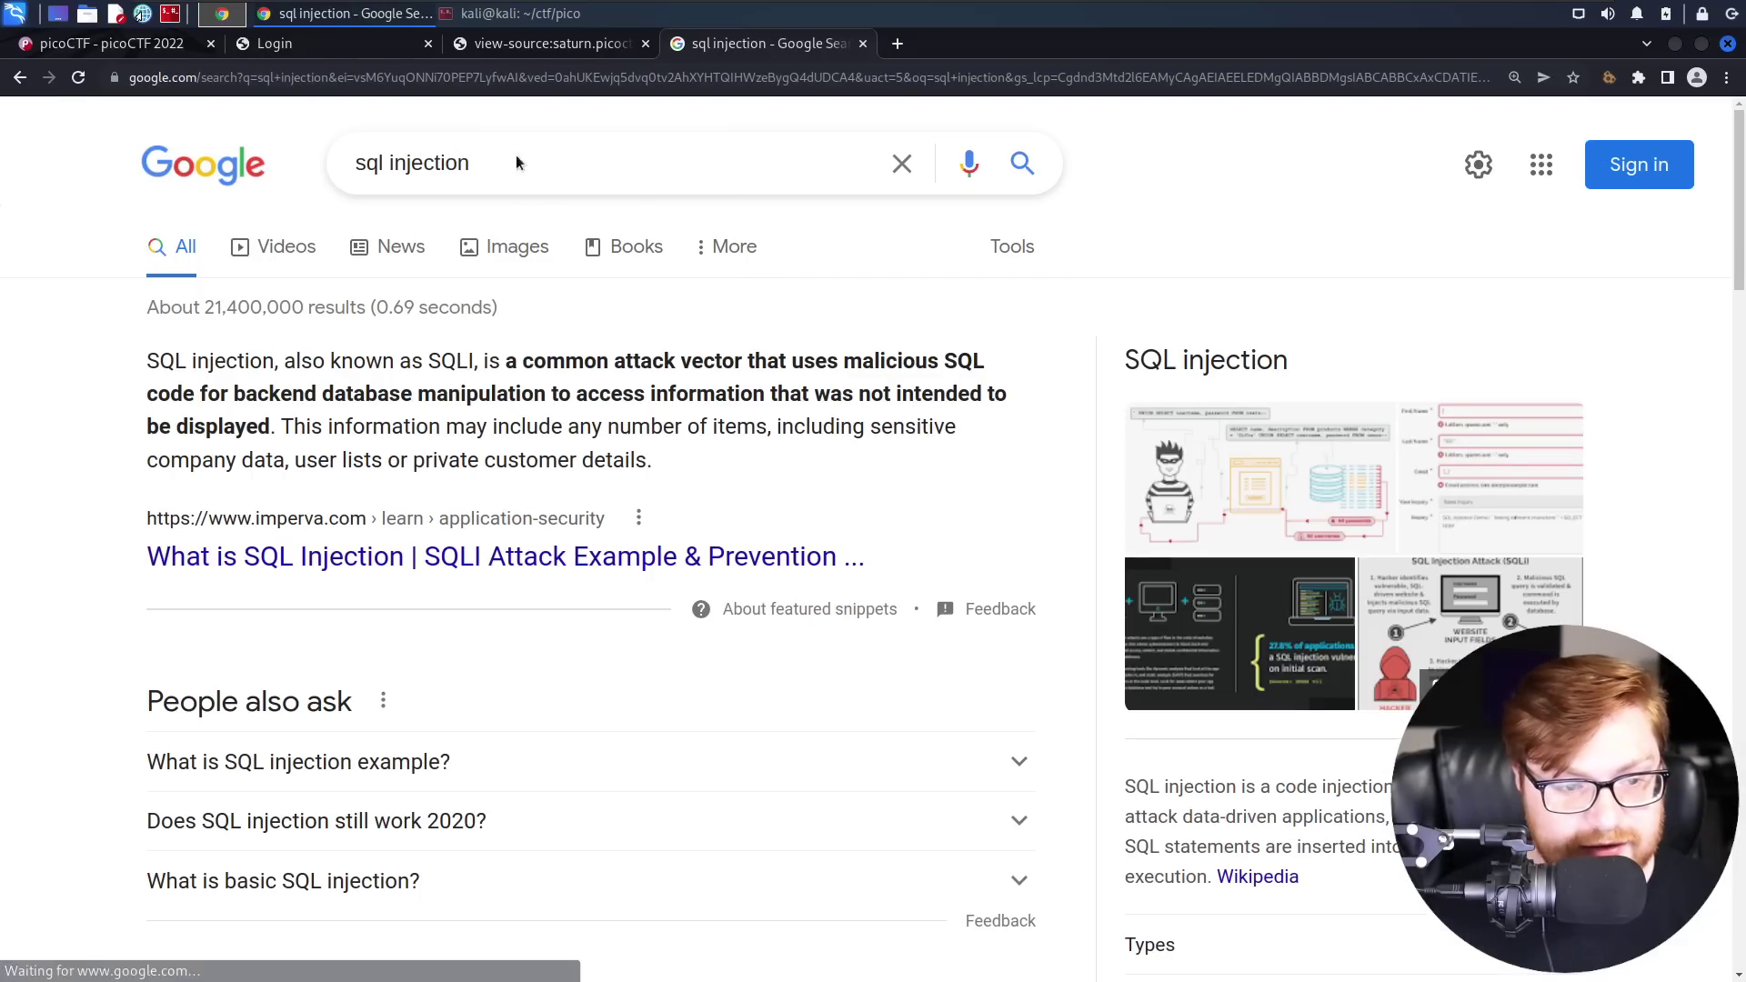
key(F11)
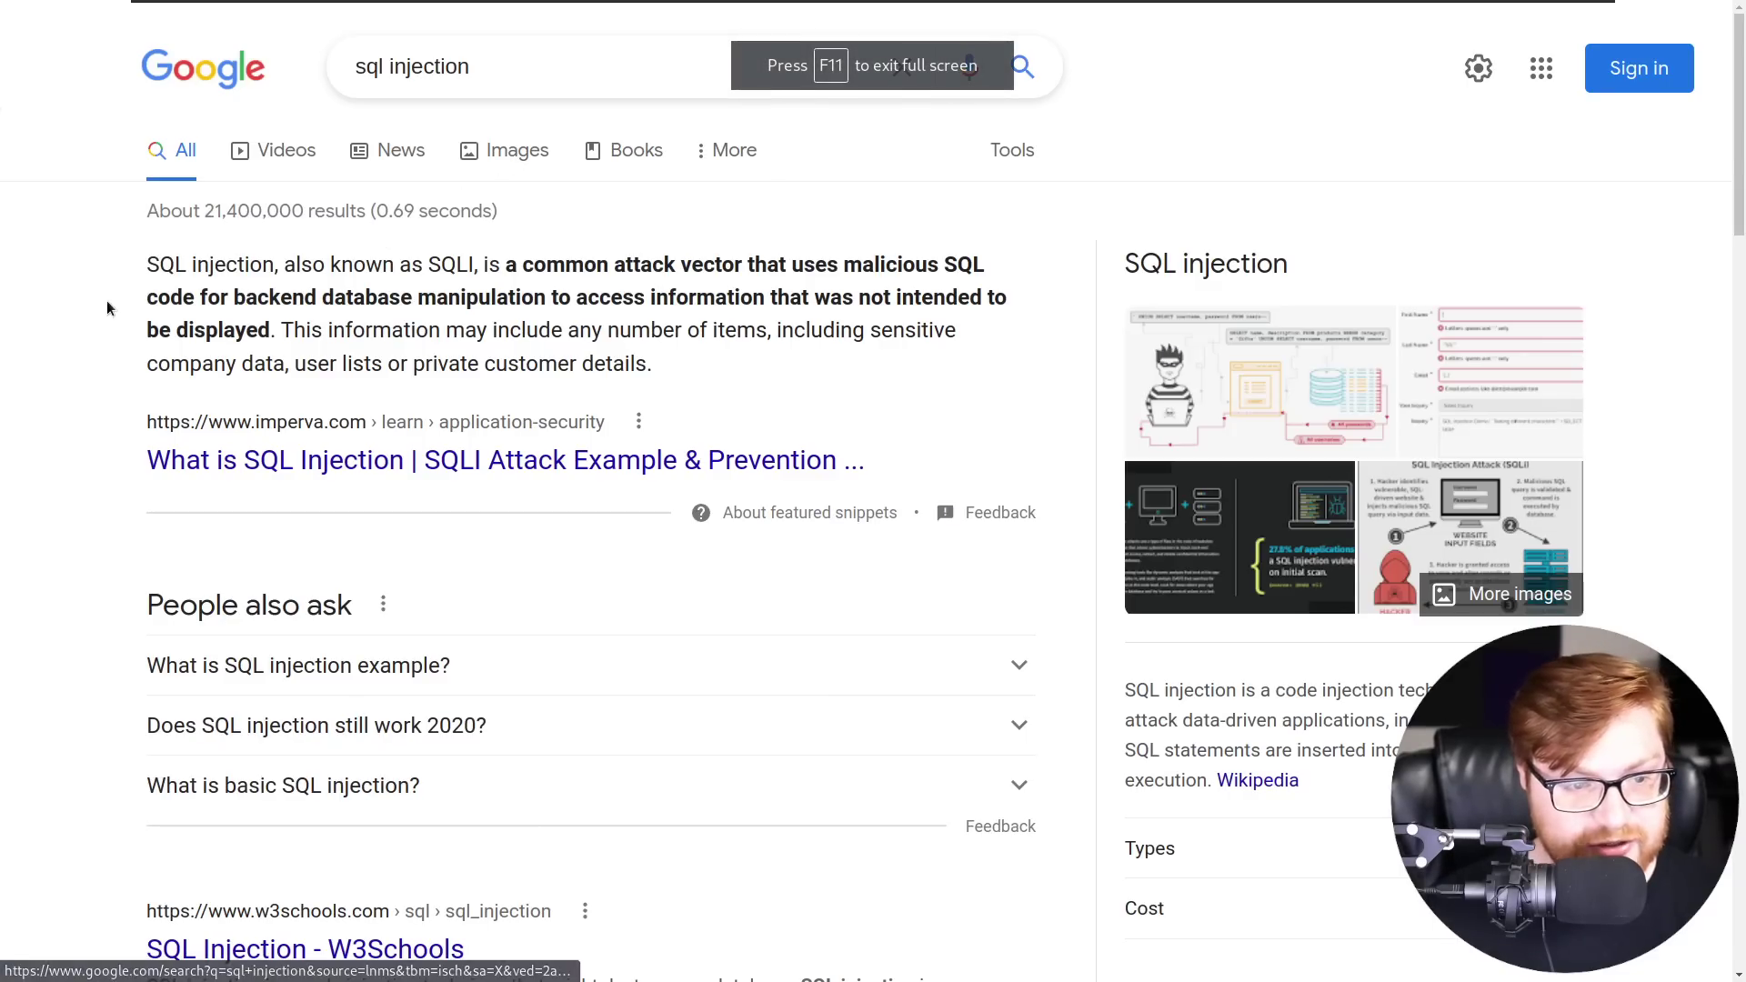
key(ctrl+plus)
key(ctrl+plus)
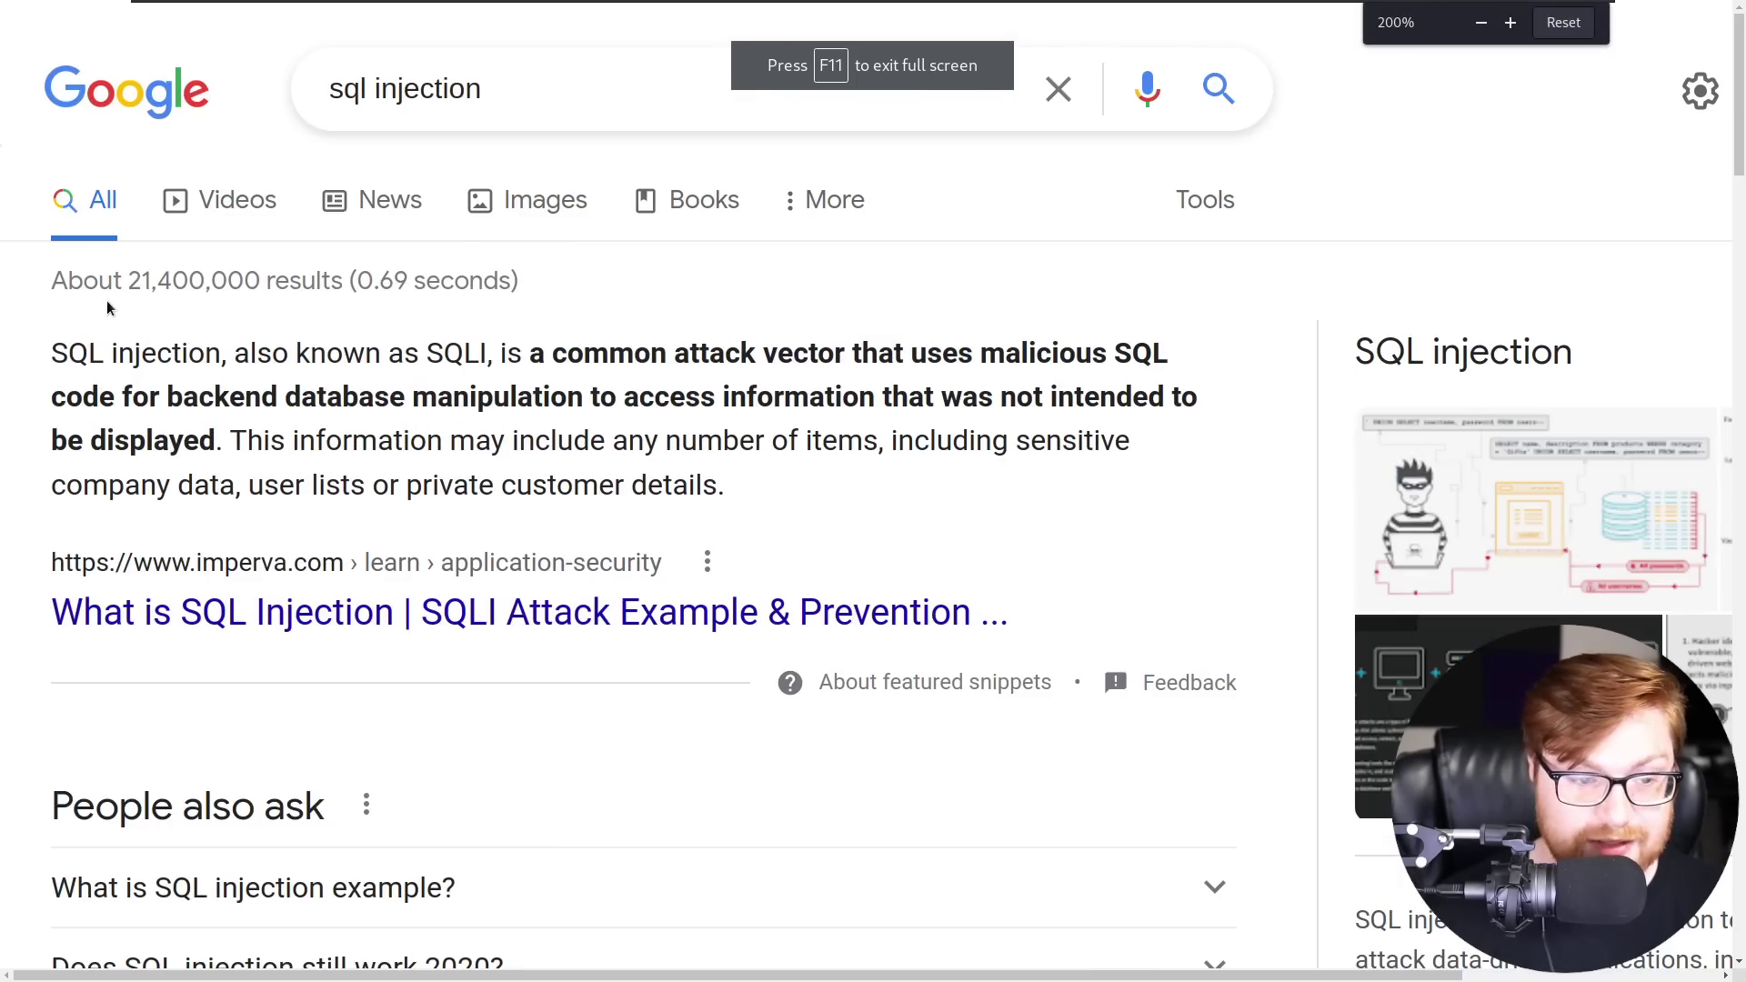
drag(52, 355, 1195, 392)
click(388, 410)
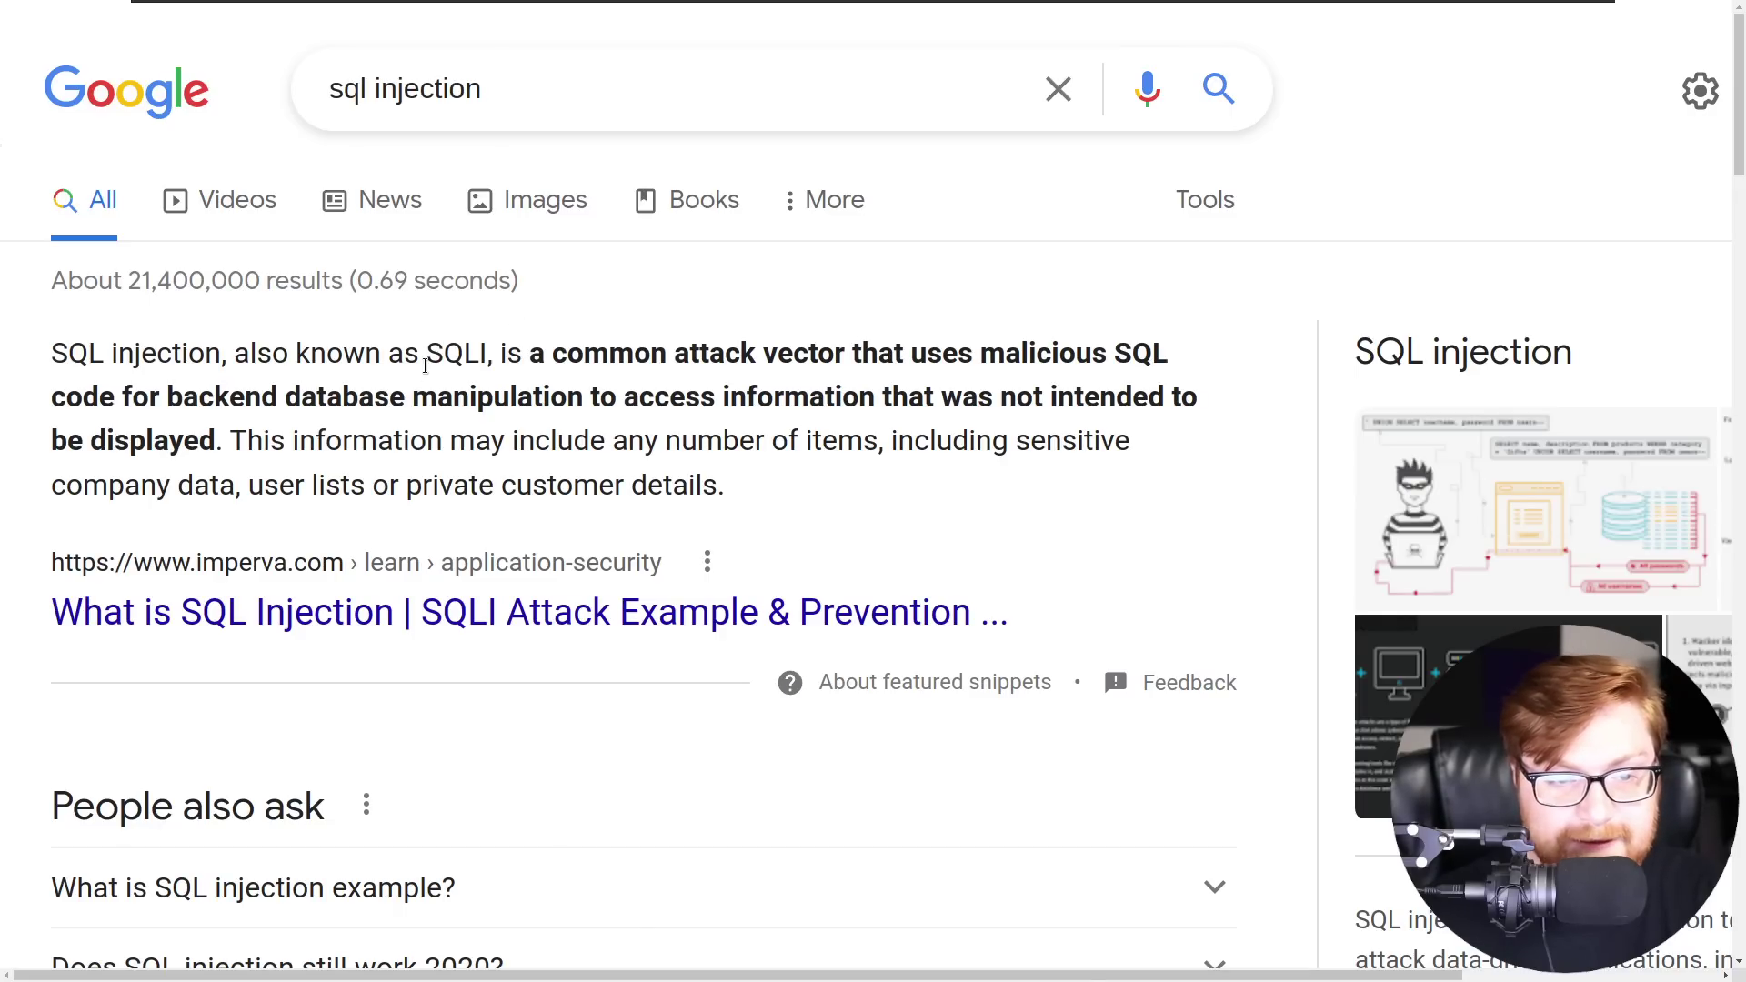
drag(425, 365, 488, 358)
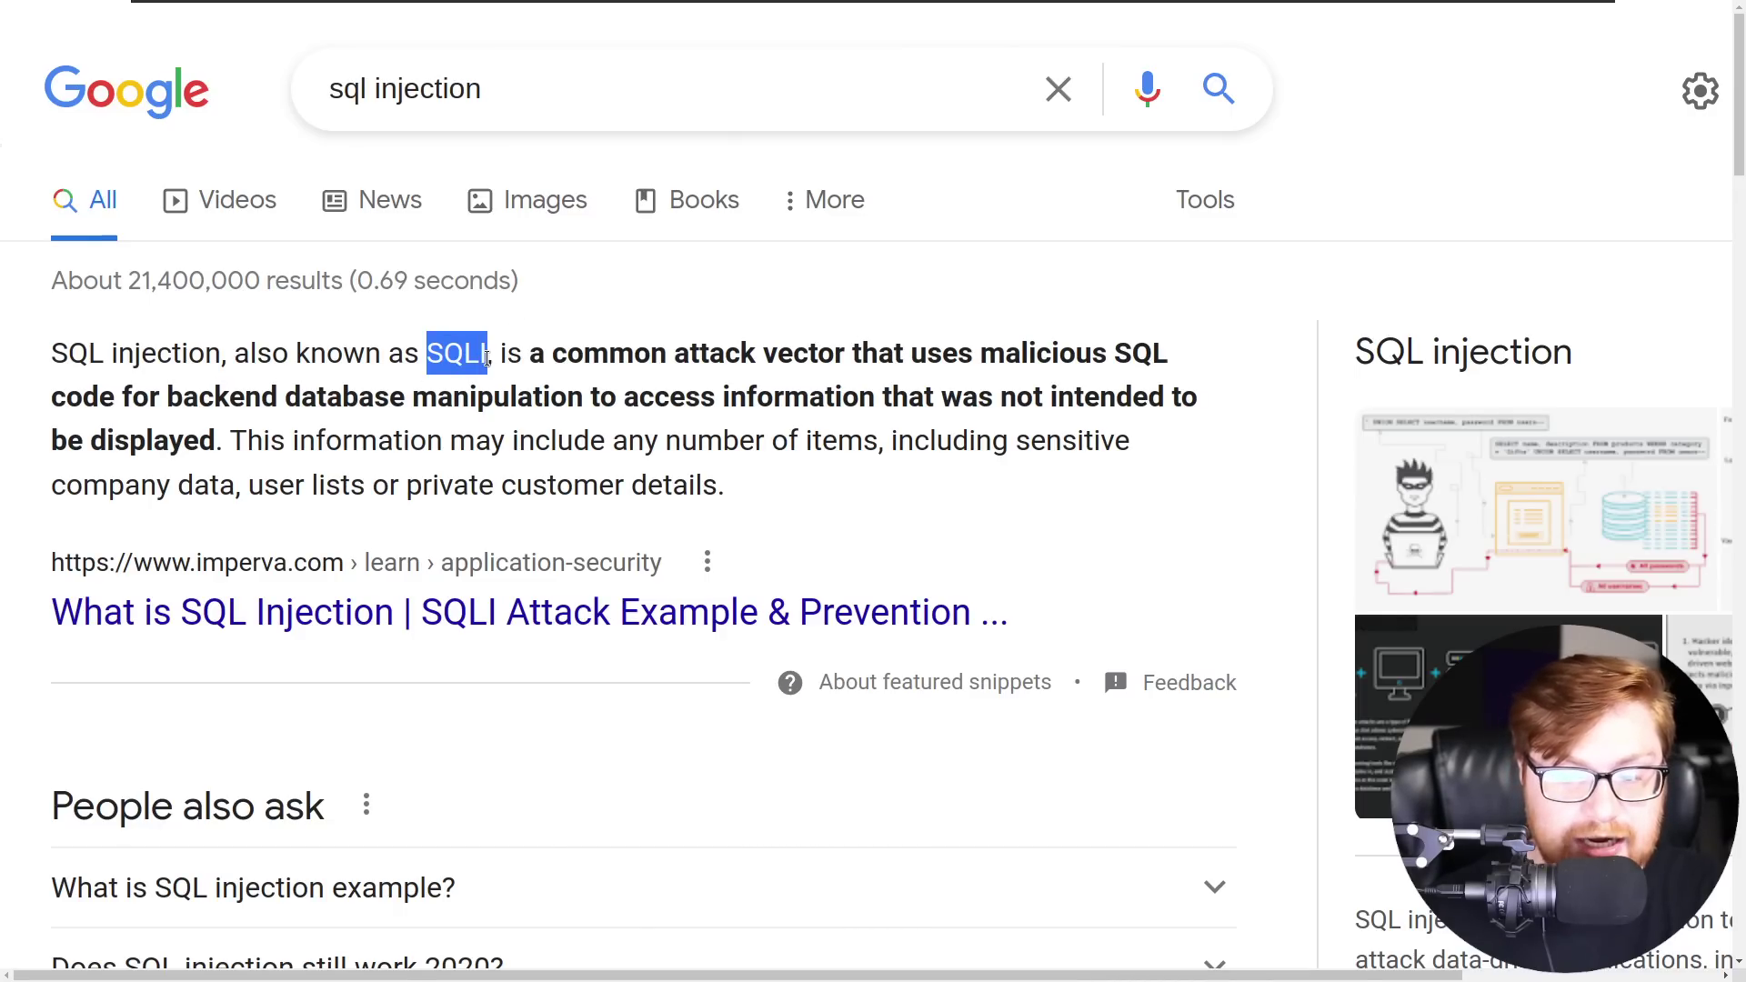
click(488, 357)
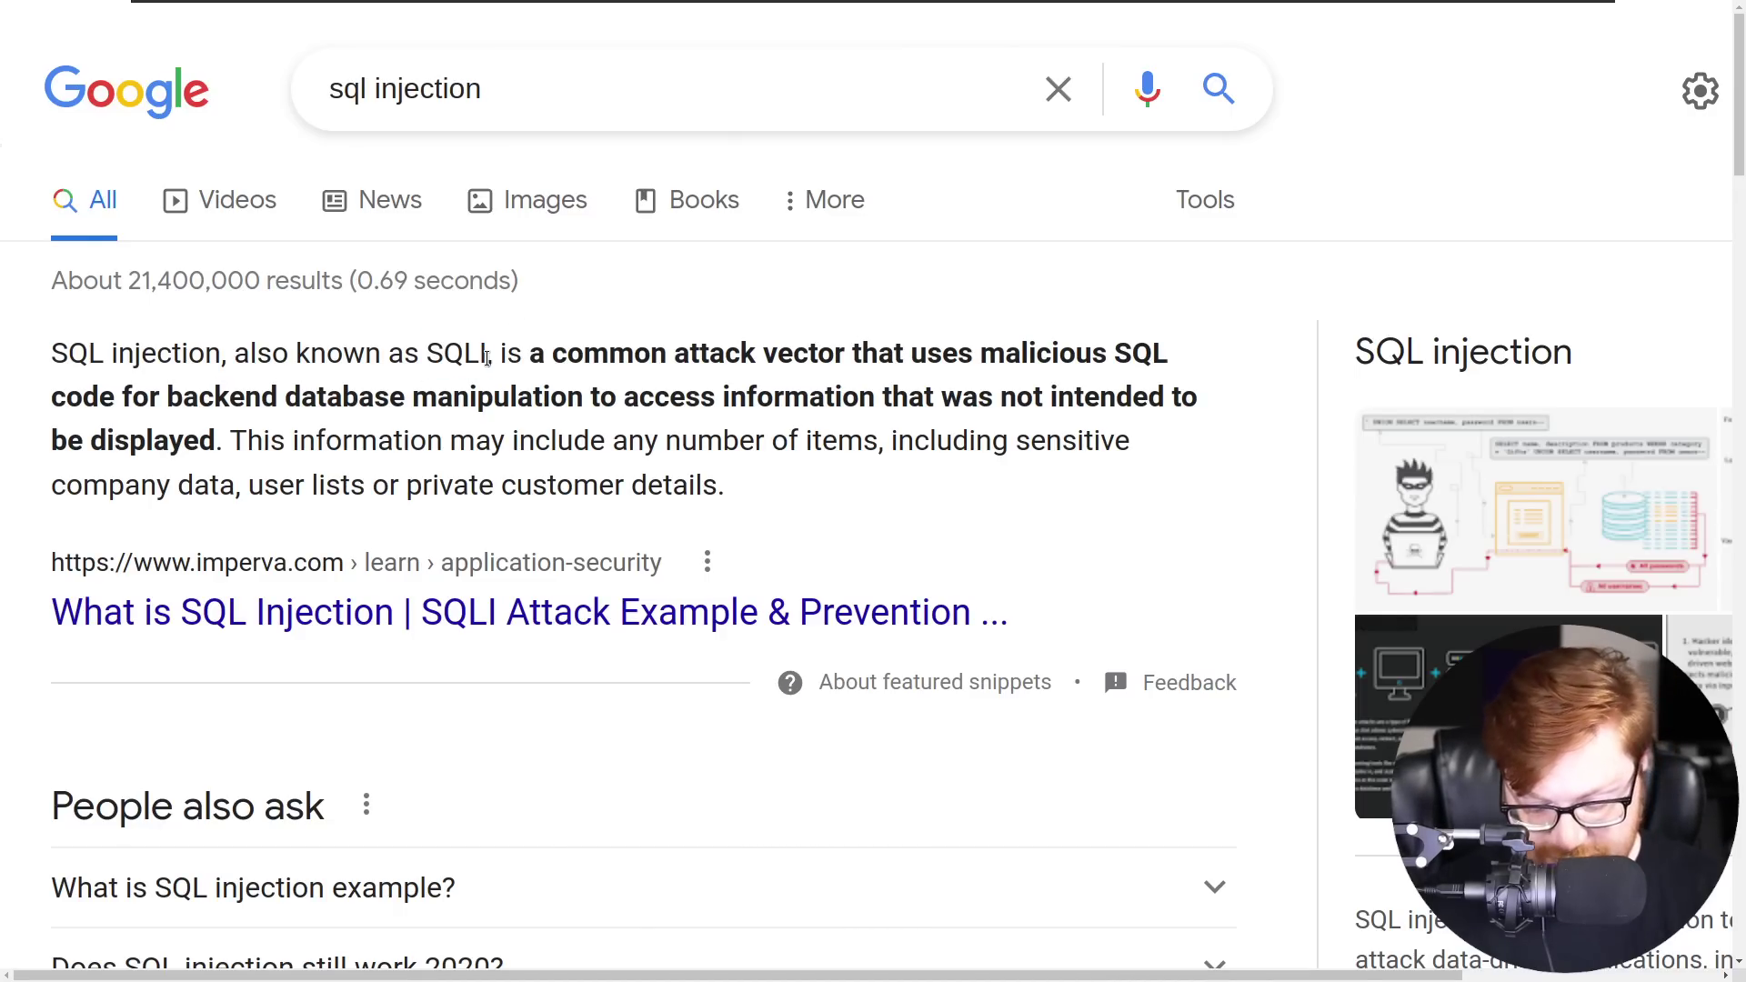
key(F11)
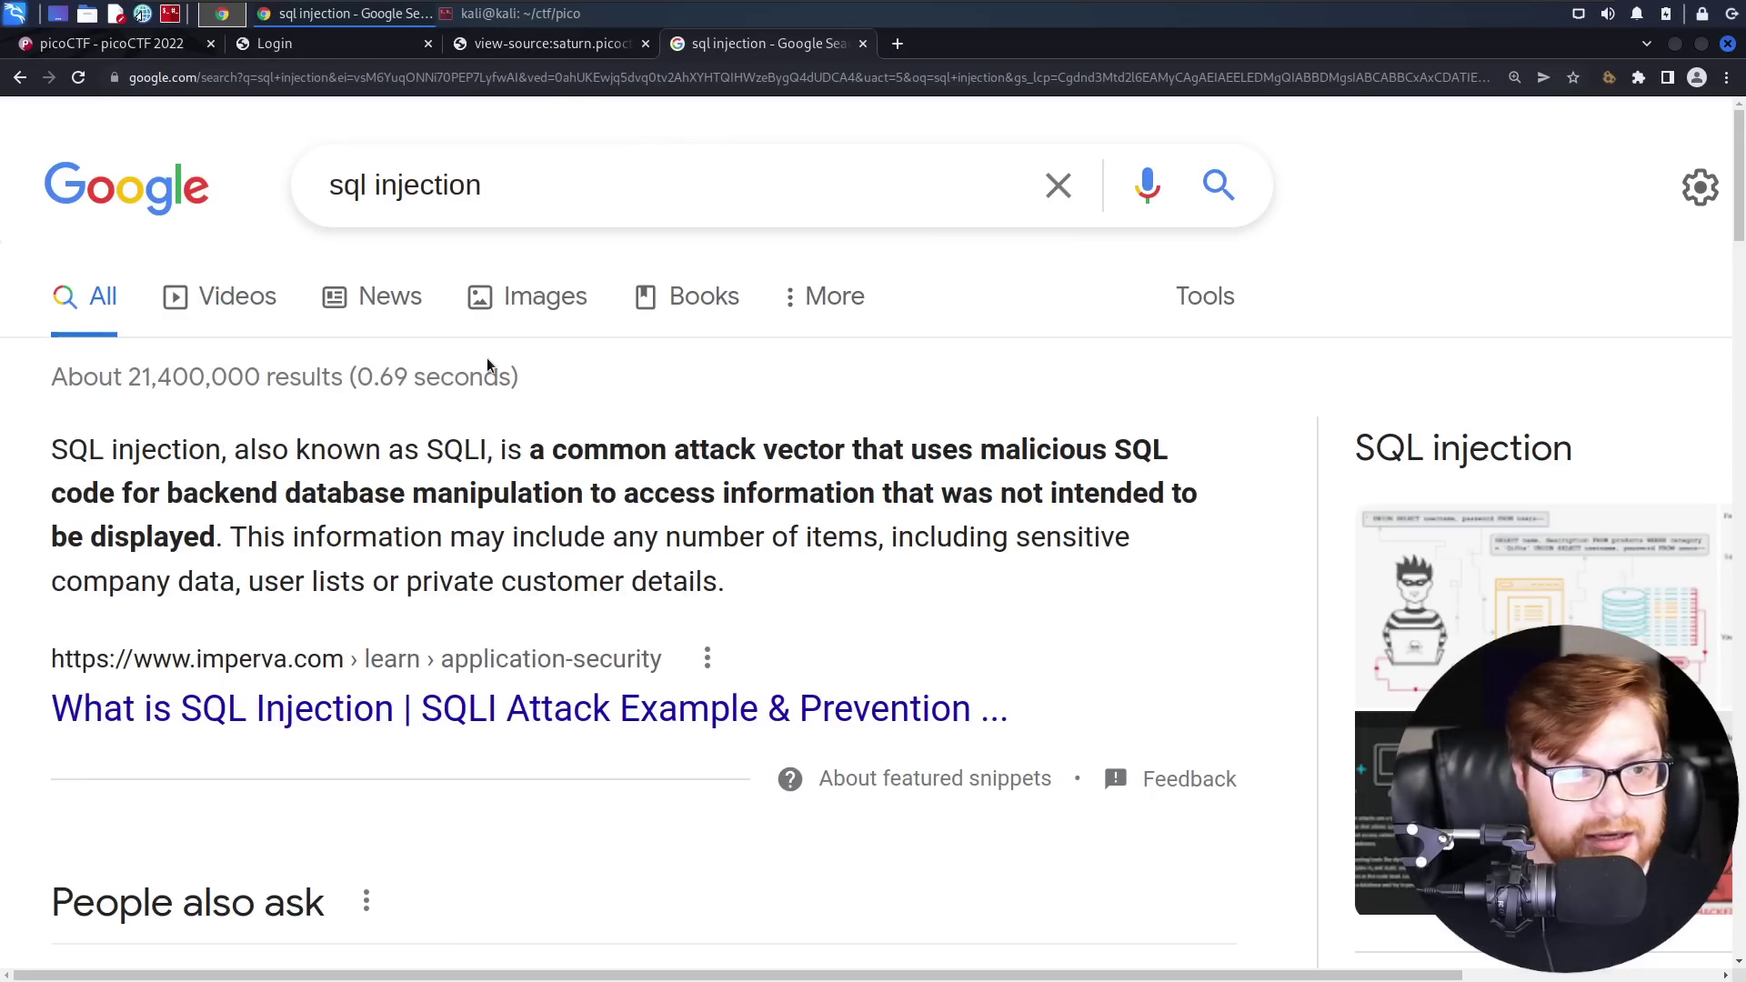
- Return to the SQLiLite challenge details and review the challenge name and the description text
click(86, 46)
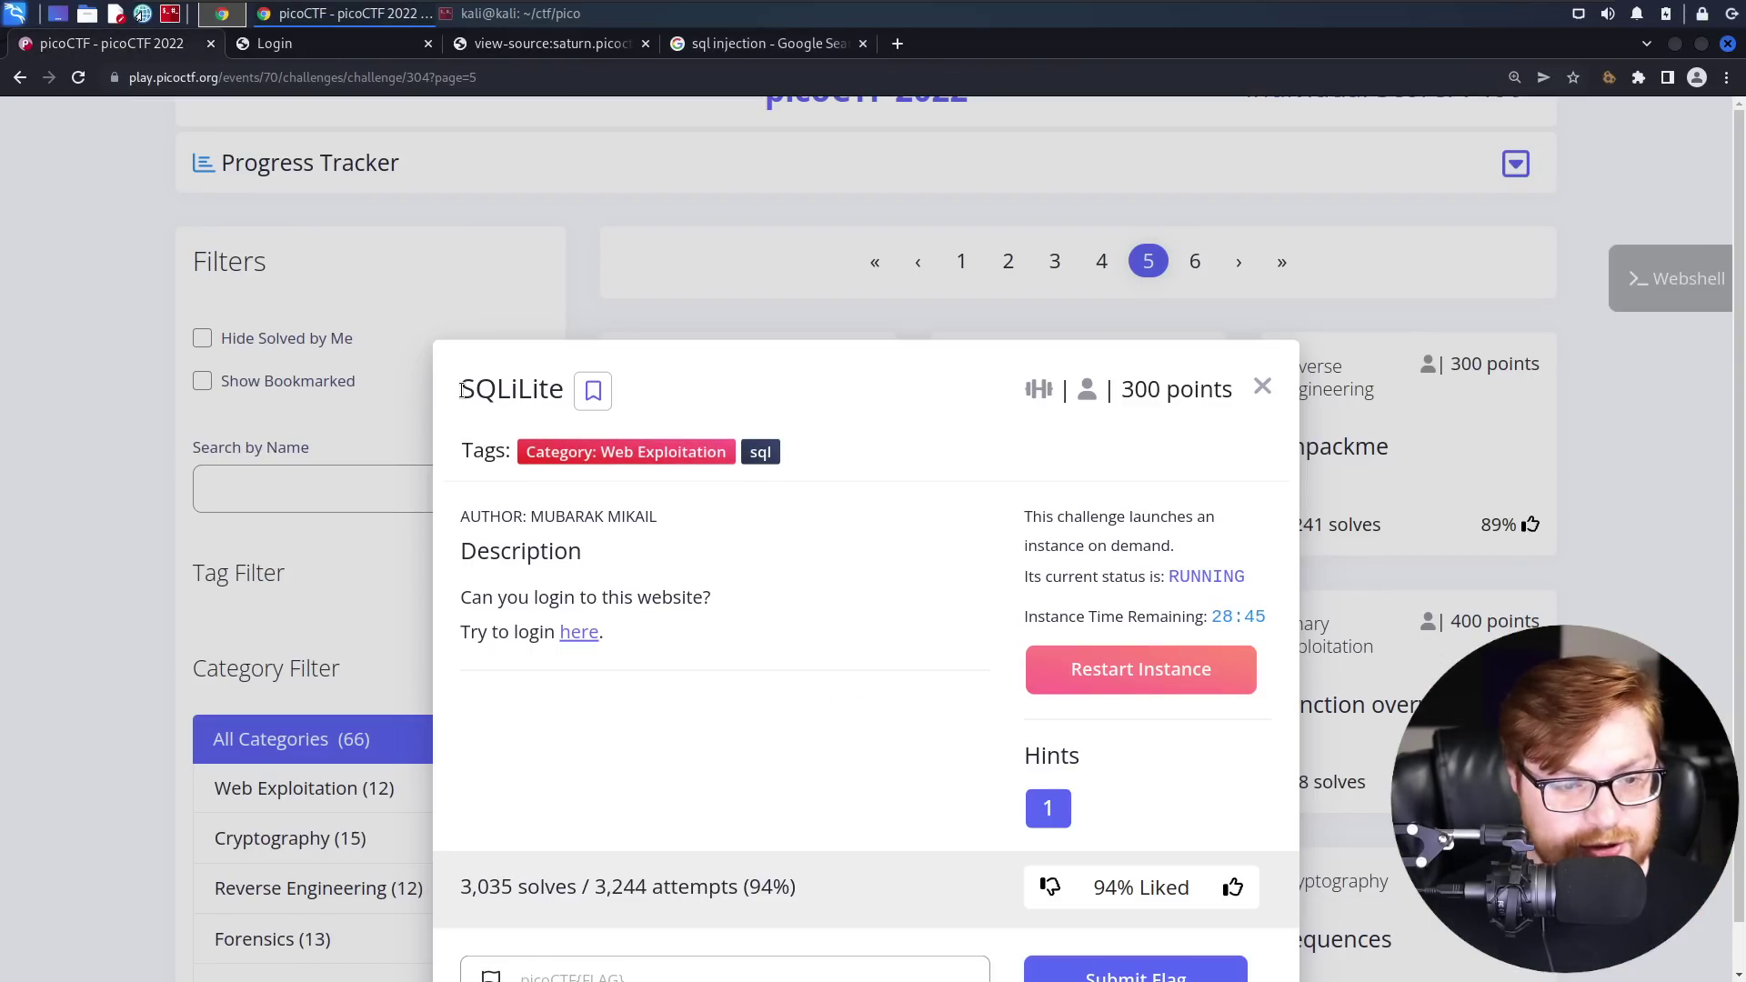
drag(463, 392, 555, 393)
click(518, 392)
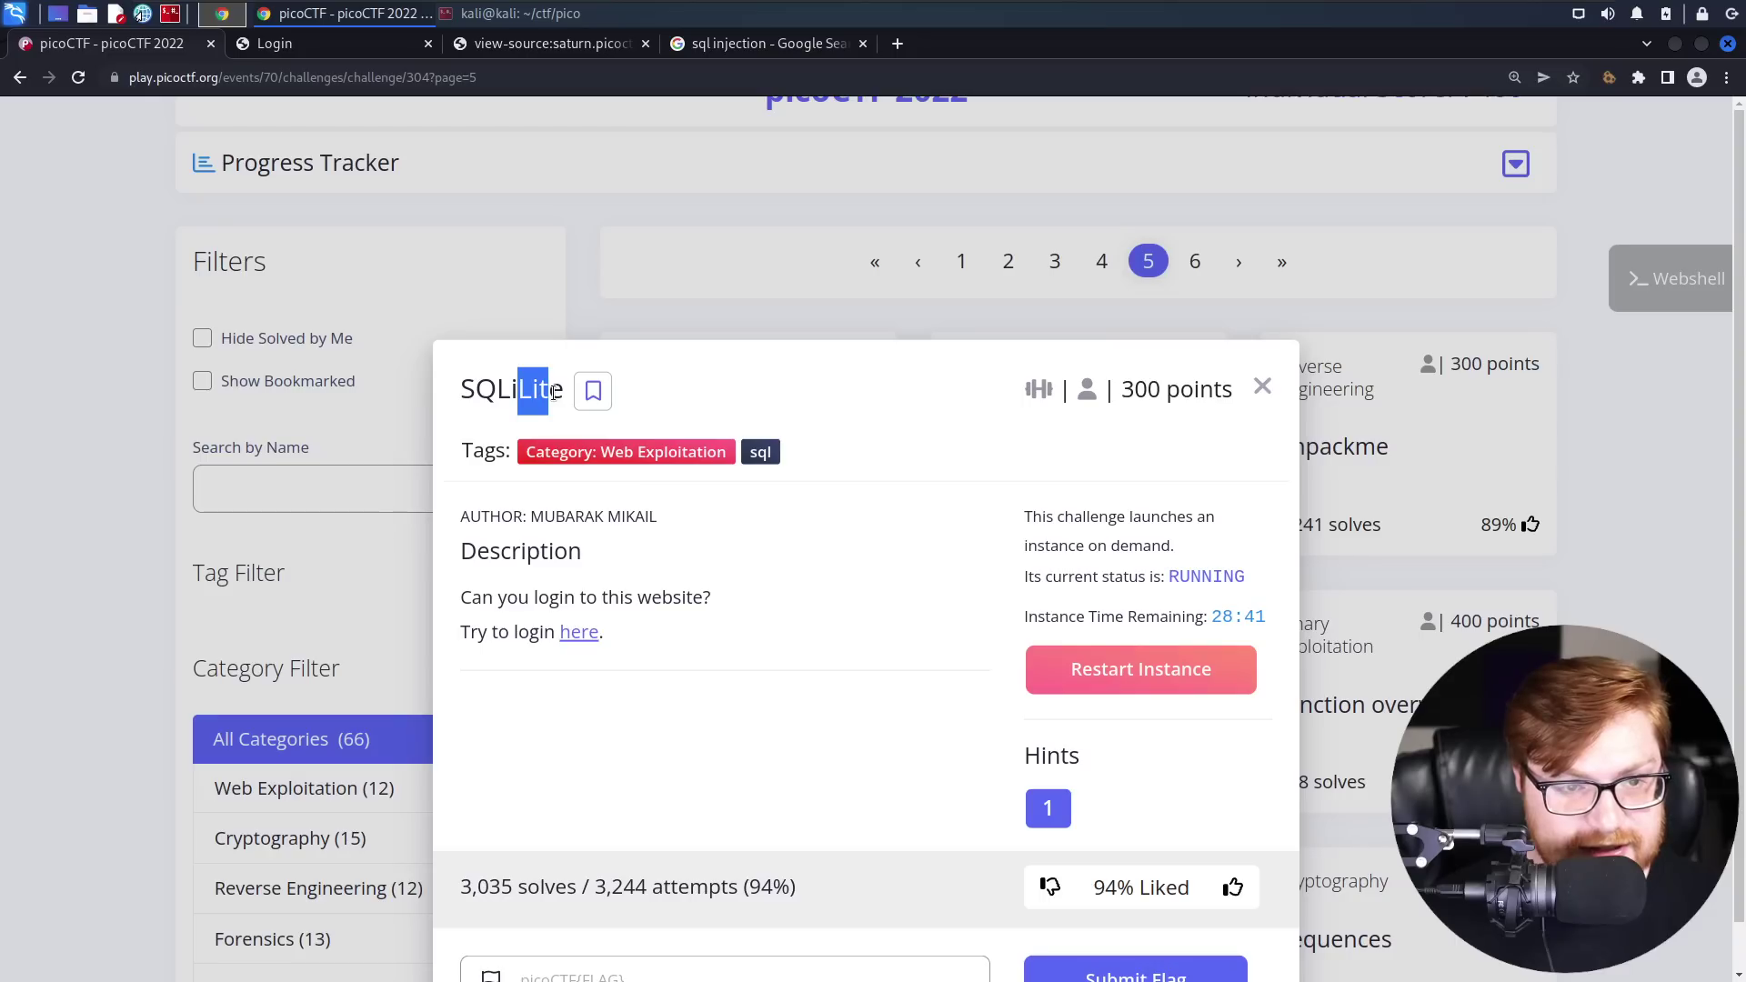
click(556, 394)
scroll(556, 399, down, 1)
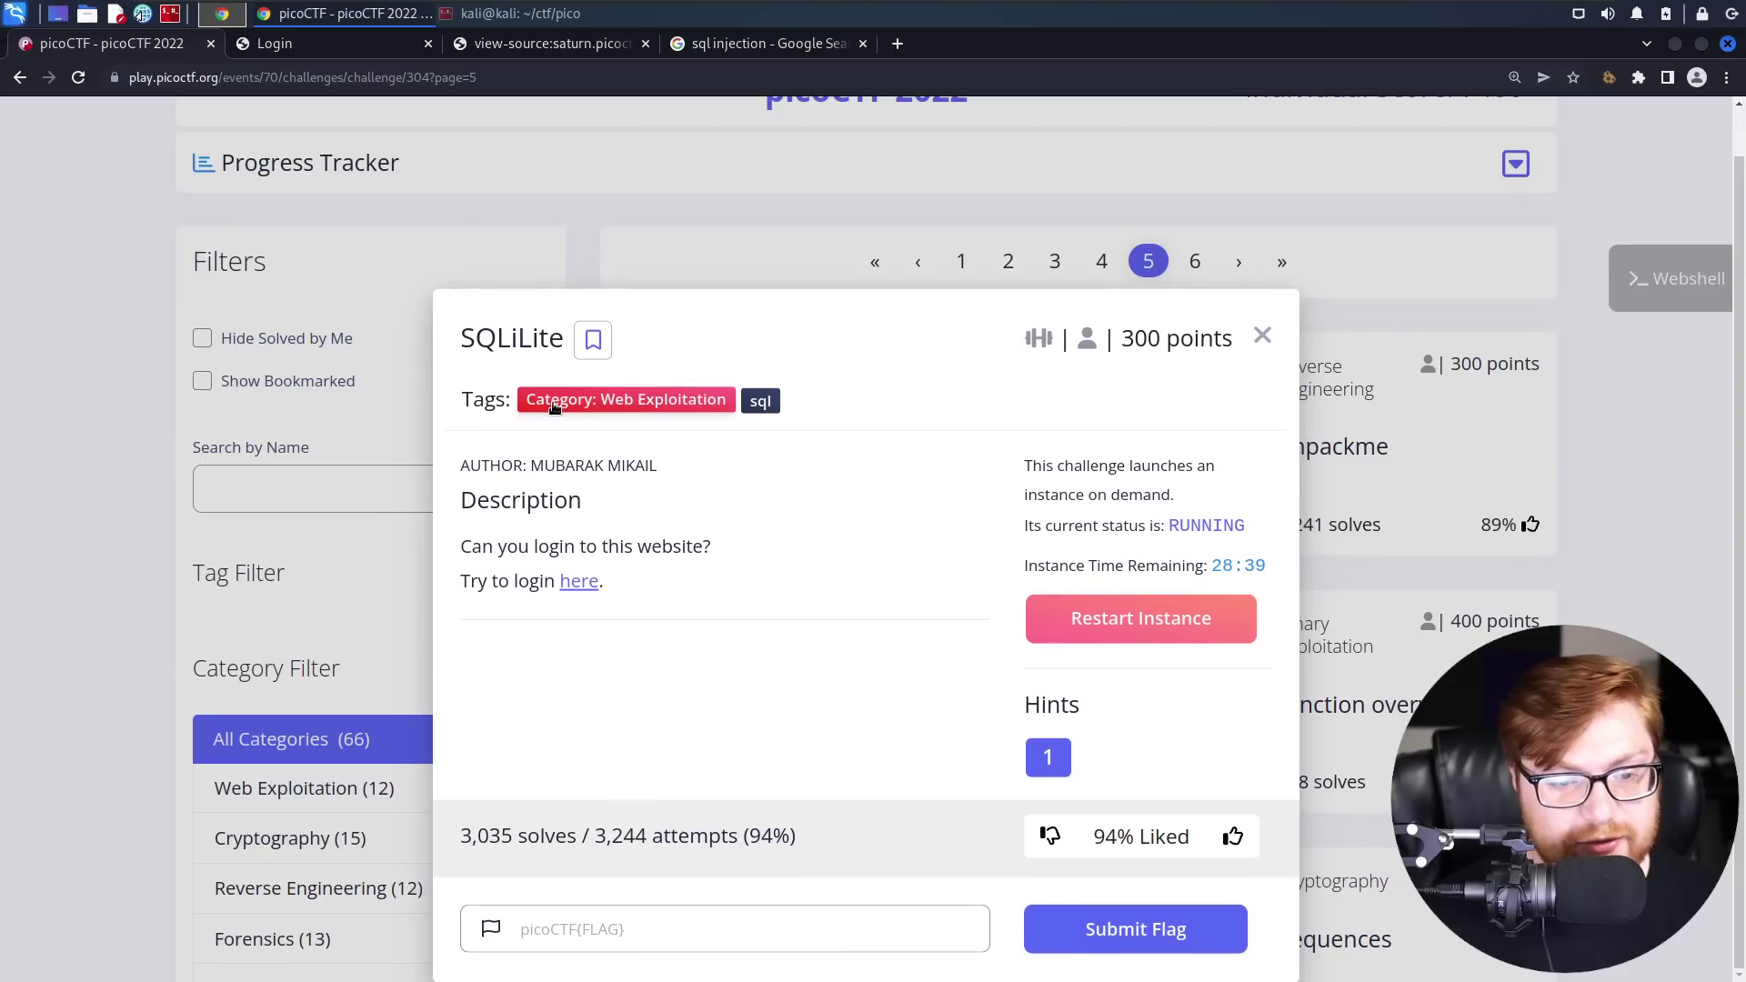
drag(748, 550, 458, 548)
click(456, 548)
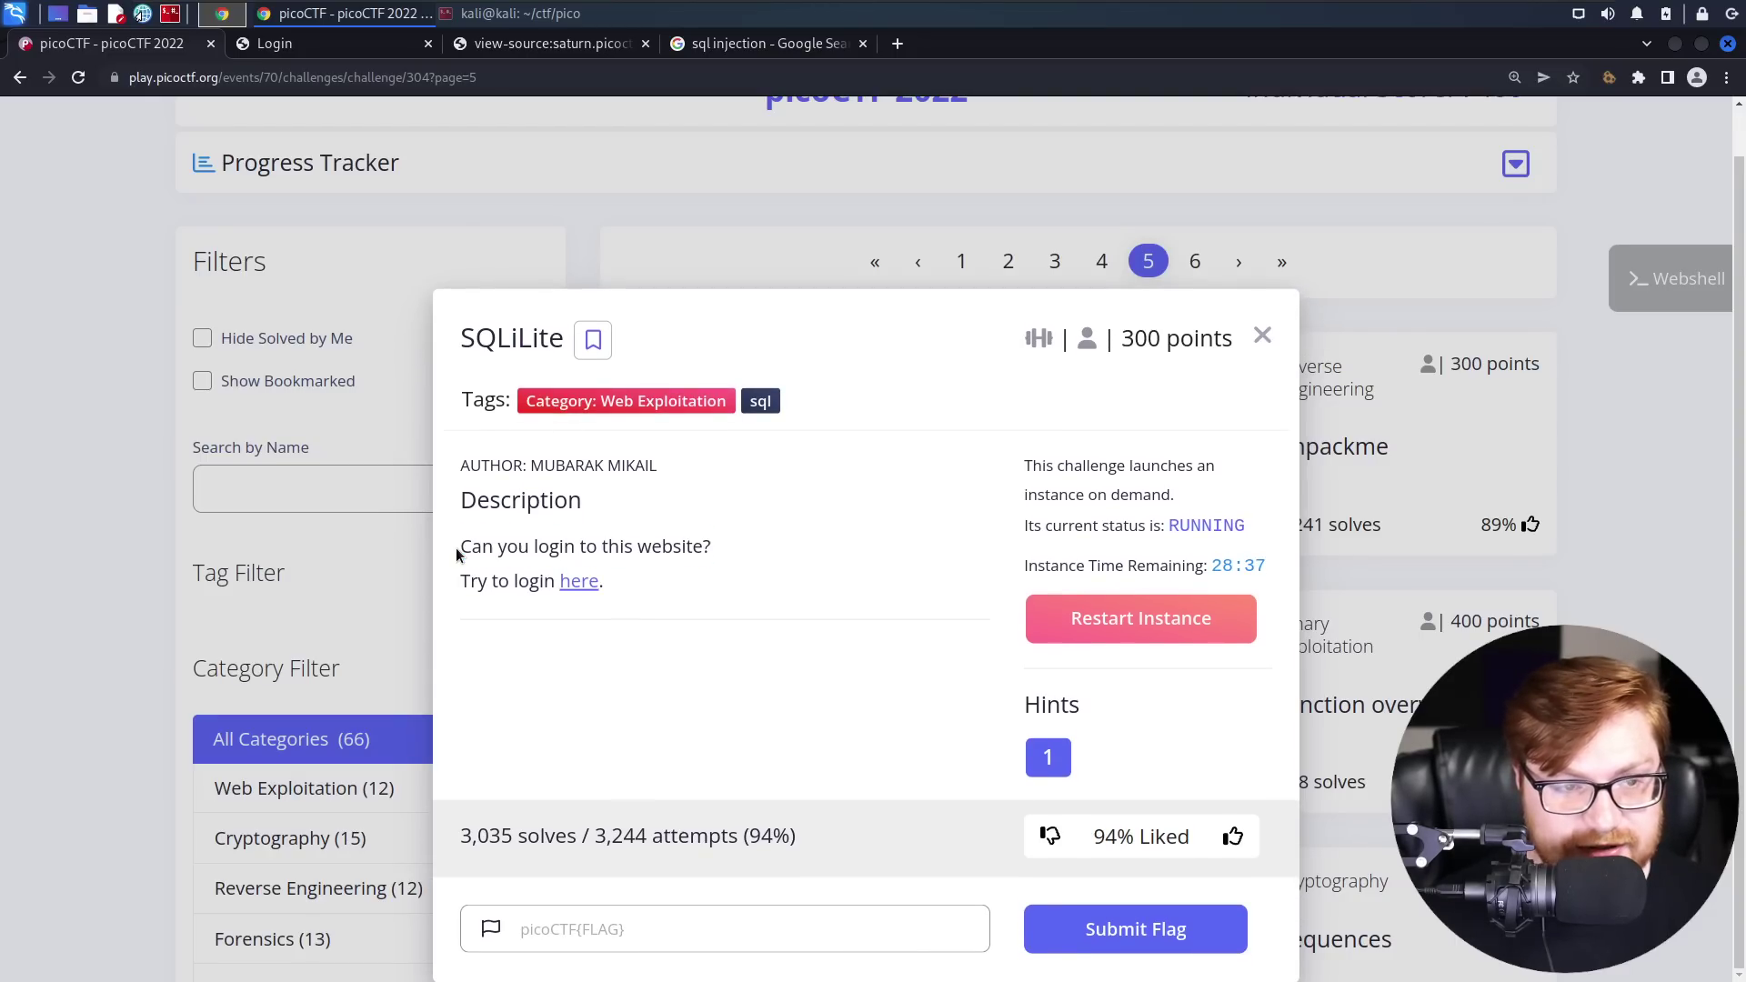
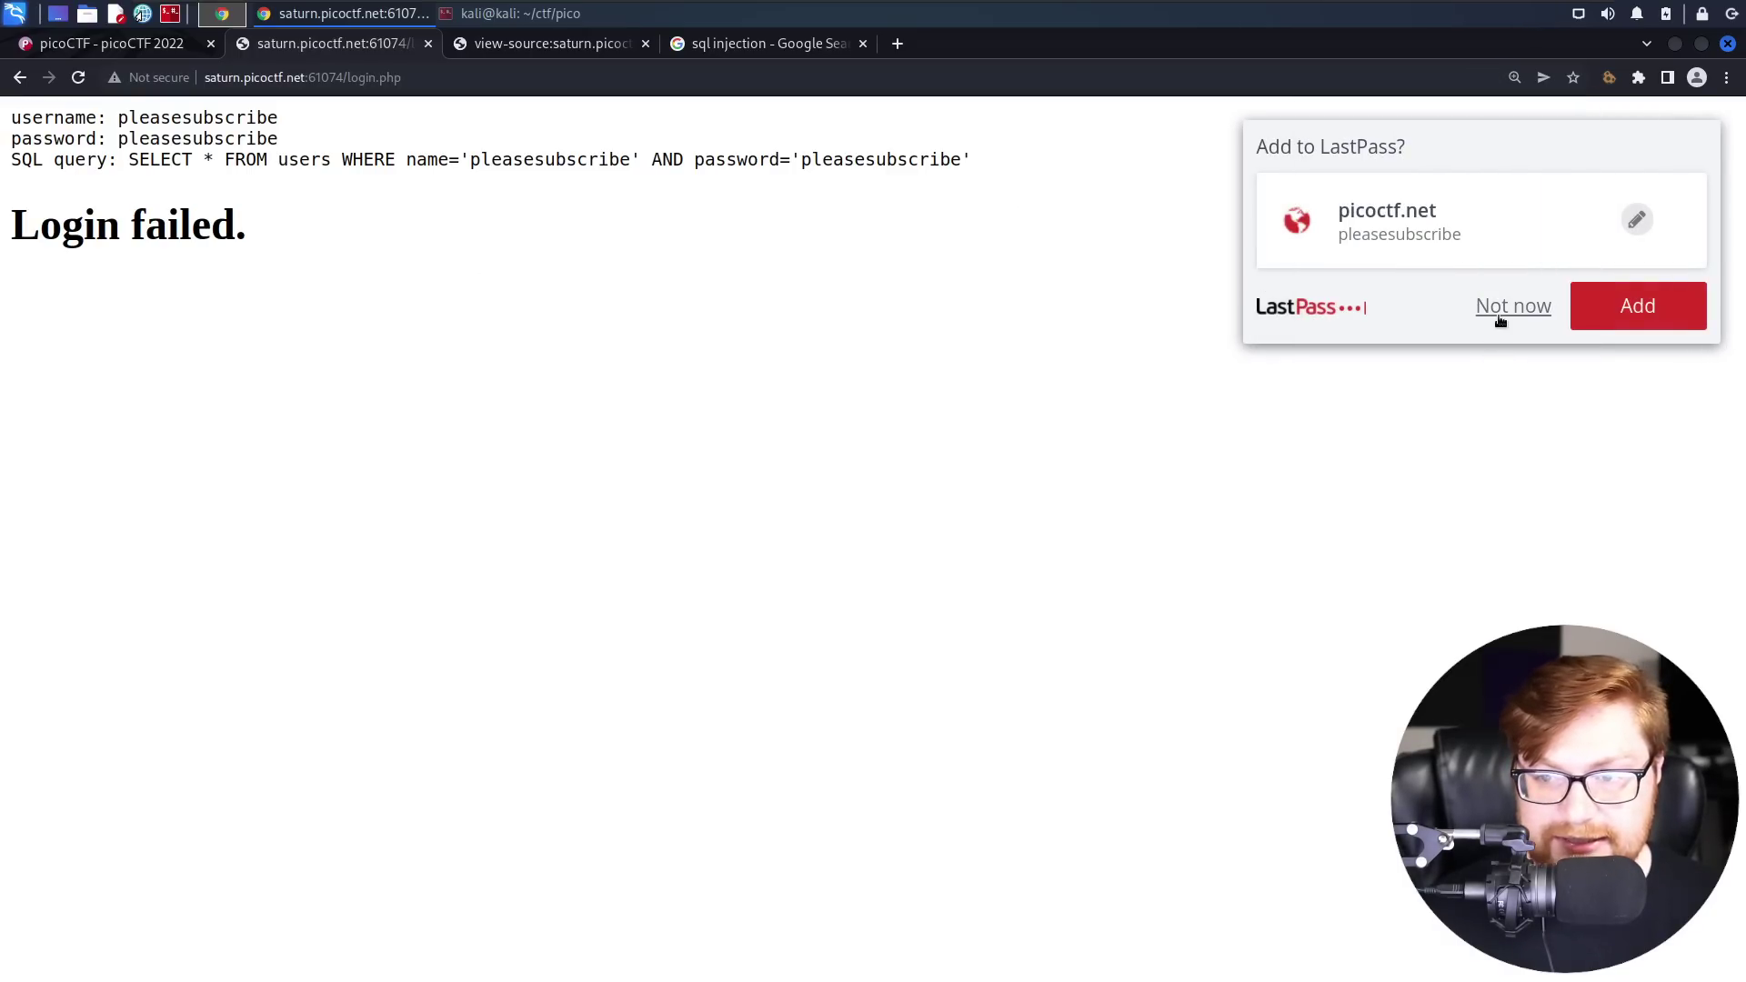
- Decline saving the login to LastPass and examine the SQL query printed on the enlarged login response page
click(1499, 318)
key(F11)
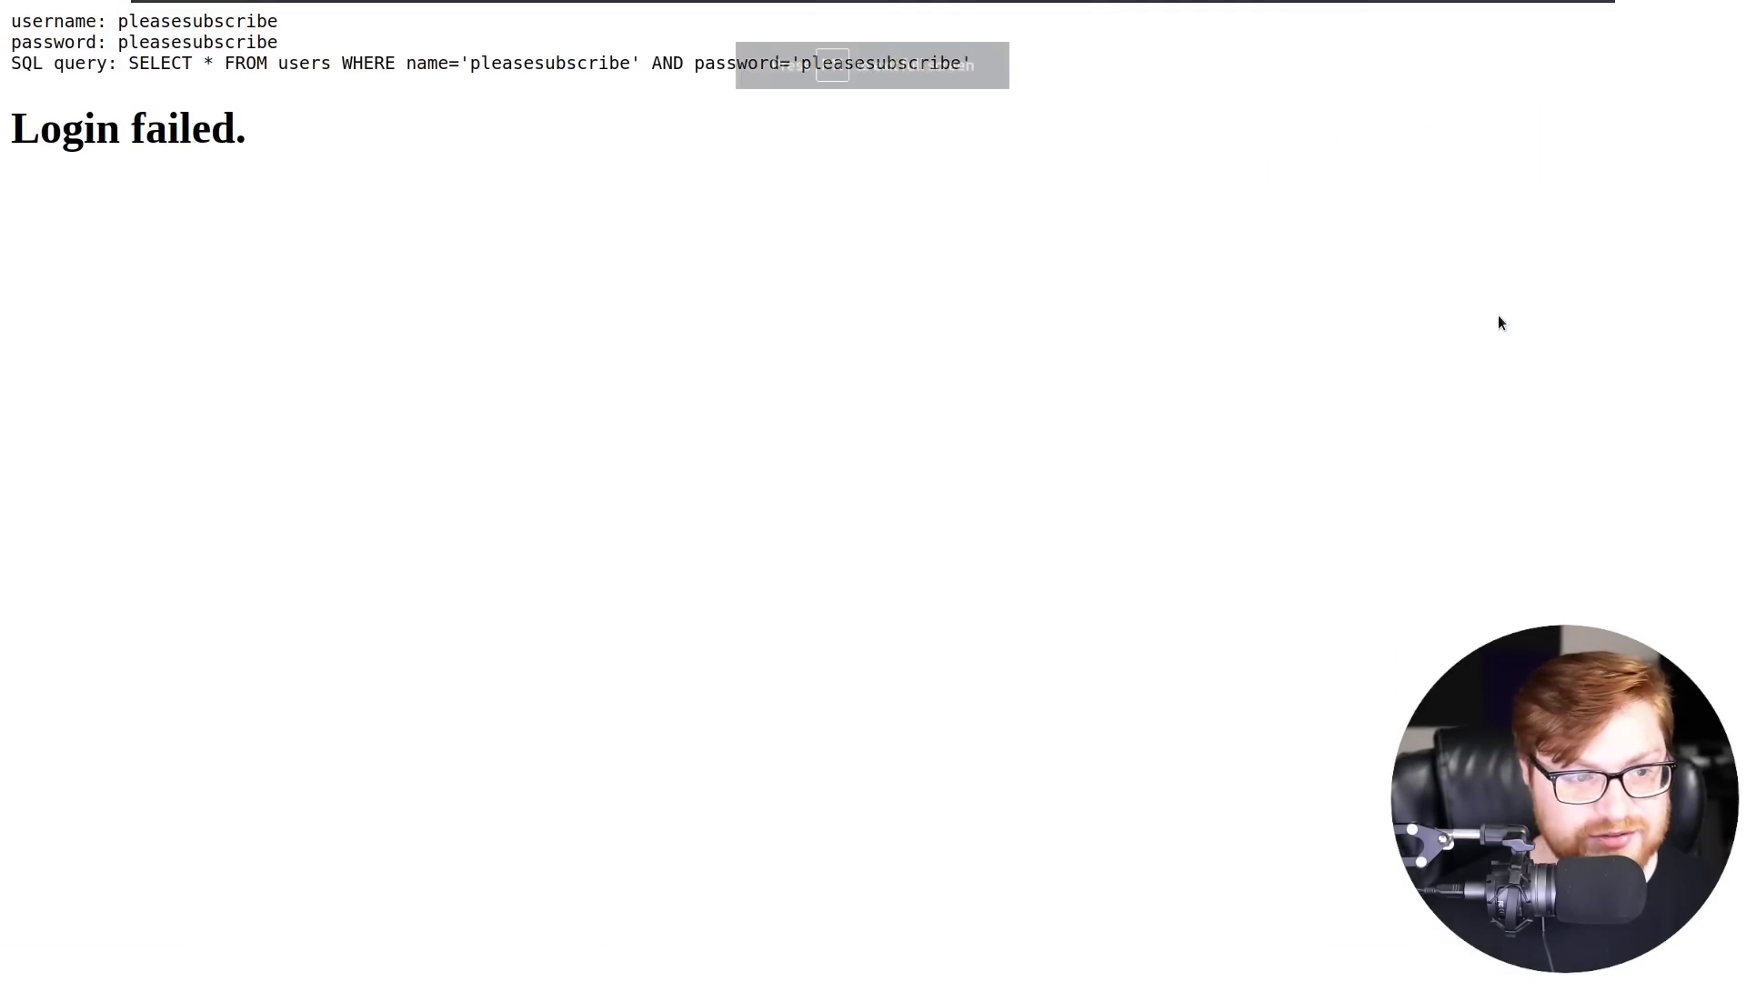
key(ctrl+plus)
key(ctrl+plus)
key(ctrl+plus)
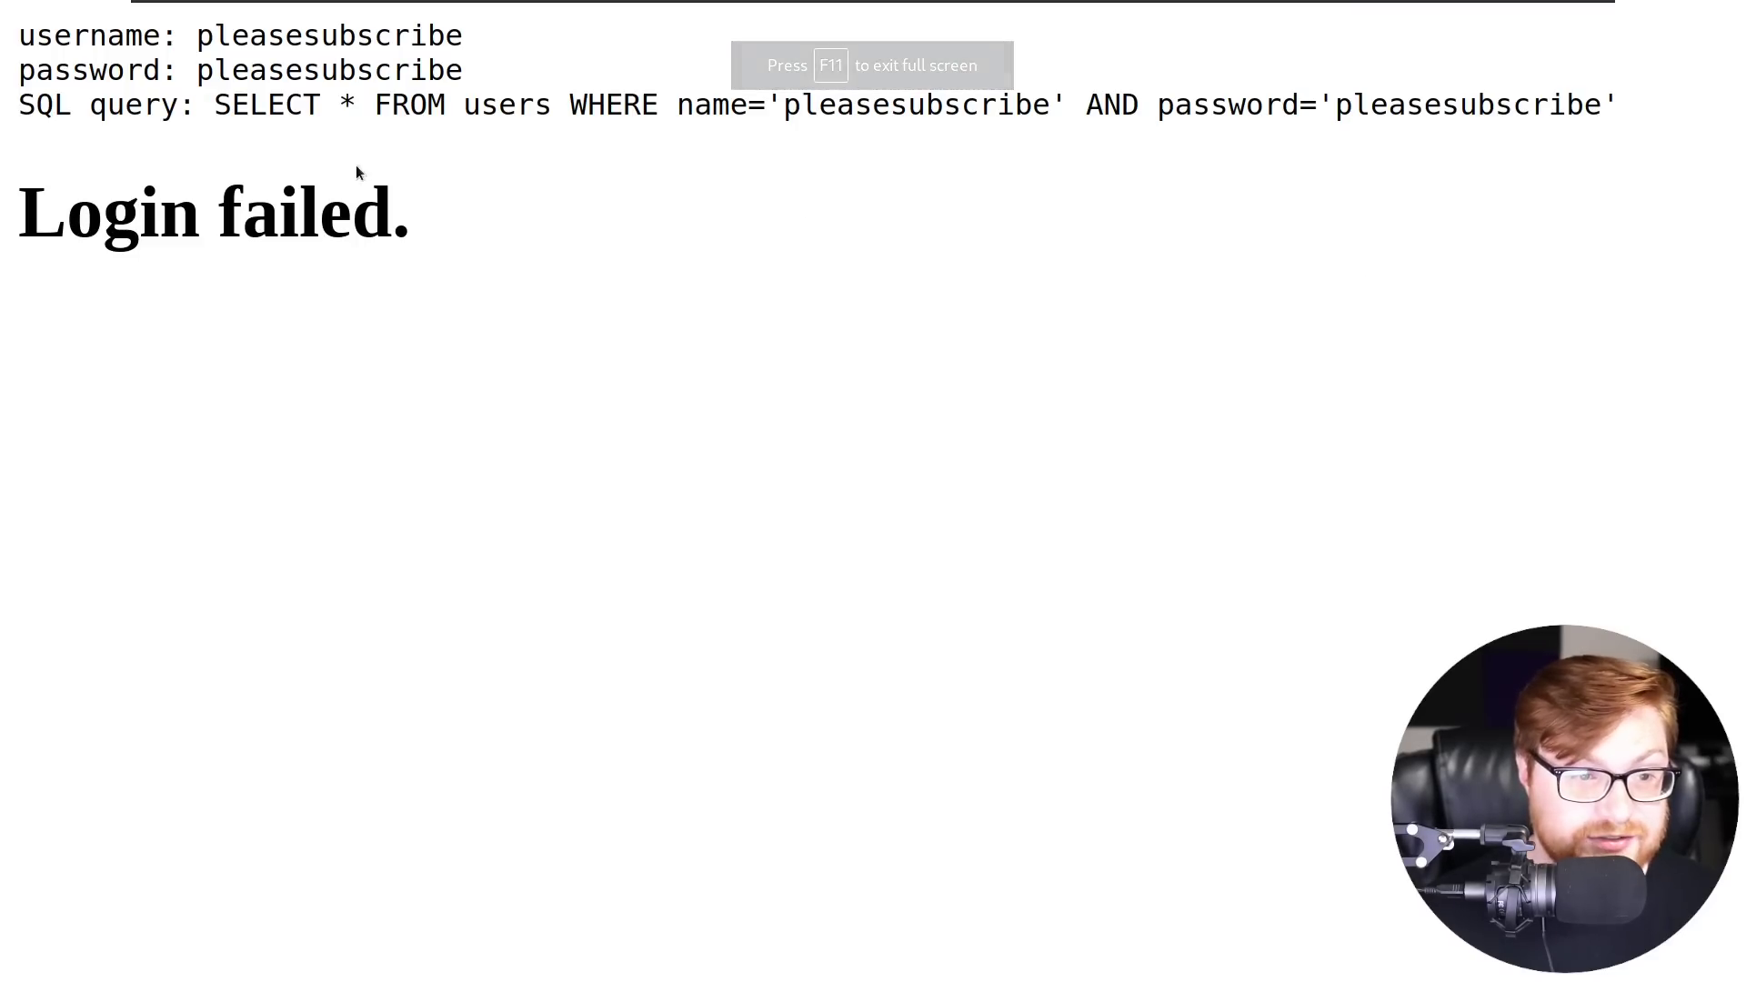
drag(222, 103, 1265, 110)
click(1089, 135)
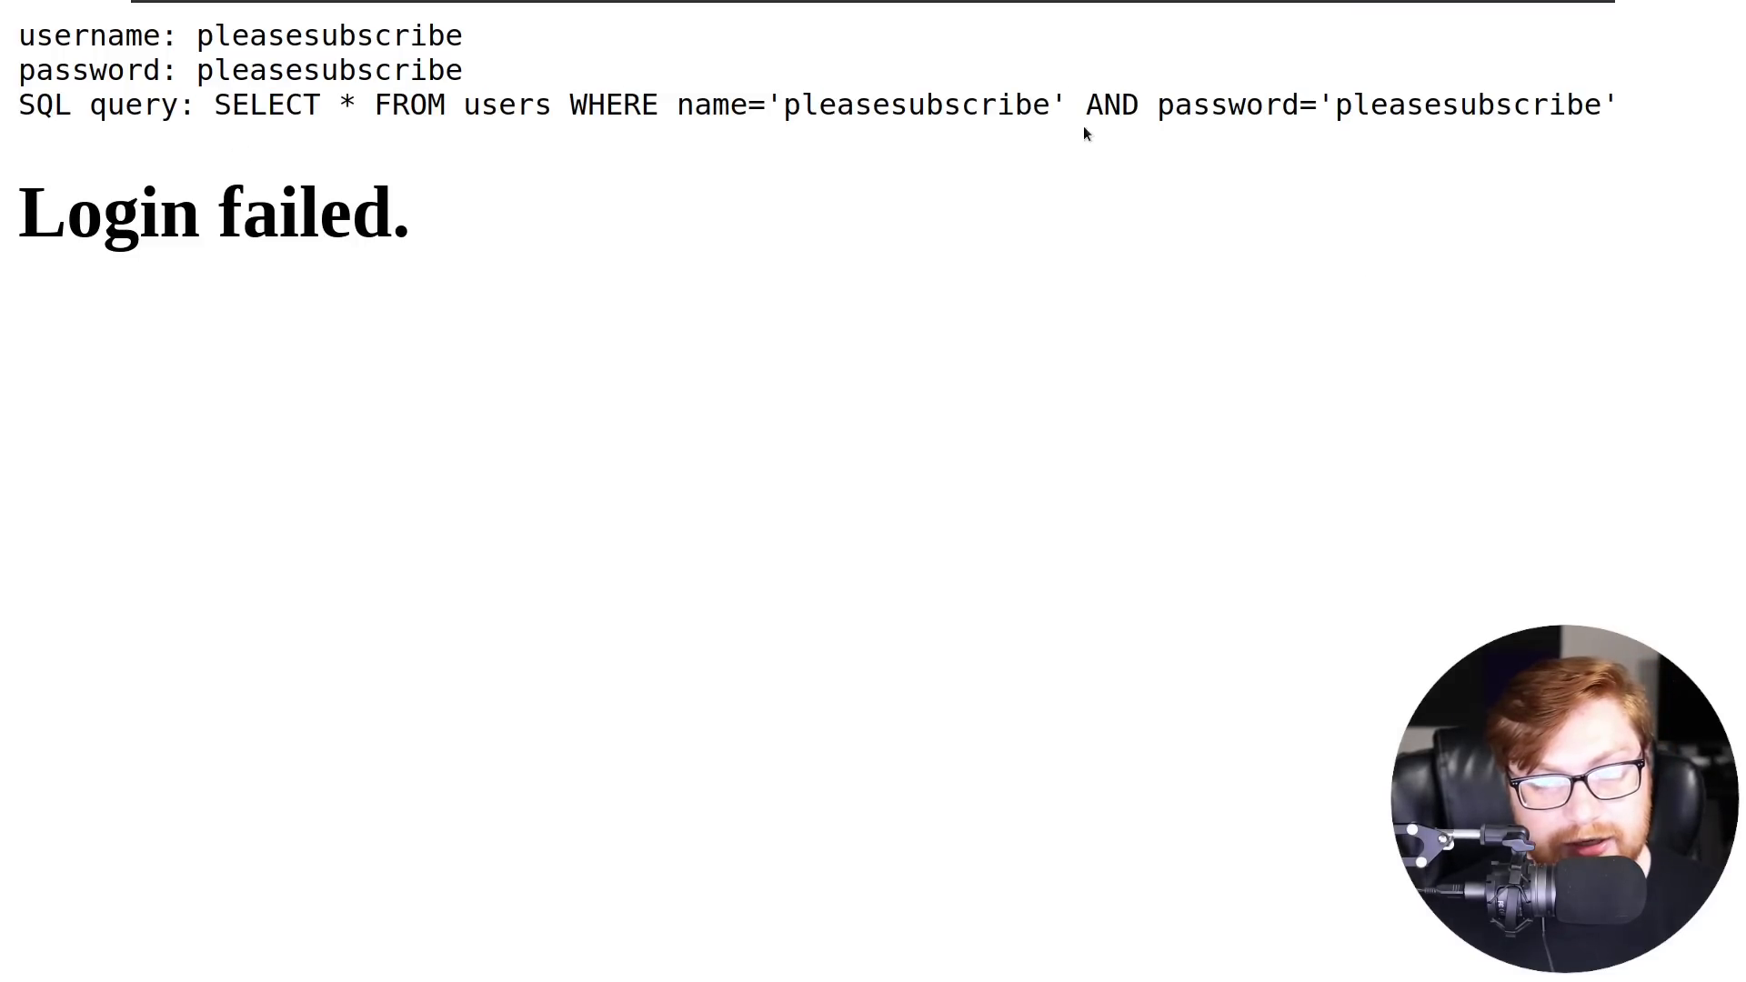
- Examine how the printed SQL query inserts the submitted username and password between single quotes after SELECT * FROM users
drag(784, 107, 1055, 107)
drag(1334, 107, 1598, 109)
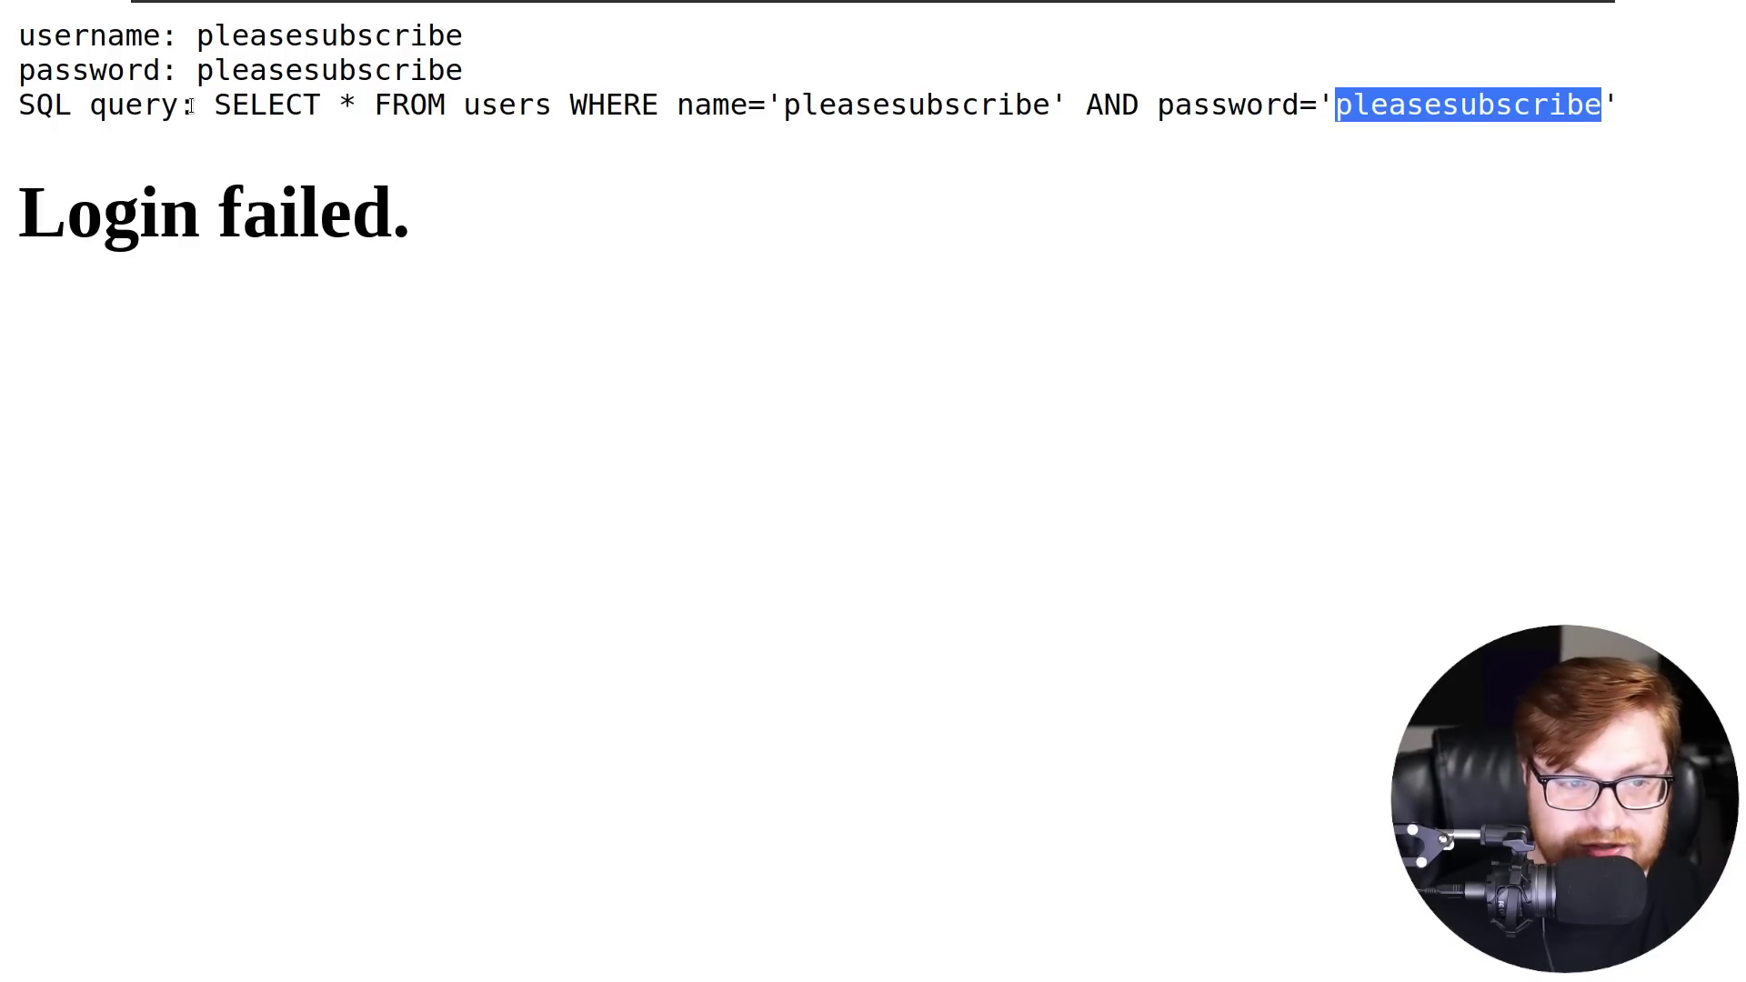
drag(191, 106, 1621, 107)
click(309, 149)
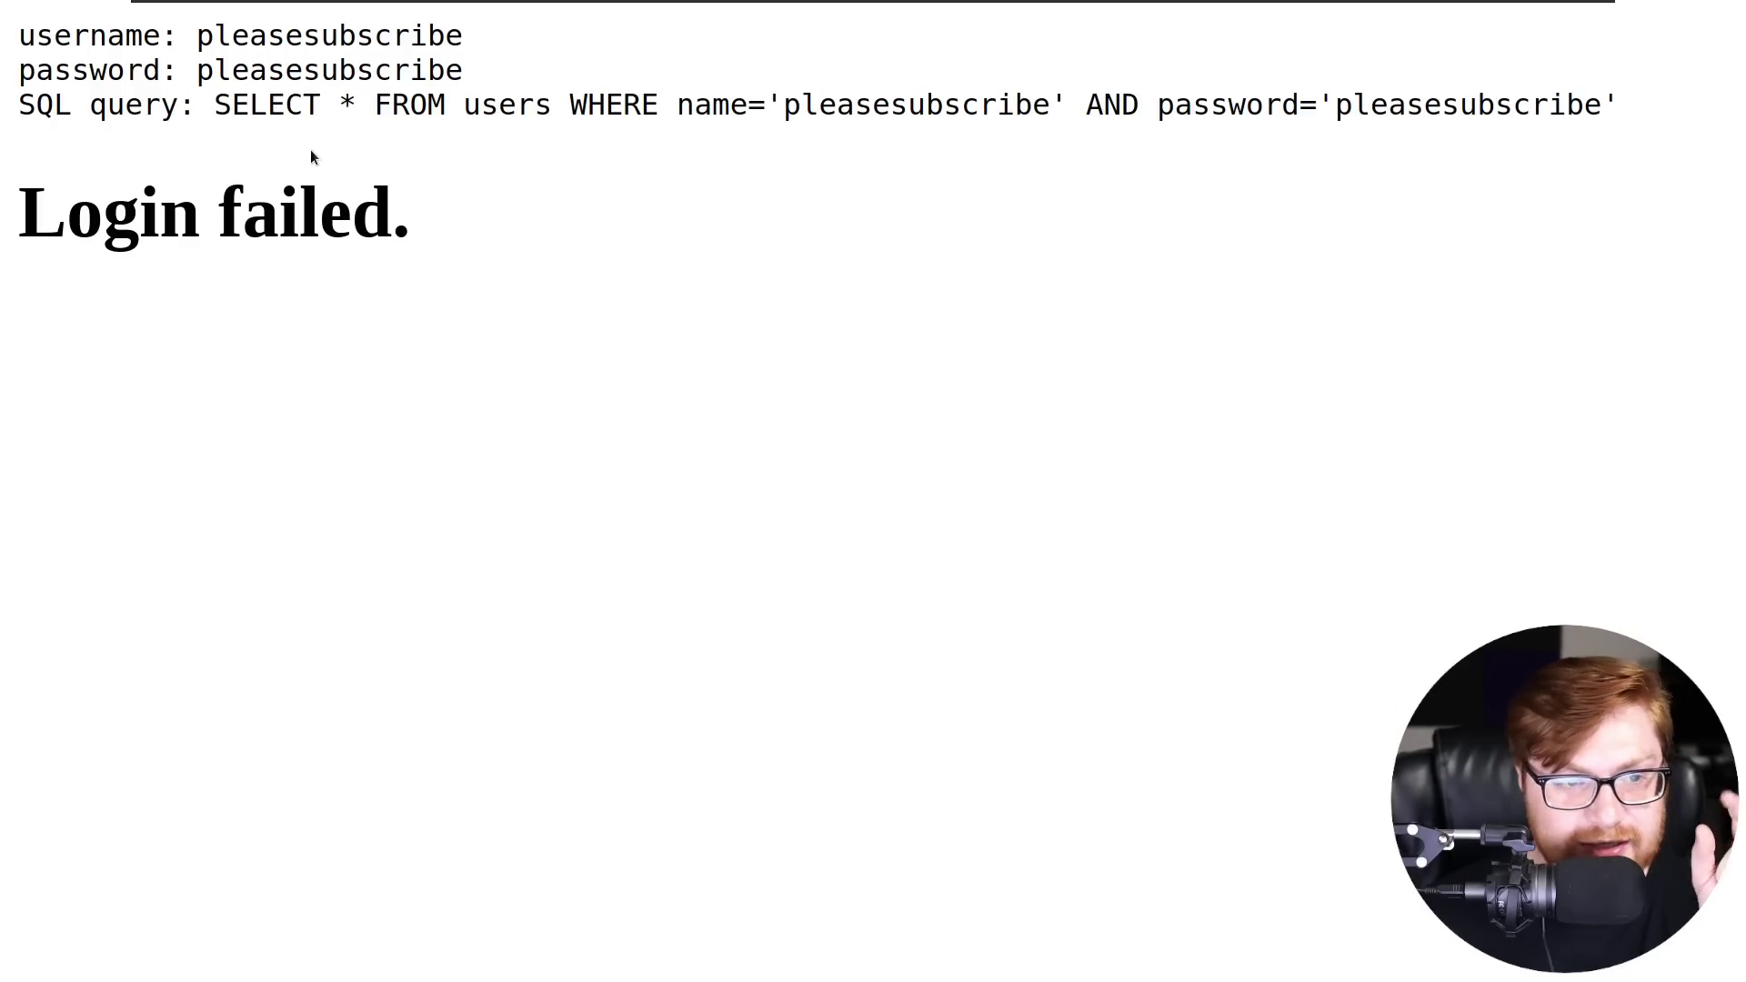
drag(215, 105, 452, 109)
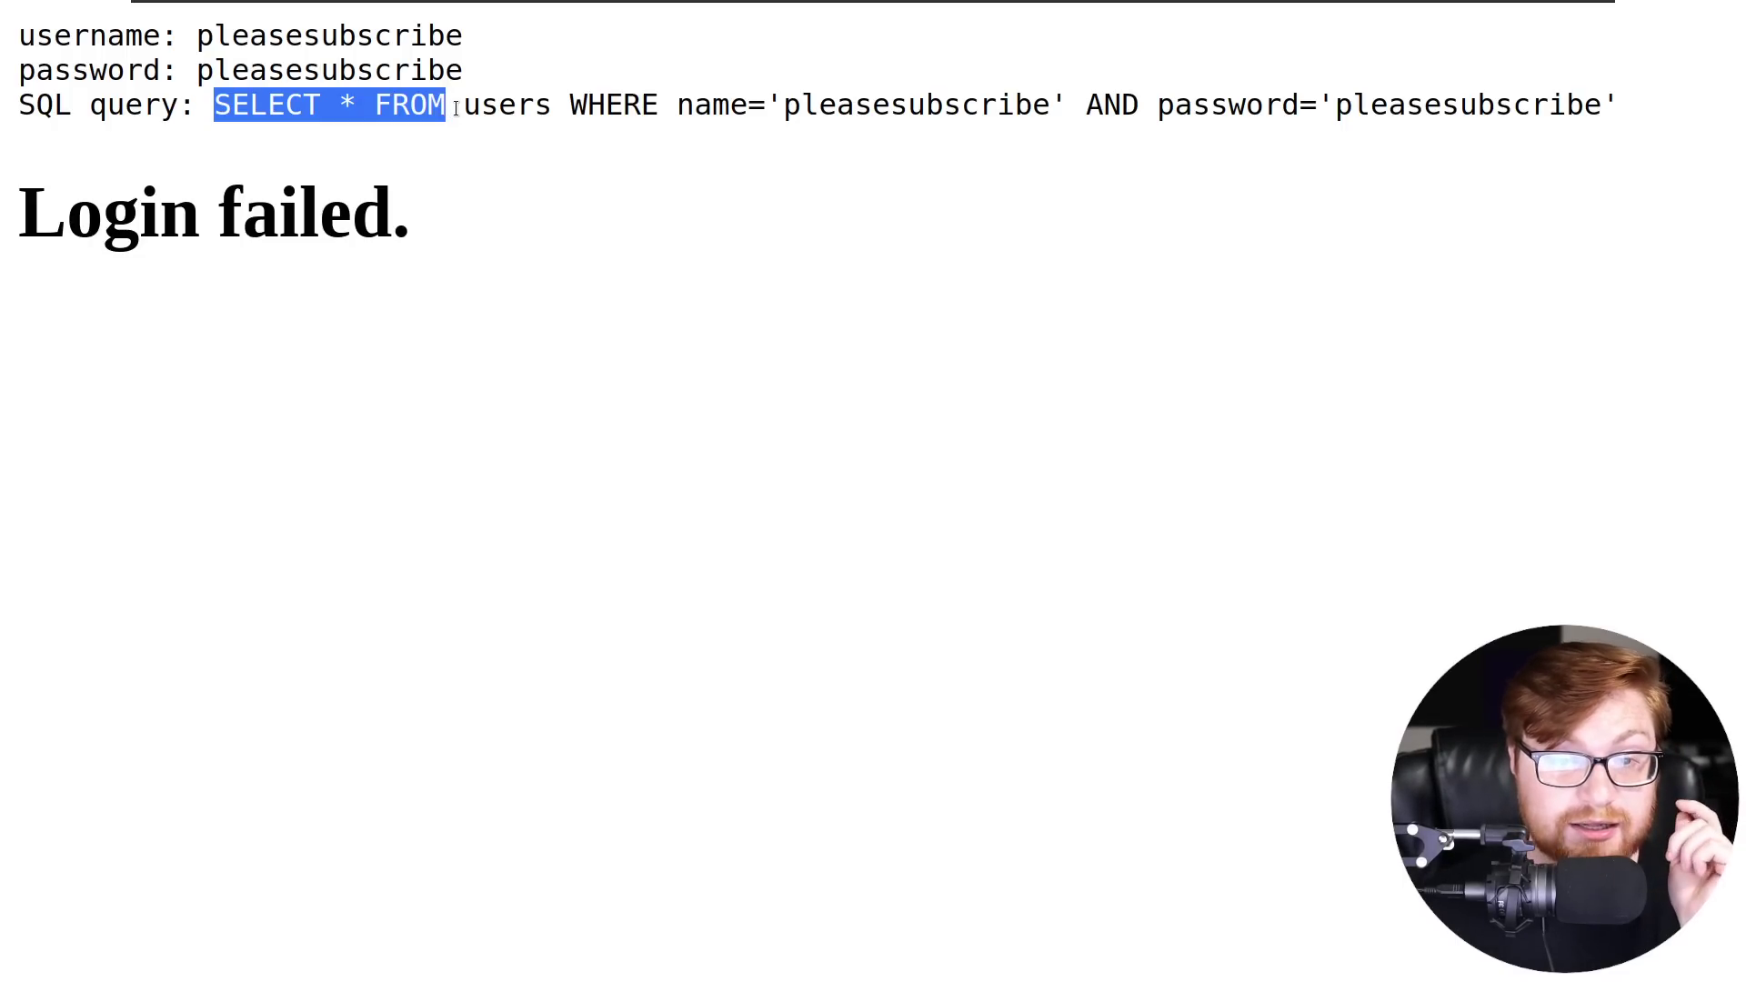
drag(777, 110, 1065, 109)
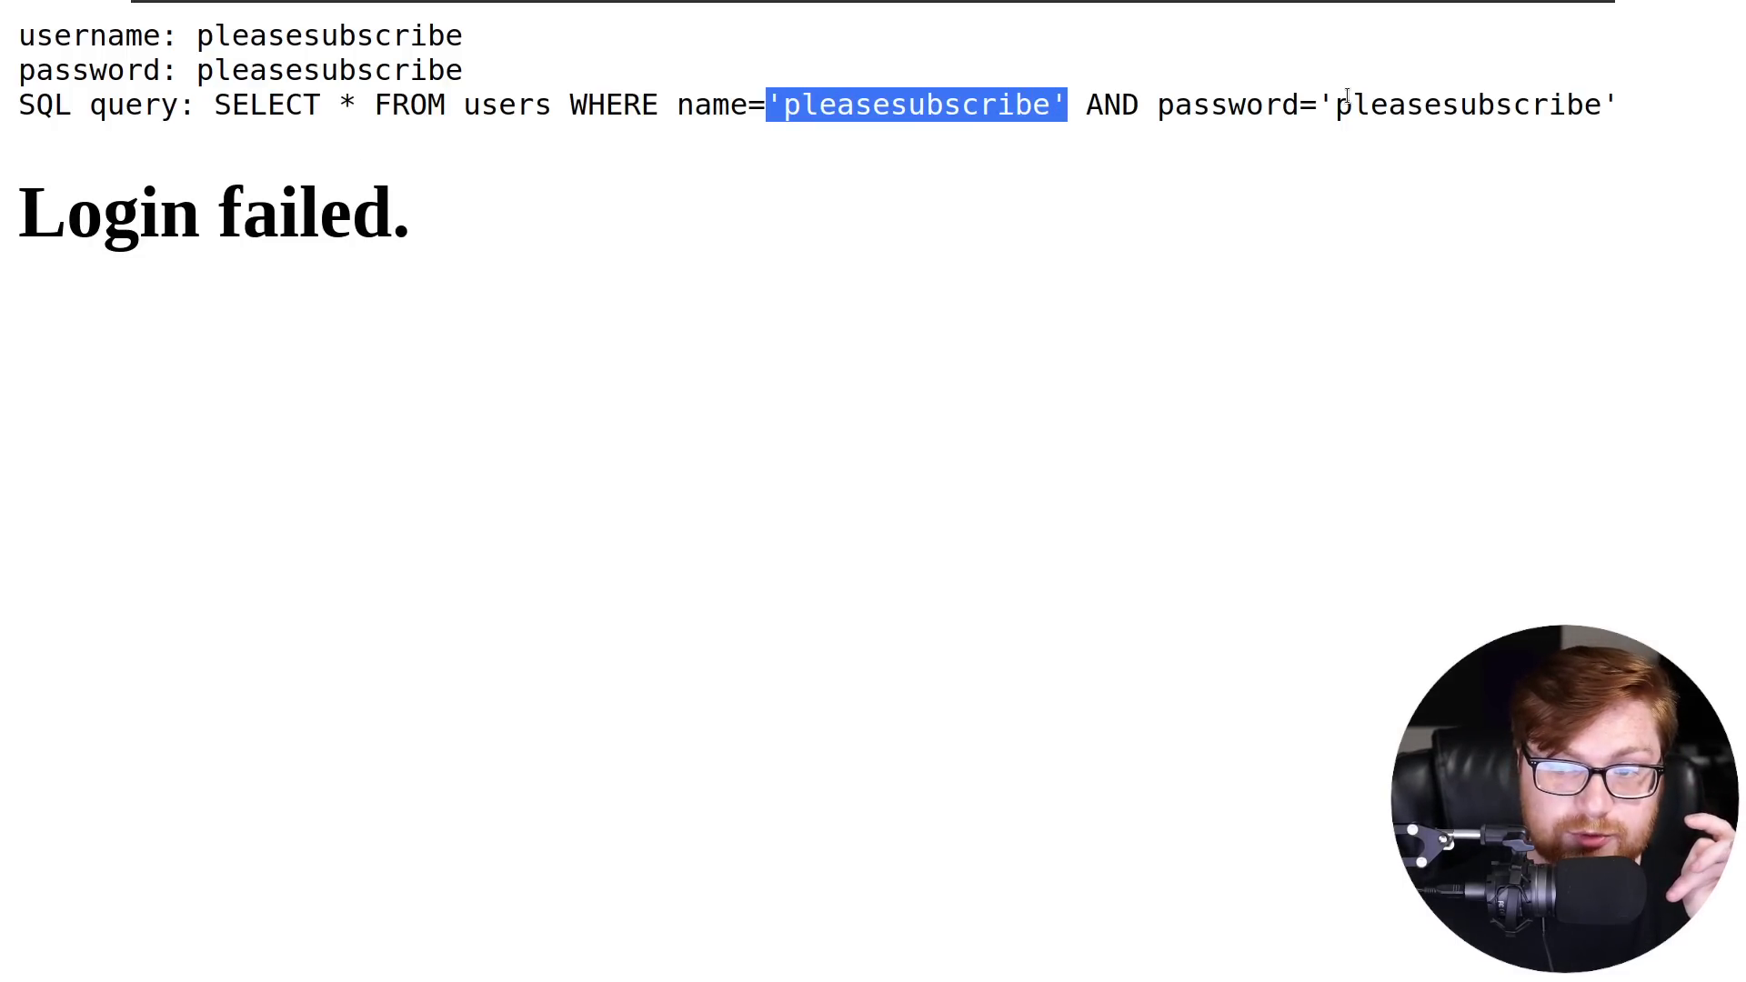
drag(1330, 100, 1549, 105)
drag(766, 100, 784, 100)
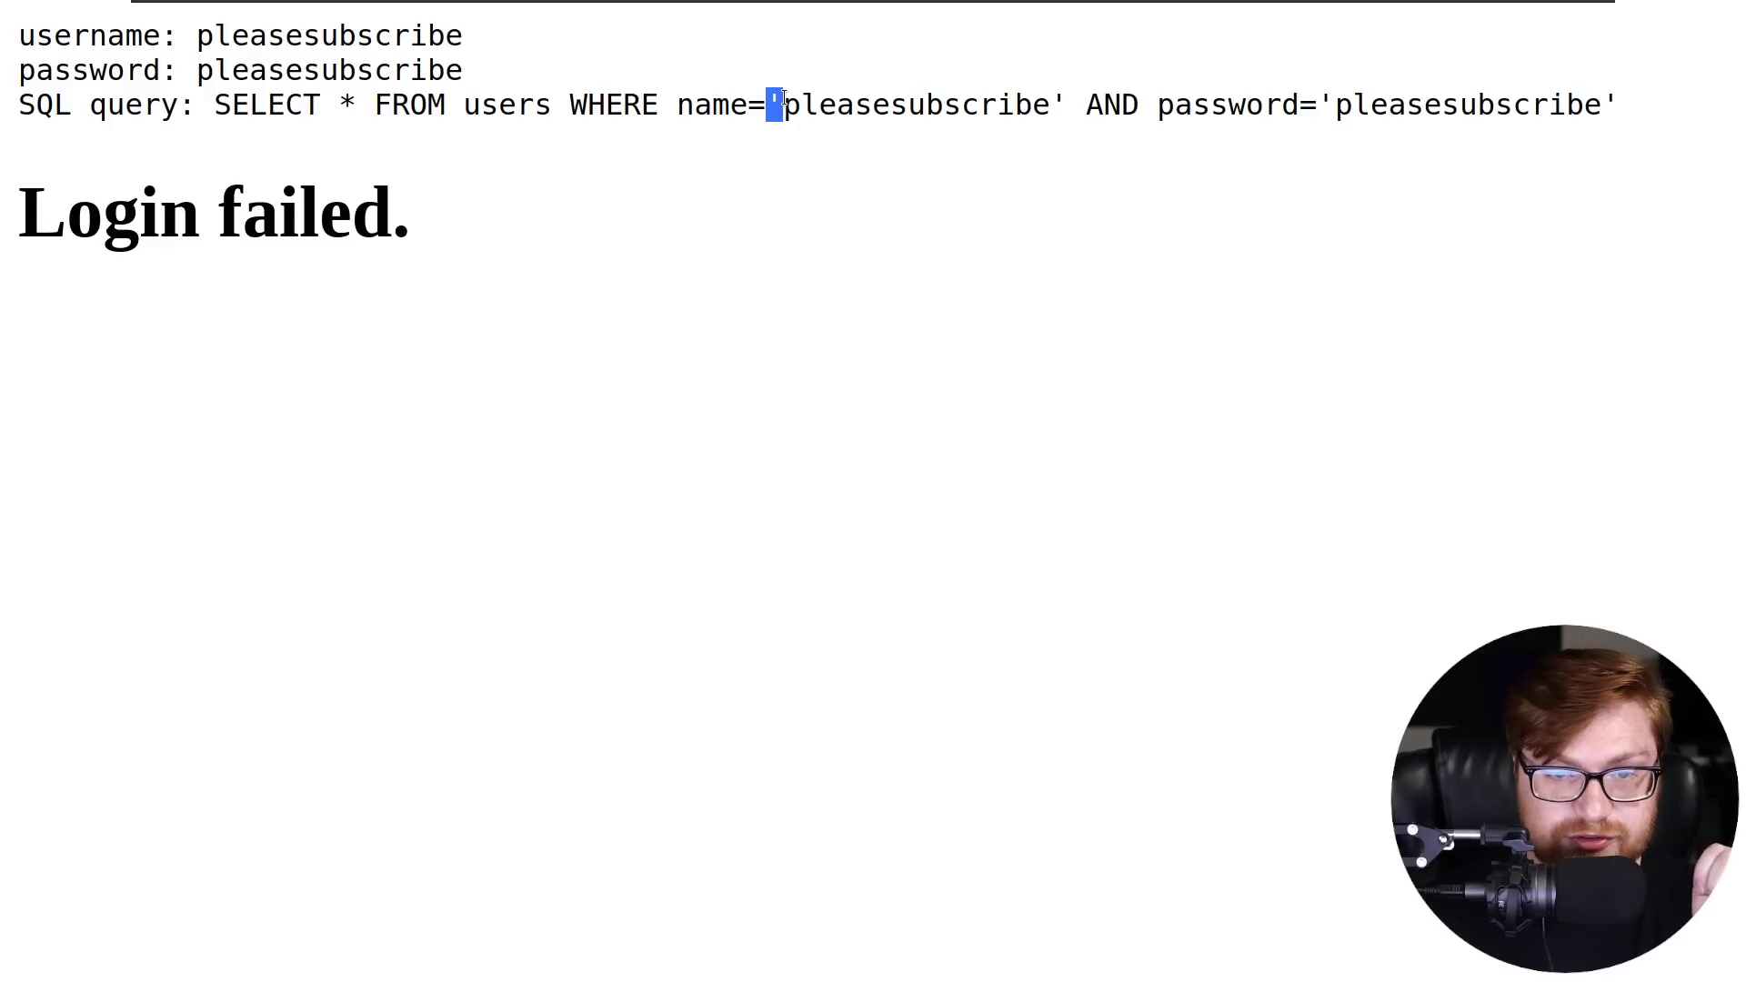
drag(1051, 100, 1061, 98)
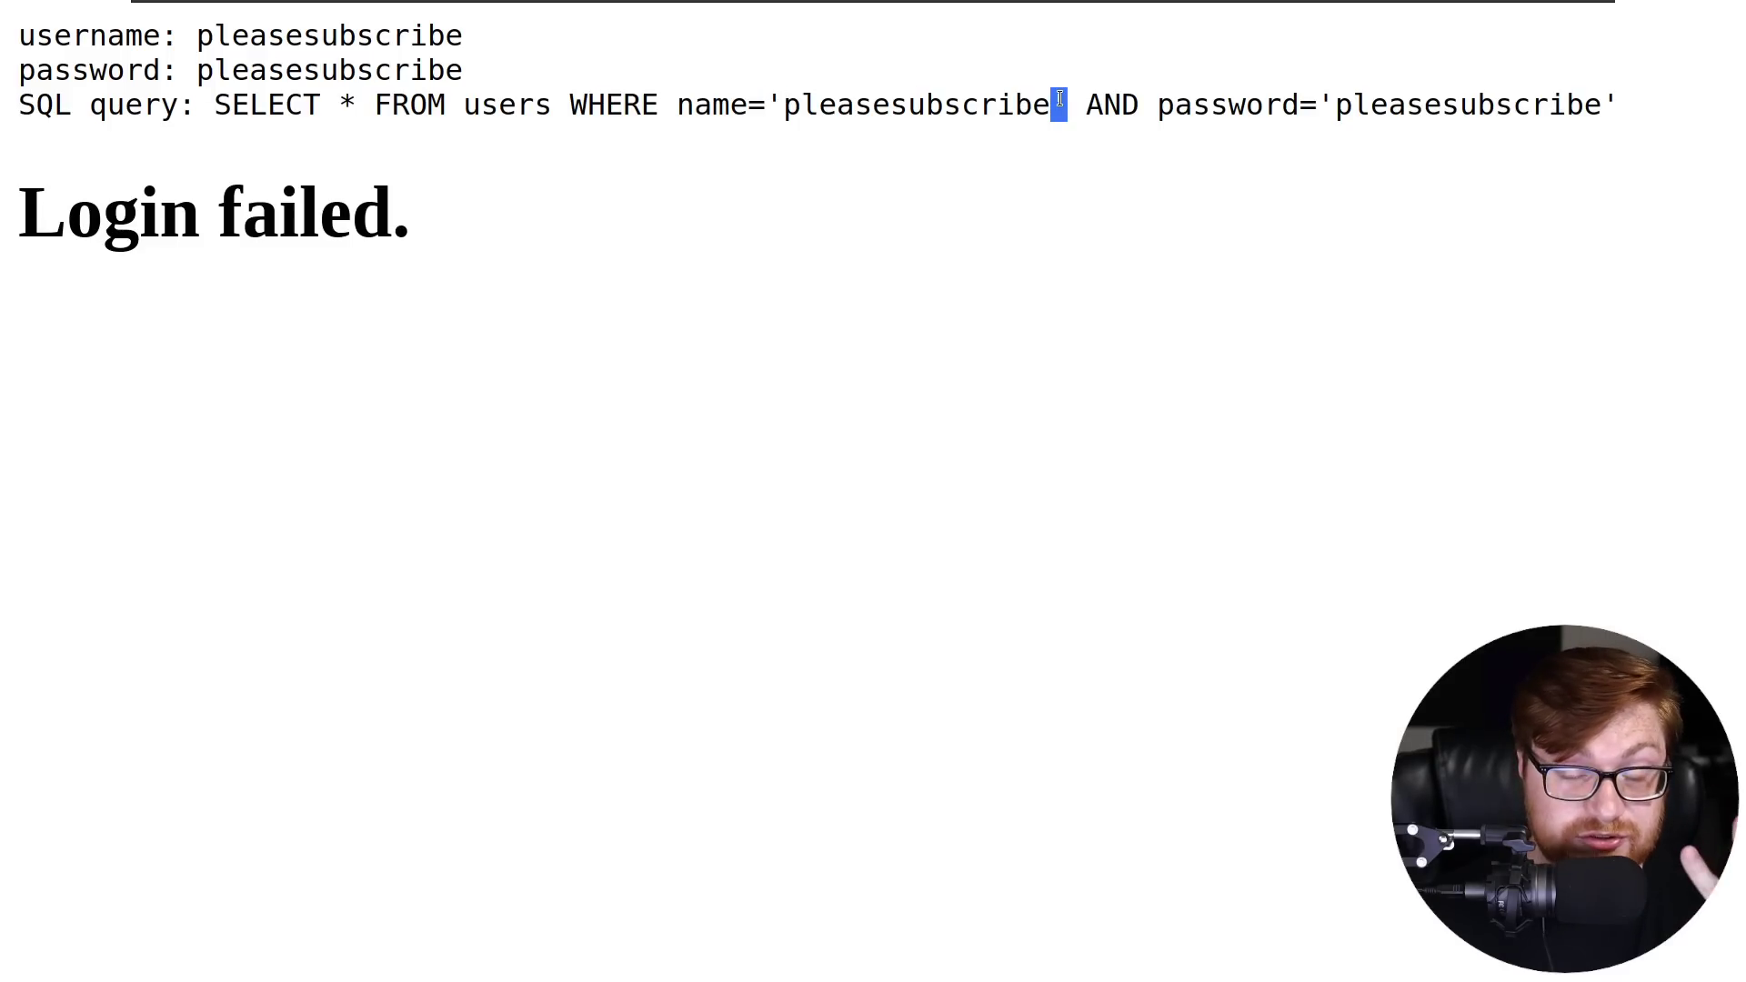
click(1061, 97)
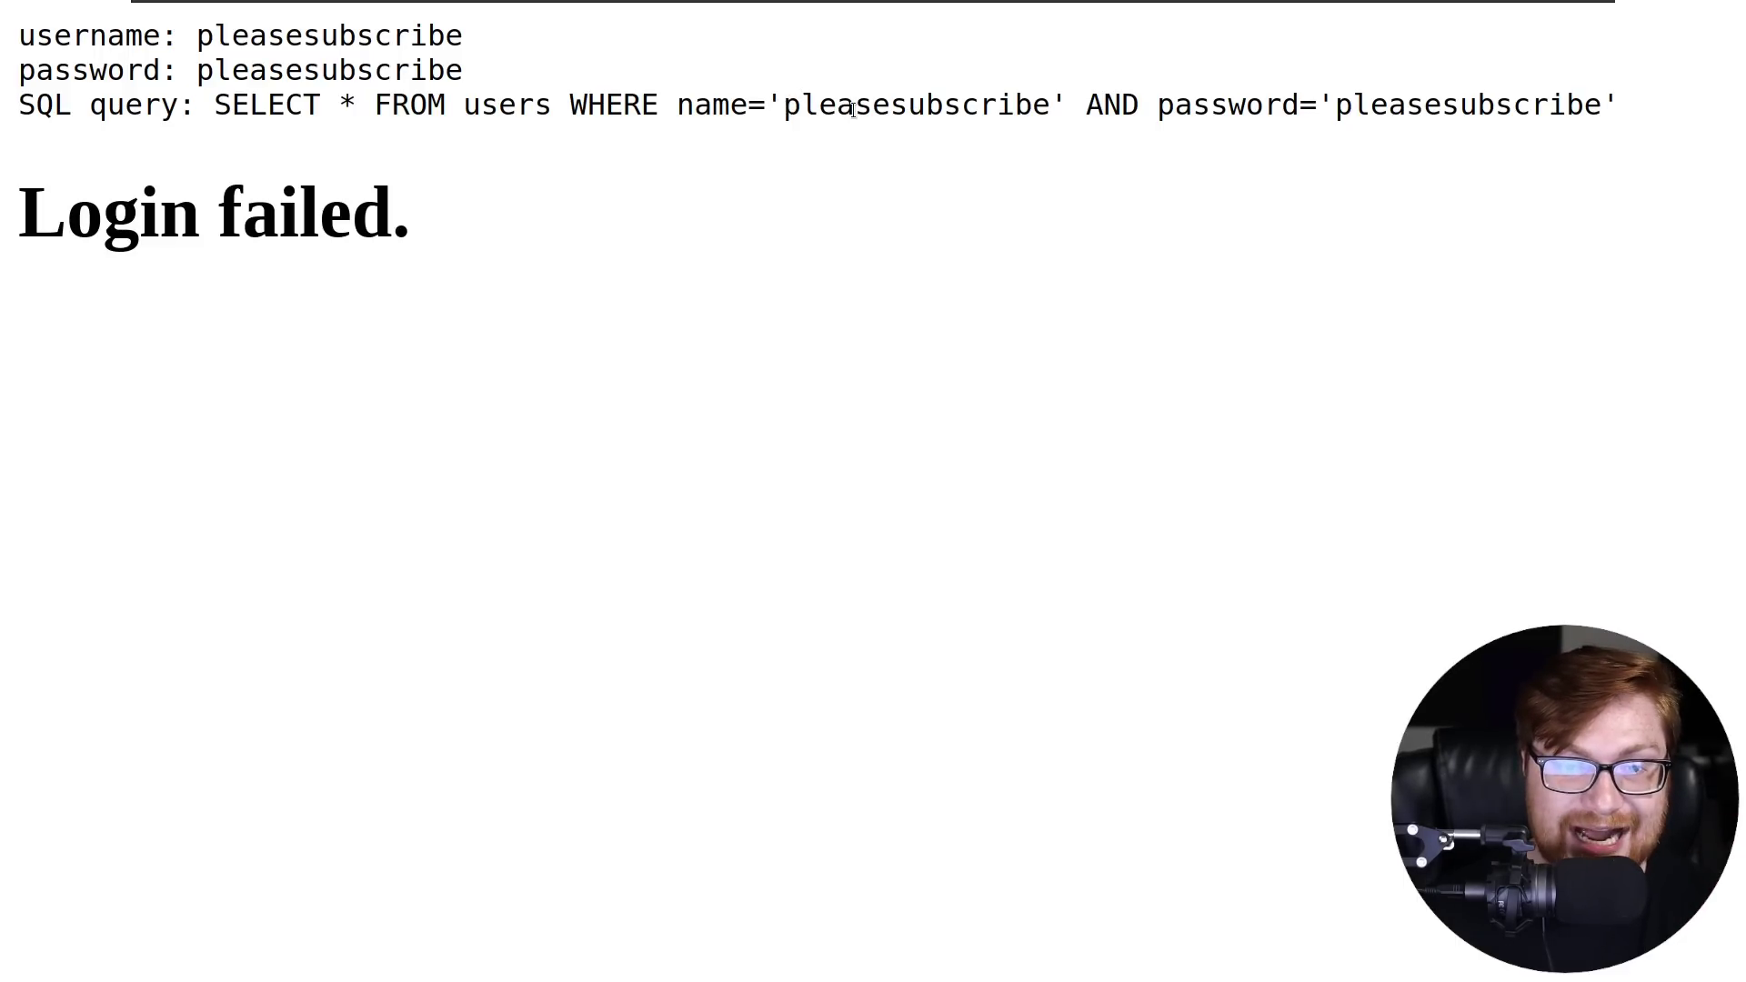
- Study the user-controlled name and password values in the WHERE clause as possible injection points
drag(782, 107, 1035, 109)
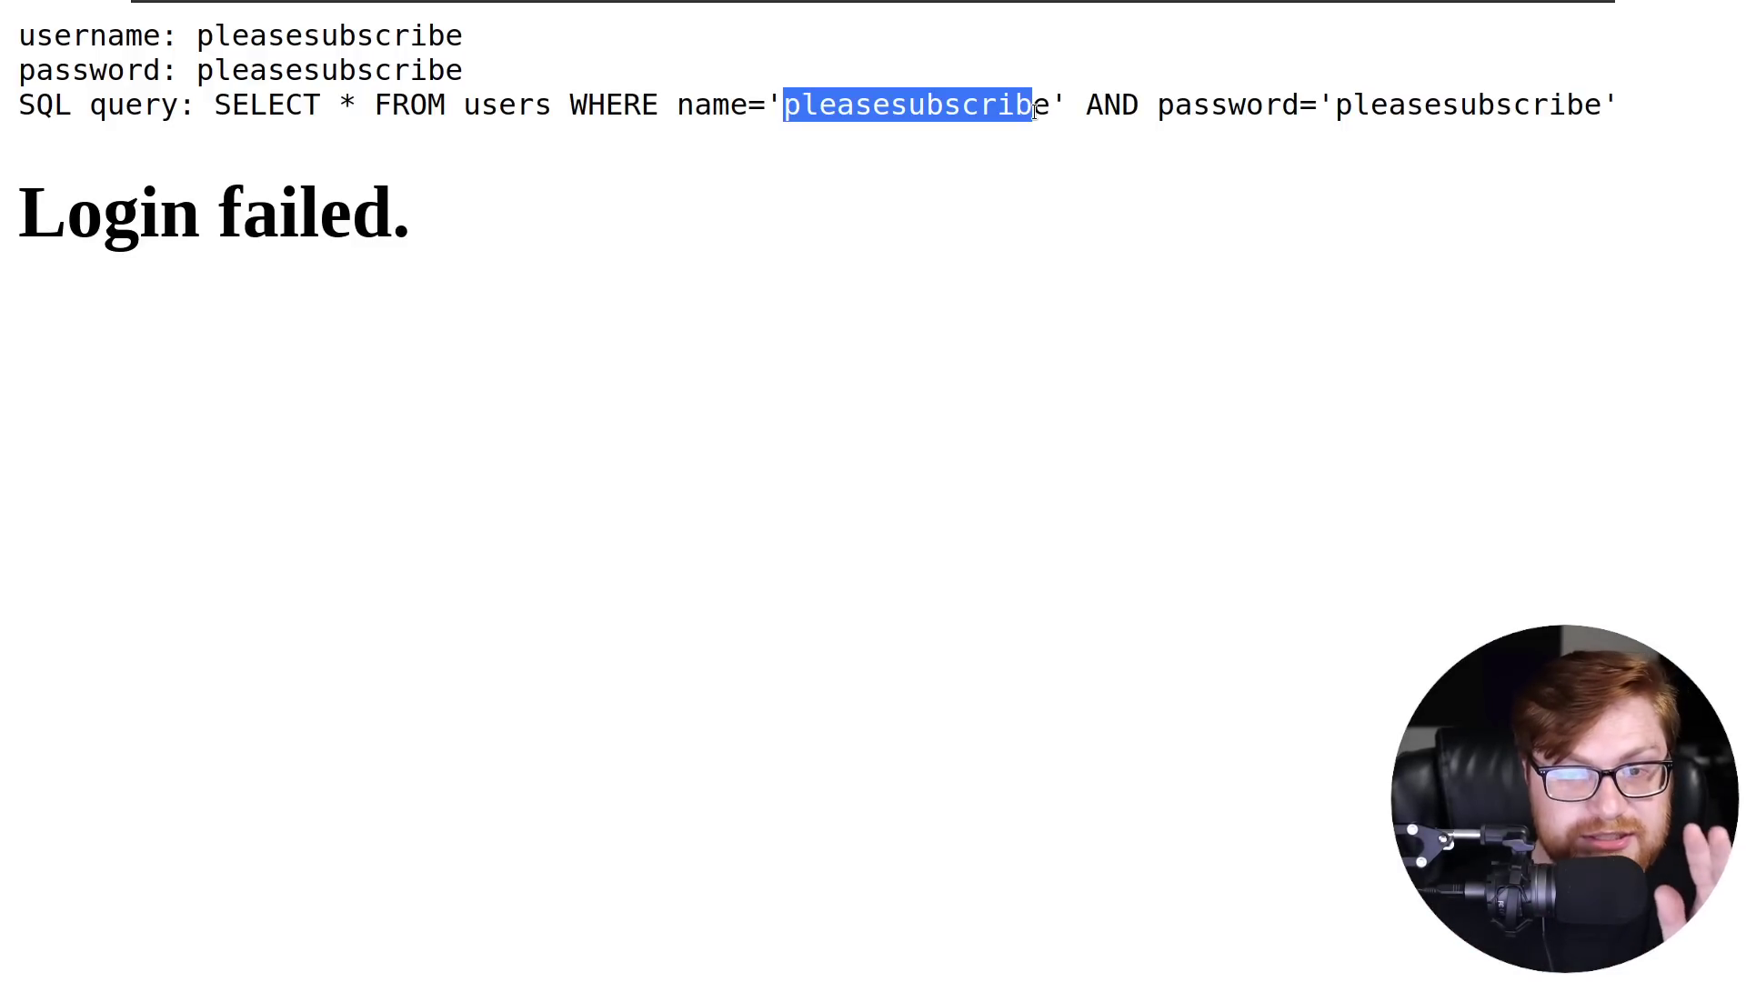
key(shift+Right)
double_click(1446, 113)
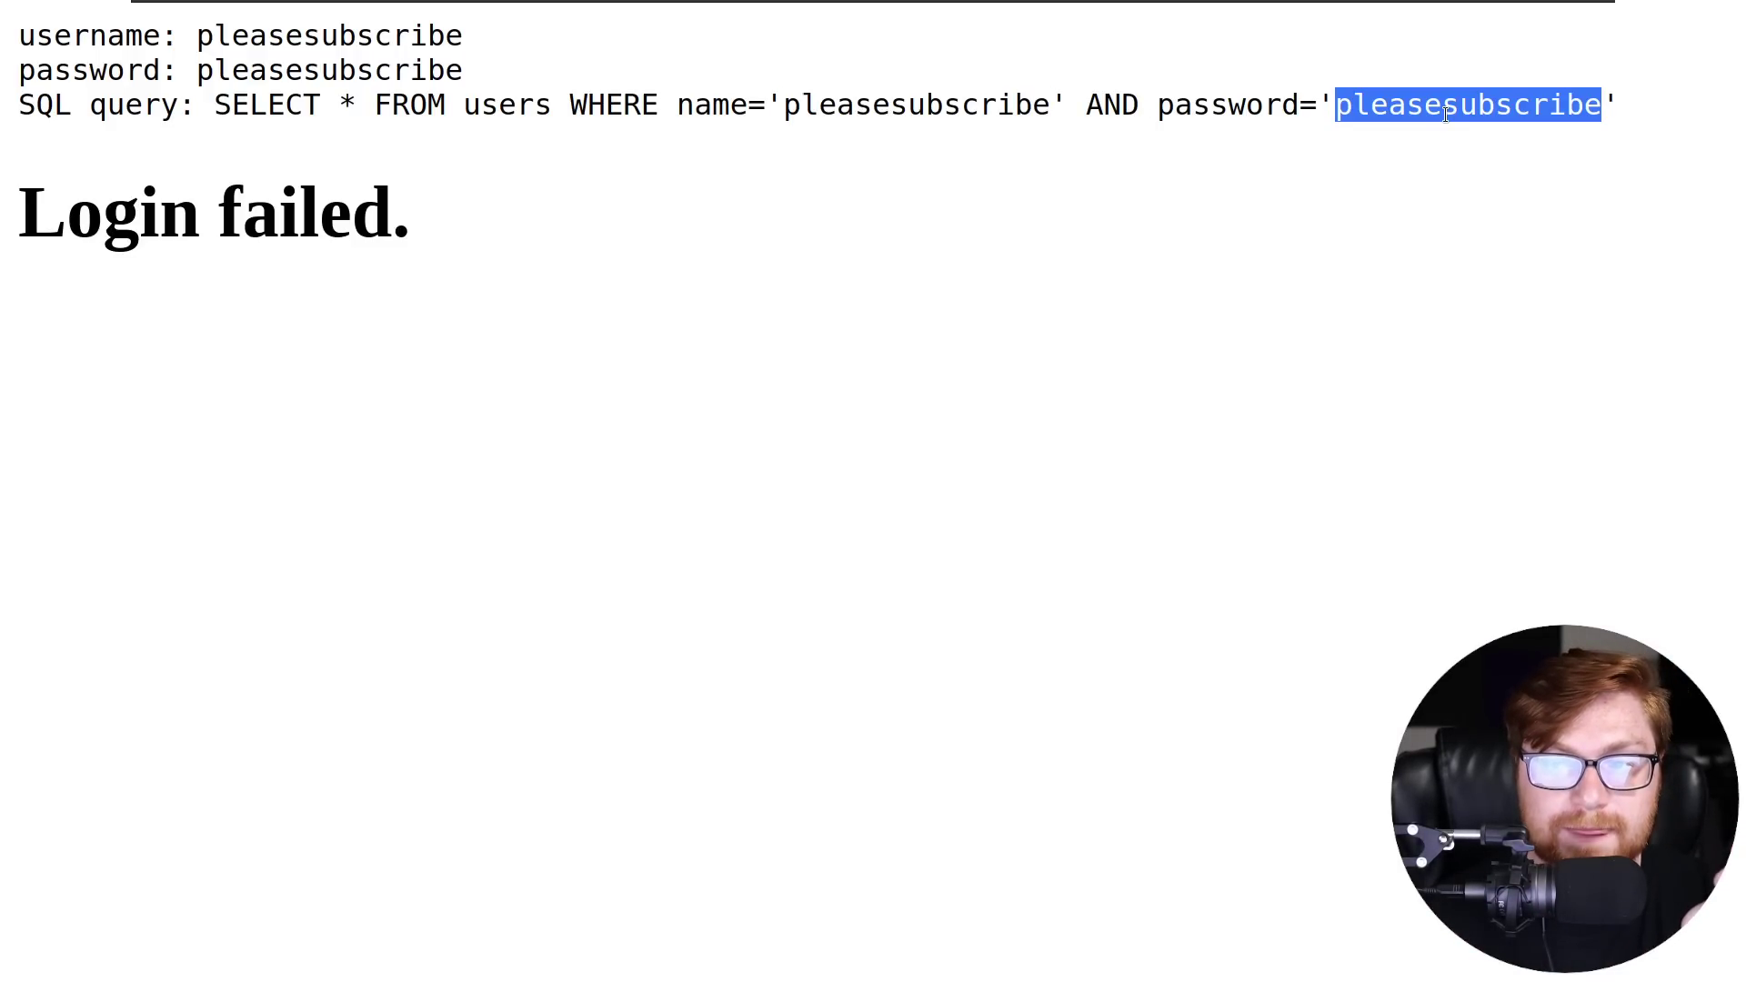
click(671, 122)
drag(786, 104, 1050, 106)
click(1051, 106)
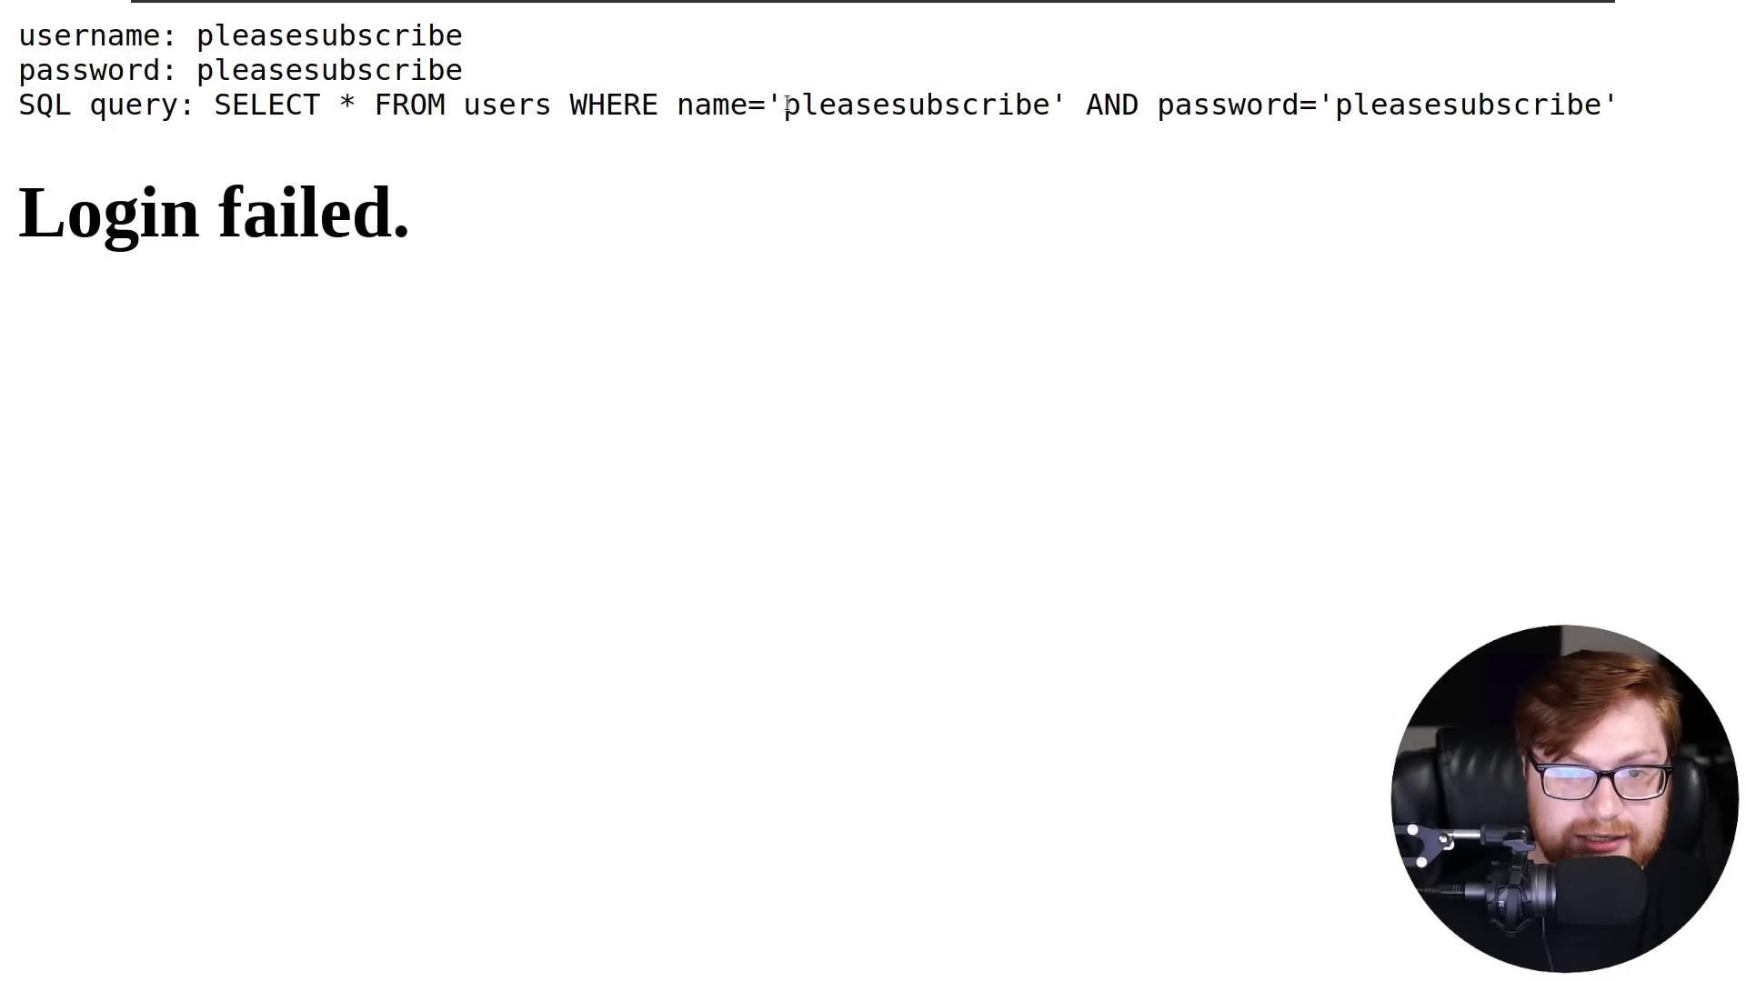
drag(772, 106, 1624, 125)
click(1624, 126)
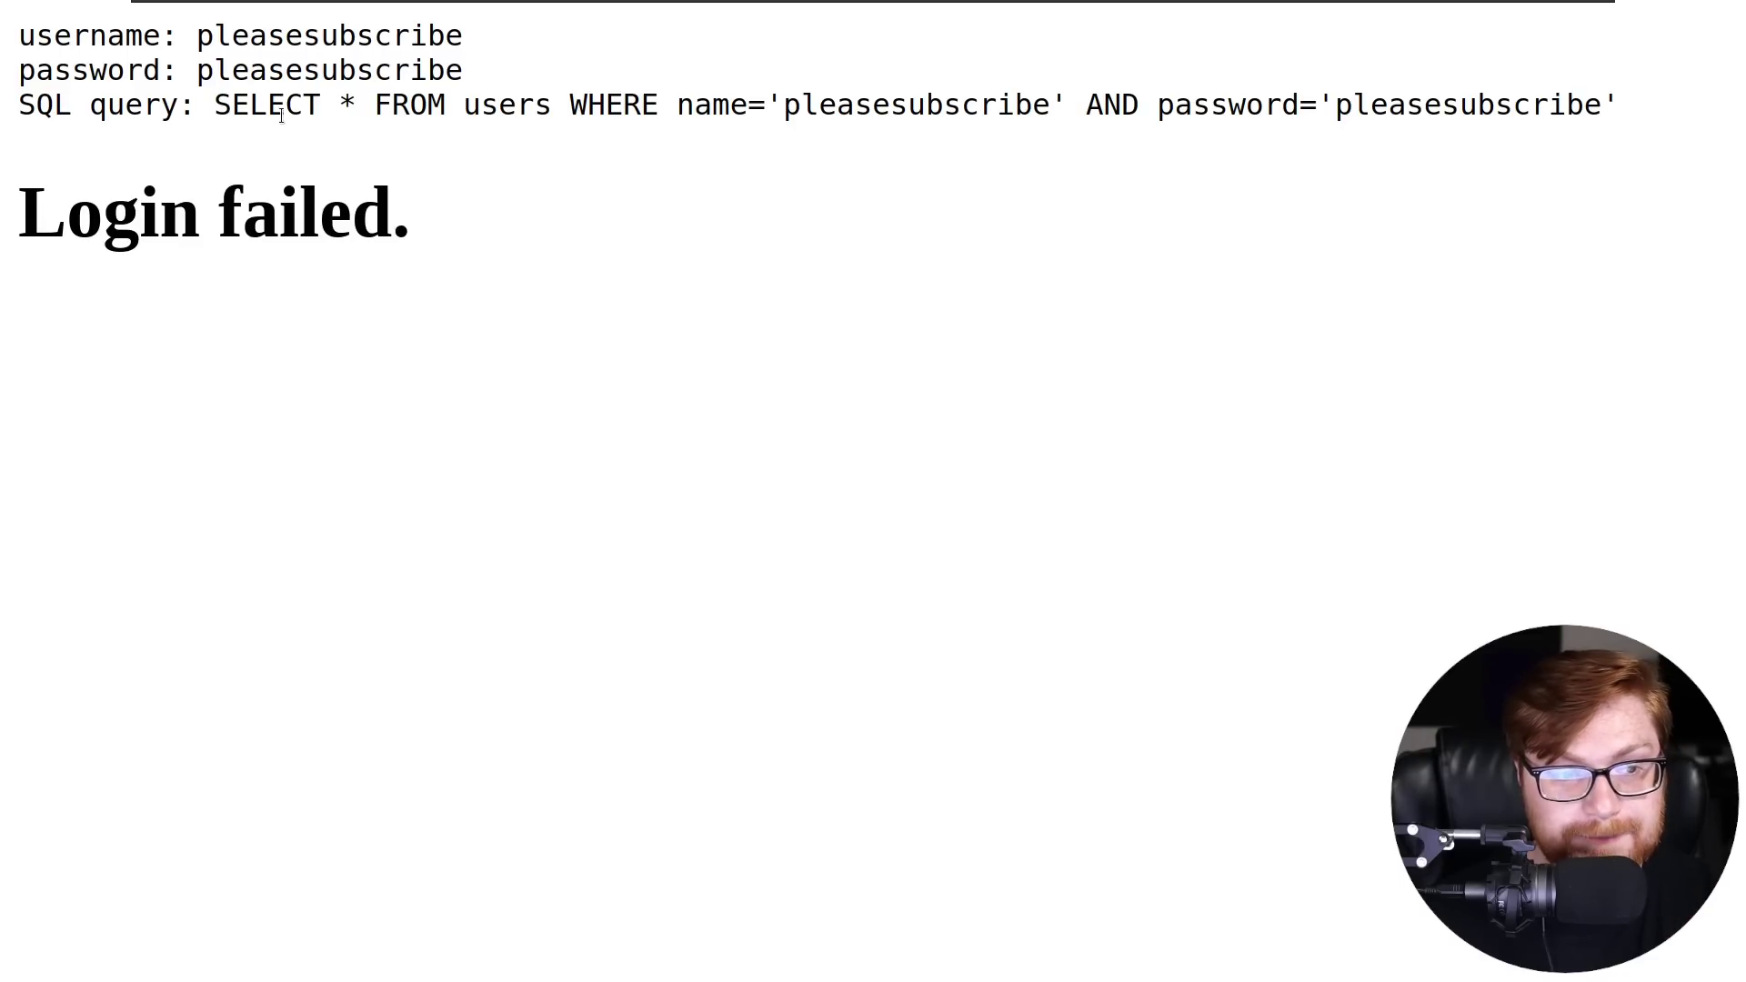
- Review the whole SELECT statement, focusing on the name's closing quote and the AND password condition that follows it
drag(234, 105, 1476, 110)
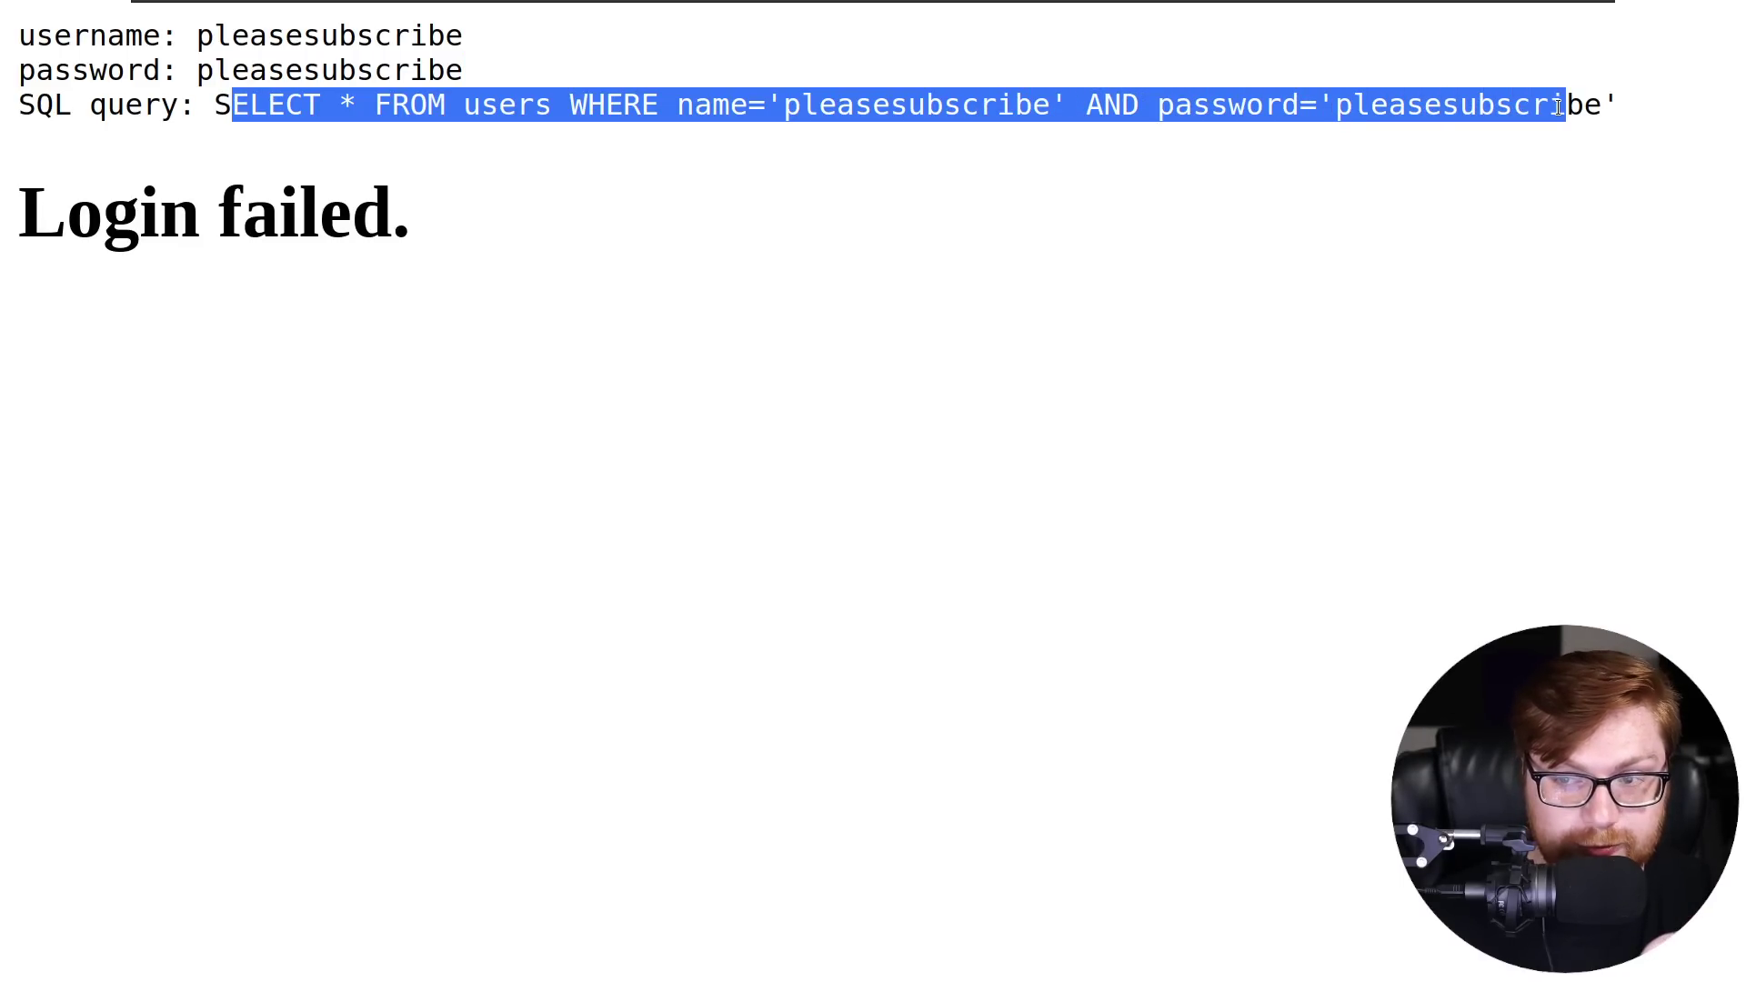
click(1136, 104)
drag(1088, 104, 1214, 107)
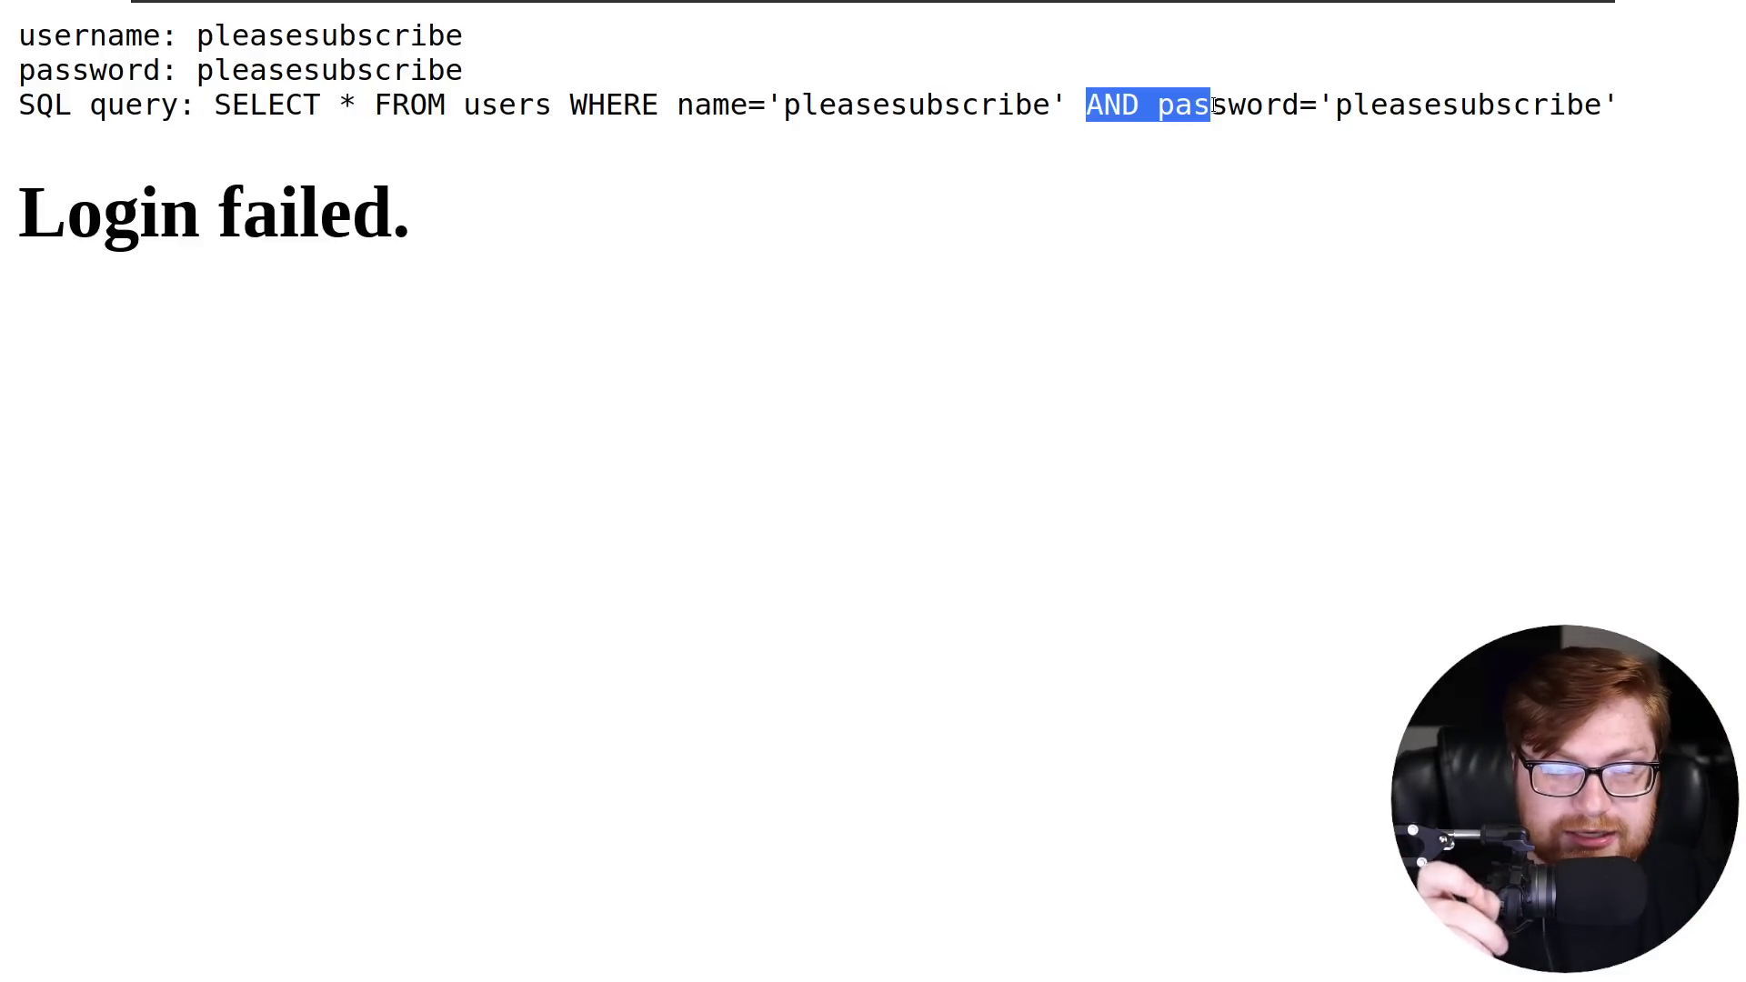
click(1214, 105)
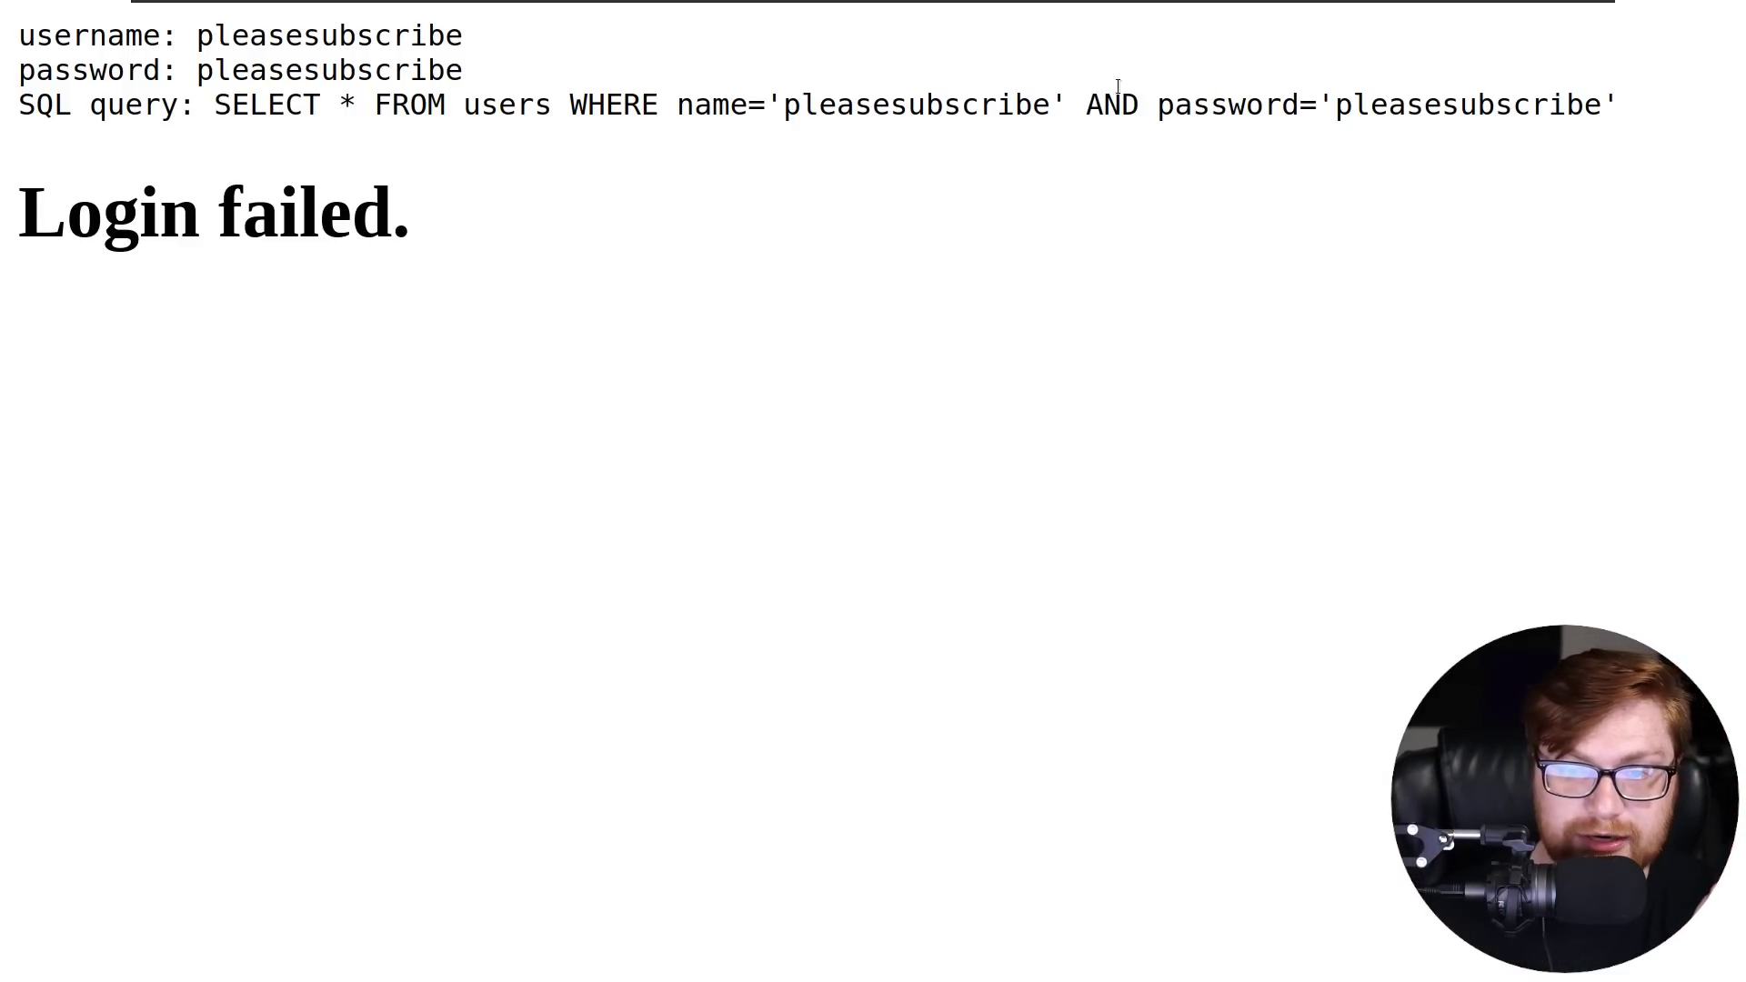
drag(1086, 104, 767, 102)
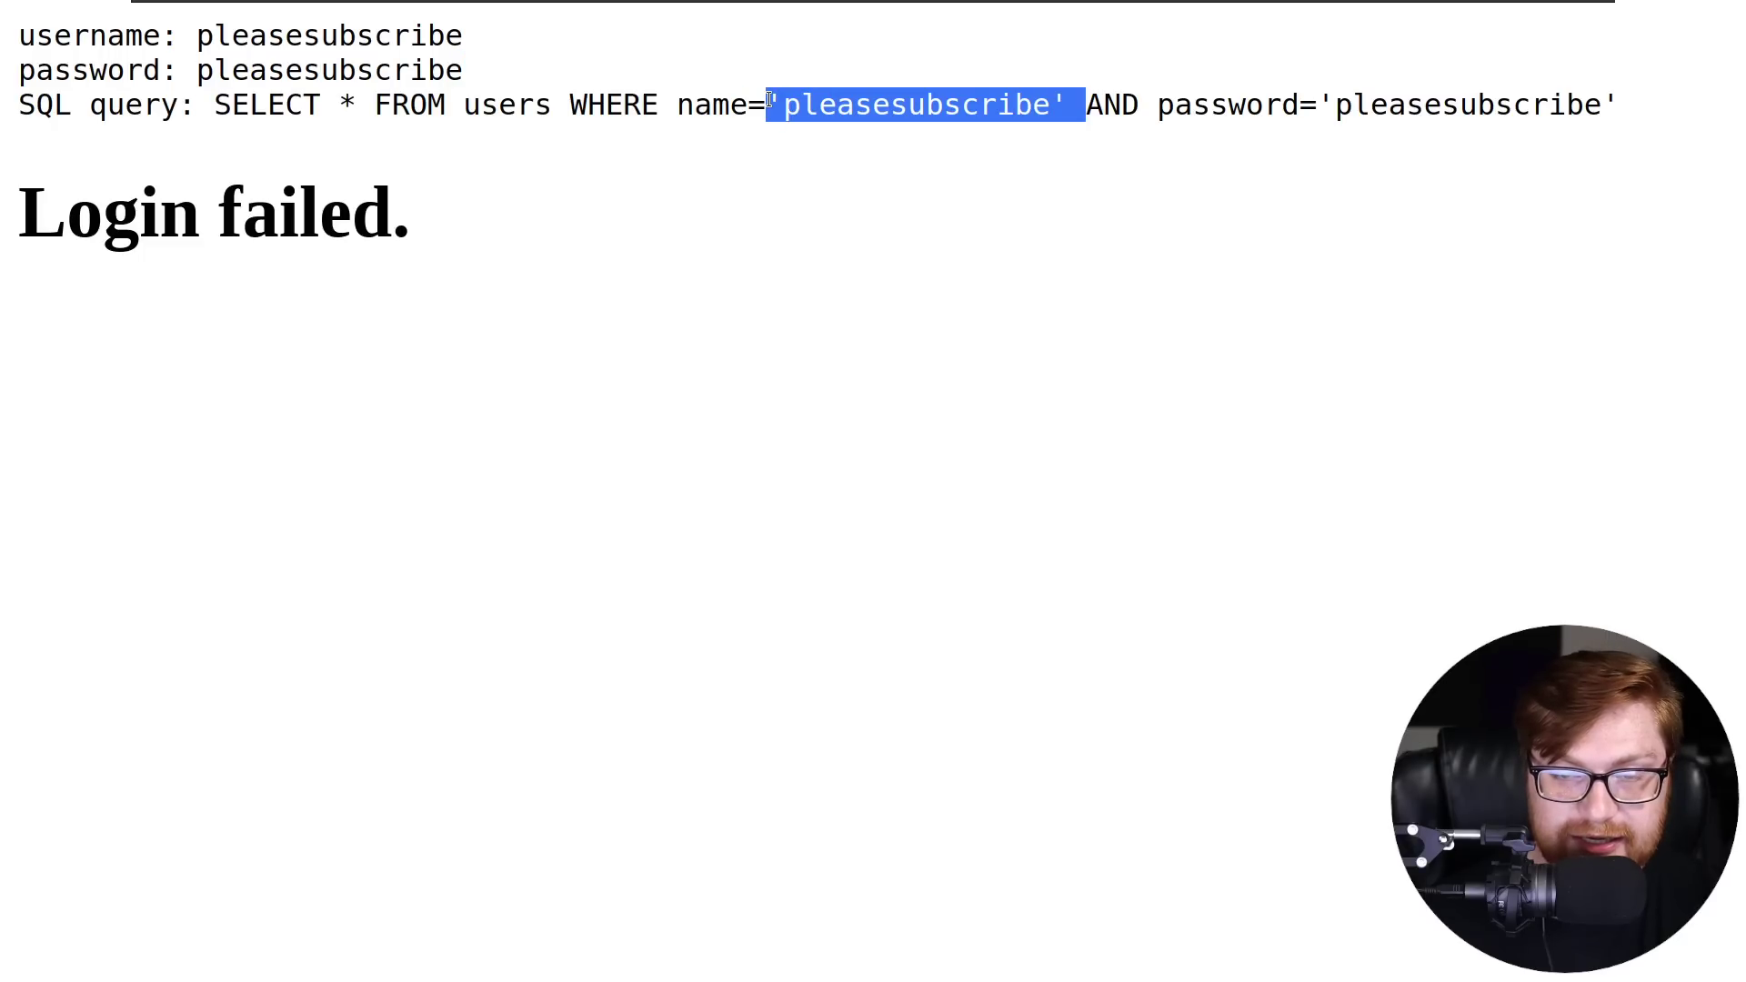
click(1074, 109)
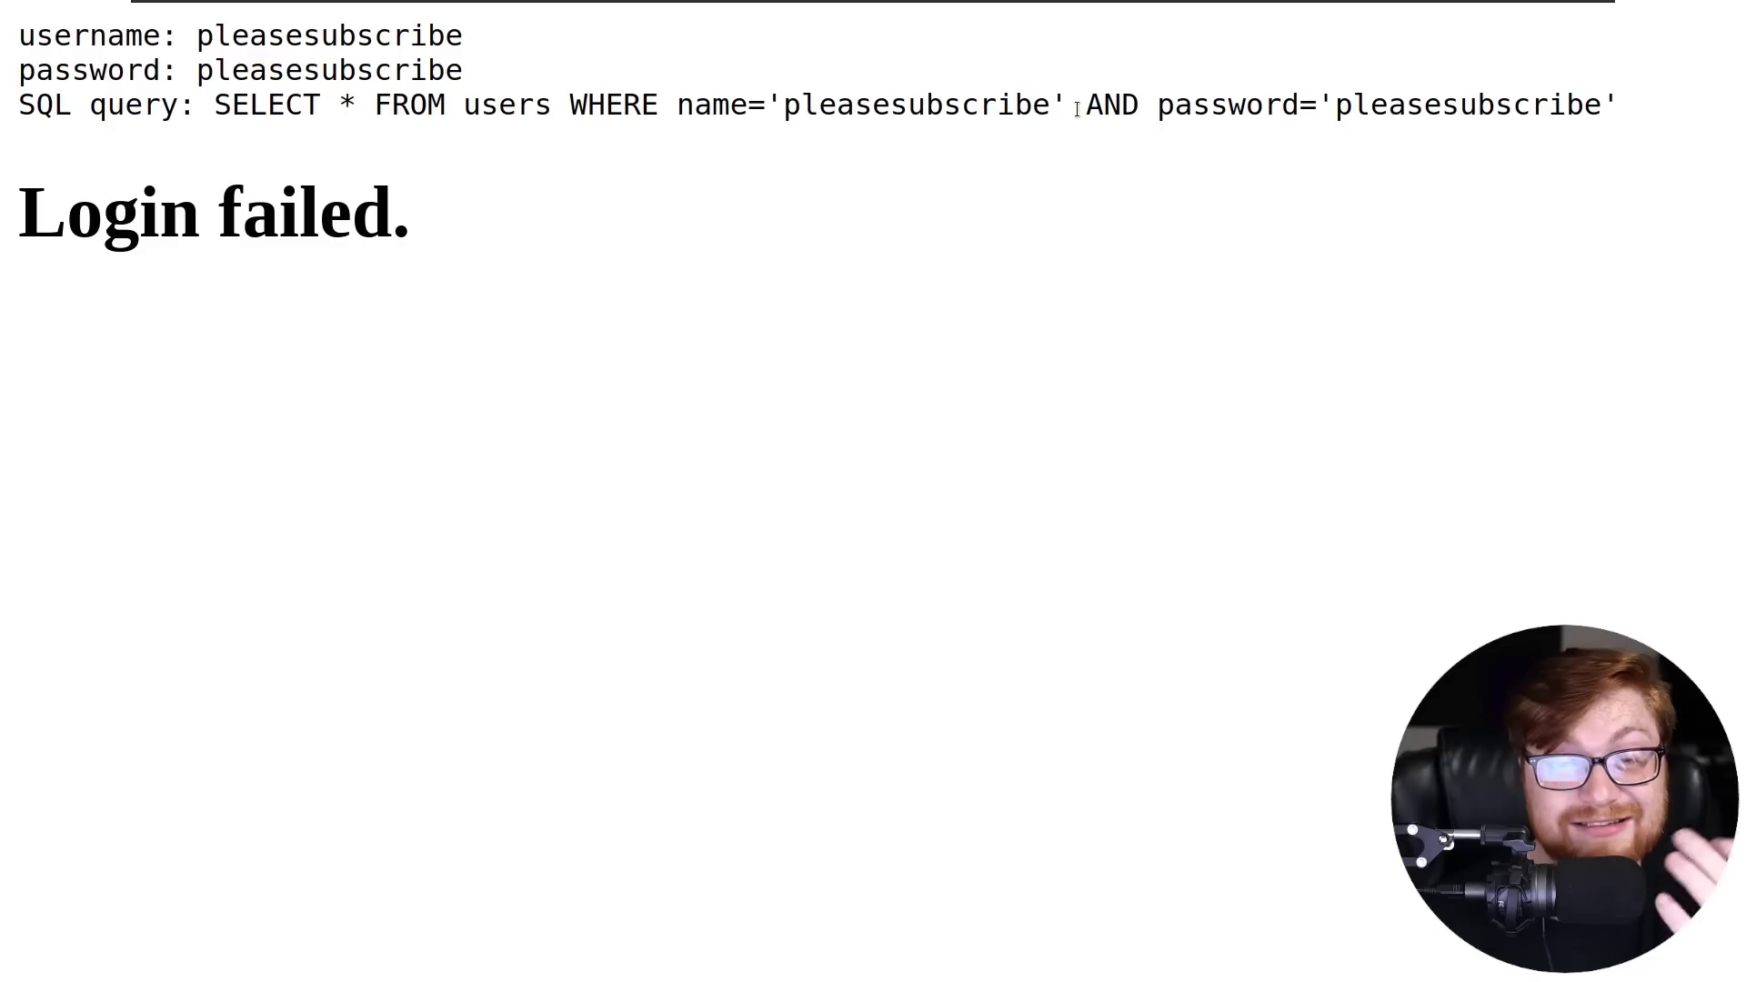
drag(1055, 104, 1602, 110)
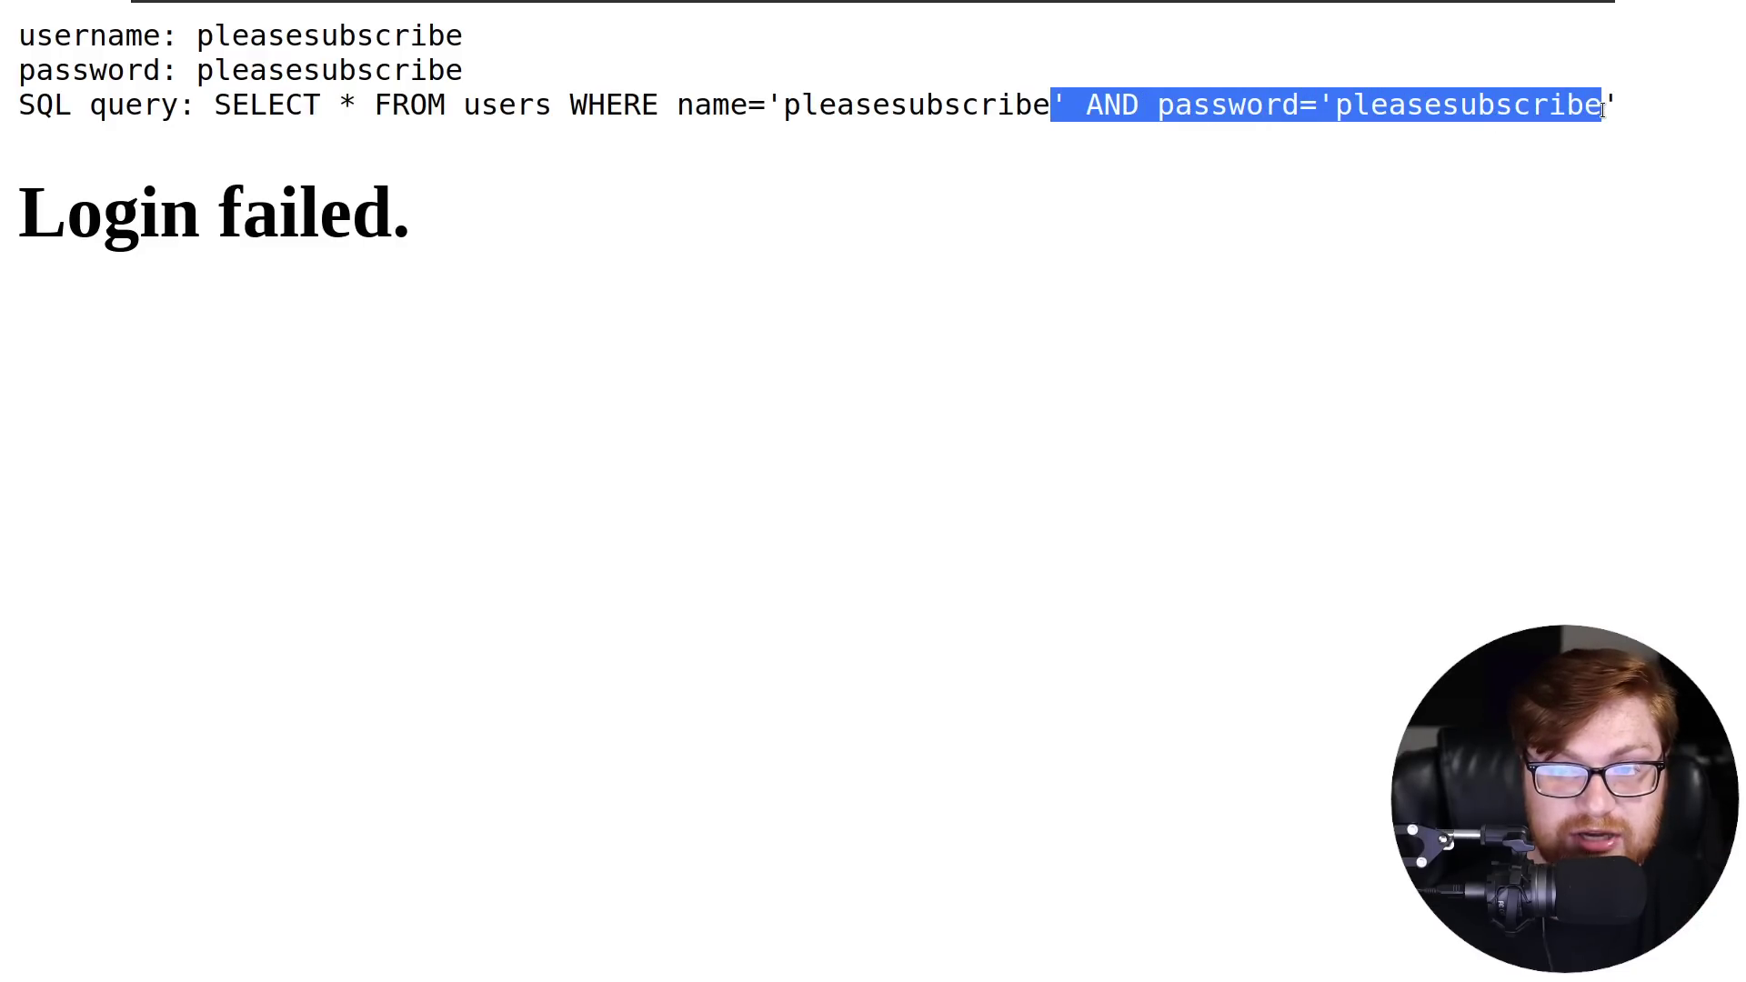
click(1602, 109)
drag(1086, 105, 1641, 105)
click(1641, 105)
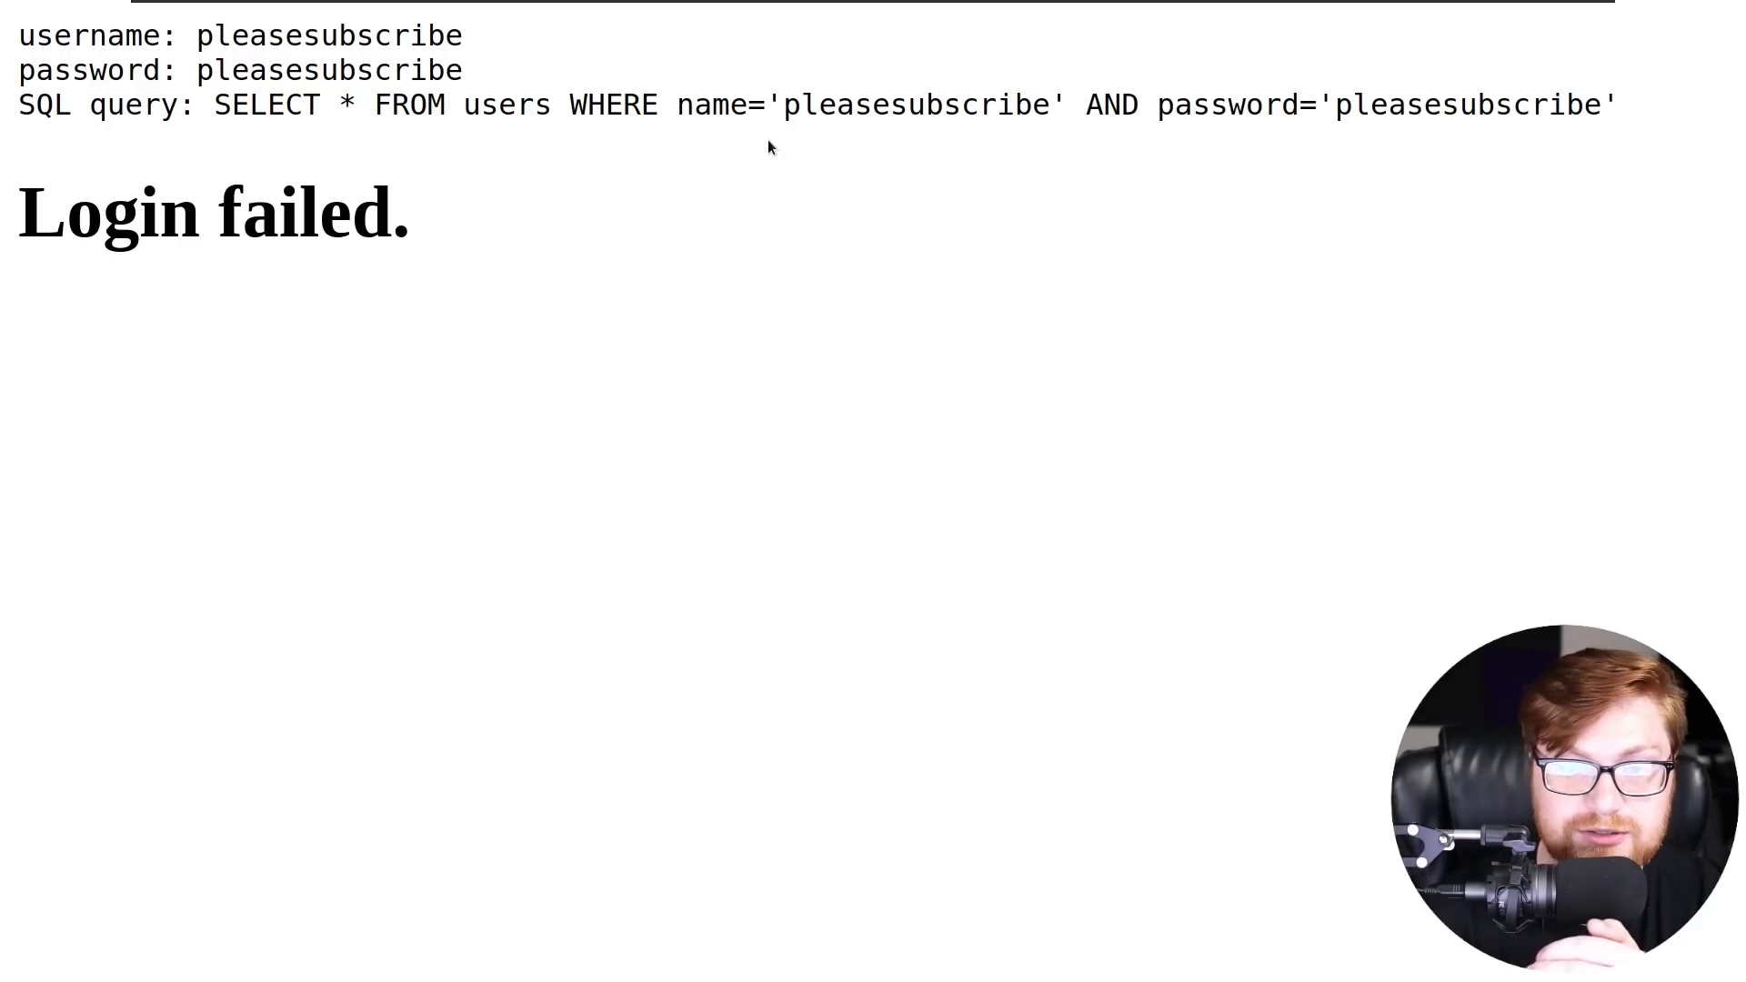
- Leave full-screen view, return to the Google results and search for "sql injection payloads"
key(F11)
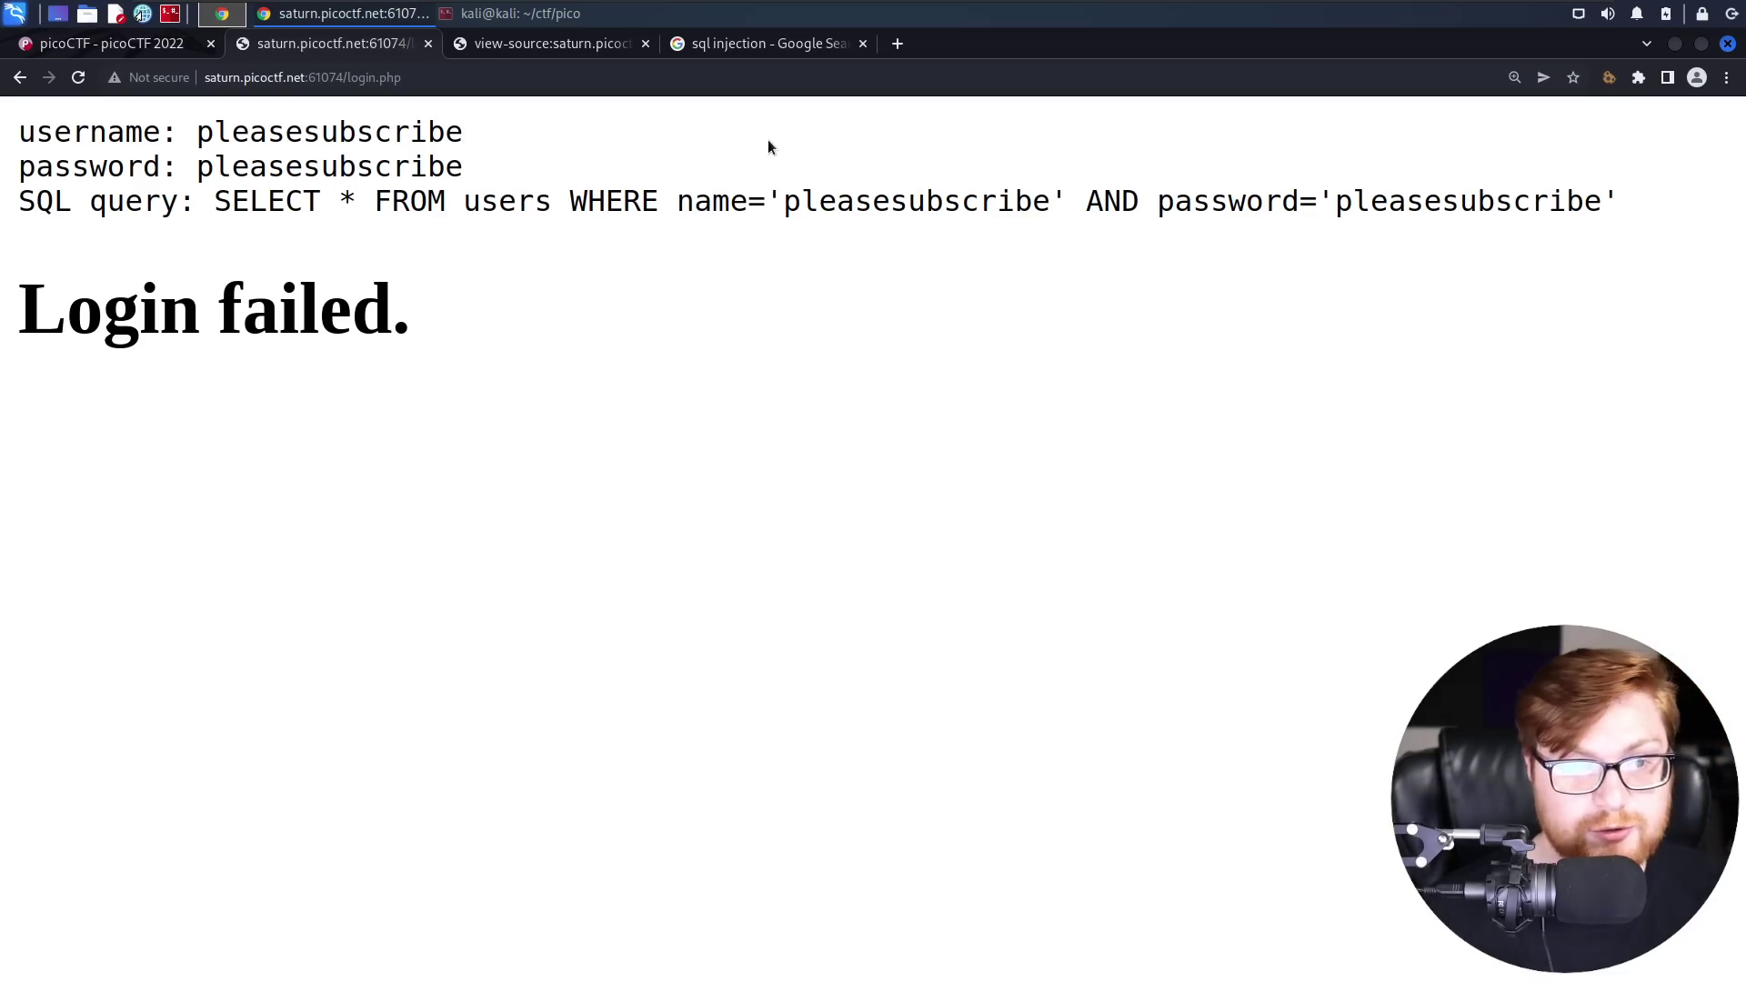
key(ctrl+Tab)
key(ctrl+Tab)
click(715, 151)
text(pa)
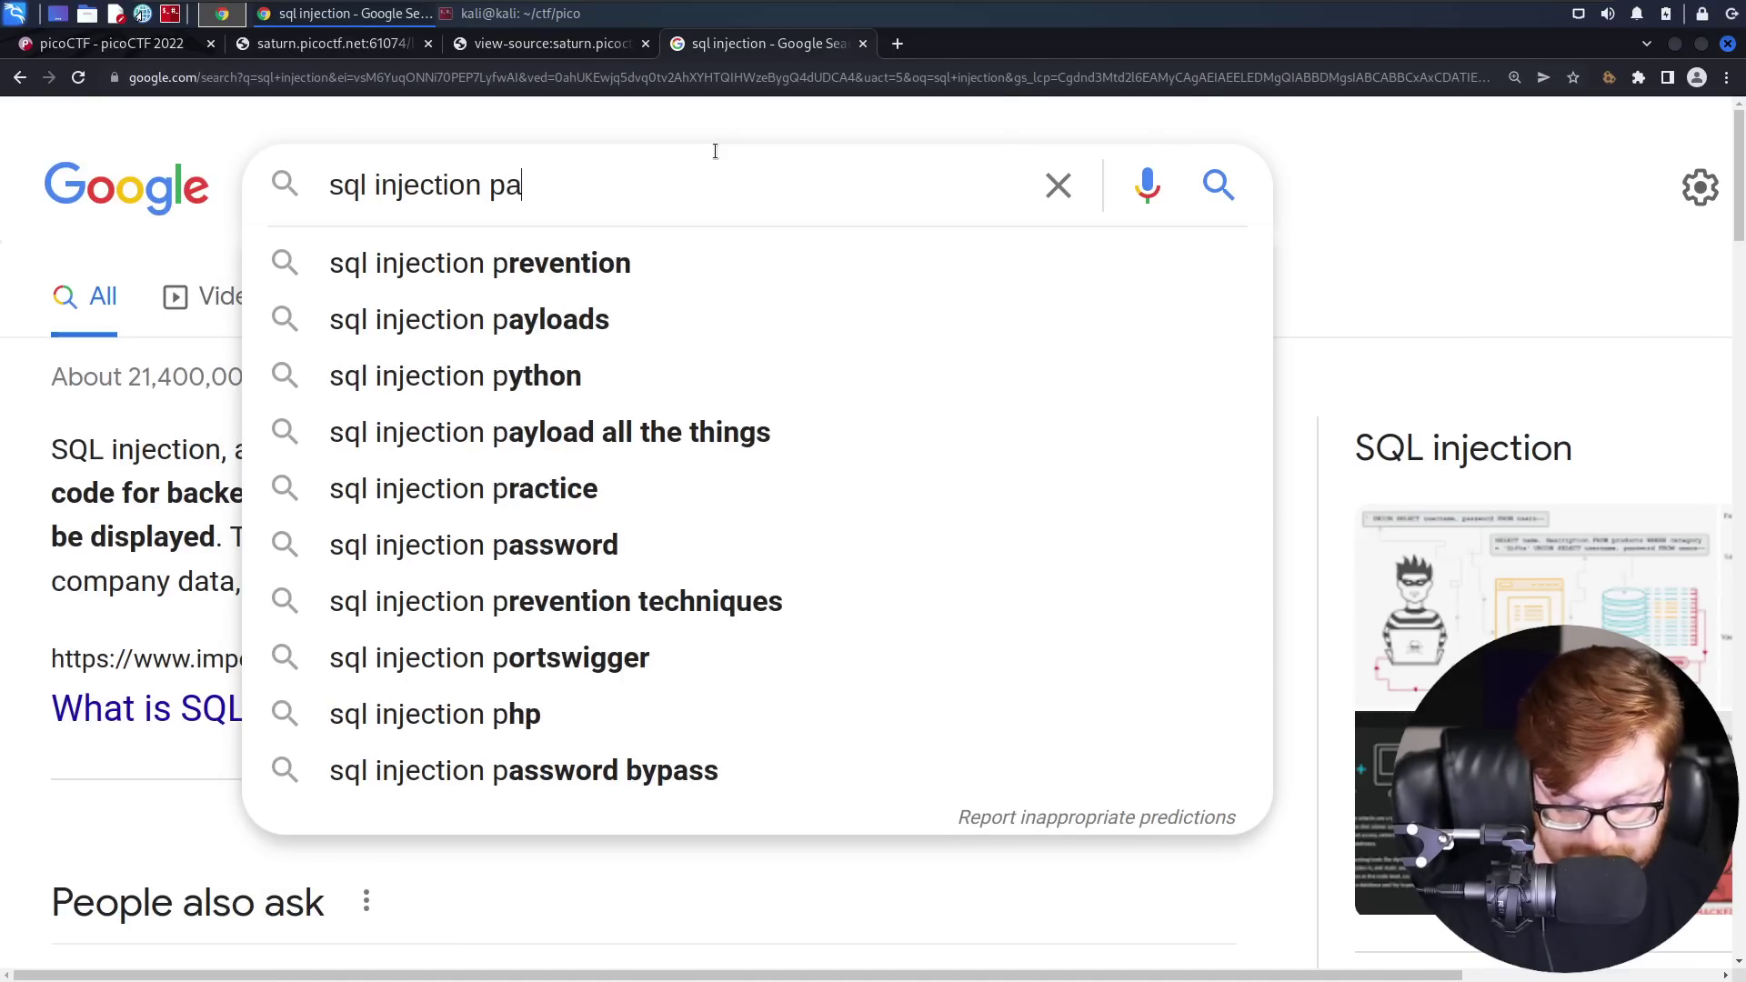
text(yloads)
key(Return)
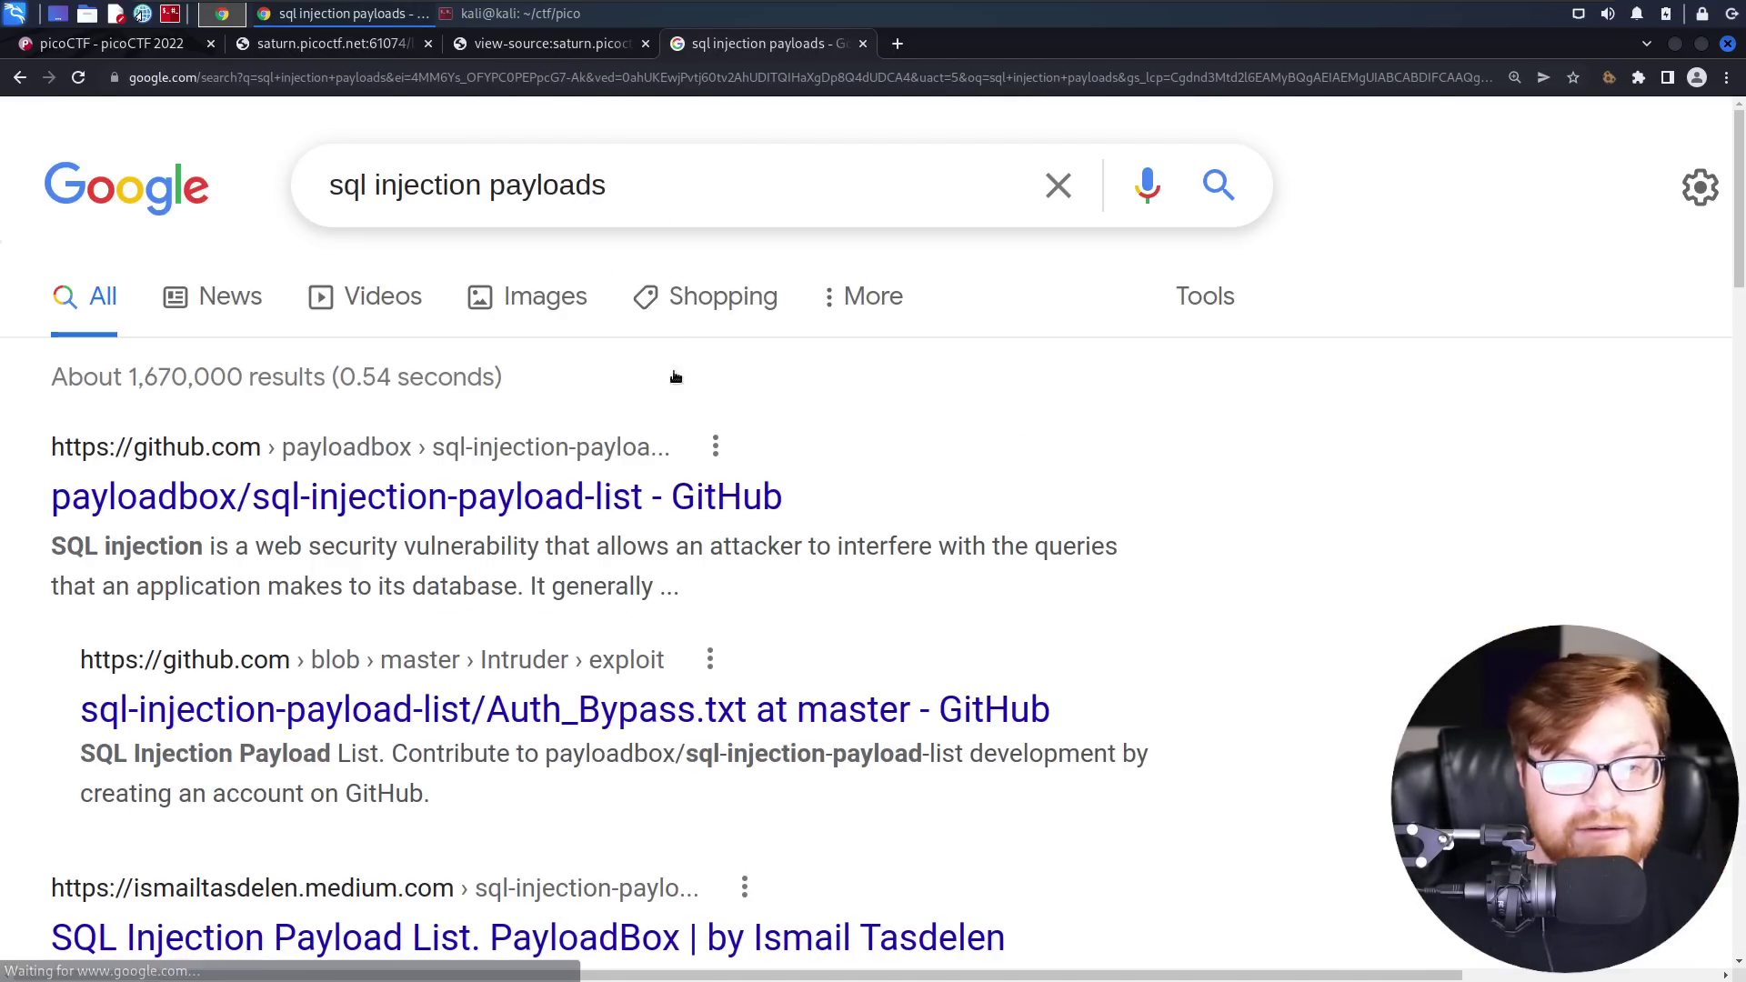
- Open the payloadbox/sql-injection-payload-list GitHub repository and find the Generic SQL Injection Payloads section in its README
click(619, 487)
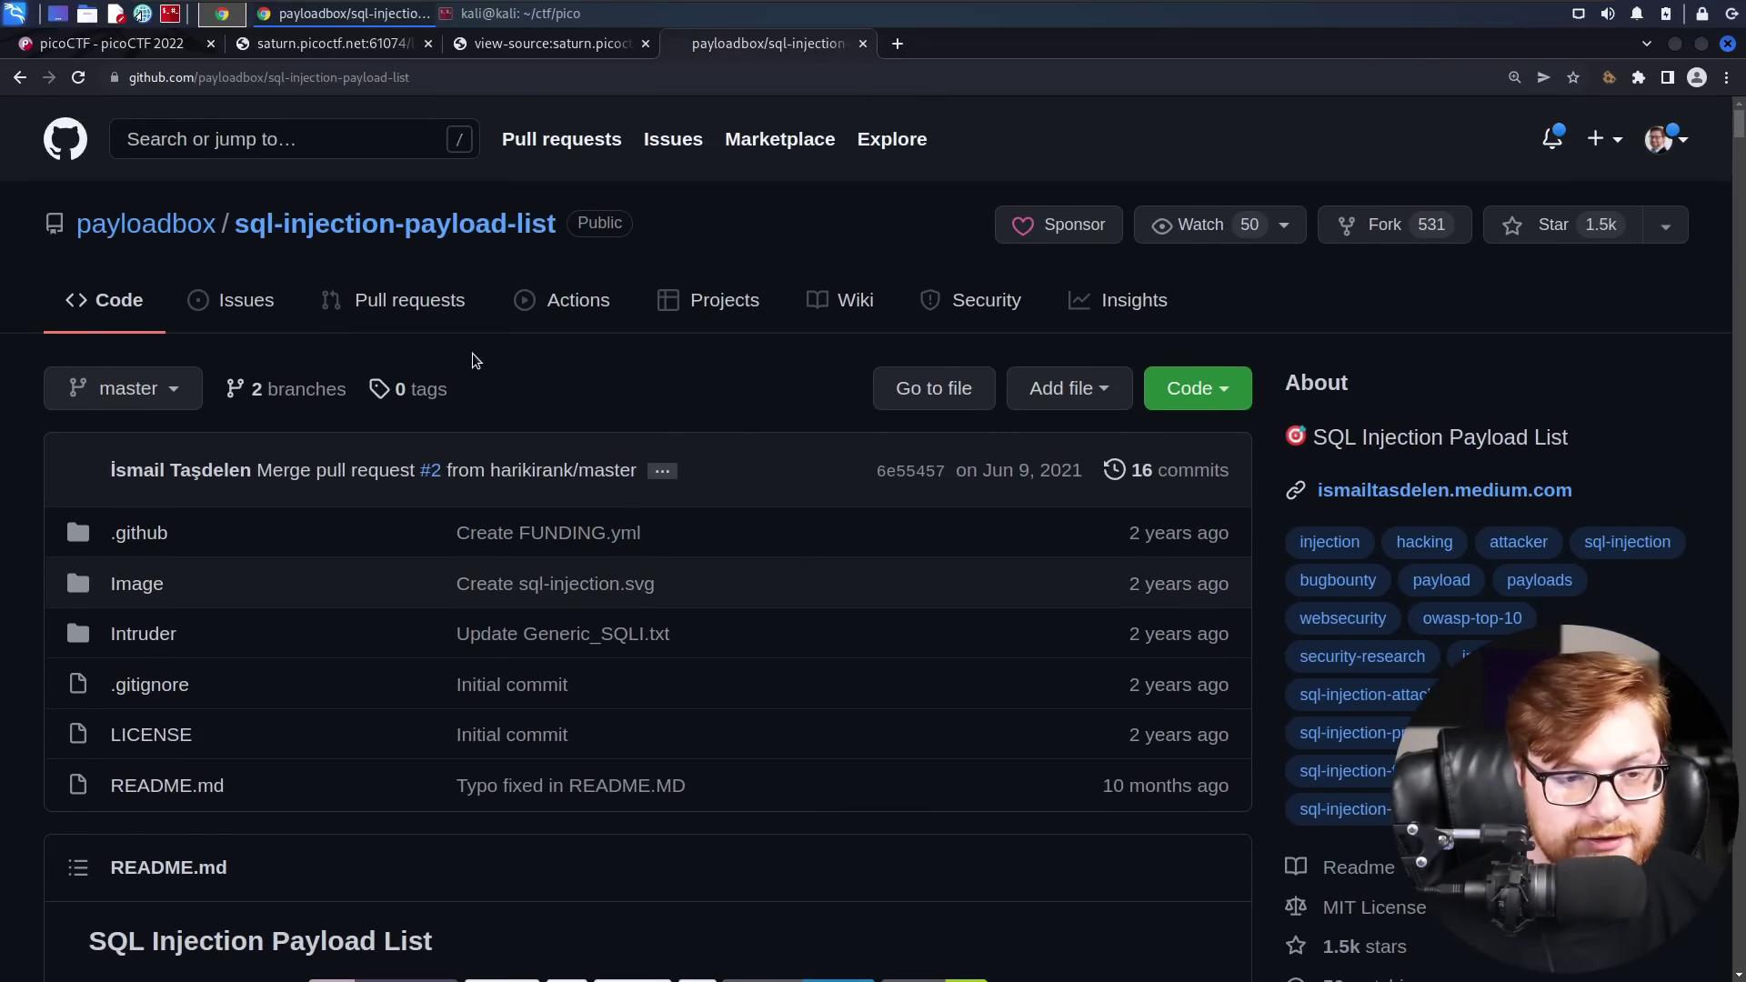
scroll(472, 360, down, 4)
scroll(472, 360, down, 15)
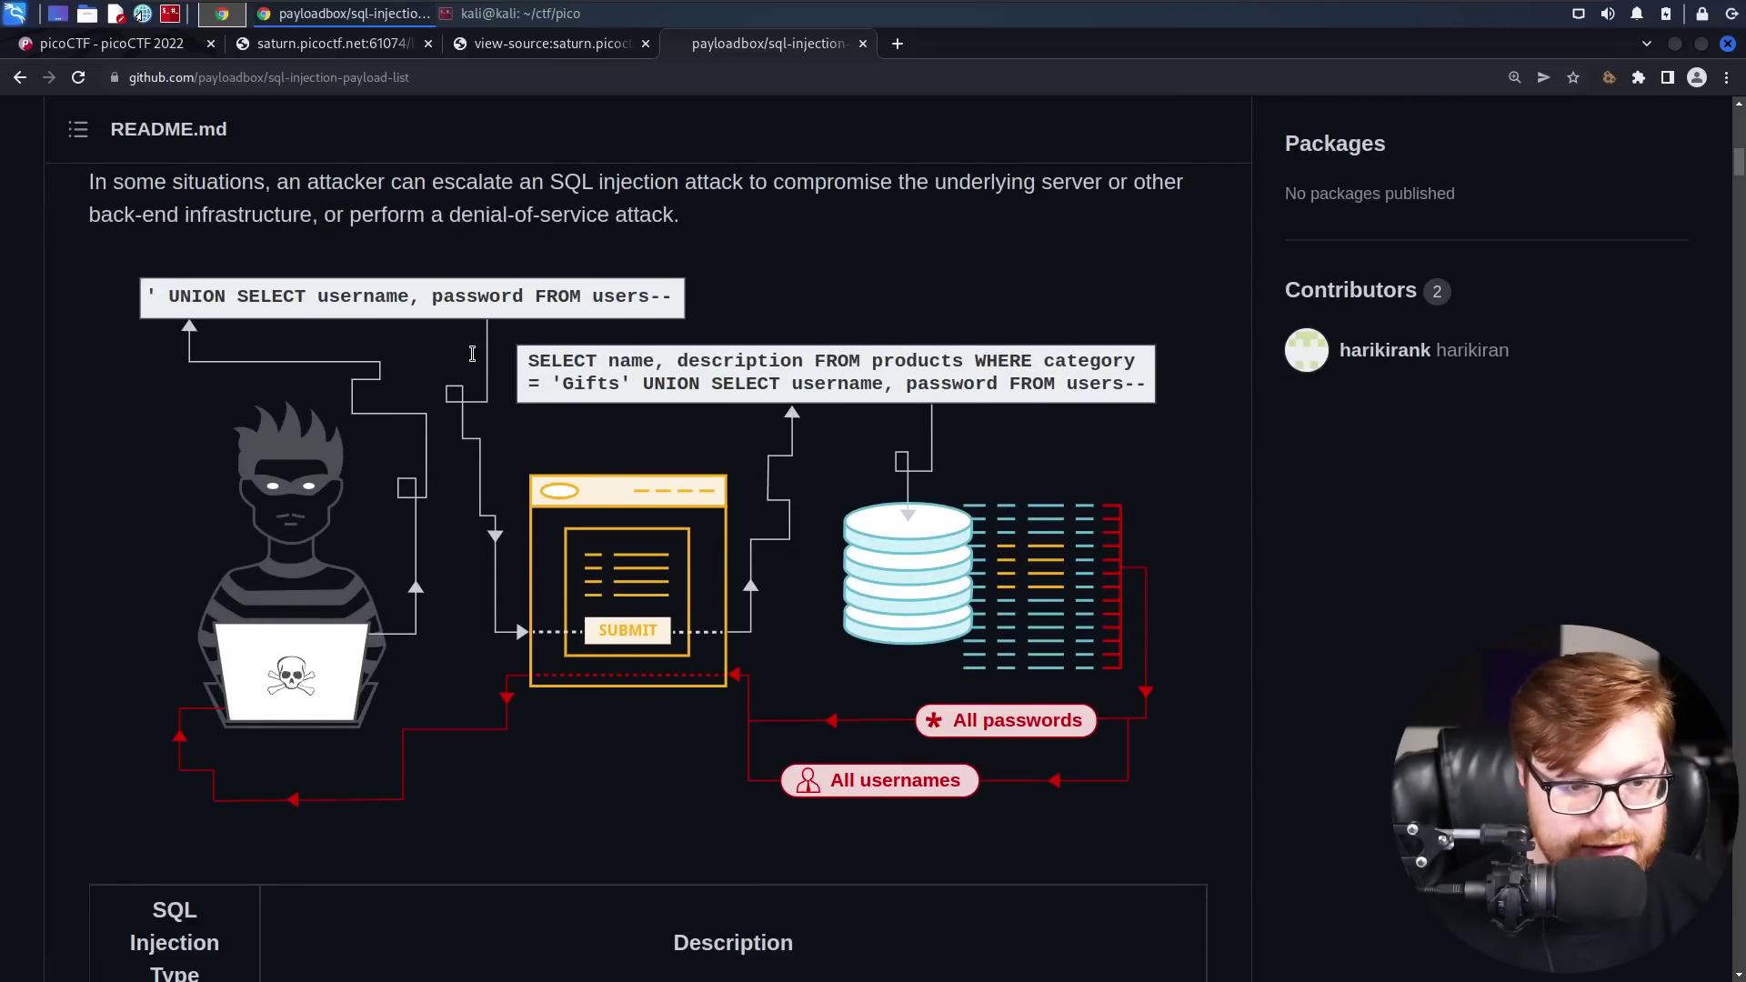
scroll(474, 358, down, 16)
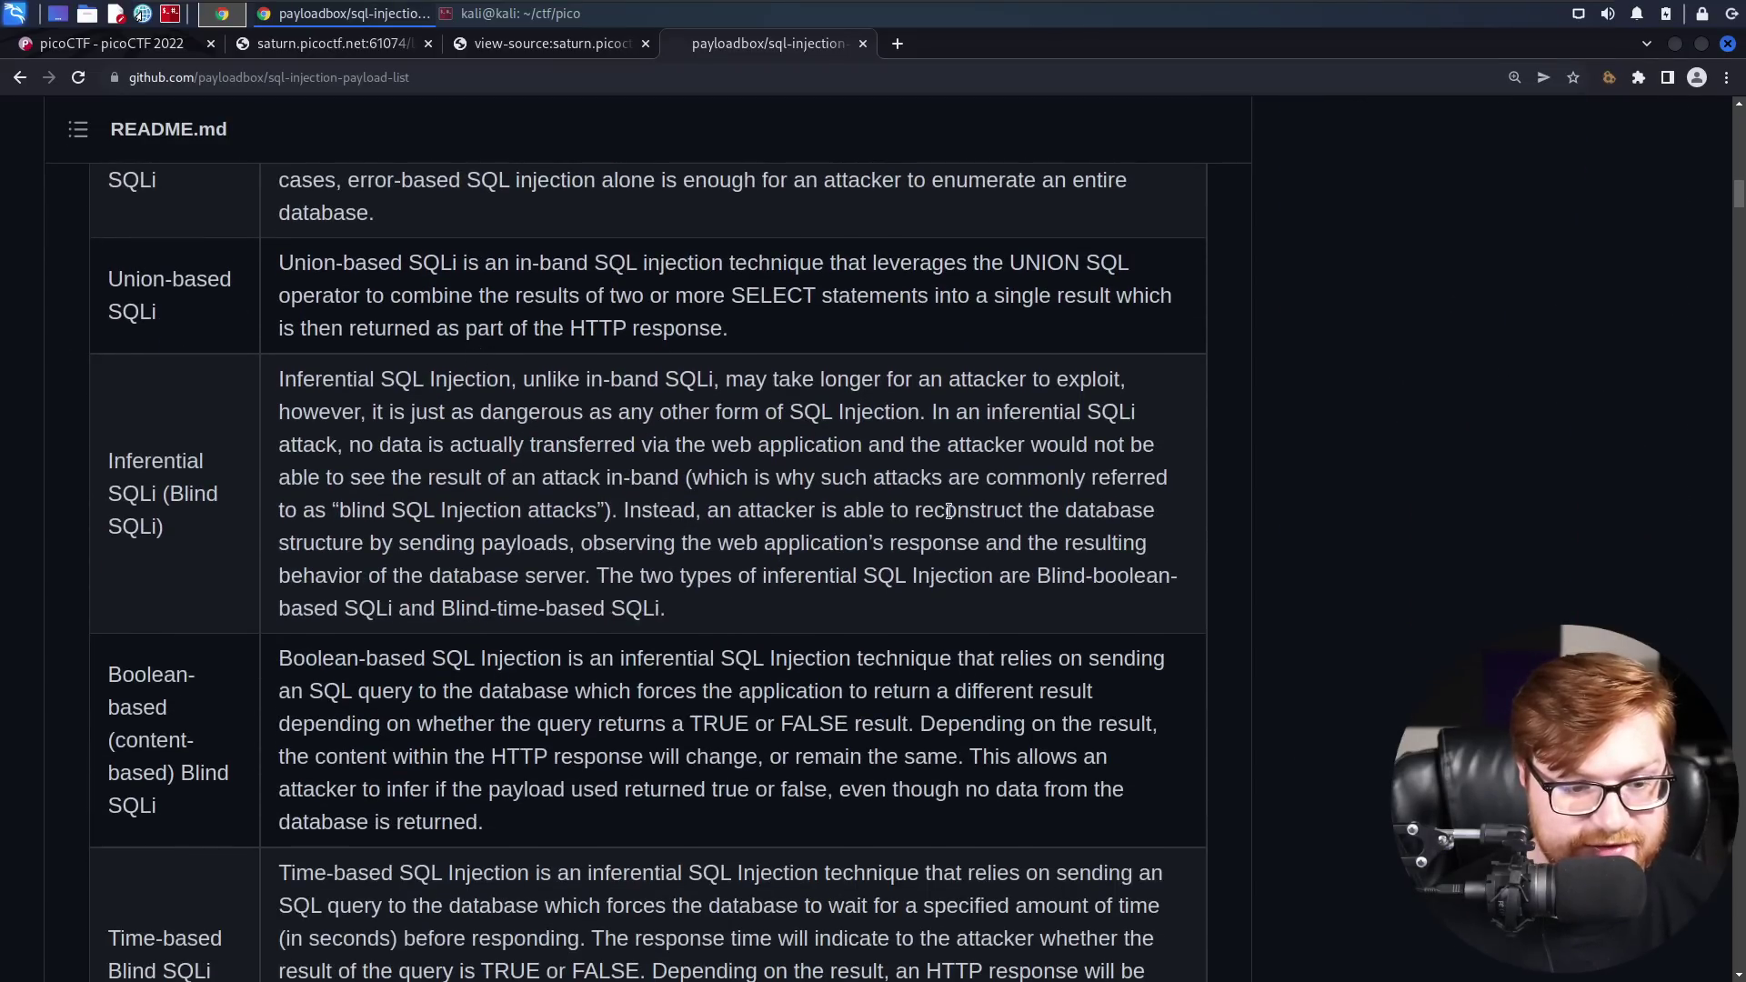
scroll(951, 517, down, 12)
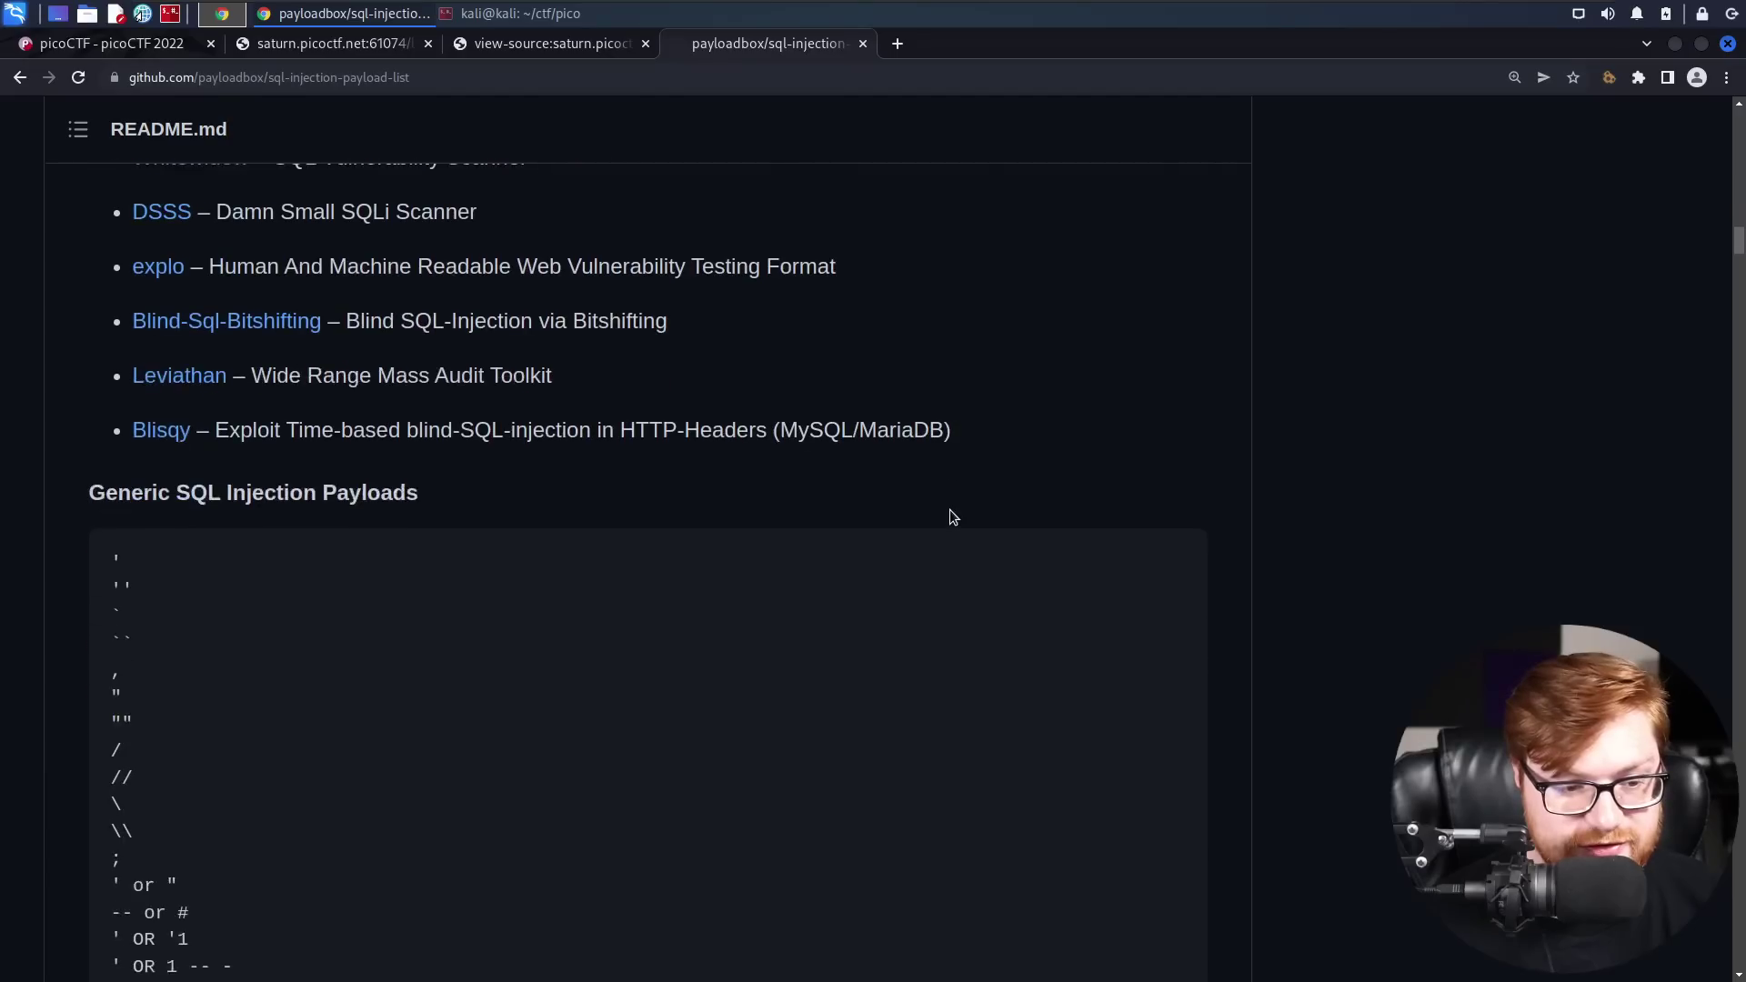
scroll(953, 517, down, 2)
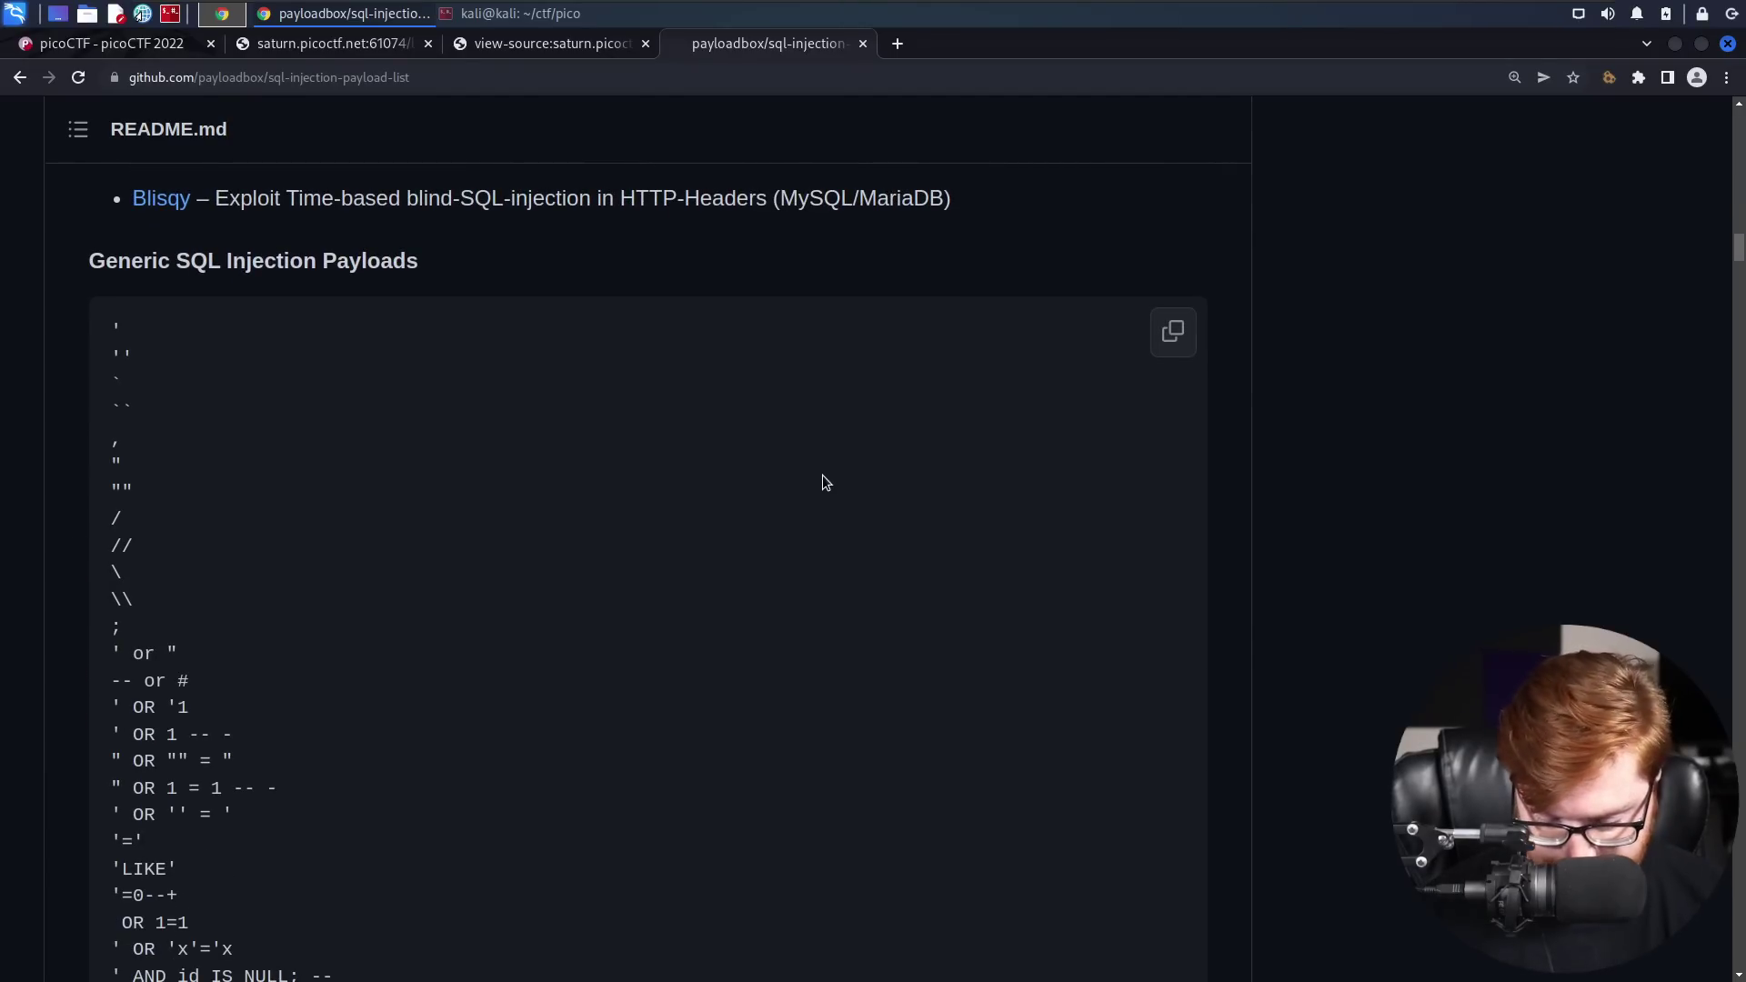
- Enlarge the page to 200% and read through the generic payloads, including the quote characters and the ' OR 1 -- - variants
key(ctrl+plus)
key(ctrl+plus)
scroll(825, 482, down, 5)
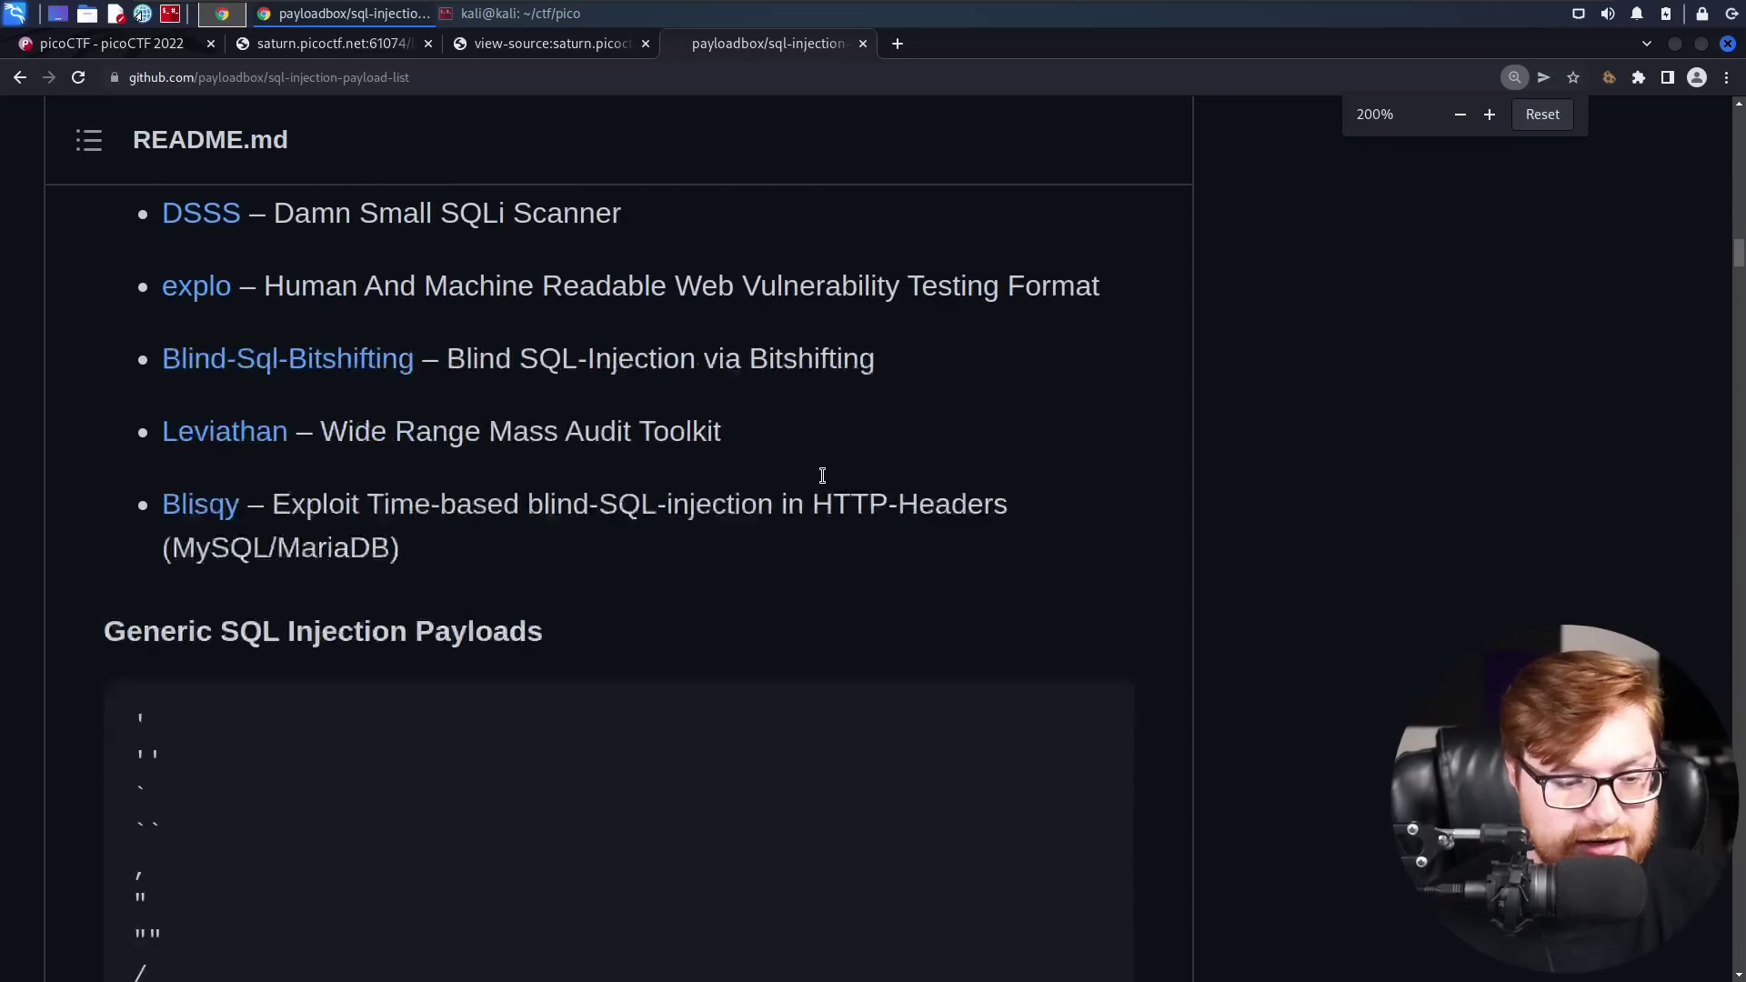
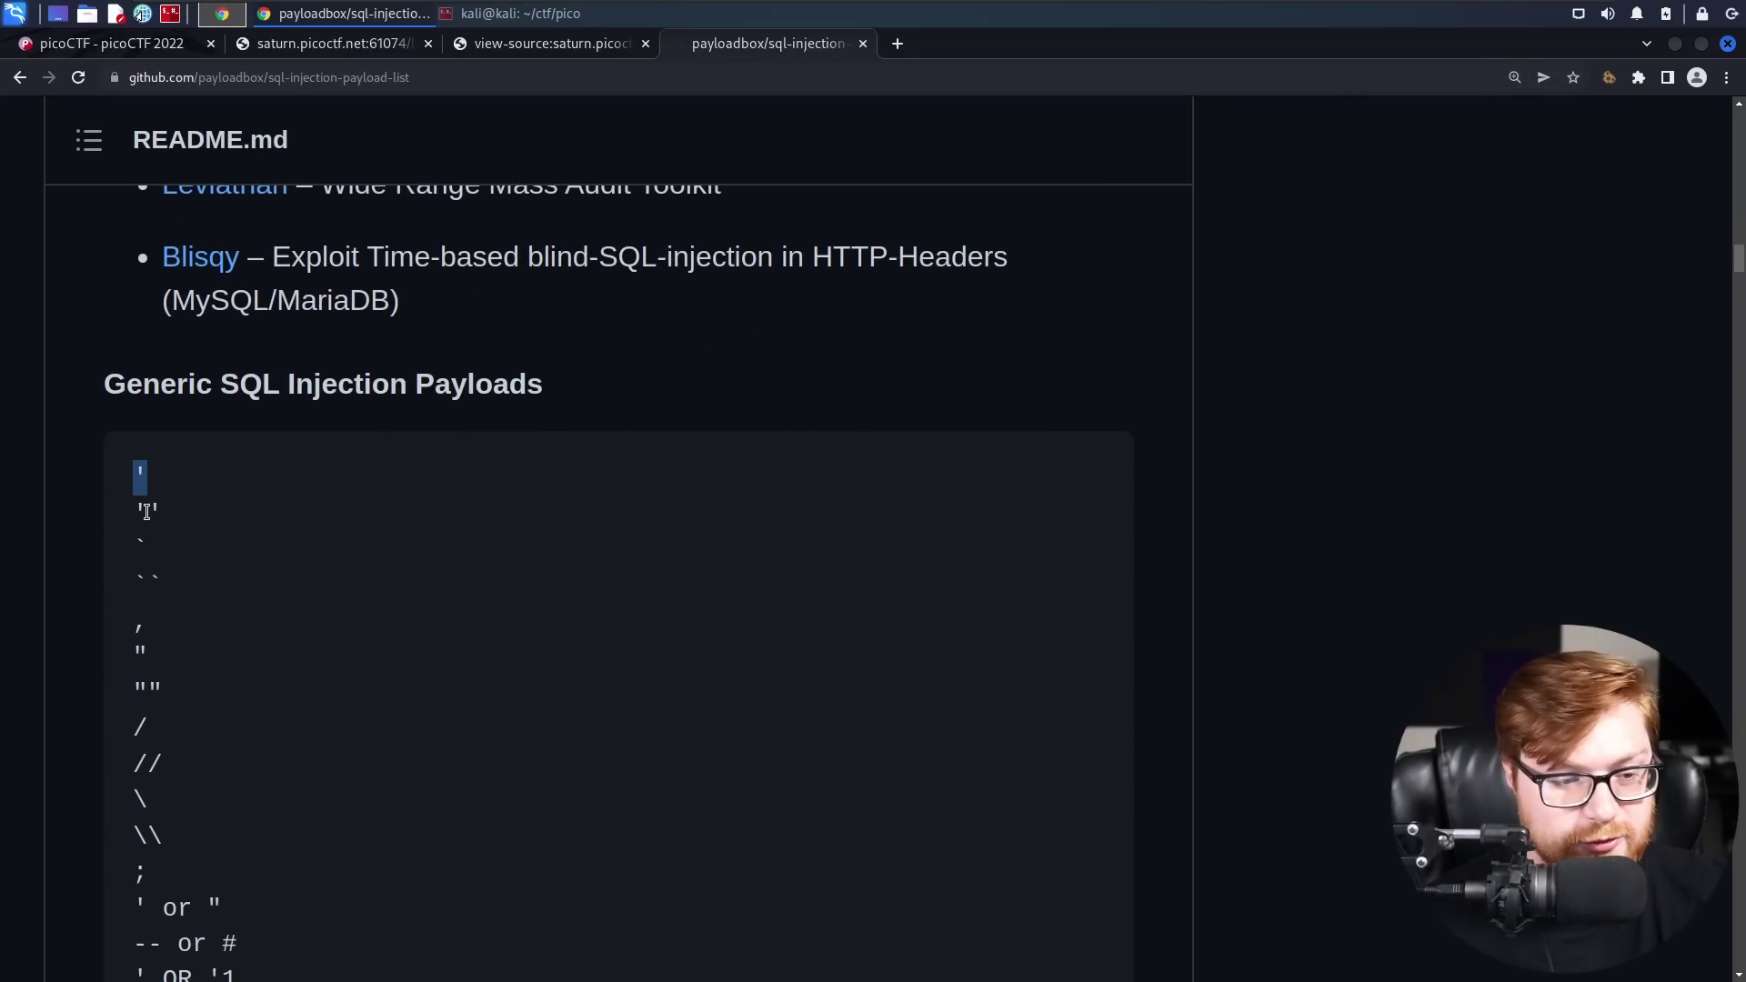
scroll(183, 512, down, 3)
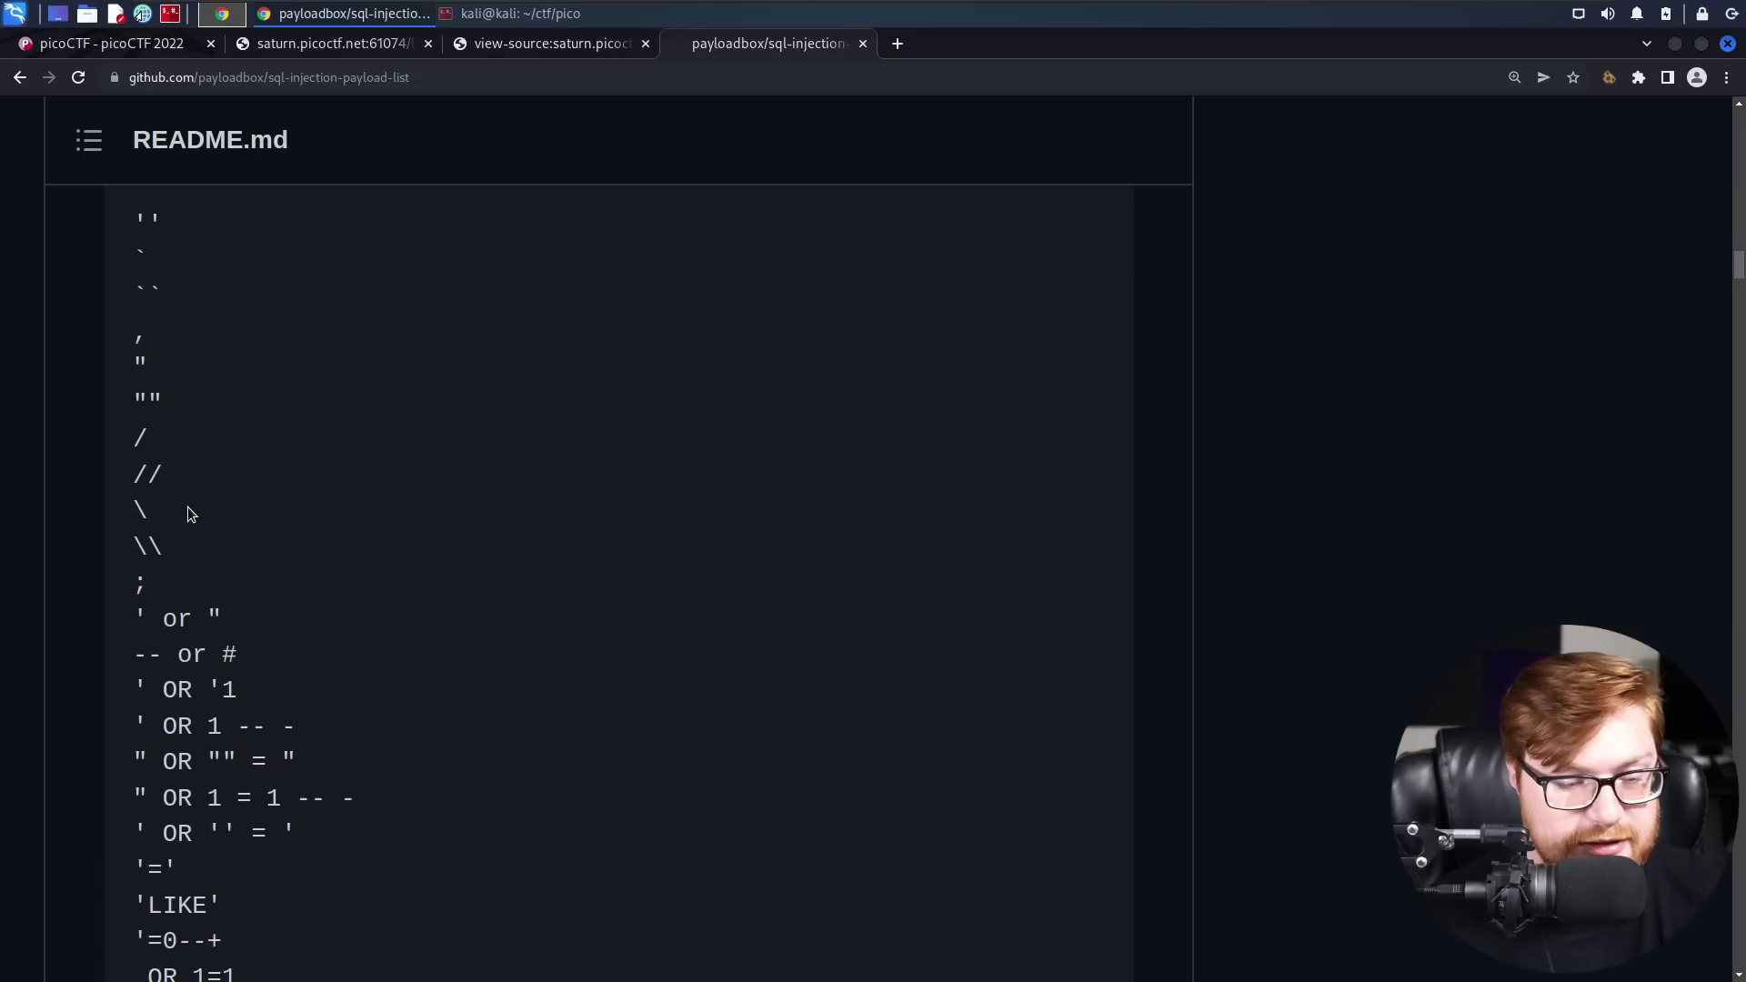
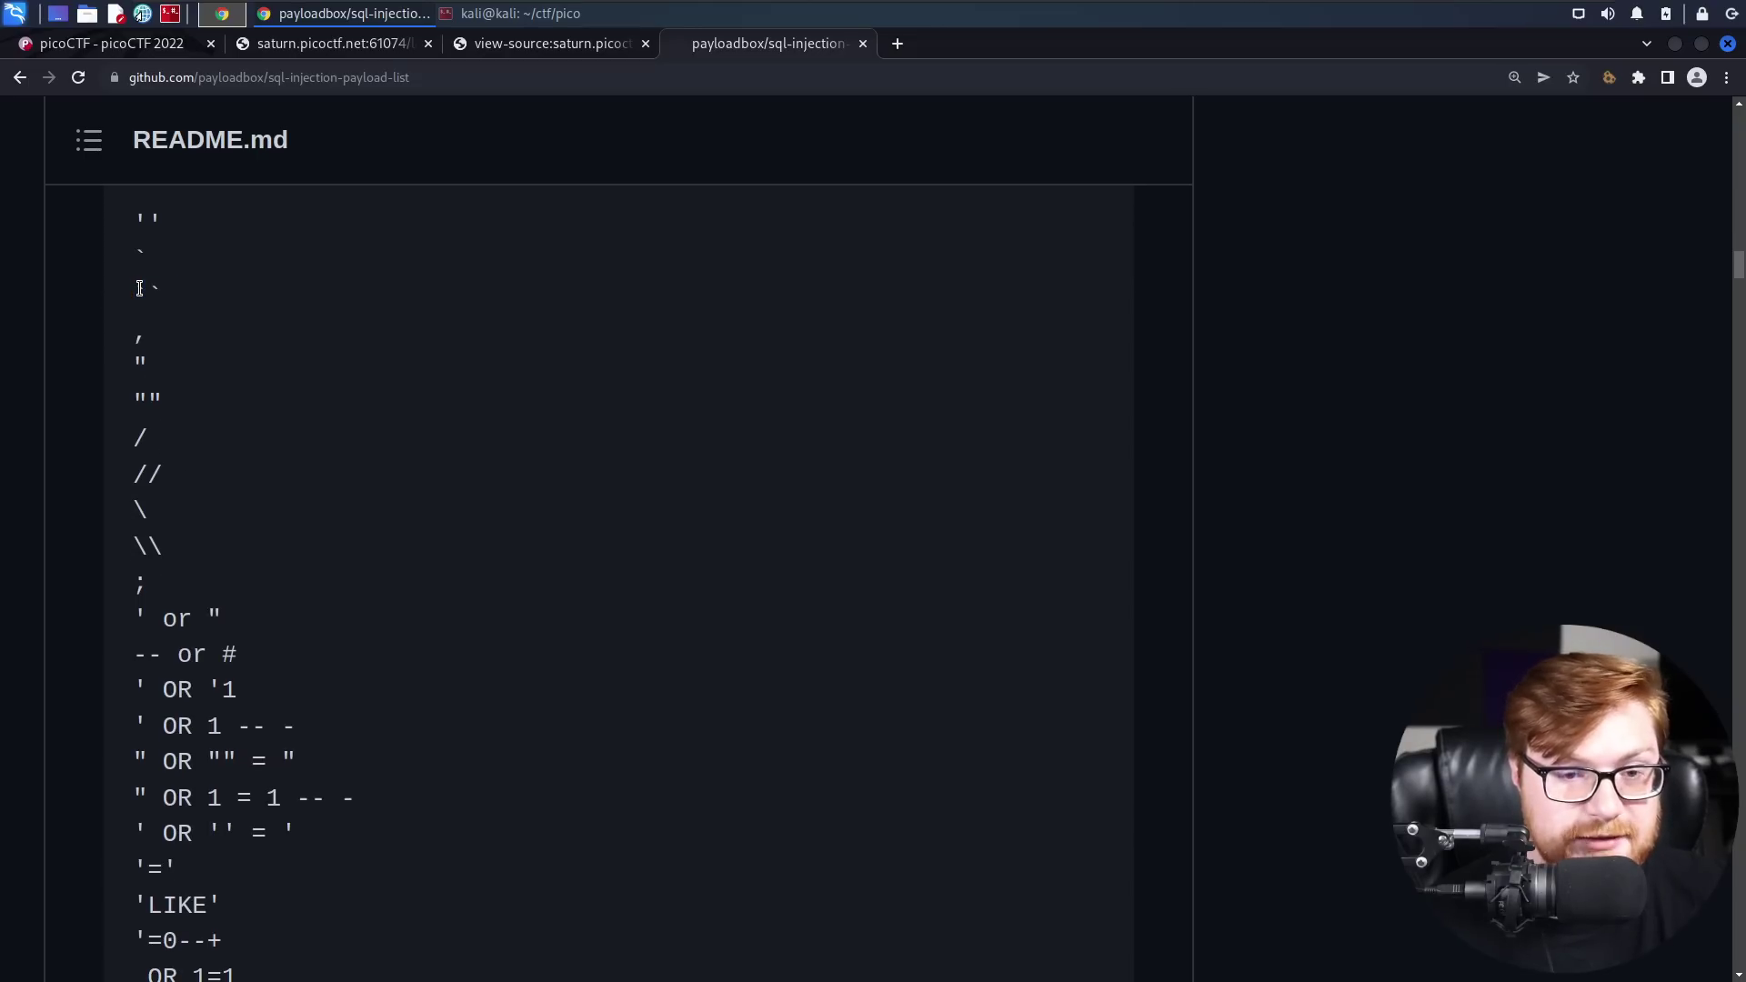
scroll(182, 421, down, 1)
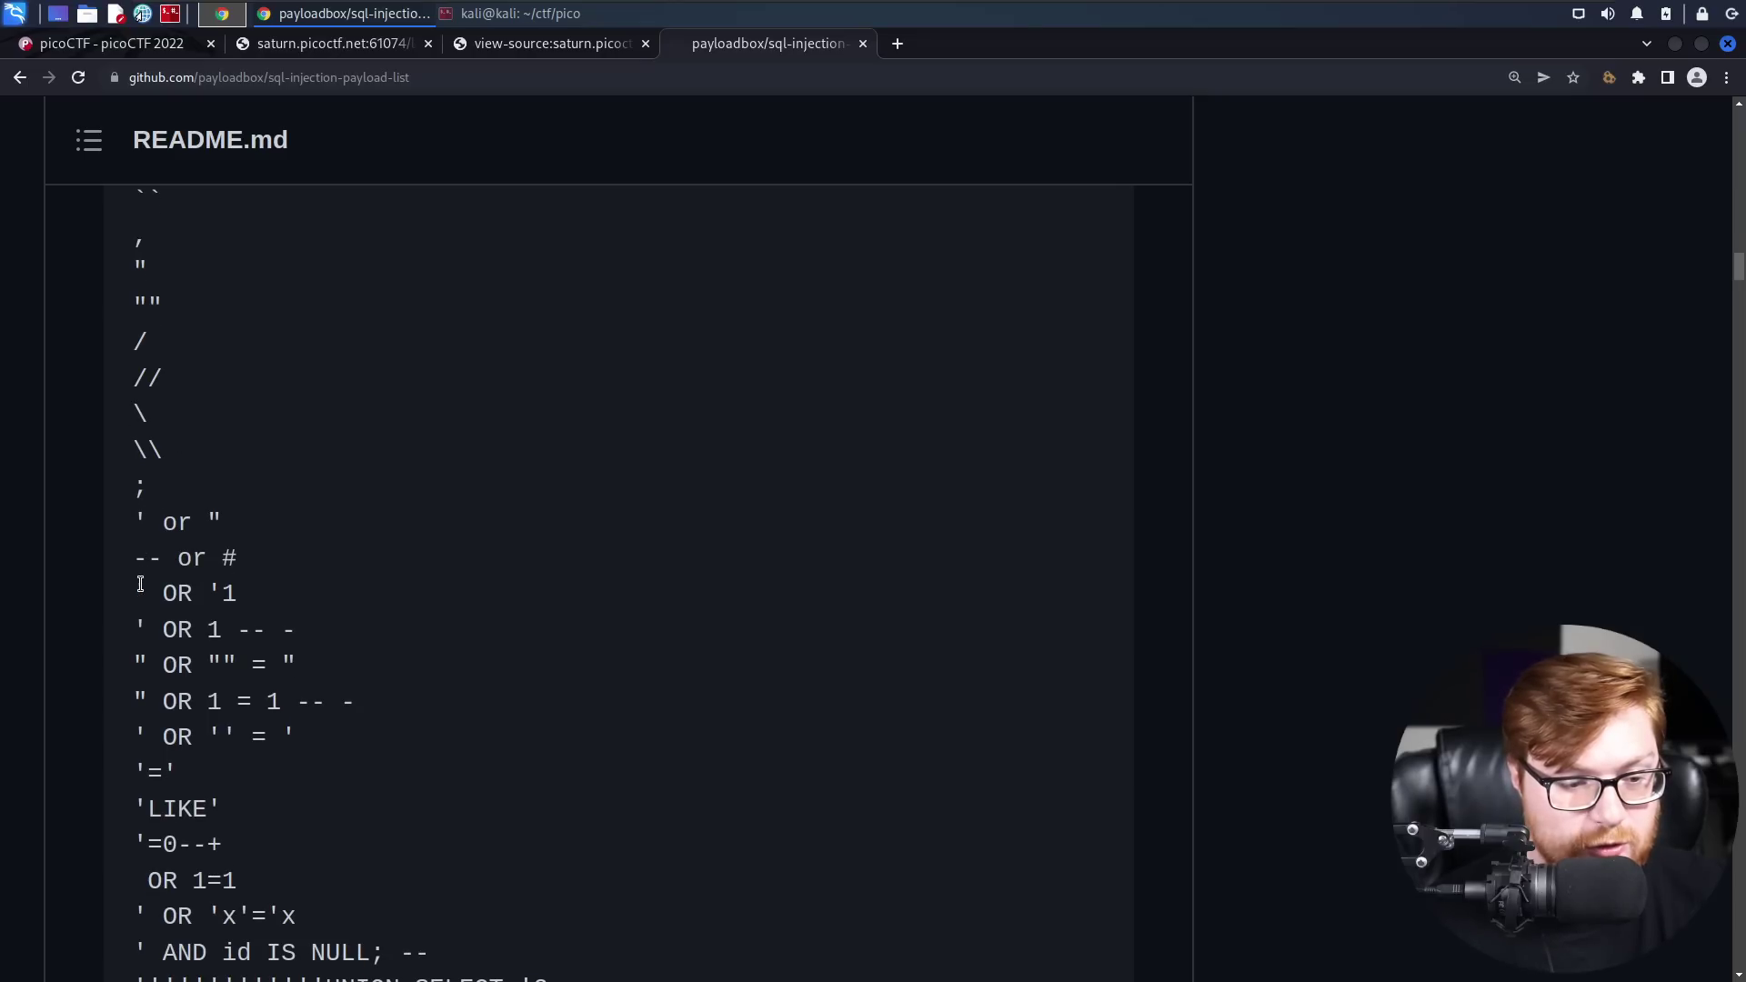
drag(148, 593, 236, 630)
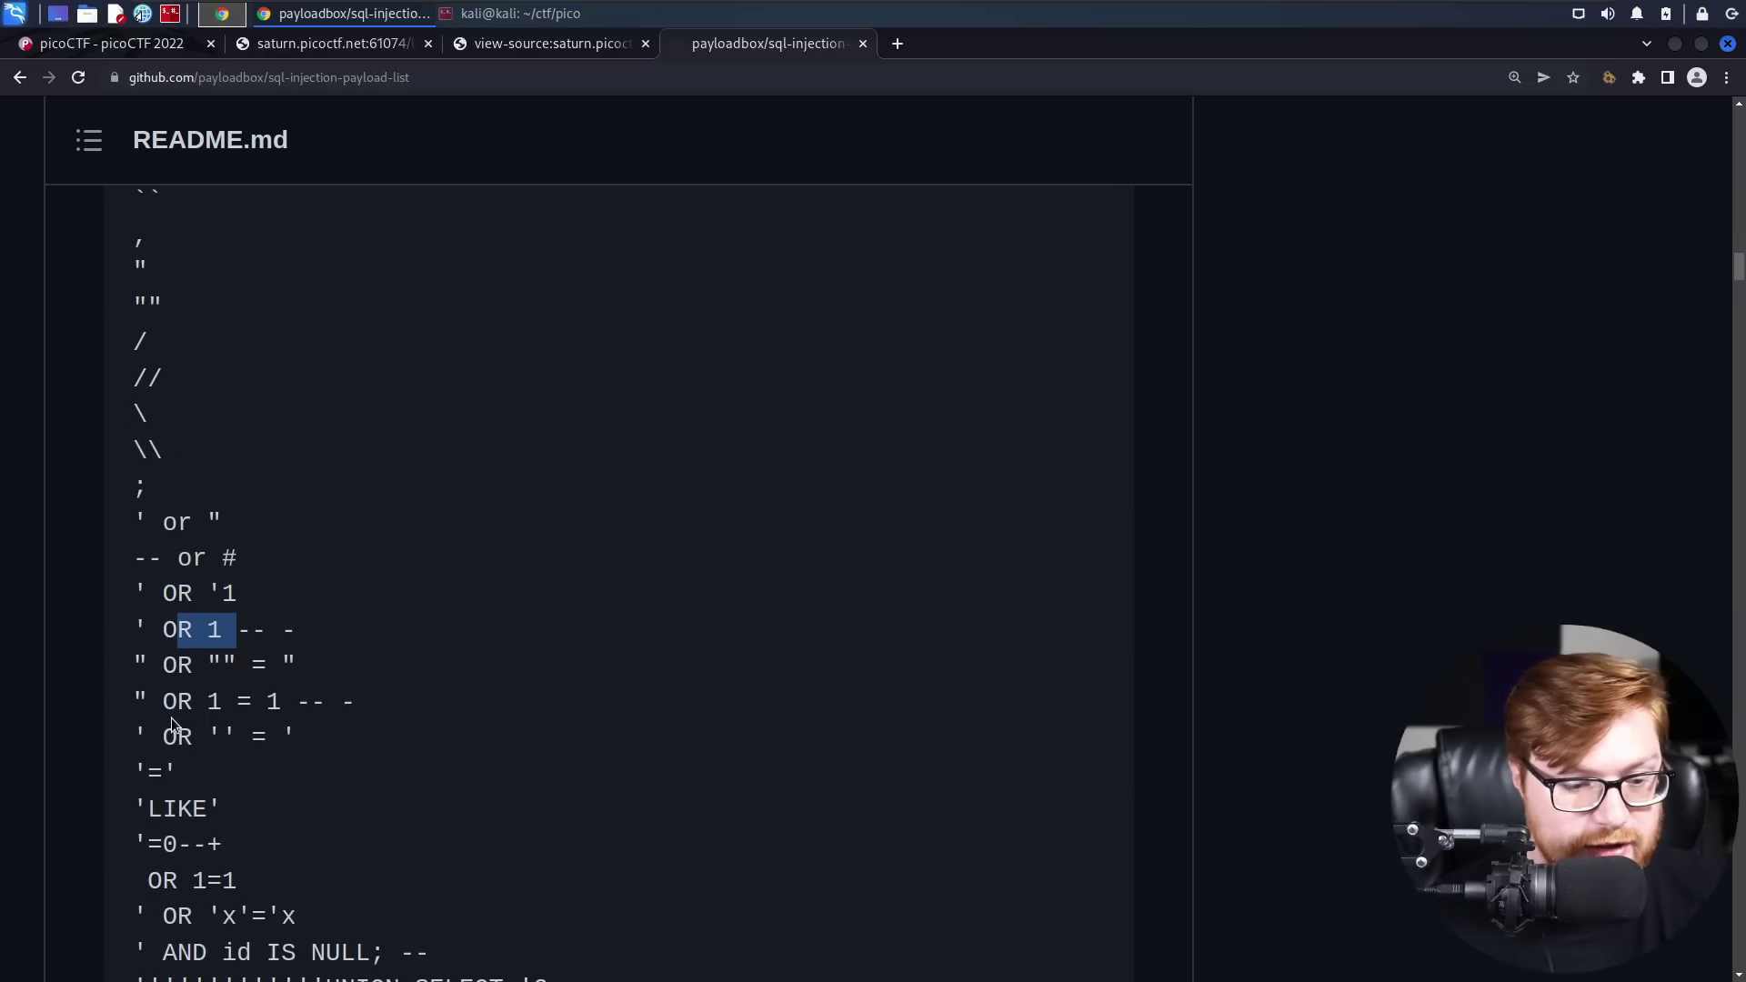
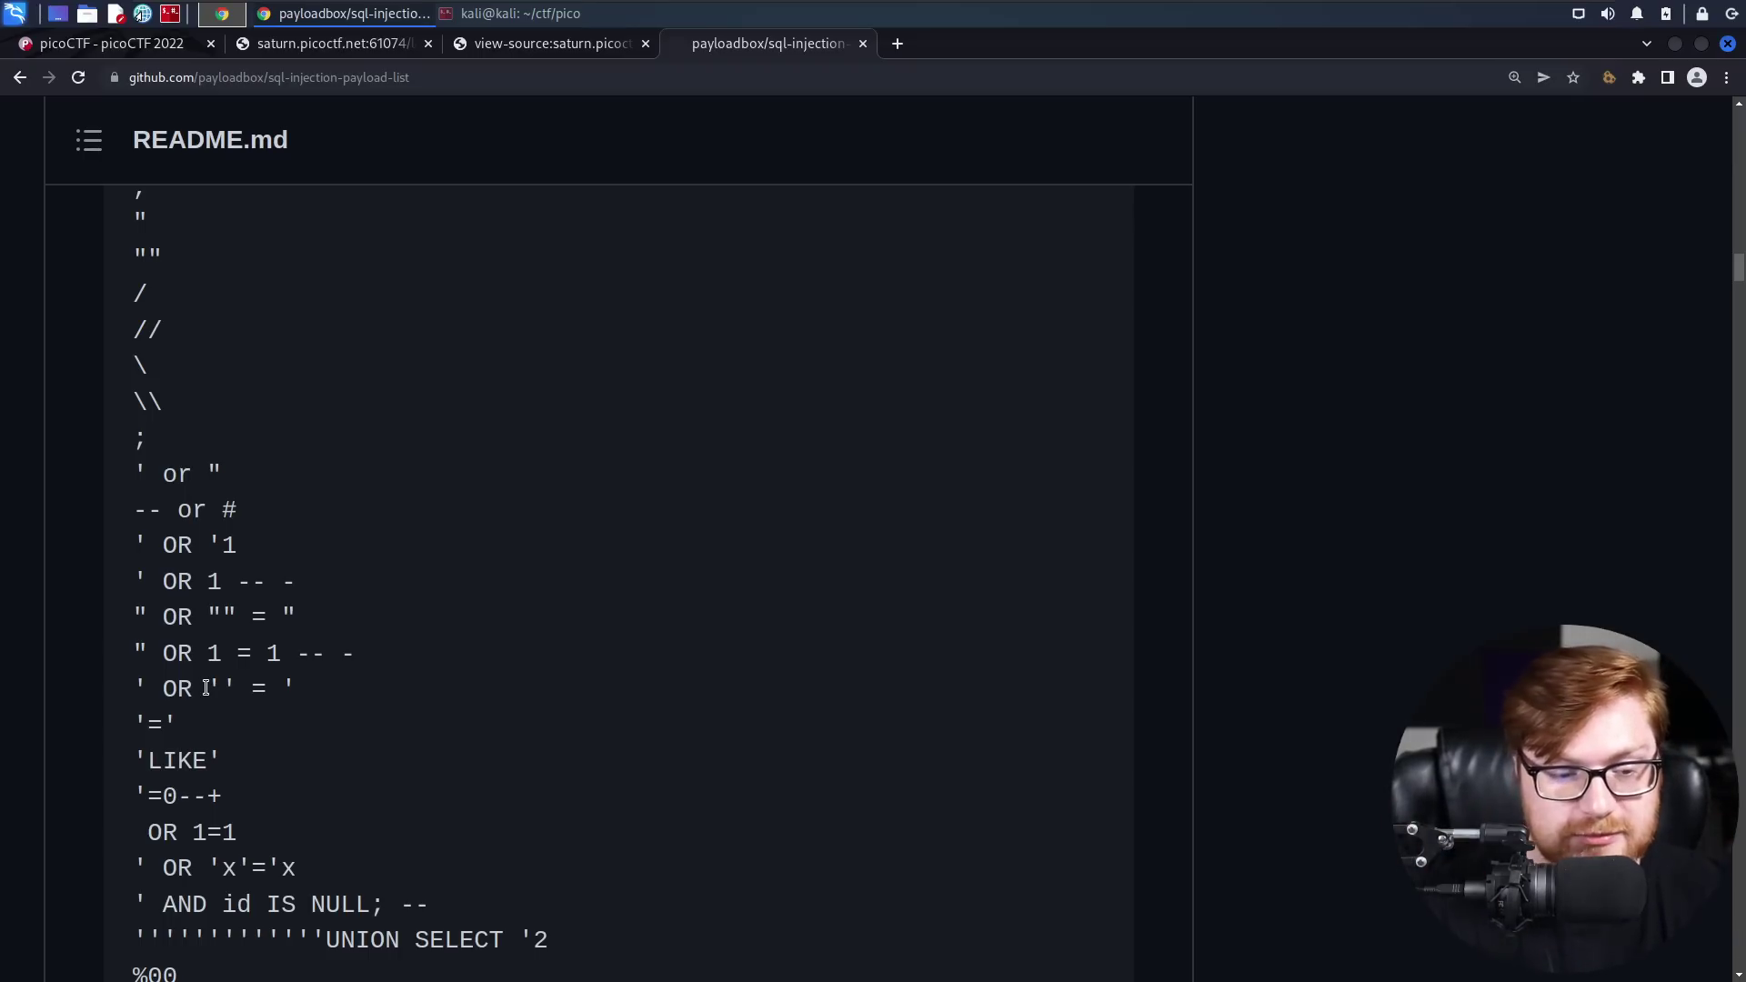
scroll(207, 689, down, 3)
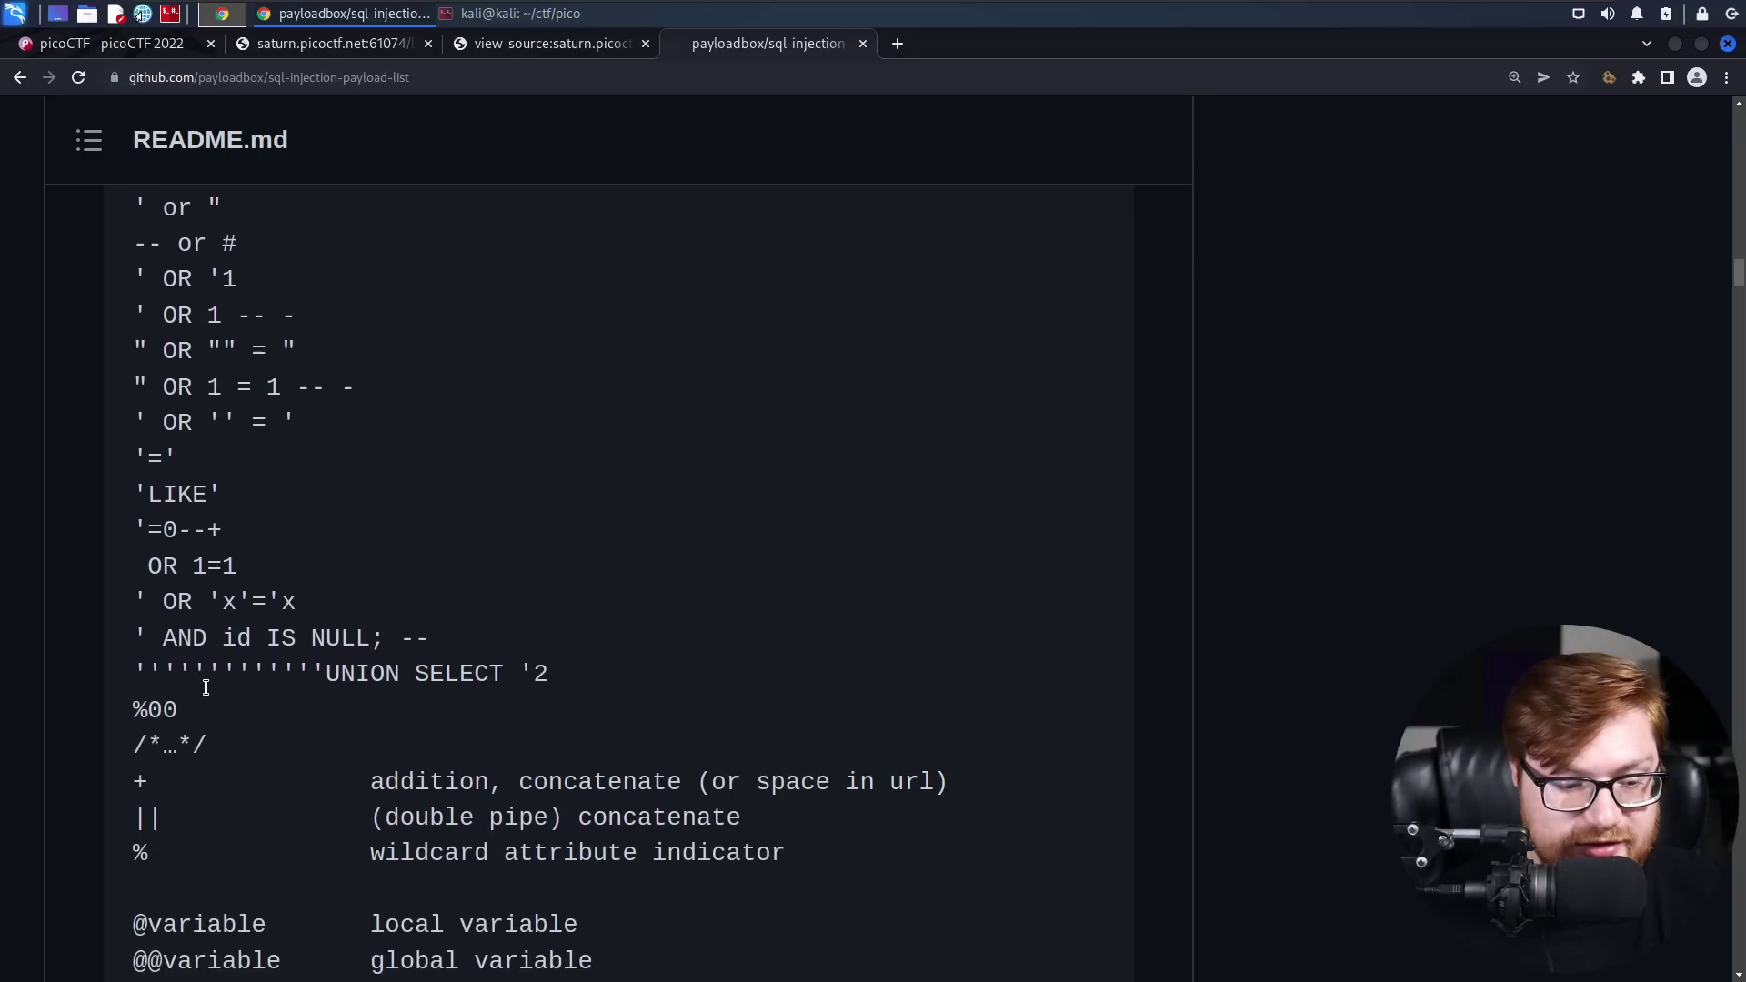
scroll(209, 689, up, 1)
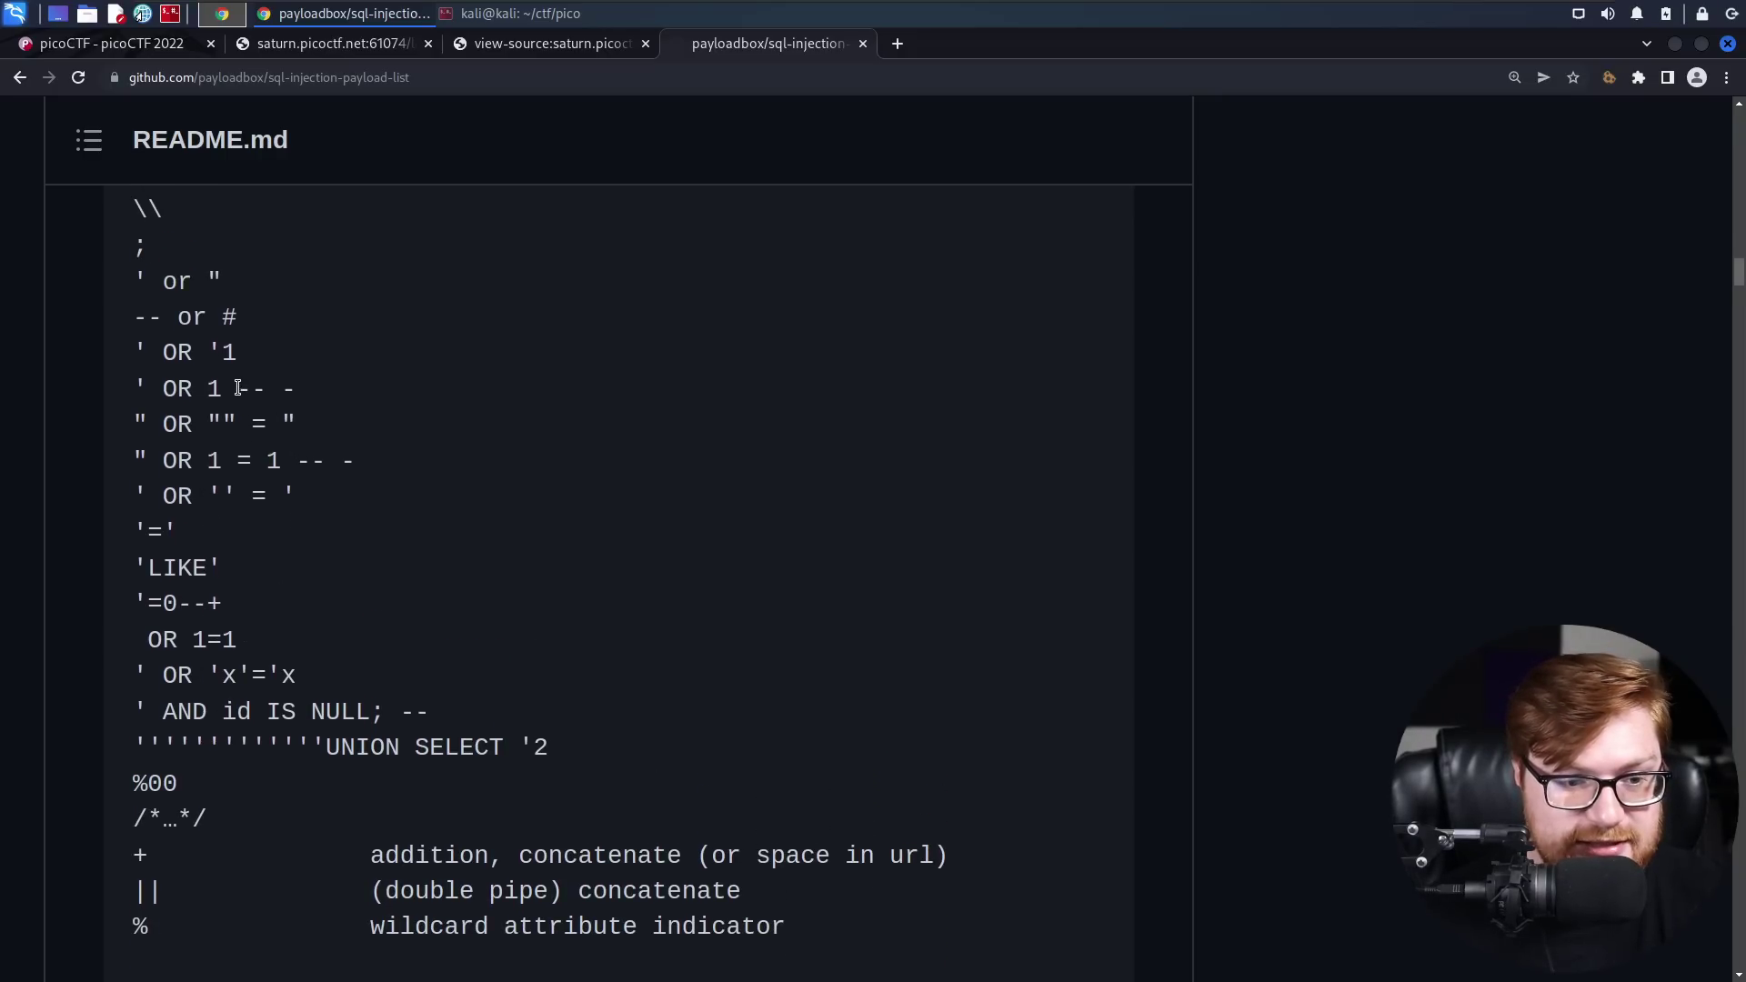
- Examine the -- - comment endings of the ' OR 1 and " OR 1 = 1 payloads in the README
drag(238, 388, 357, 391)
click(284, 461)
drag(293, 461, 376, 468)
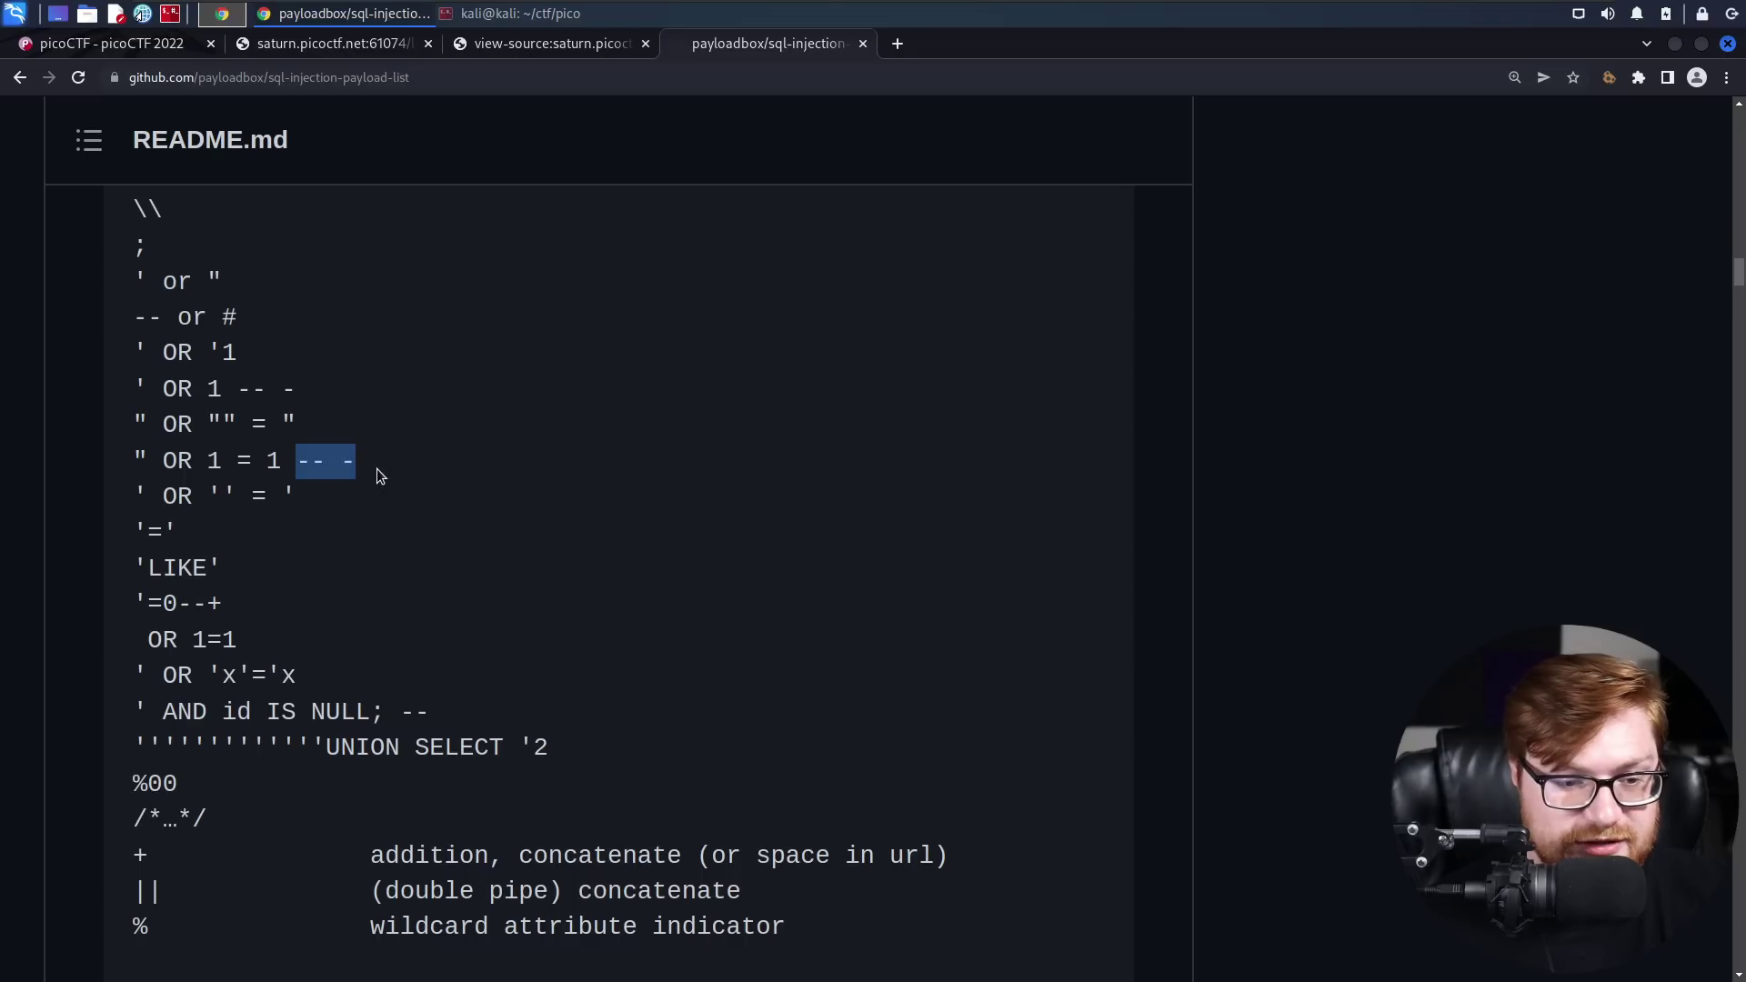
click(377, 468)
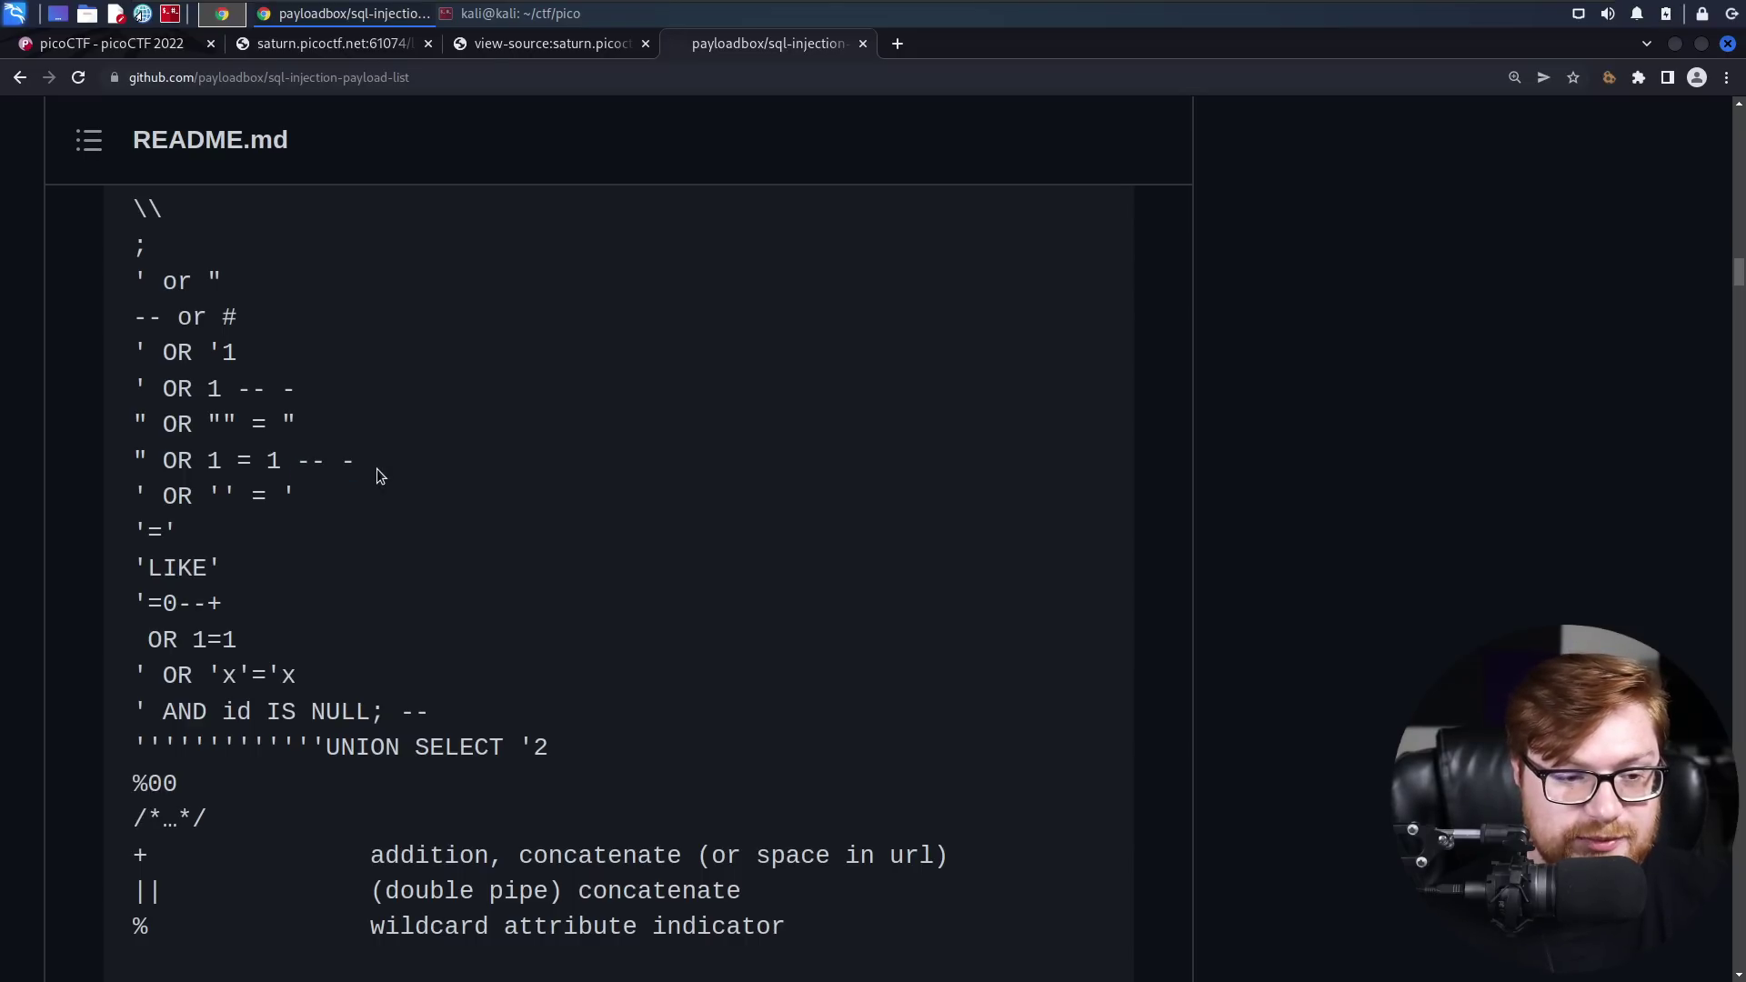
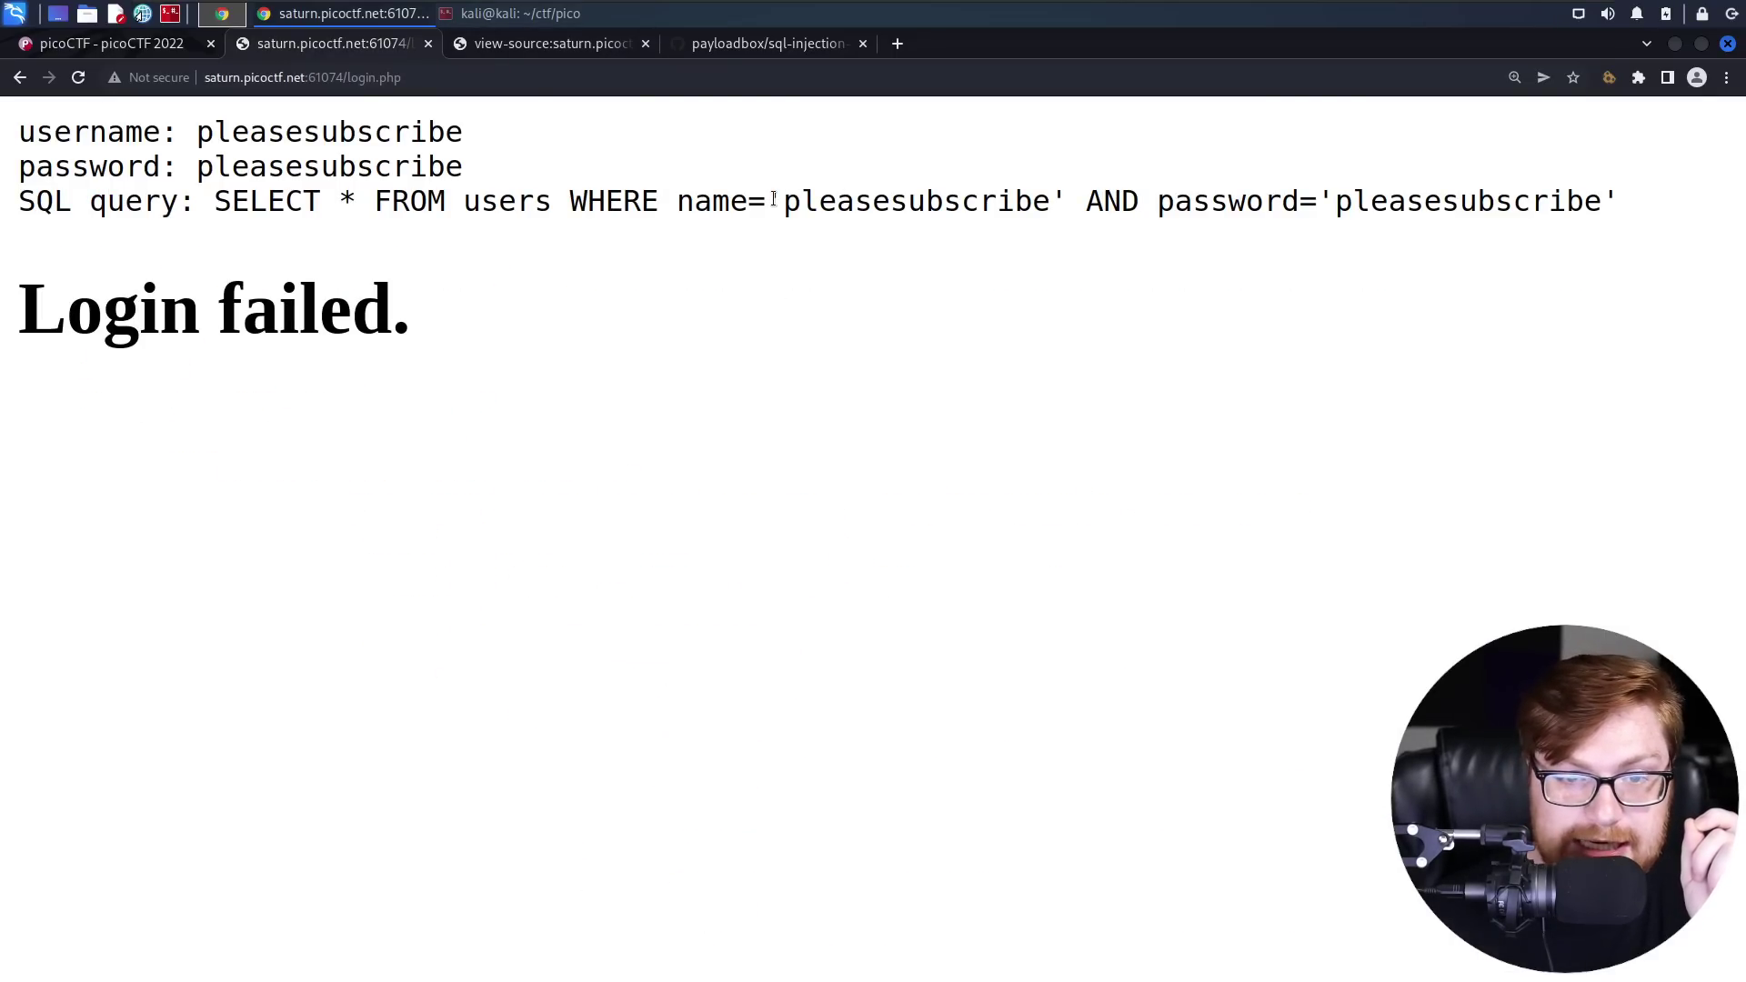
- Examine the failed login's SQL query, focusing on the quoted name value and the AND password condition after it
drag(774, 198, 1052, 200)
double_click(871, 202)
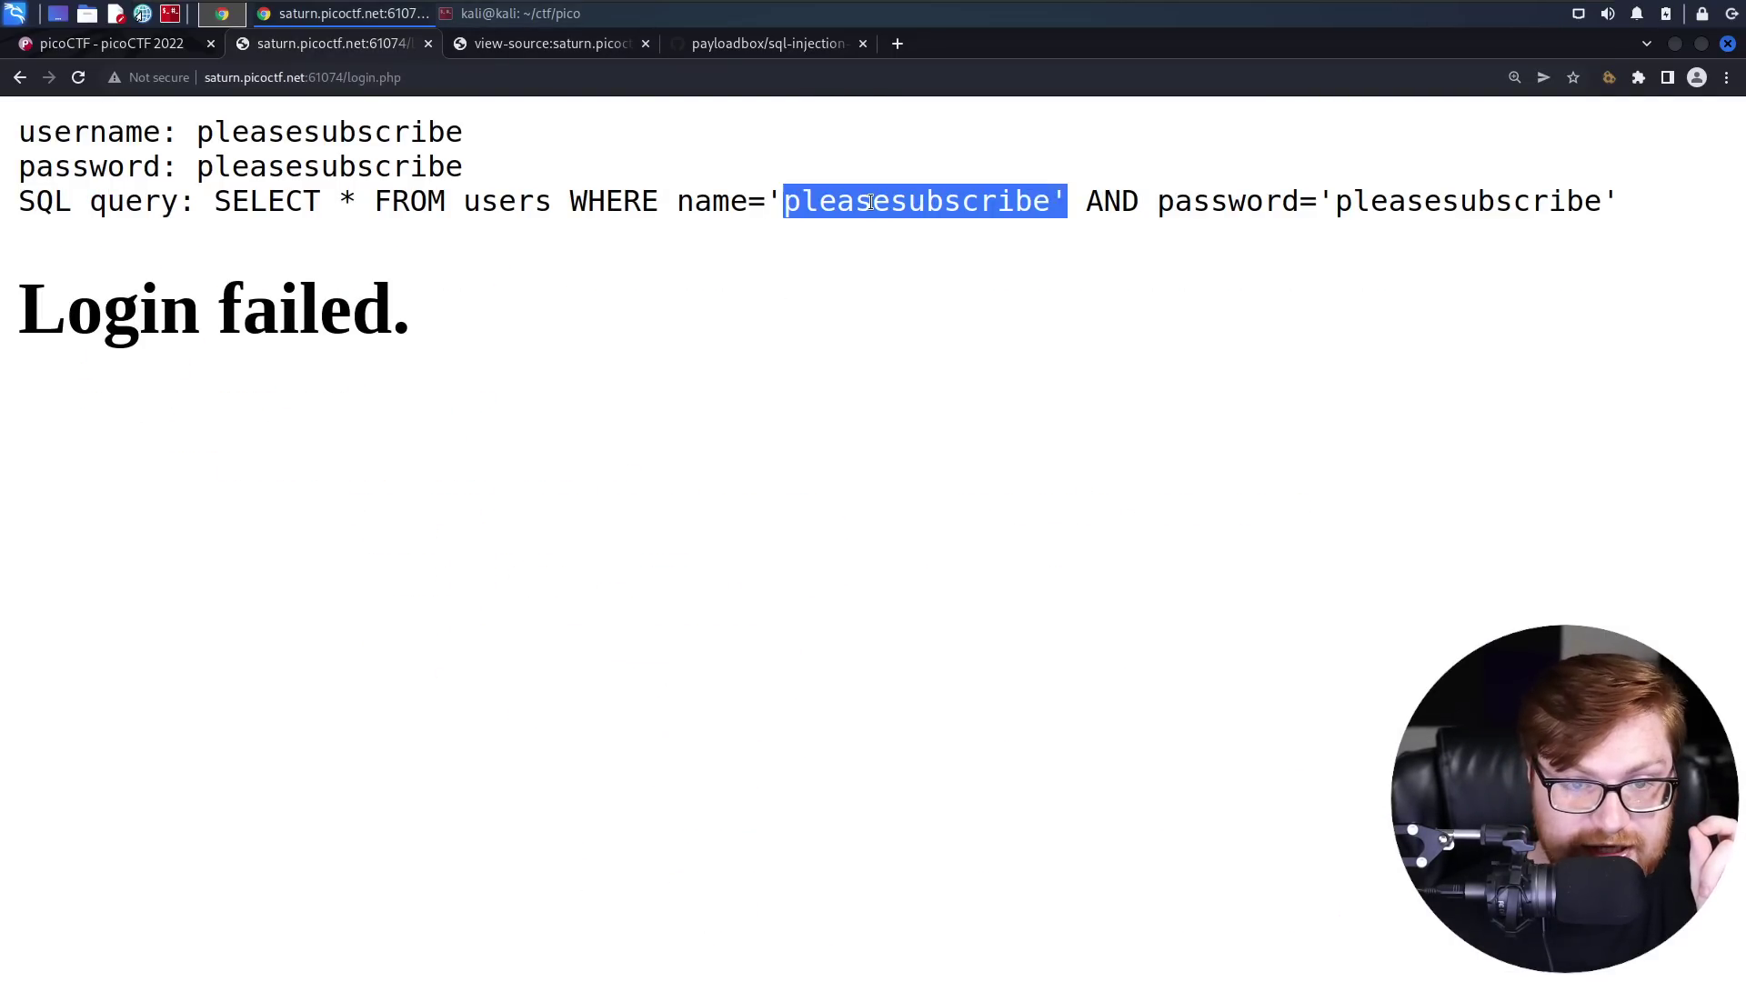
drag(870, 202, 783, 202)
click(791, 202)
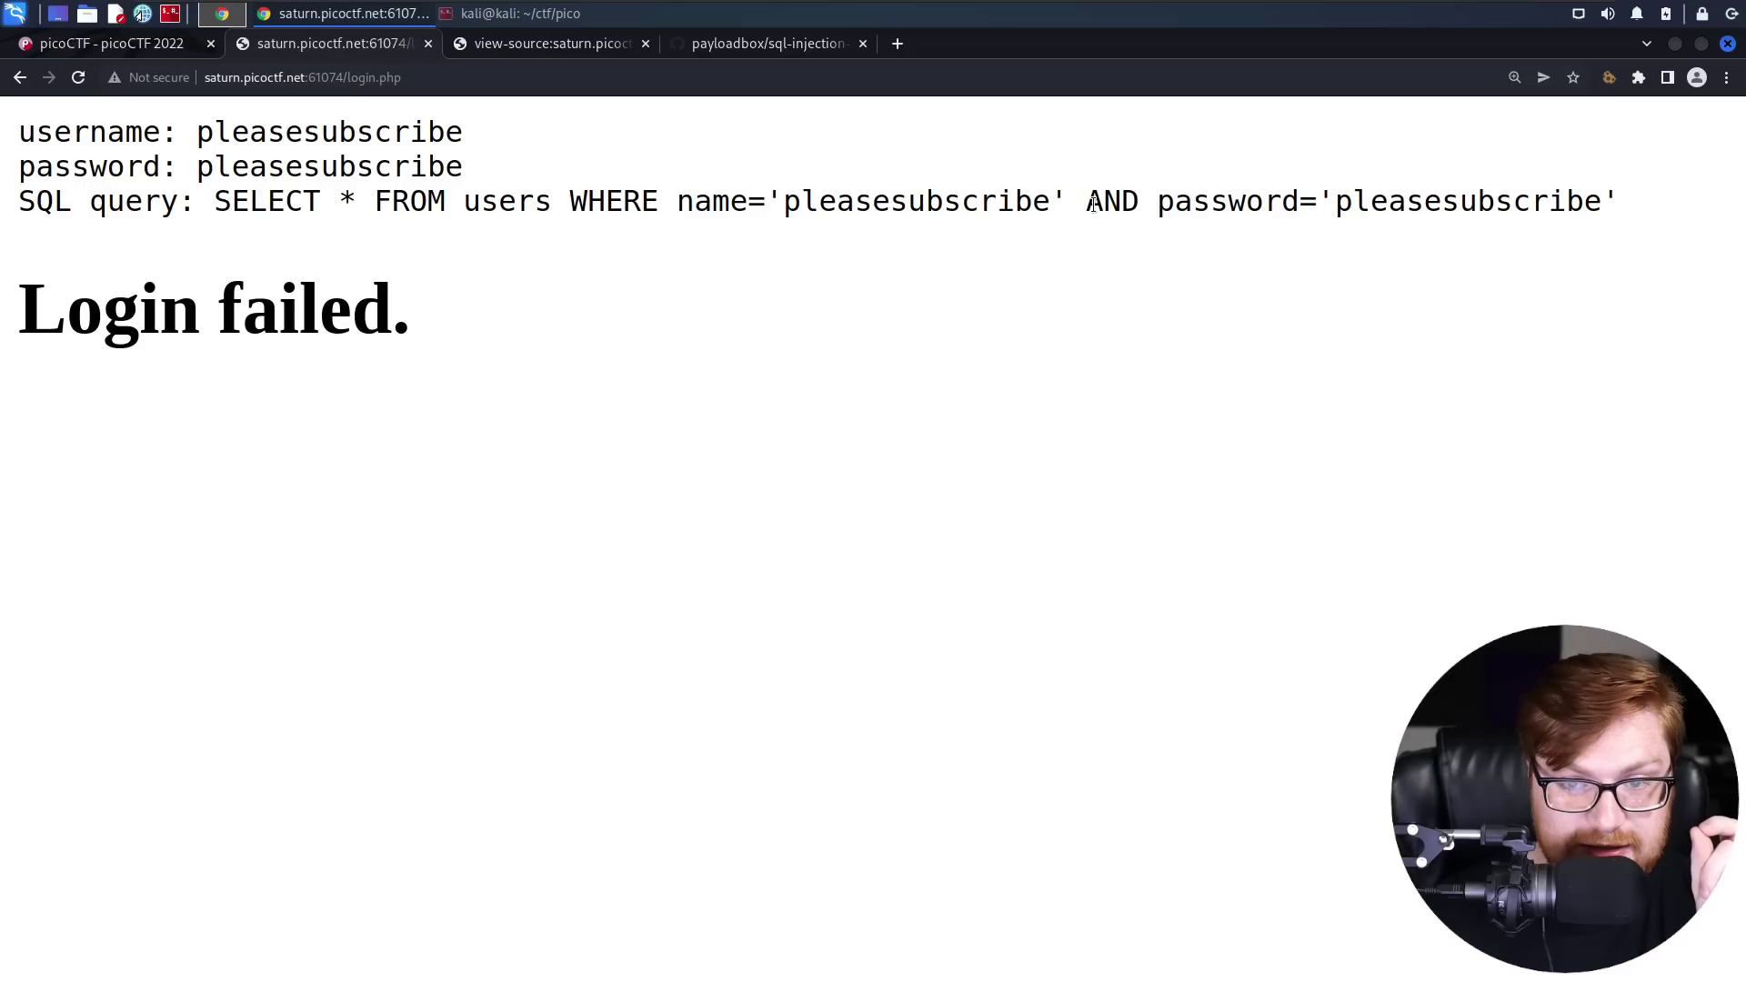
drag(1093, 202, 1624, 202)
click(1161, 201)
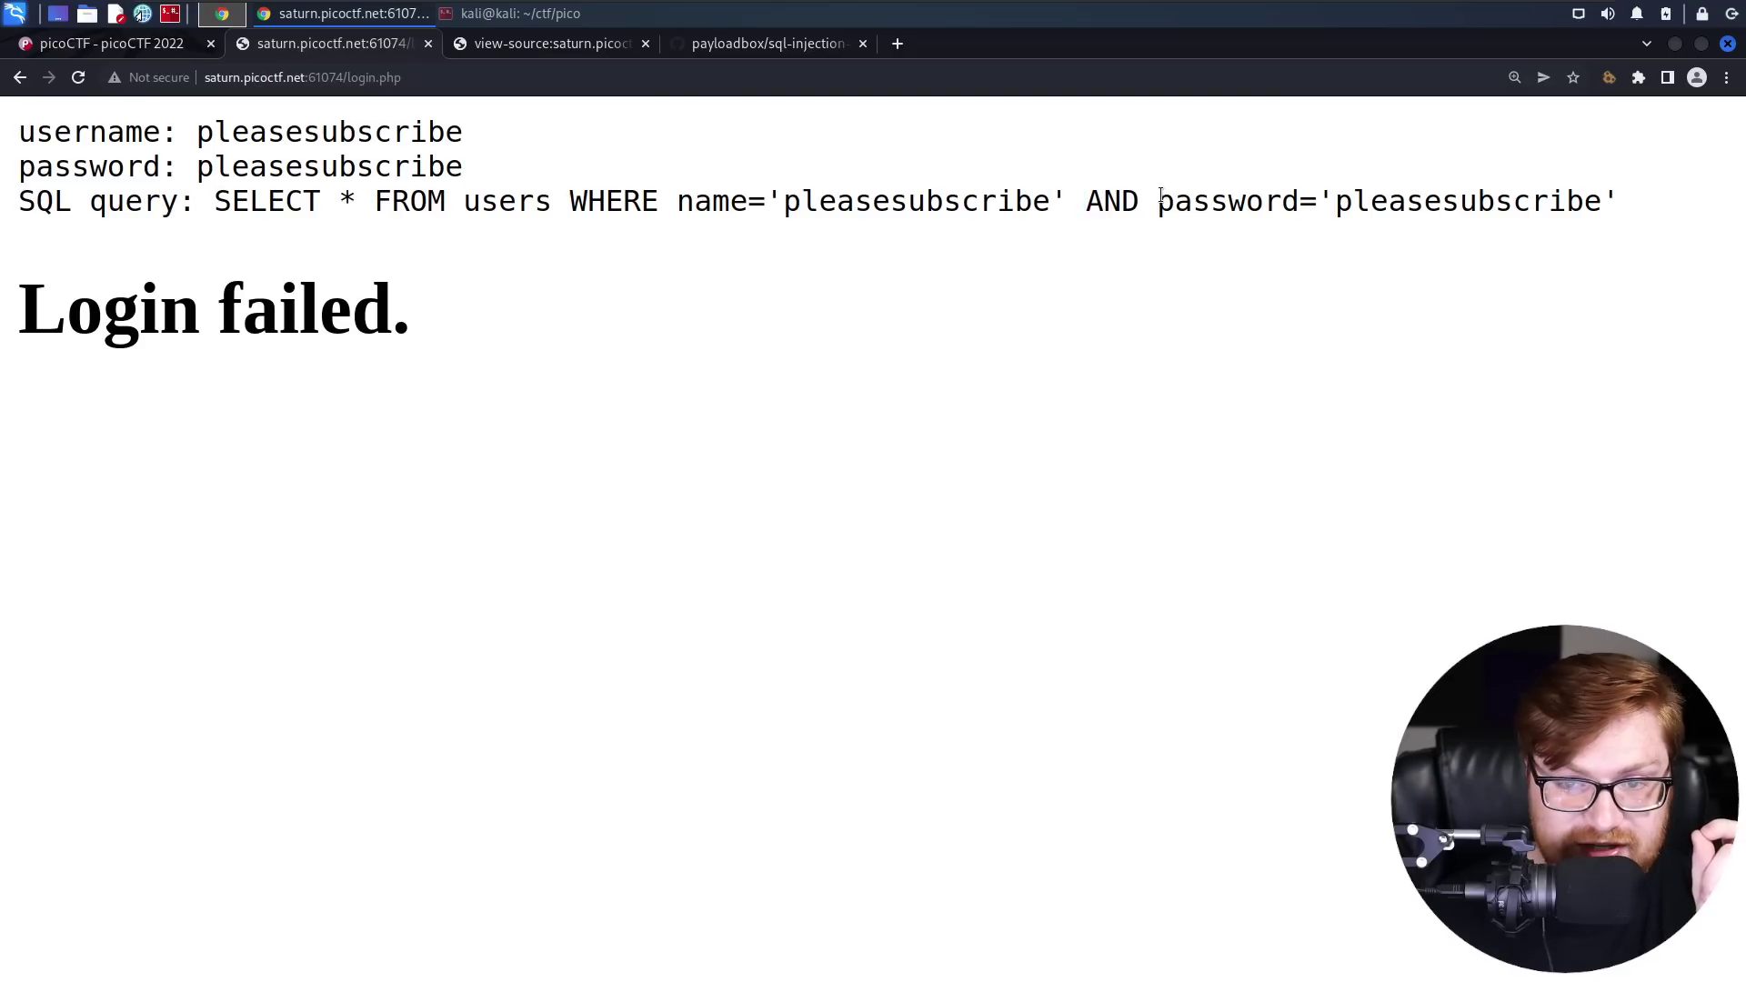
drag(1089, 202, 1629, 214)
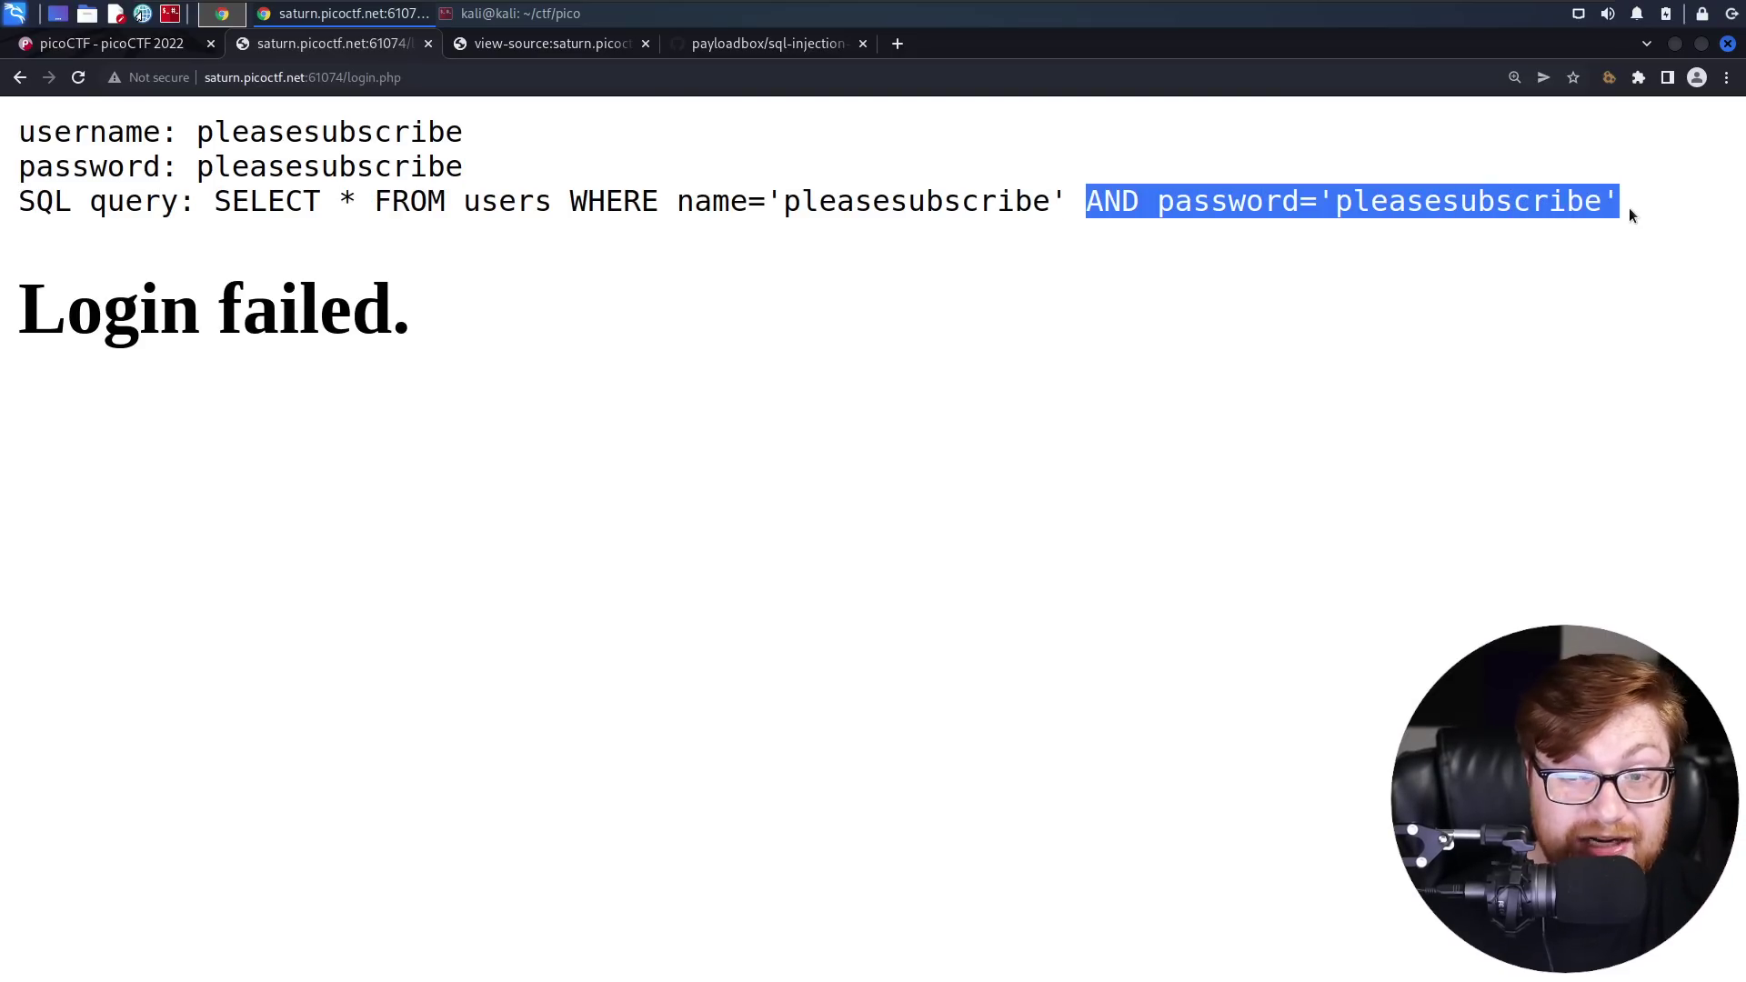
click(1630, 214)
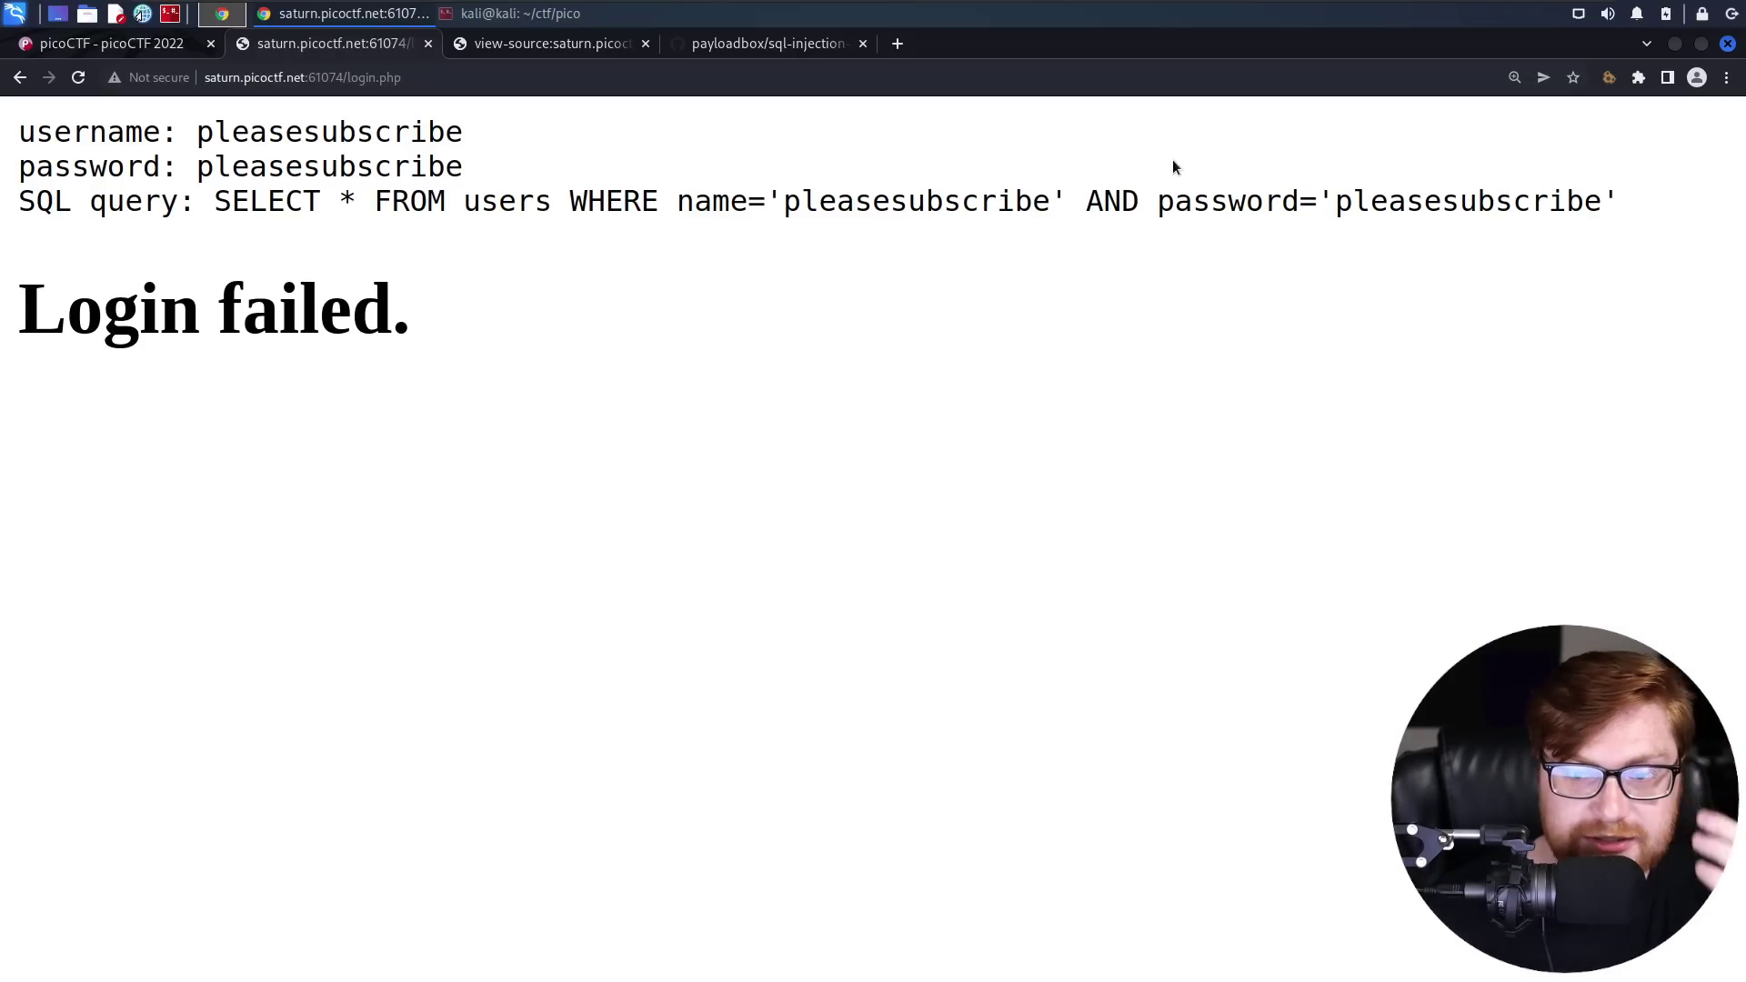
- Check the -- or # comment markers in the payload list and return to the SQLiLite challenge description
click(778, 44)
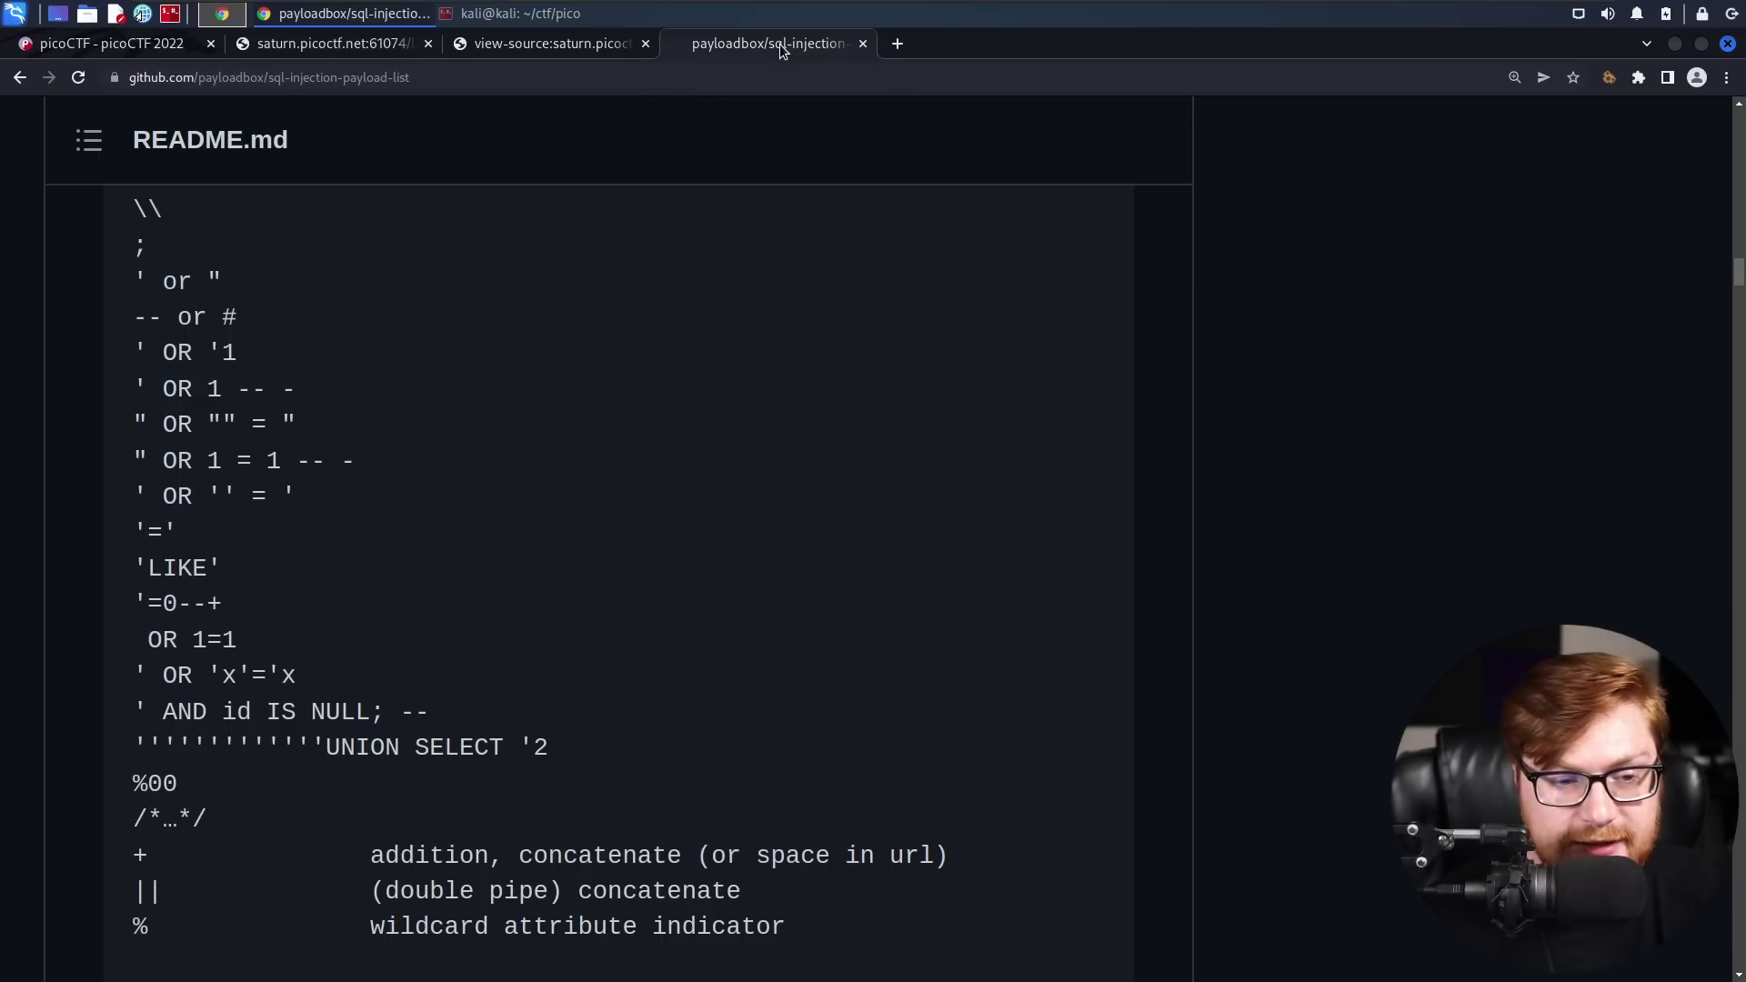
drag(233, 316, 249, 319)
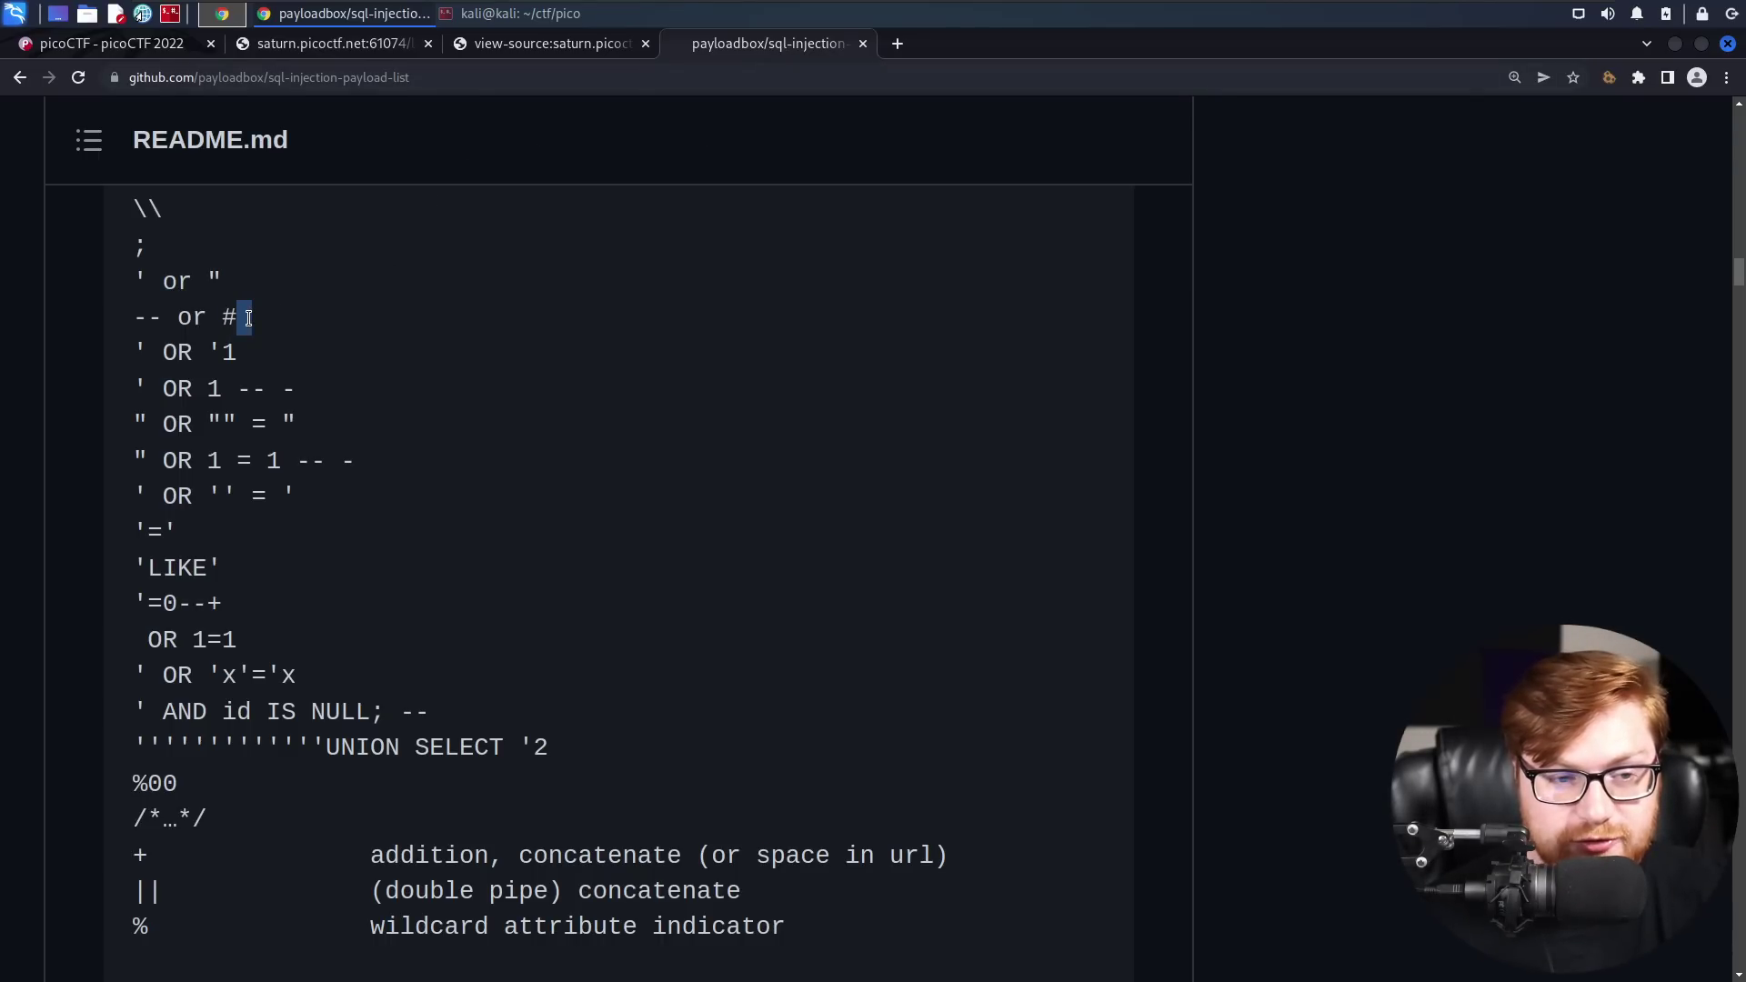
click(517, 46)
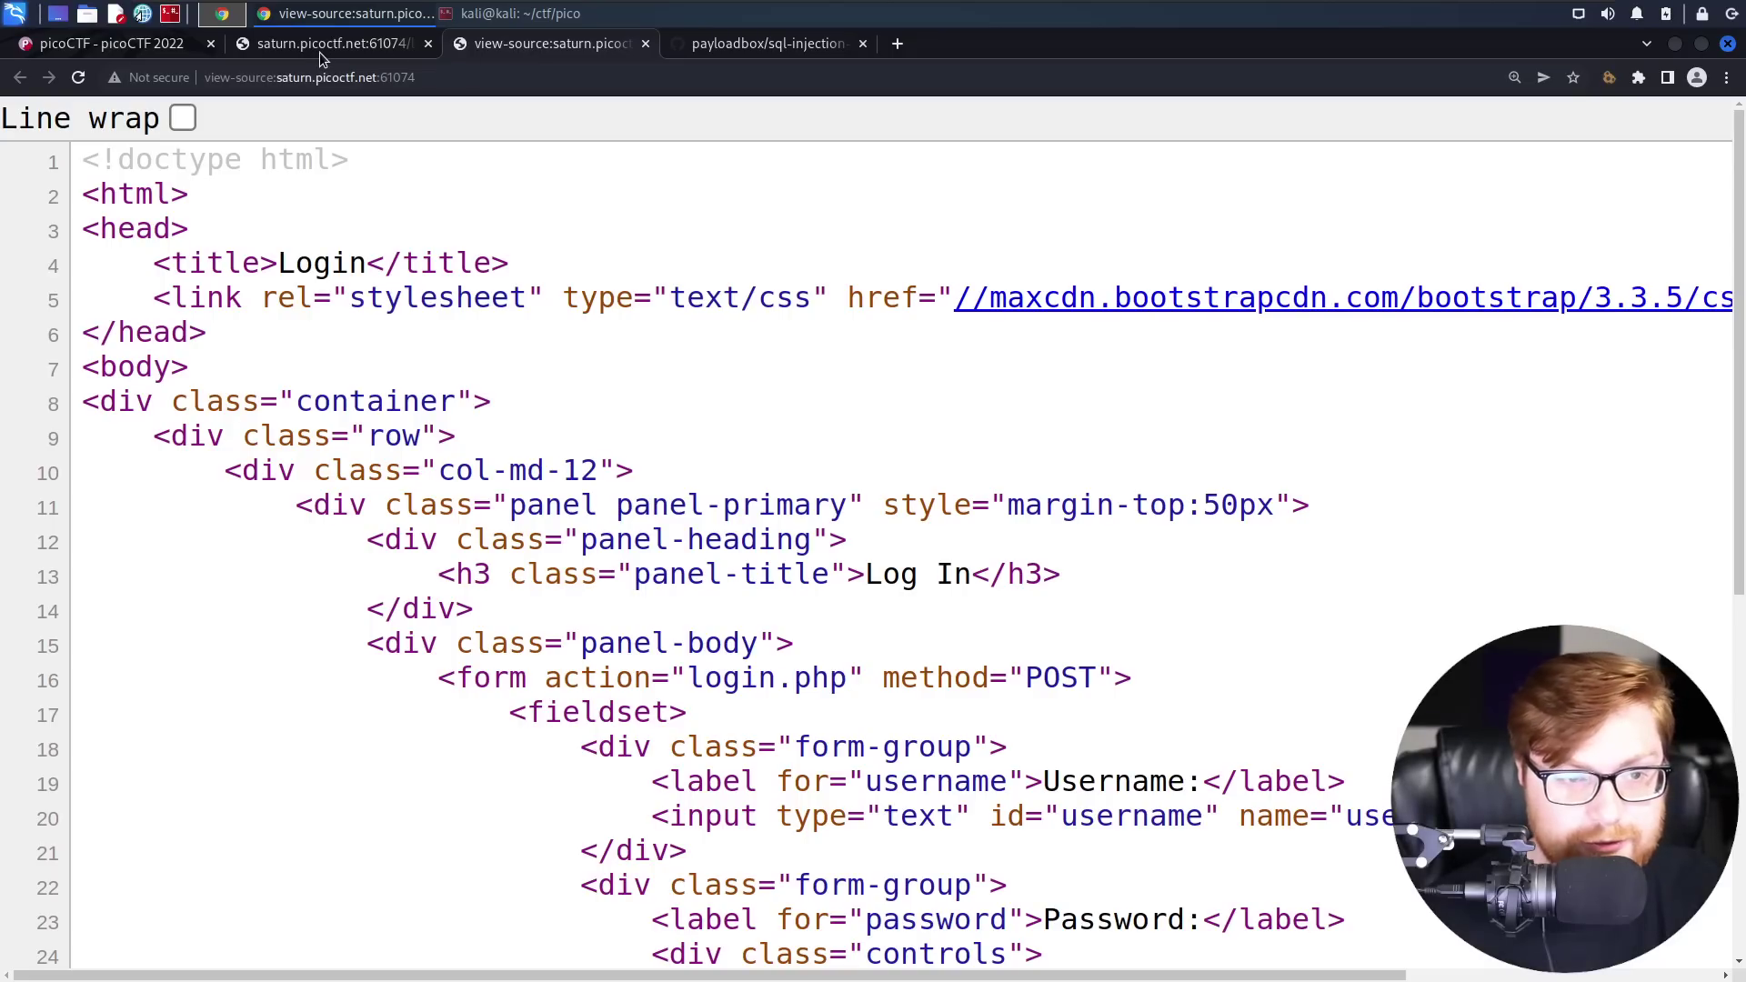
click(320, 52)
drag(767, 195, 1058, 196)
click(138, 45)
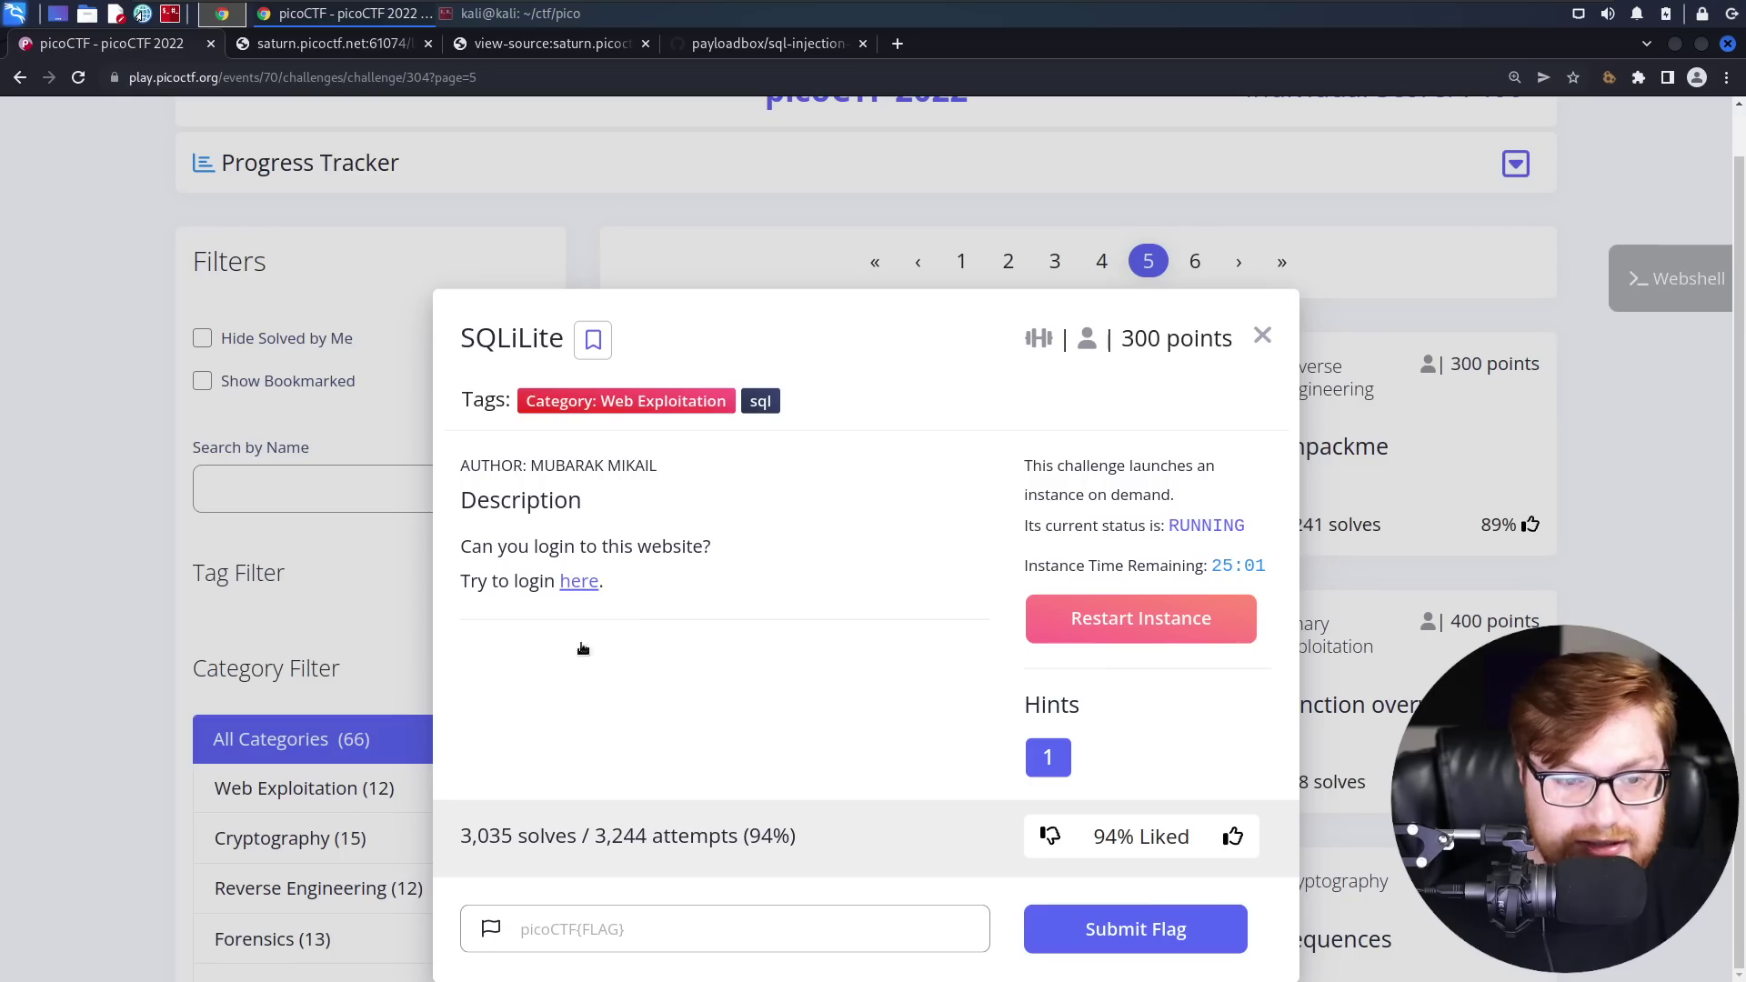
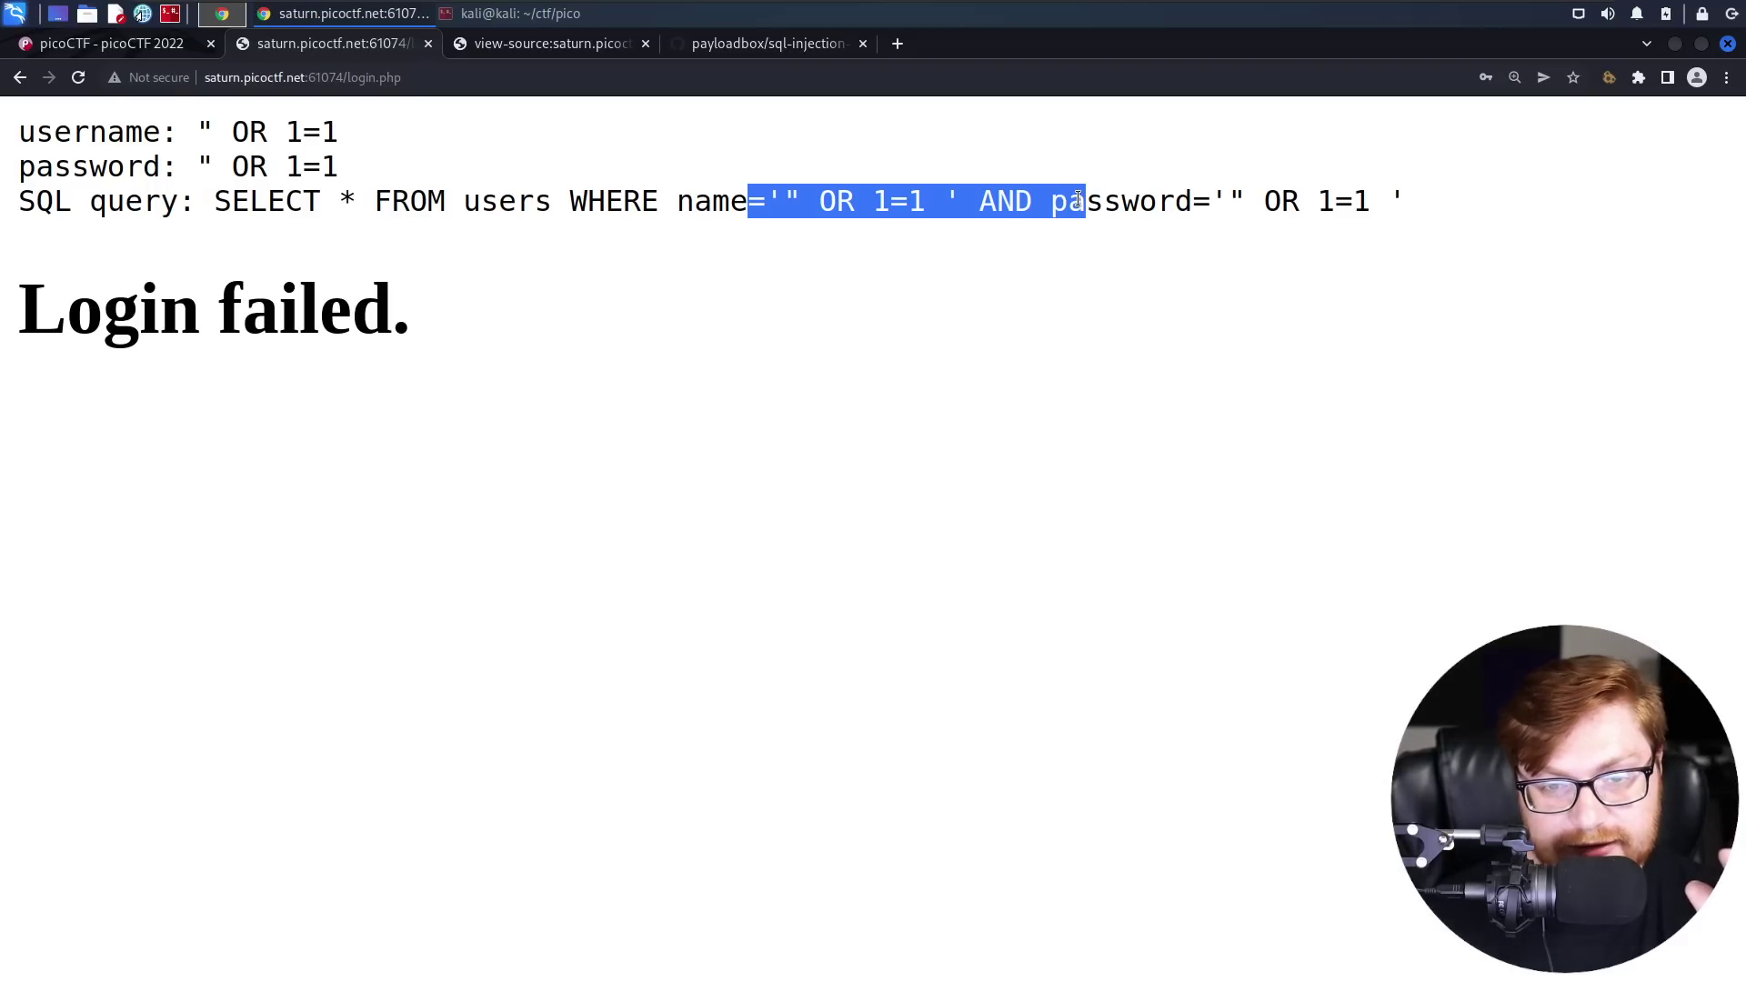
- Examine how the " OR 1=1 and ' OR 1=1 payloads change the quoting in the login page's SQL query
click(1078, 200)
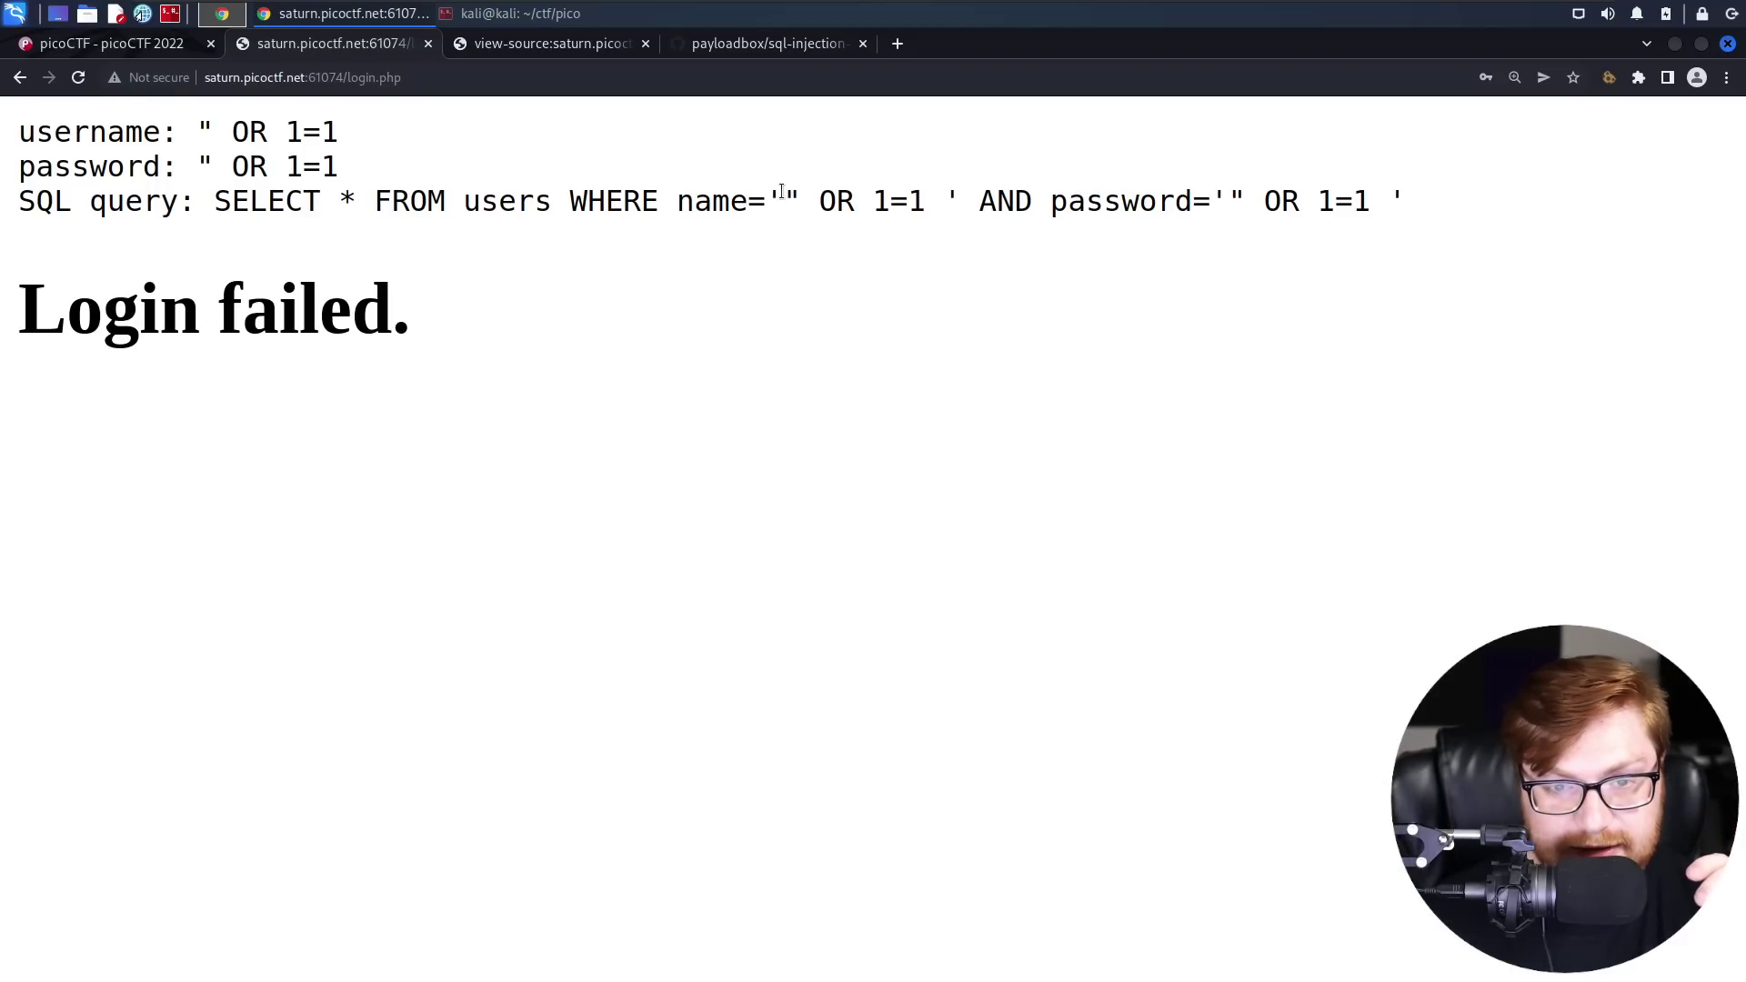
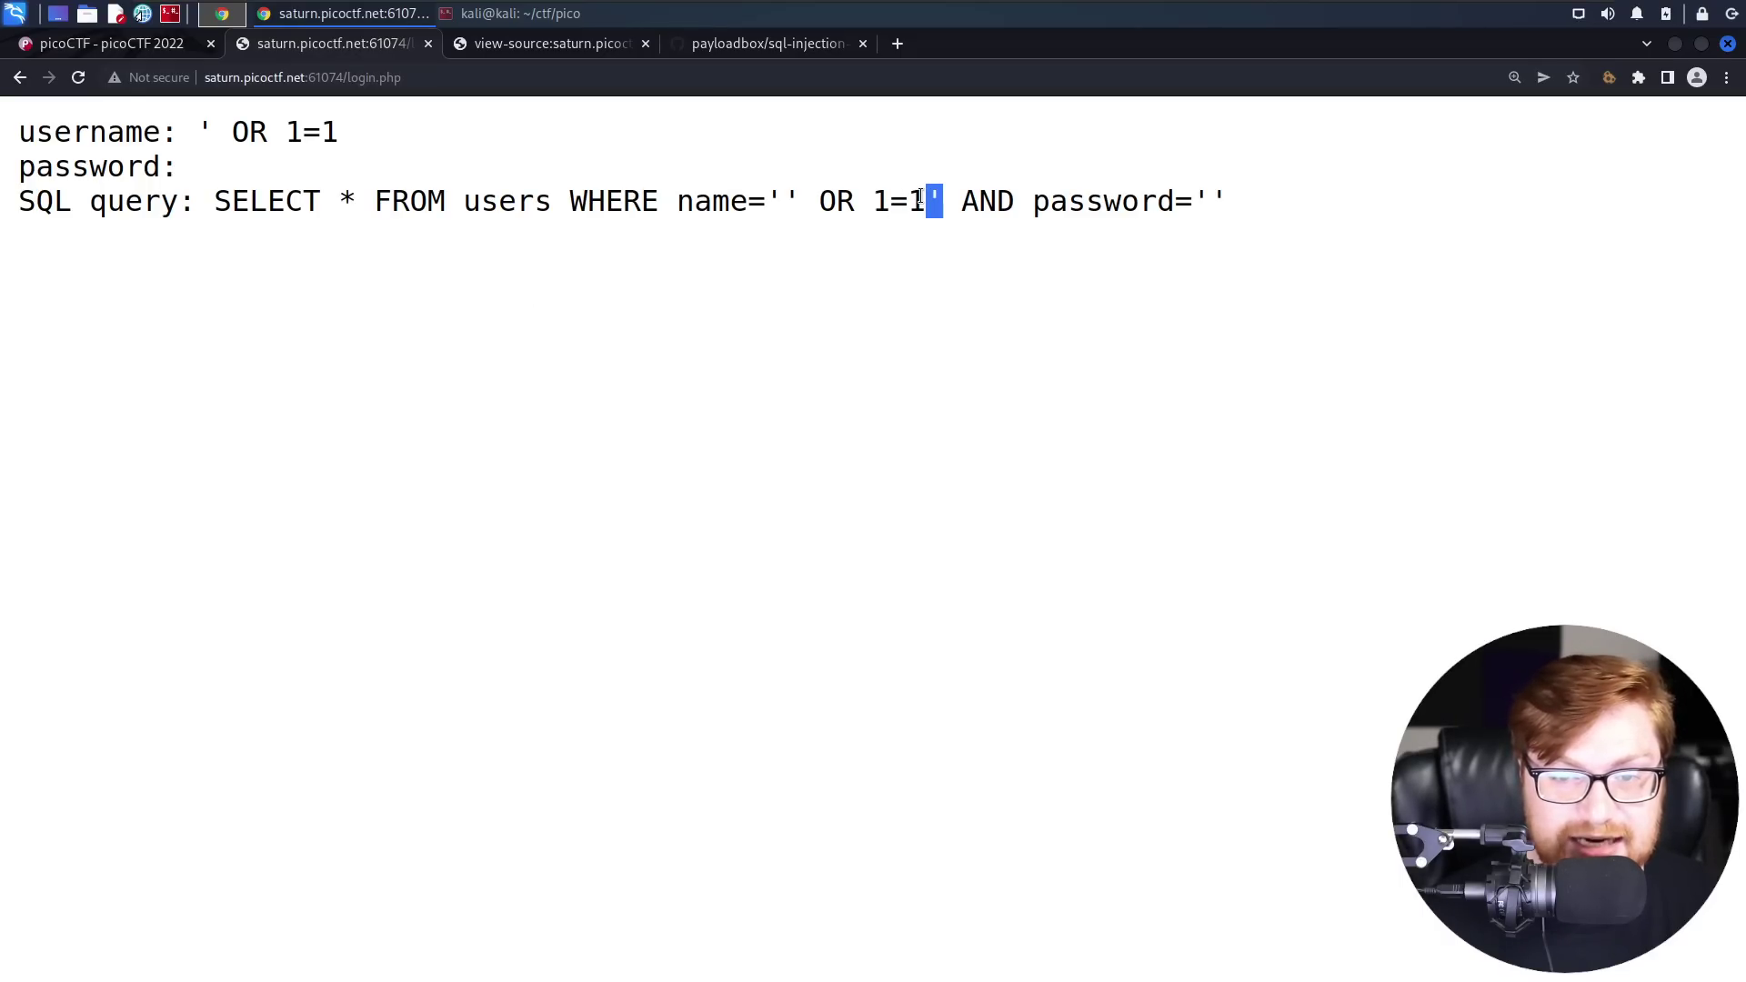
click(931, 194)
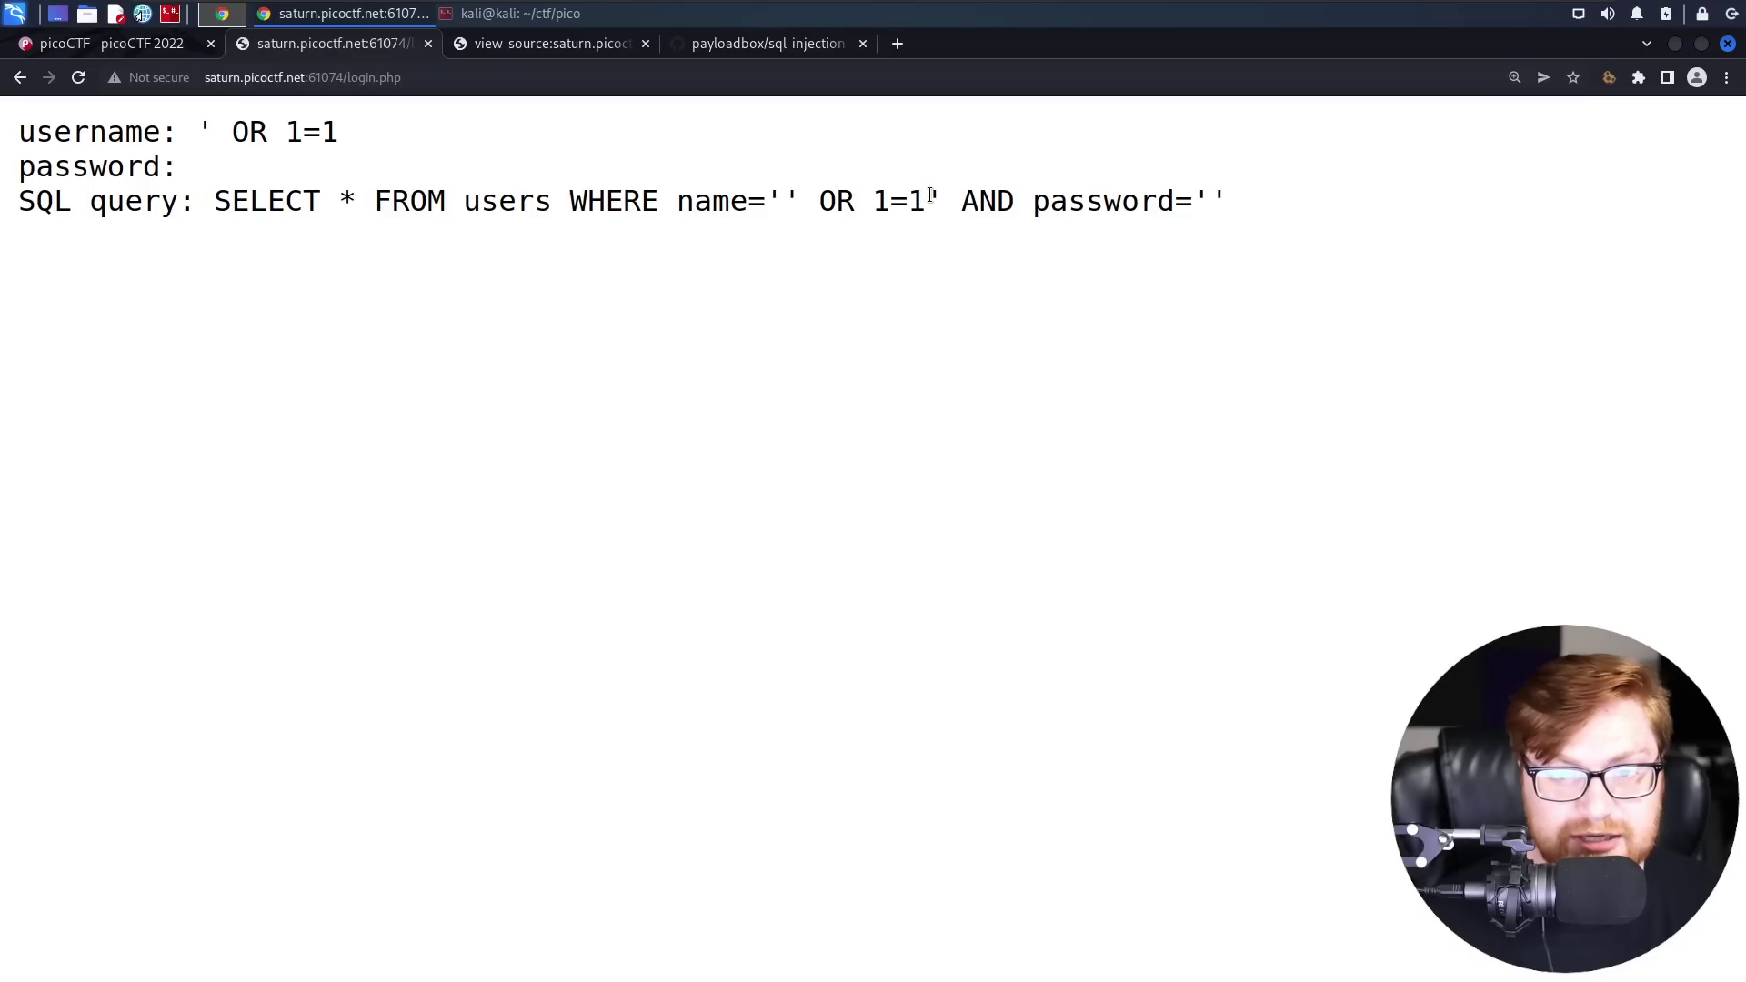
drag(765, 200, 1228, 201)
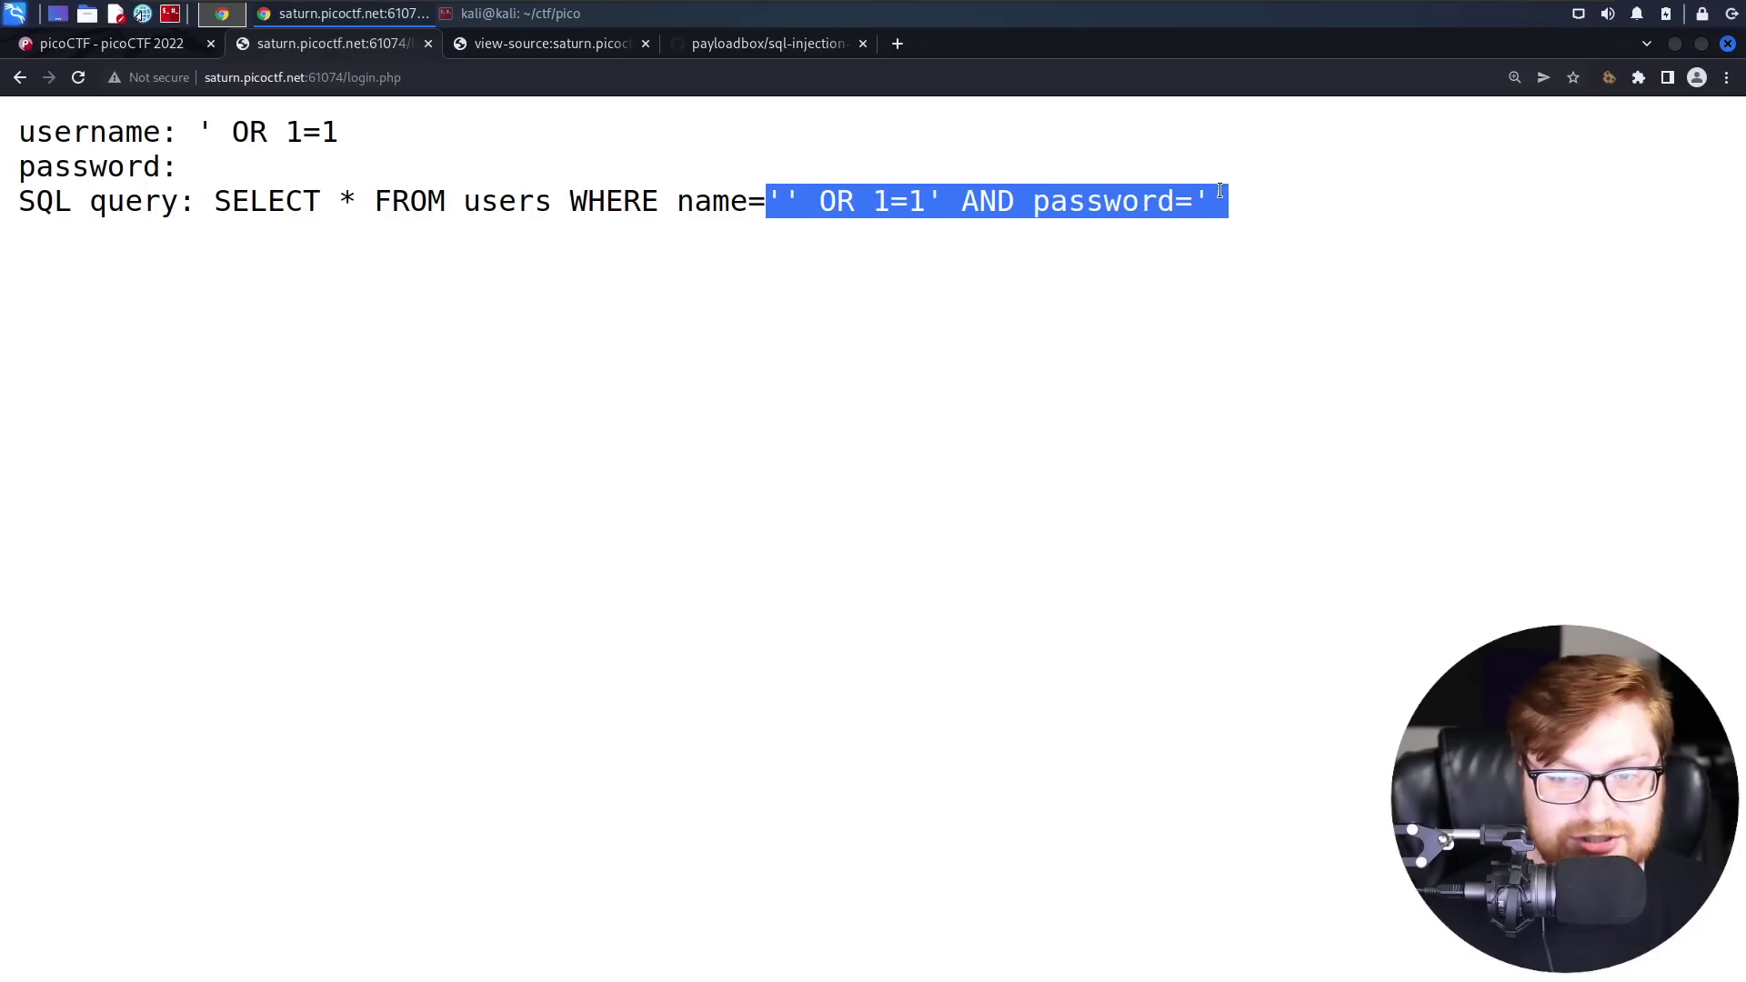
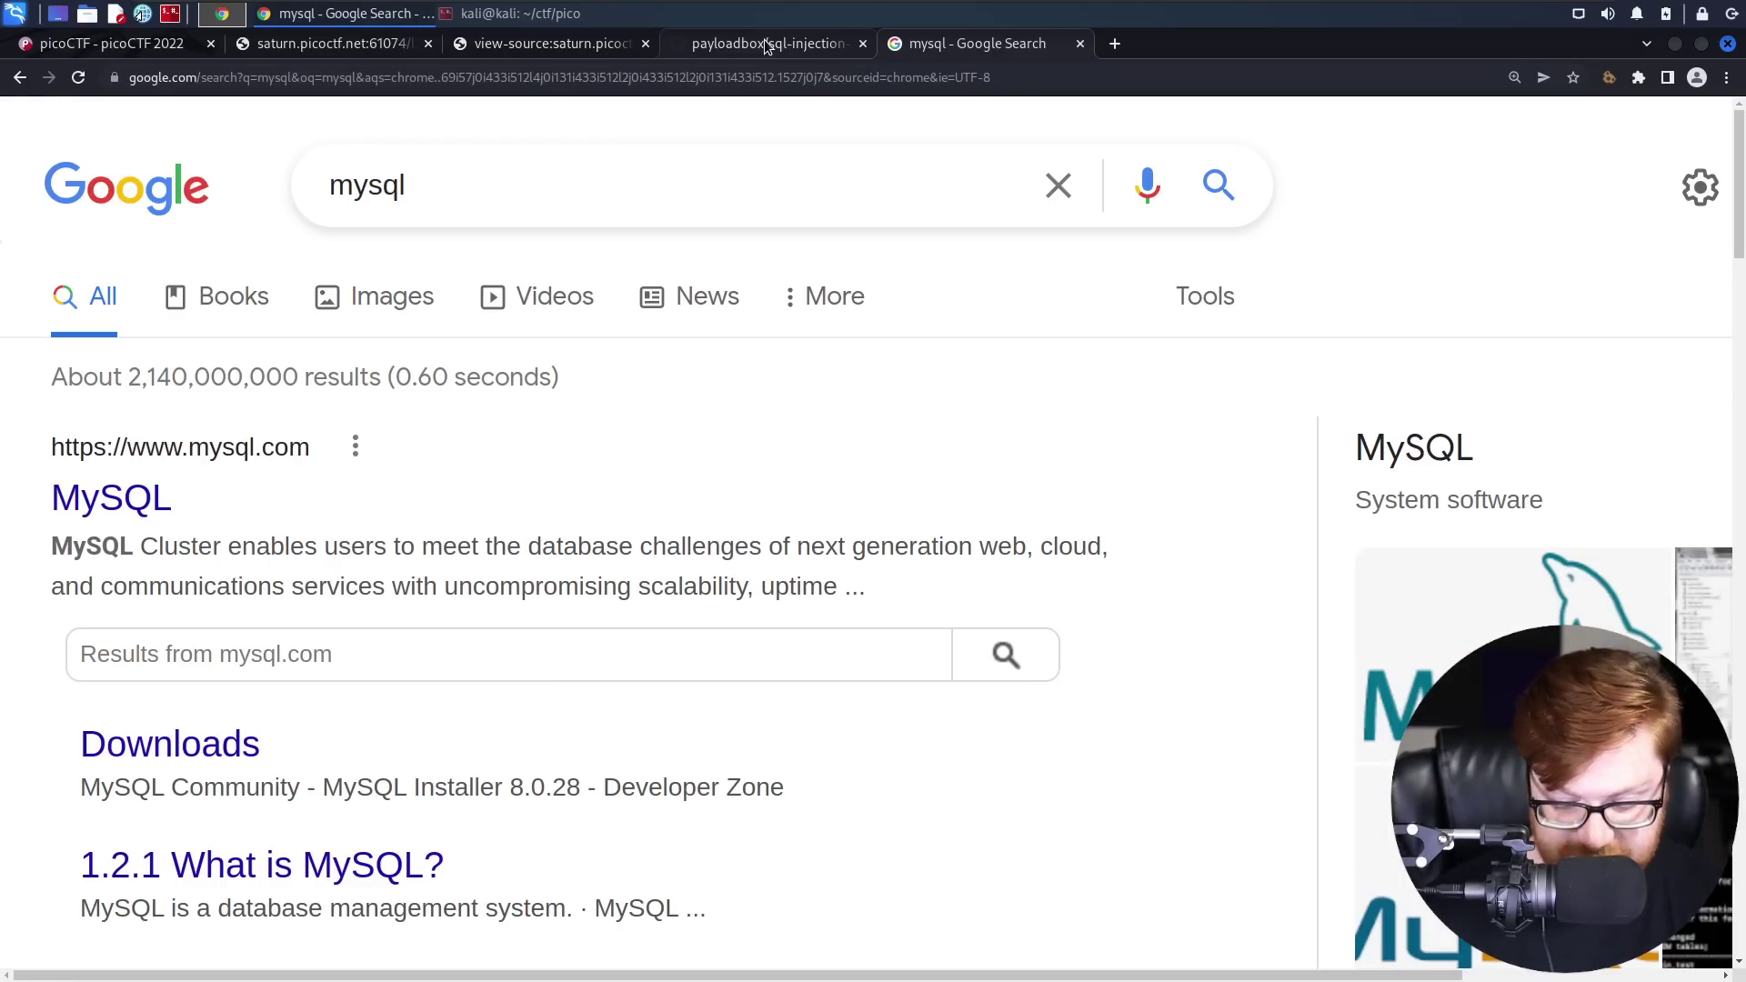
- Show the Google results for mysql in full screen at 175% and look through the MySQL results and summary
key(F11)
key(ctrl+minus)
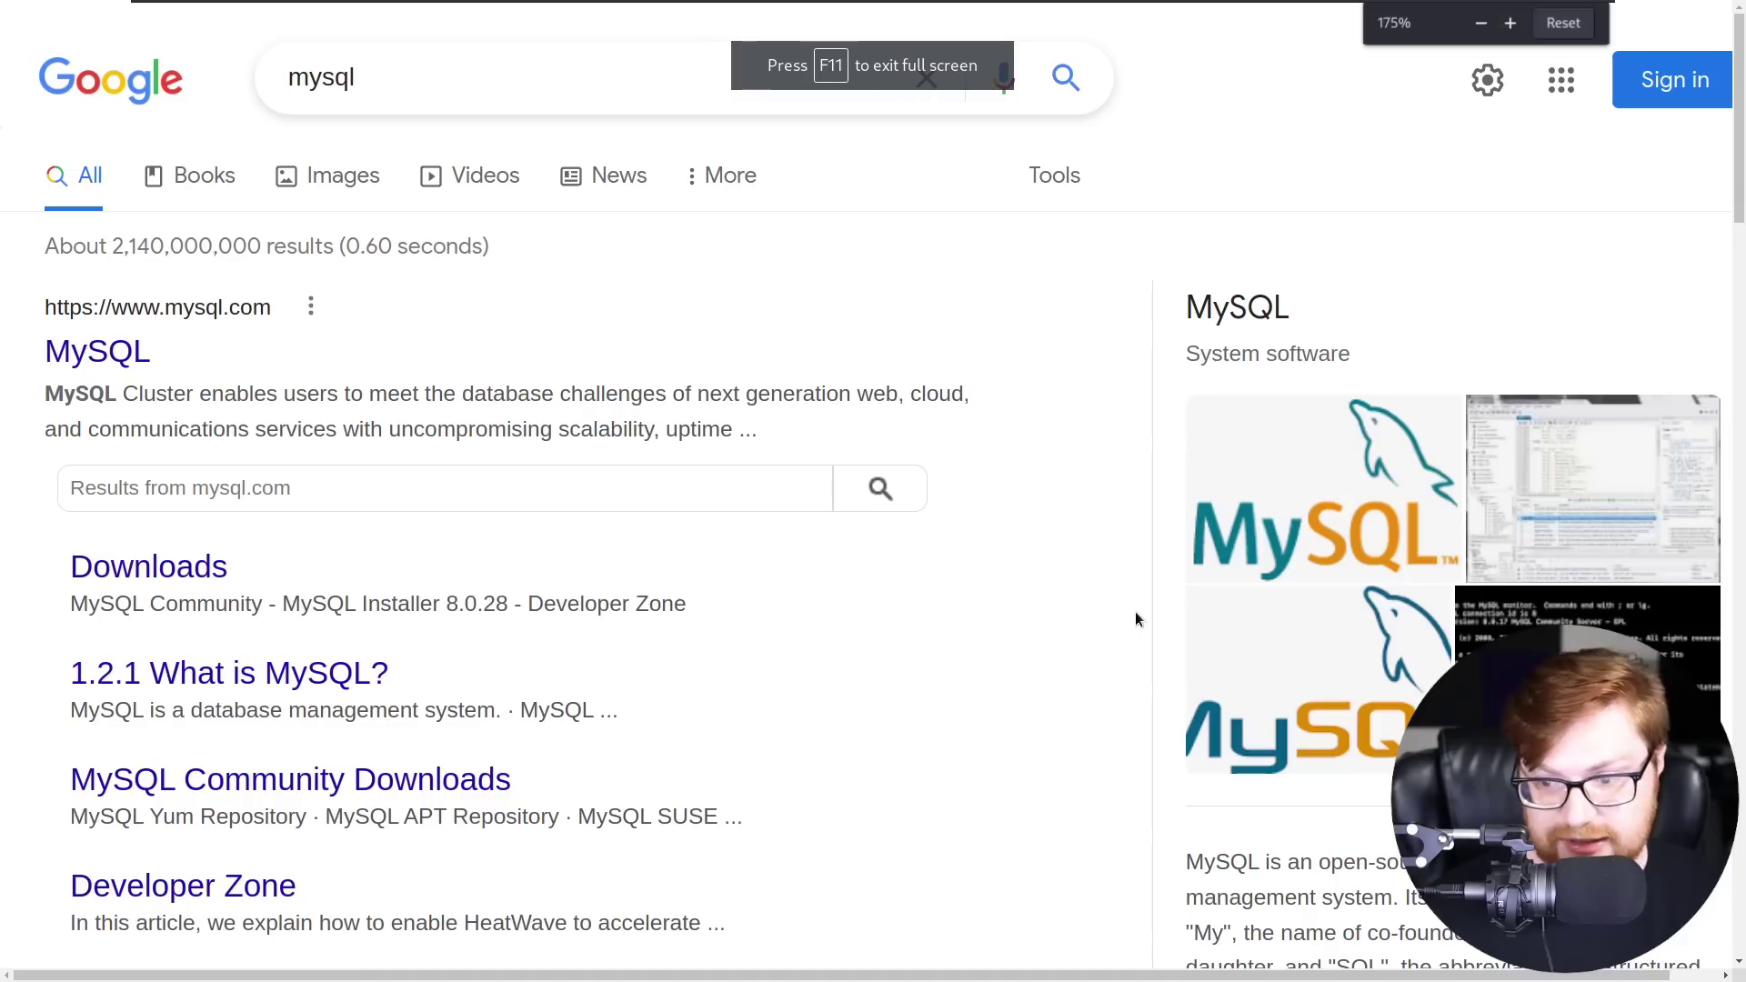
scroll(1136, 620, down, 3)
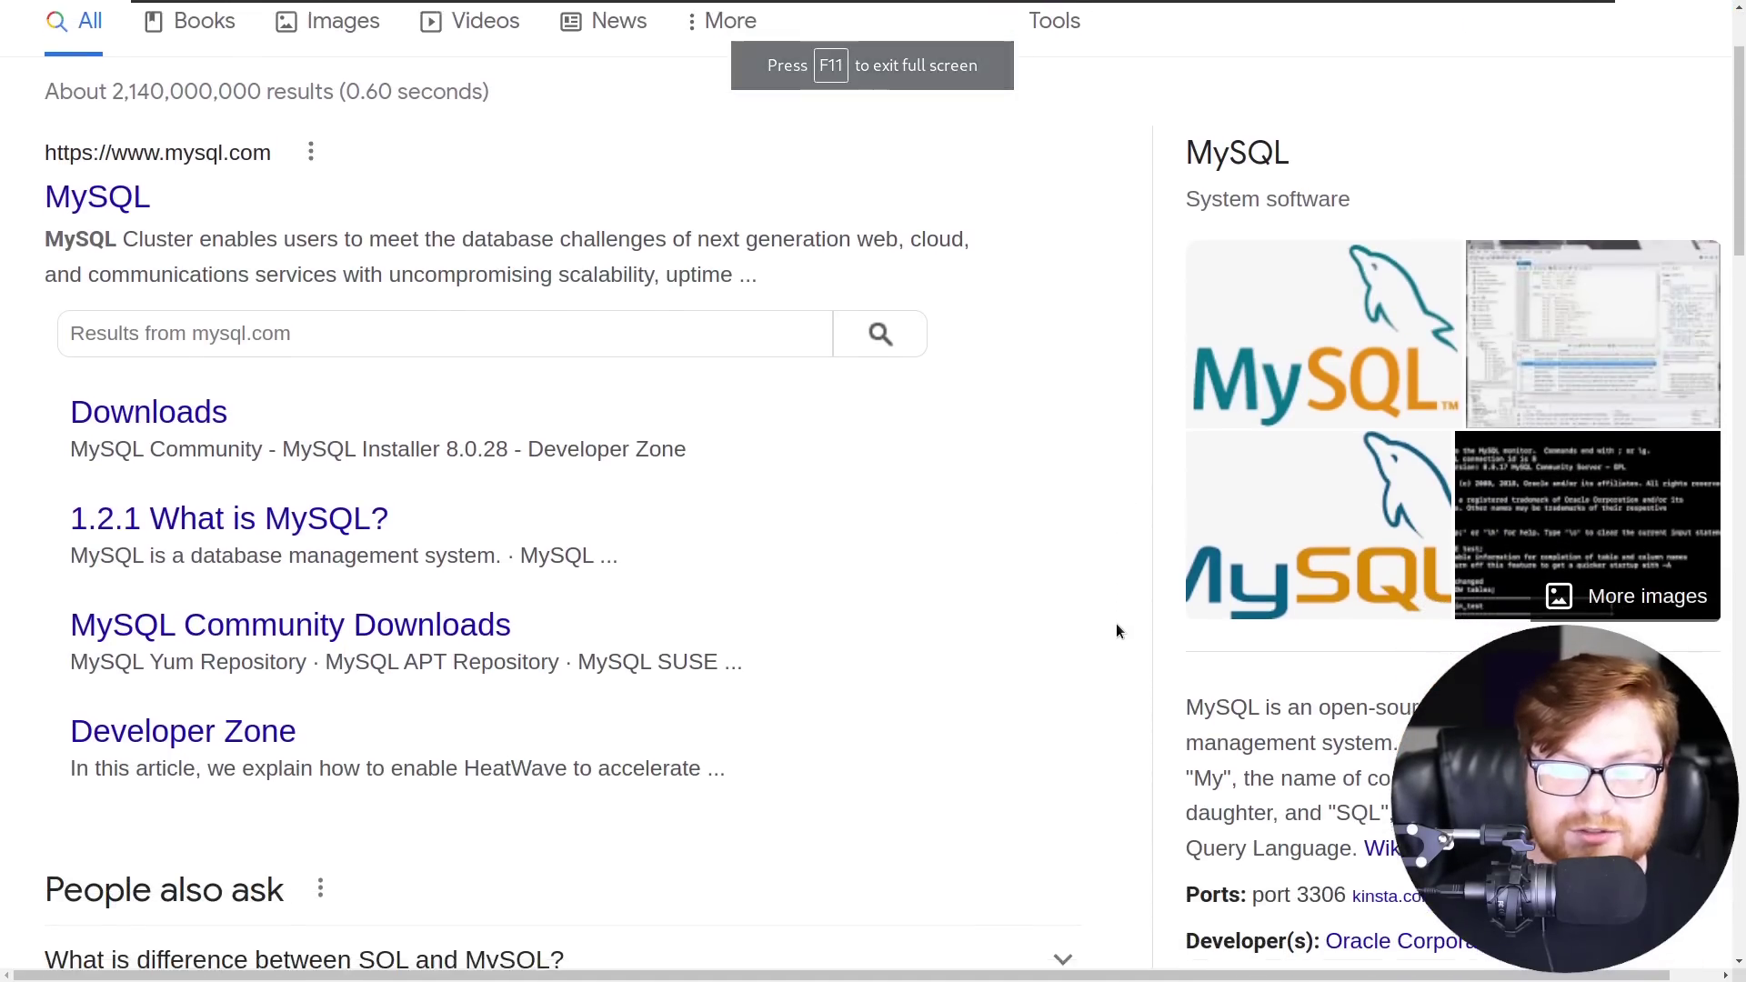
scroll(1116, 624, down, 1)
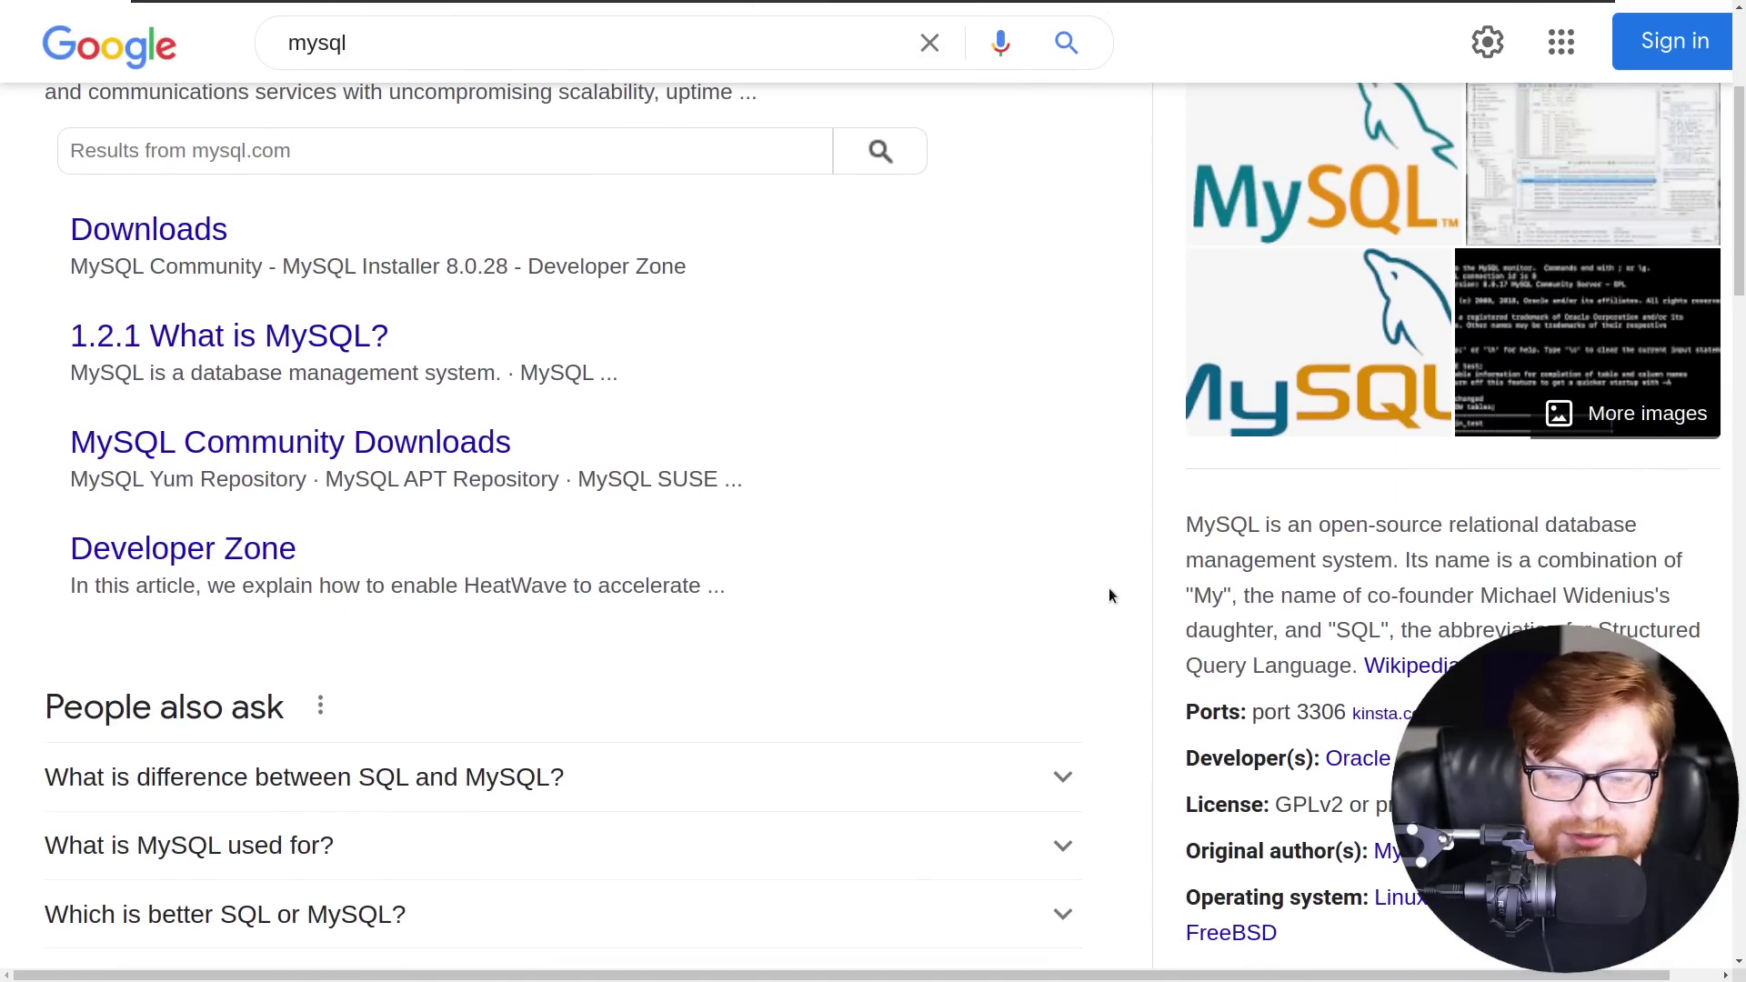
scroll(1110, 596, down, 1)
scroll(1108, 590, down, 1)
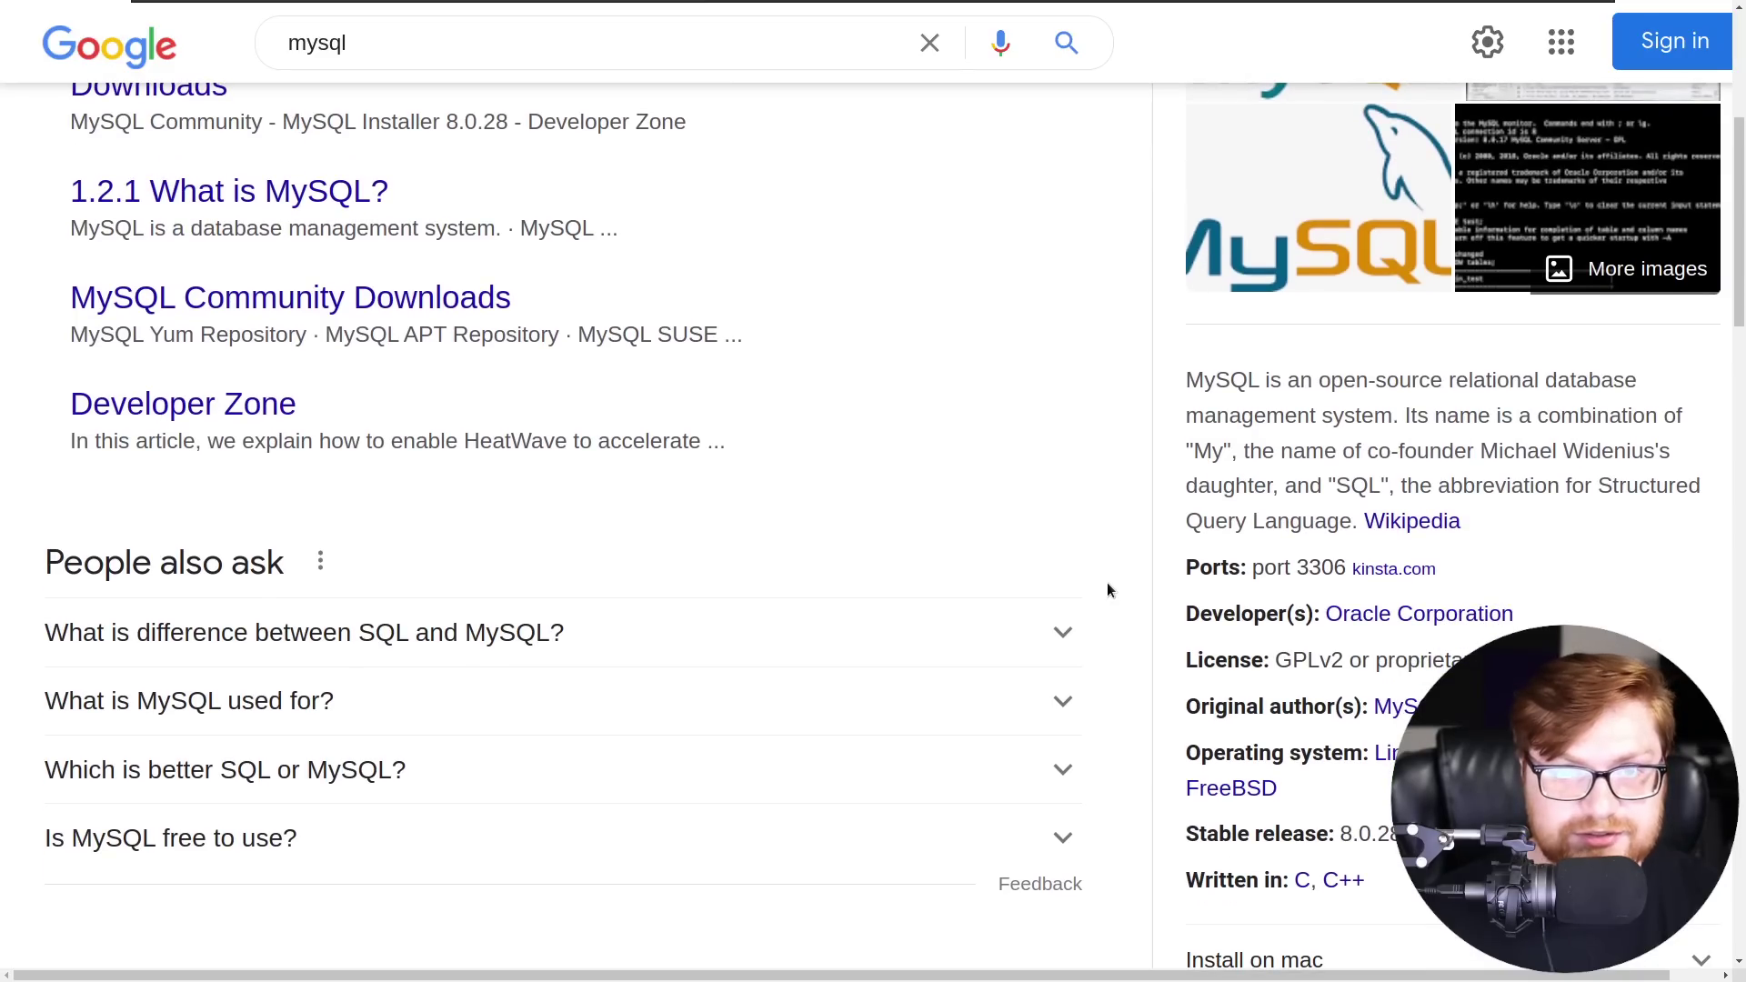
scroll(1108, 590, up, 5)
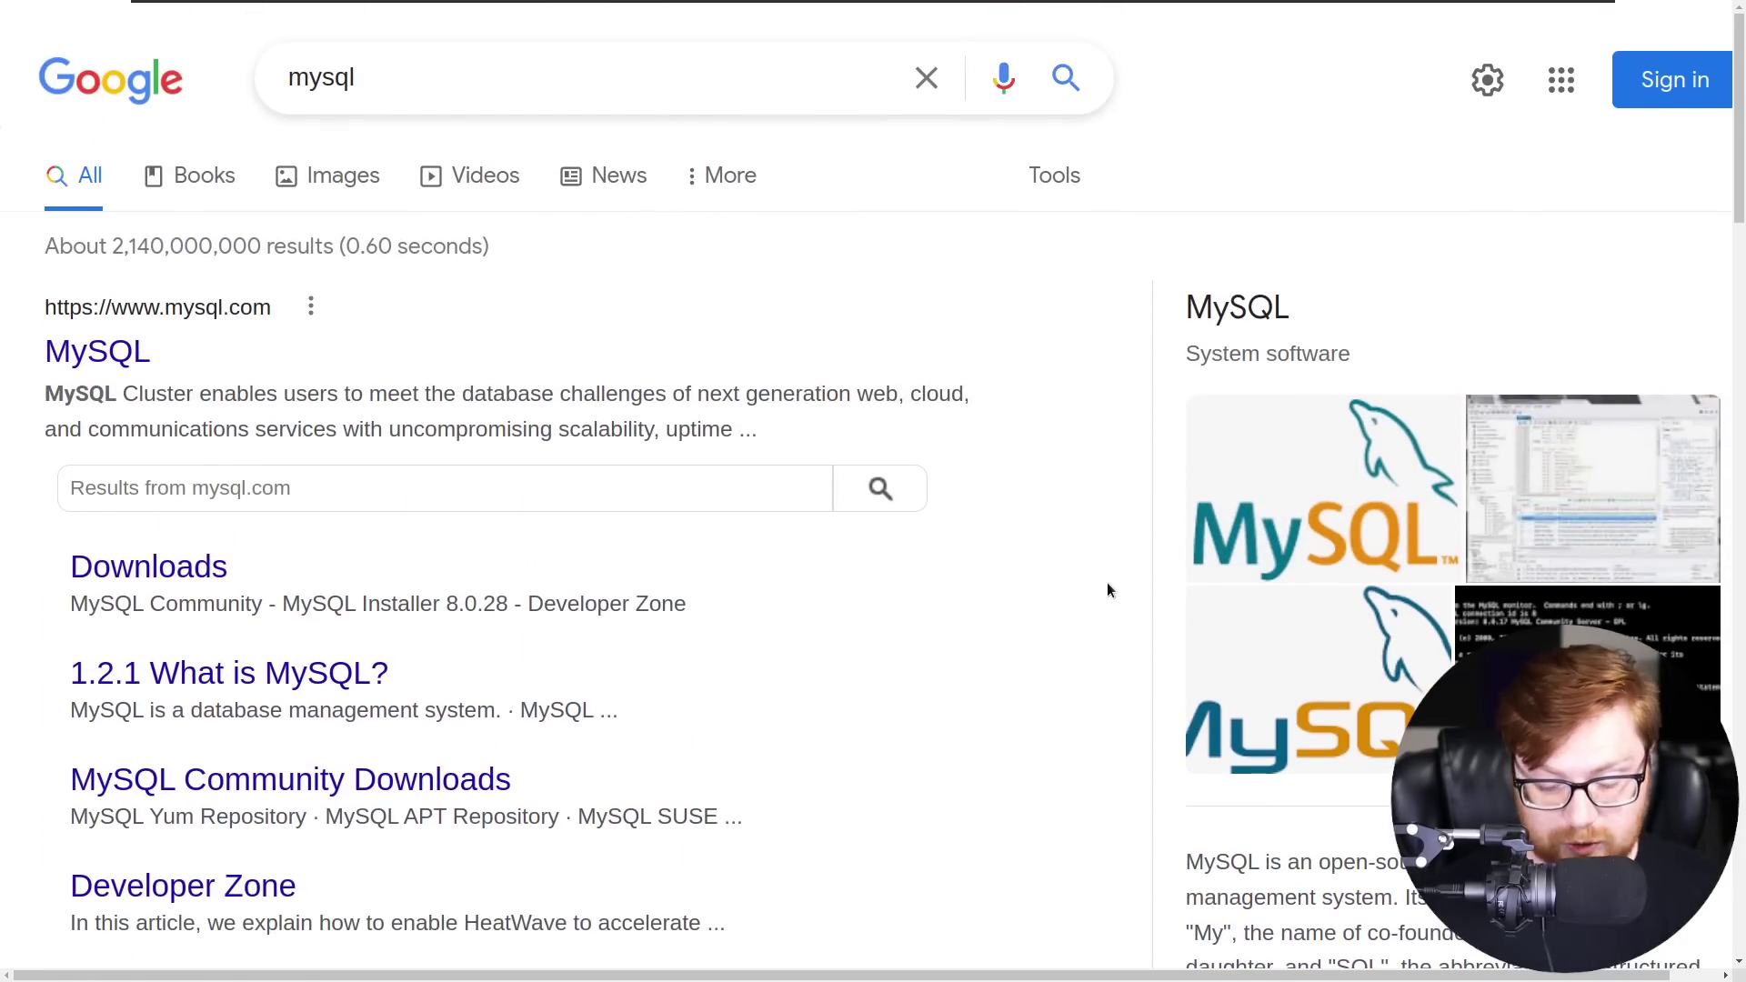
- Return to the payload list and examine the -- comment marker in the " OR 1 = 1 -- - payload
key(ctrl+Tab)
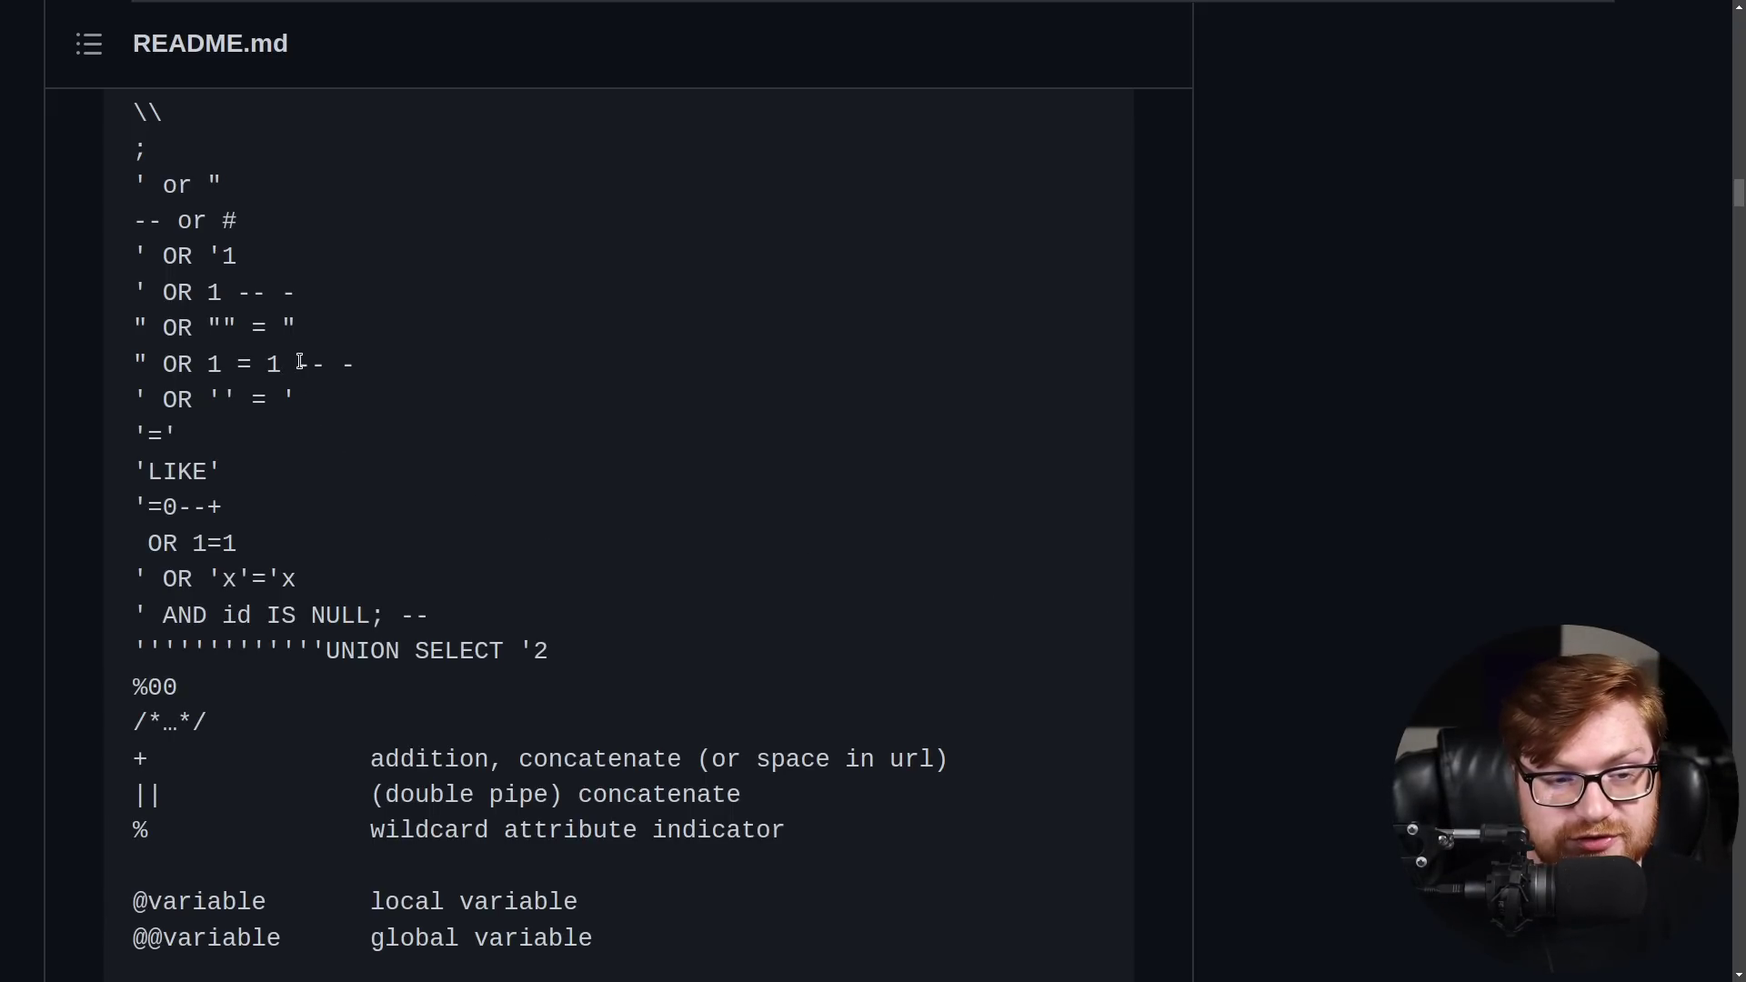
drag(300, 362, 329, 363)
click(328, 363)
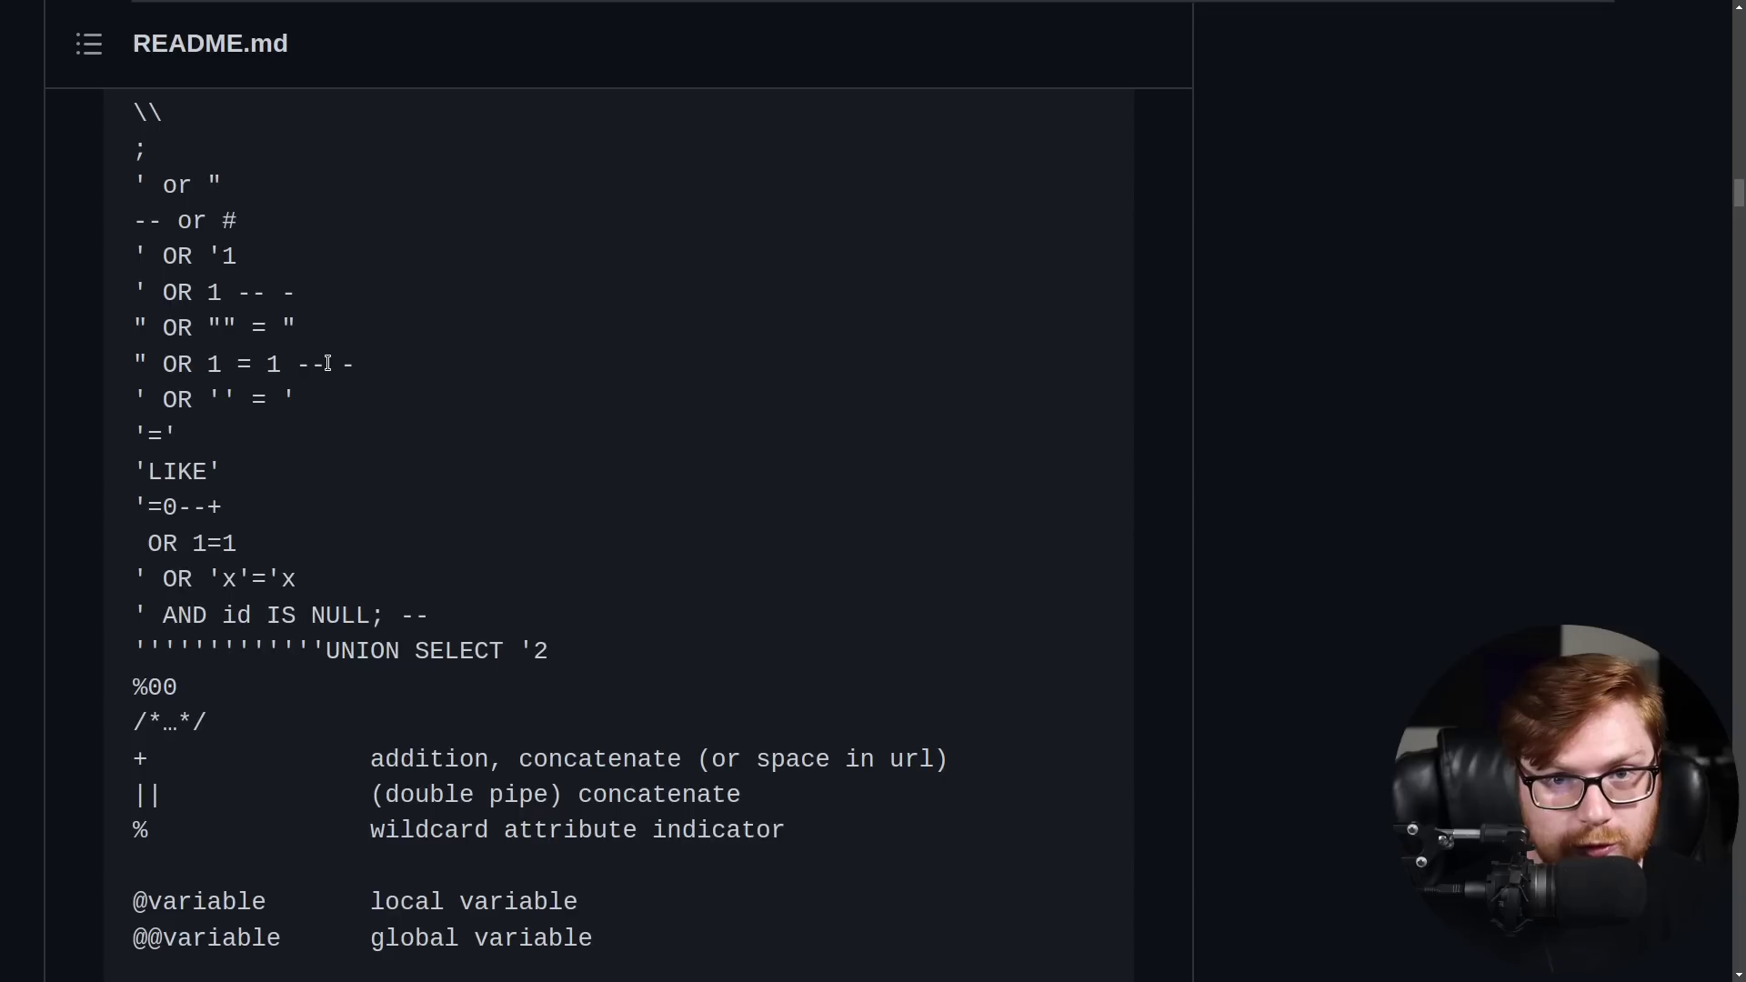
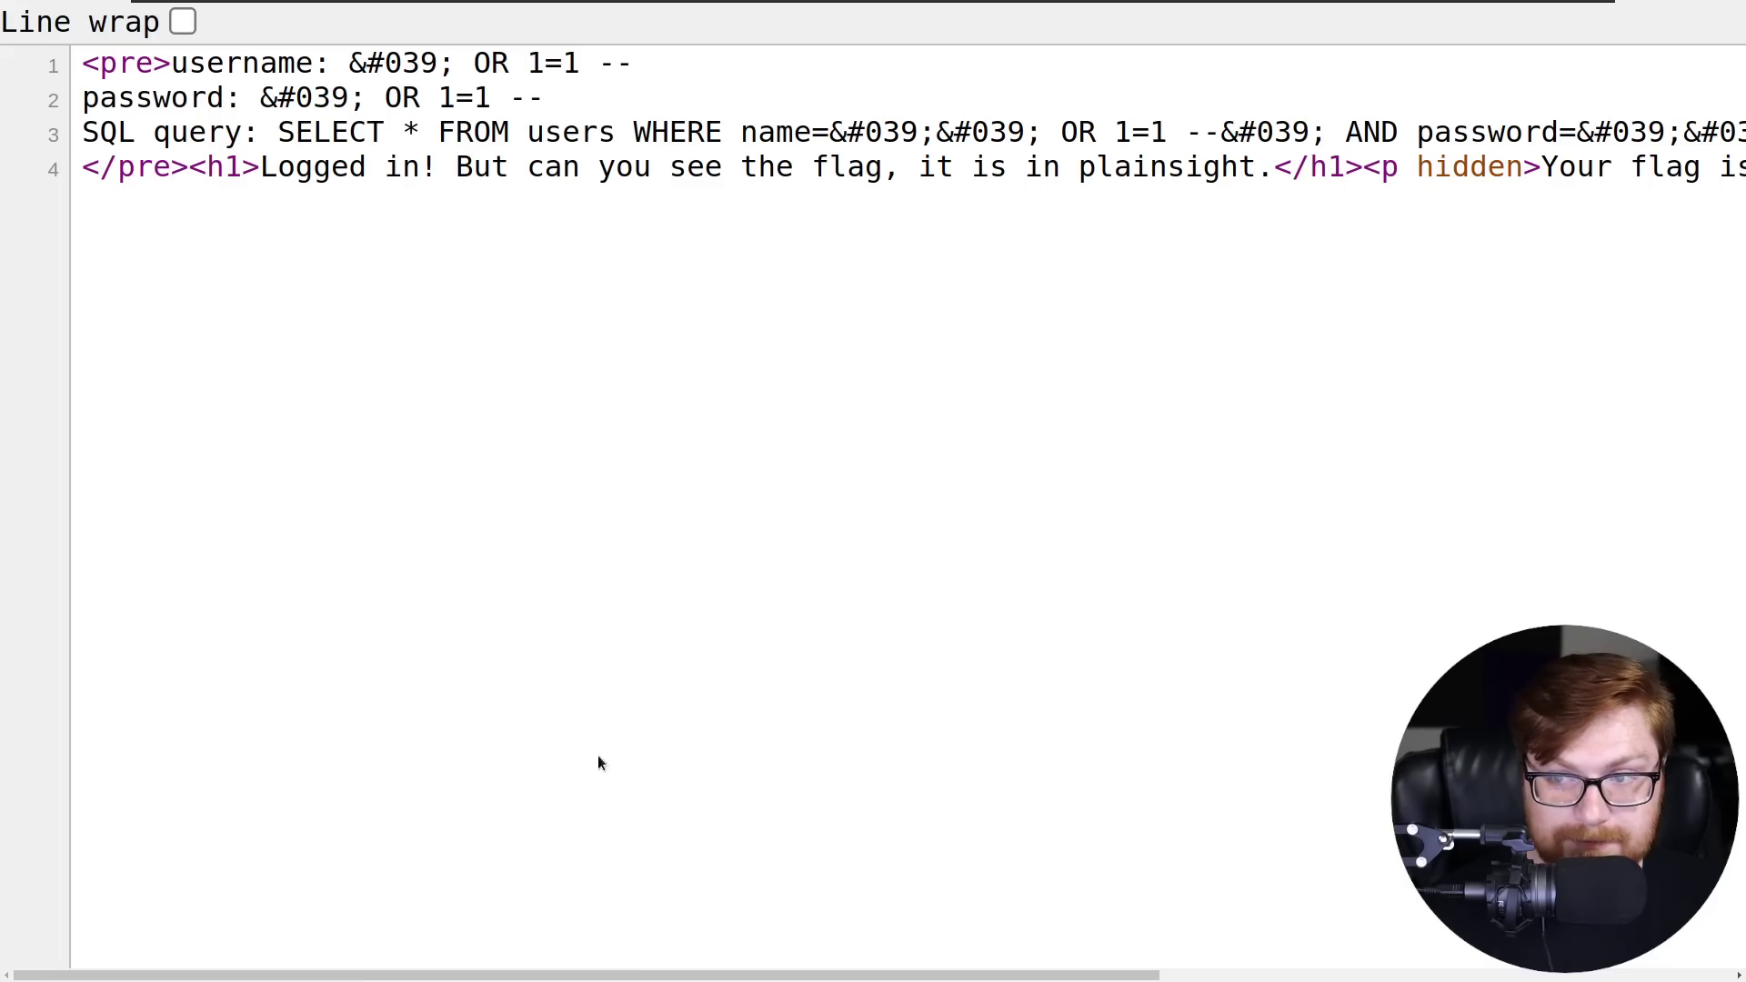
- Reduce the login result's page source to 175%, read the flag in its hidden paragraph and leave full screen
key(ctrl+minus)
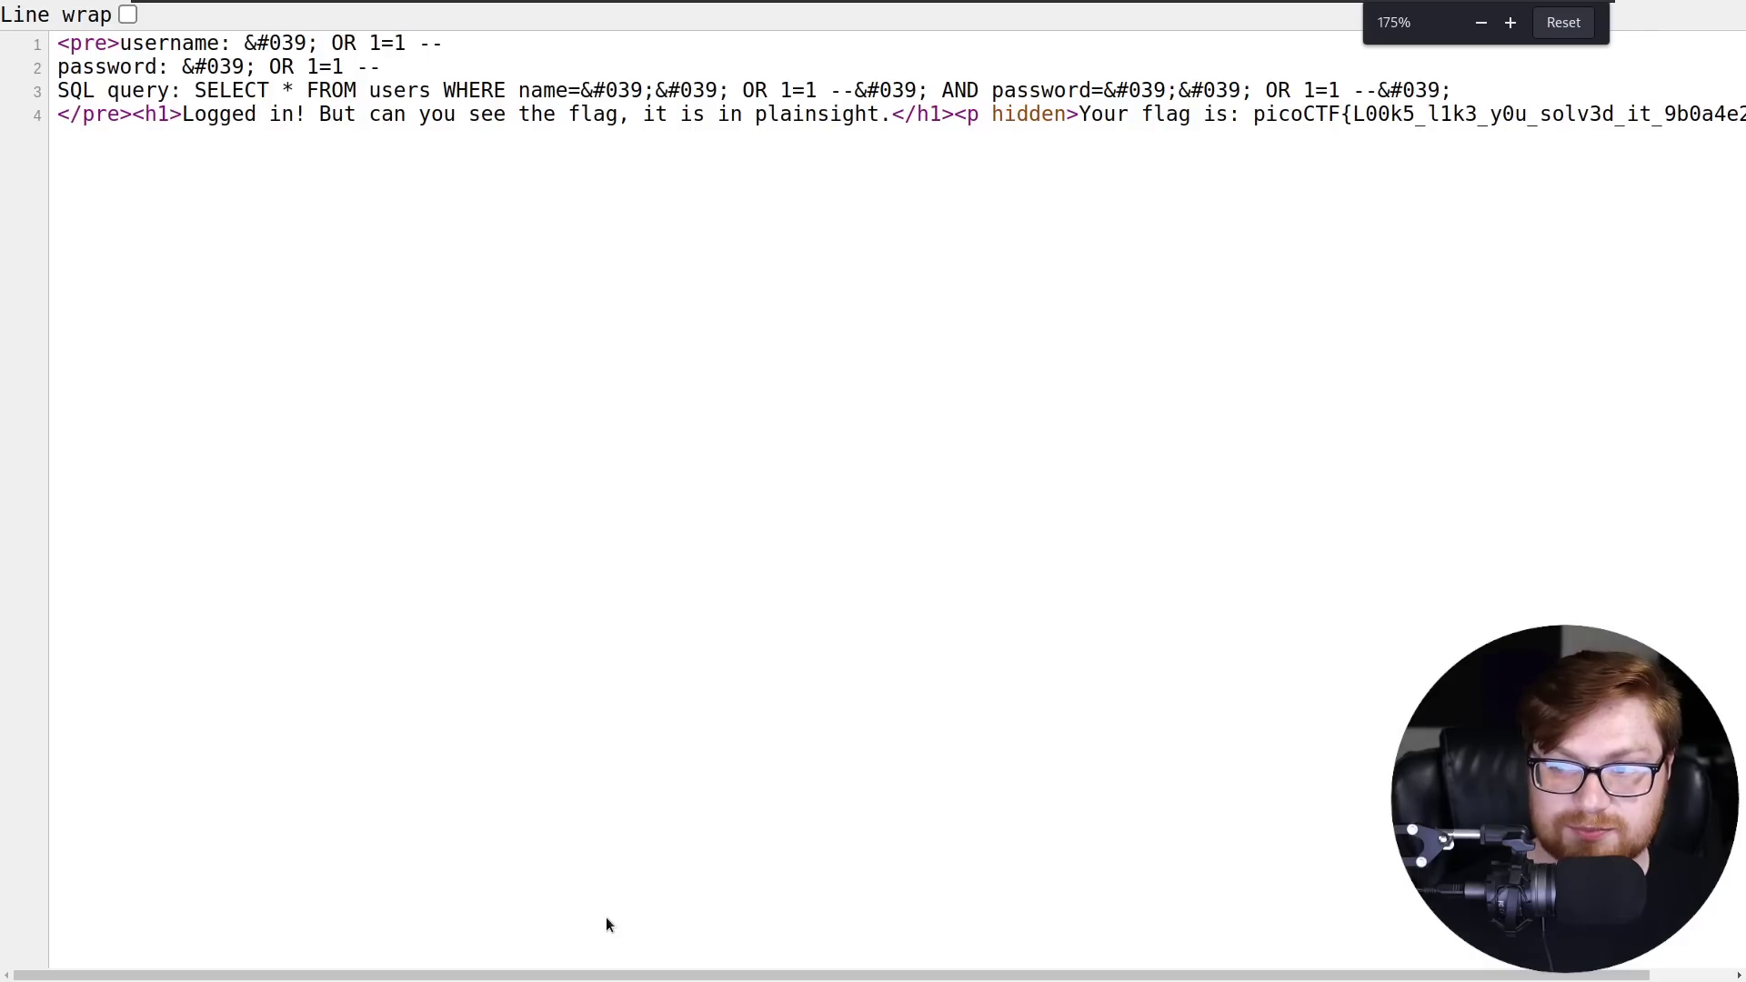
drag(585, 978, 667, 978)
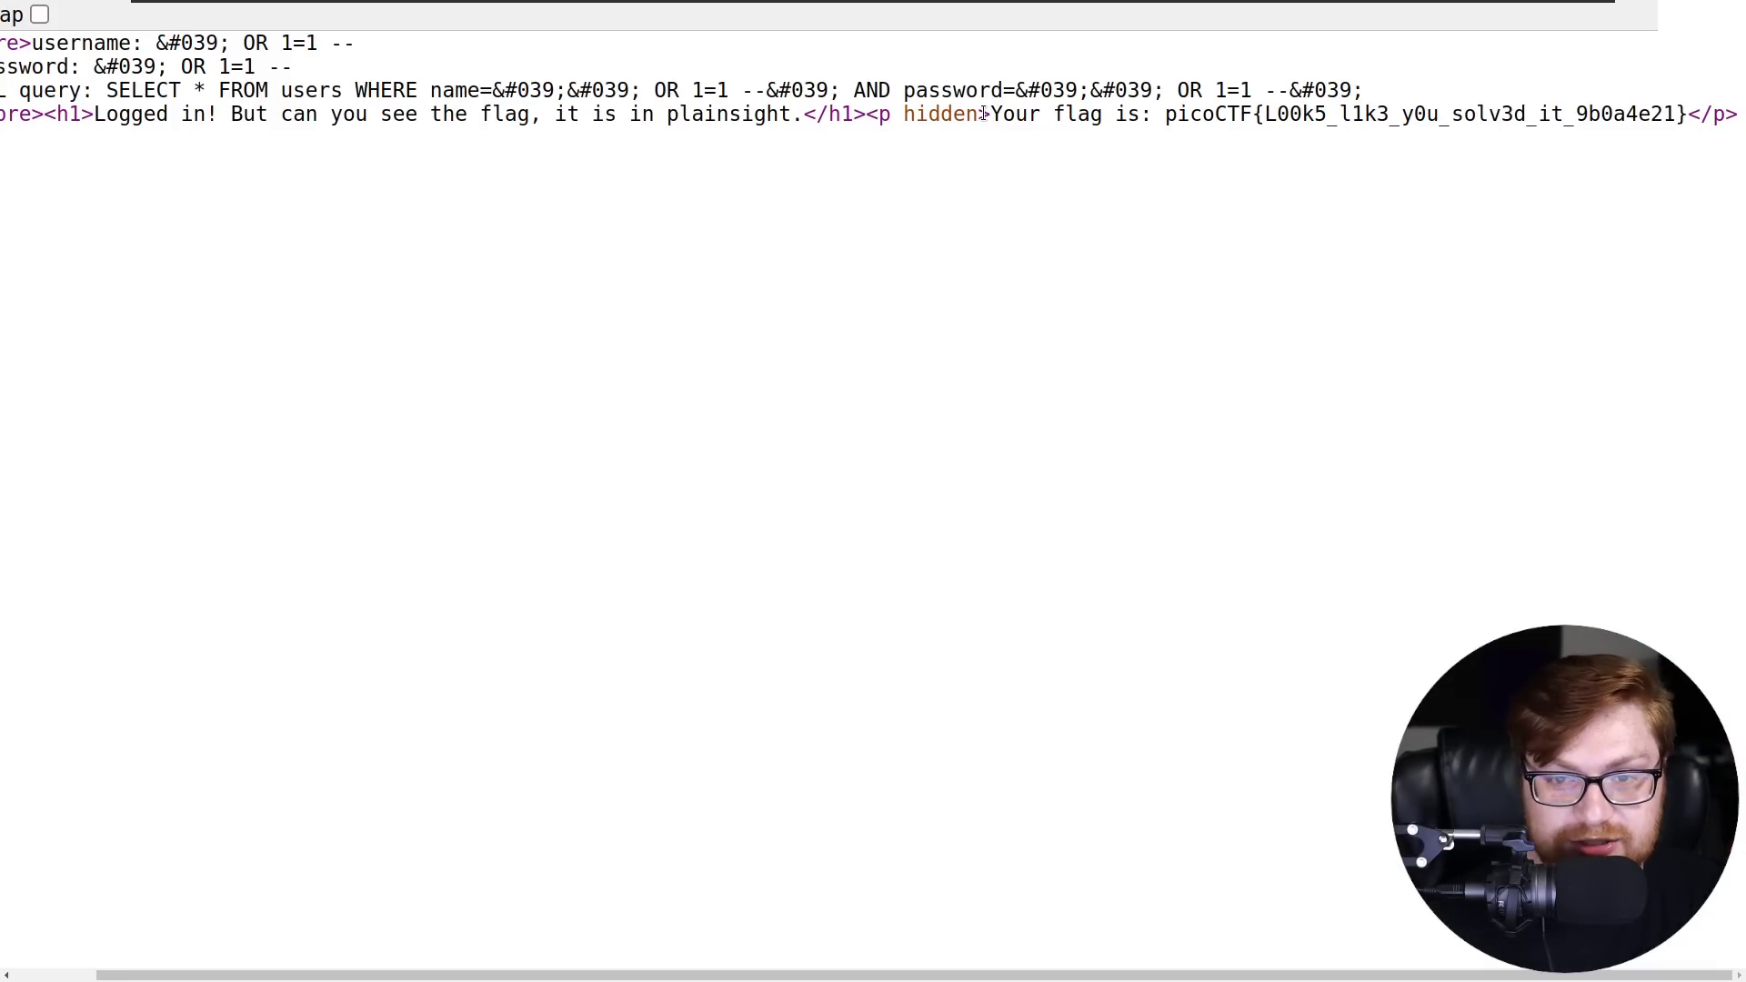
drag(985, 113, 1688, 114)
click(1611, 121)
drag(1158, 114, 1682, 114)
click(1687, 116)
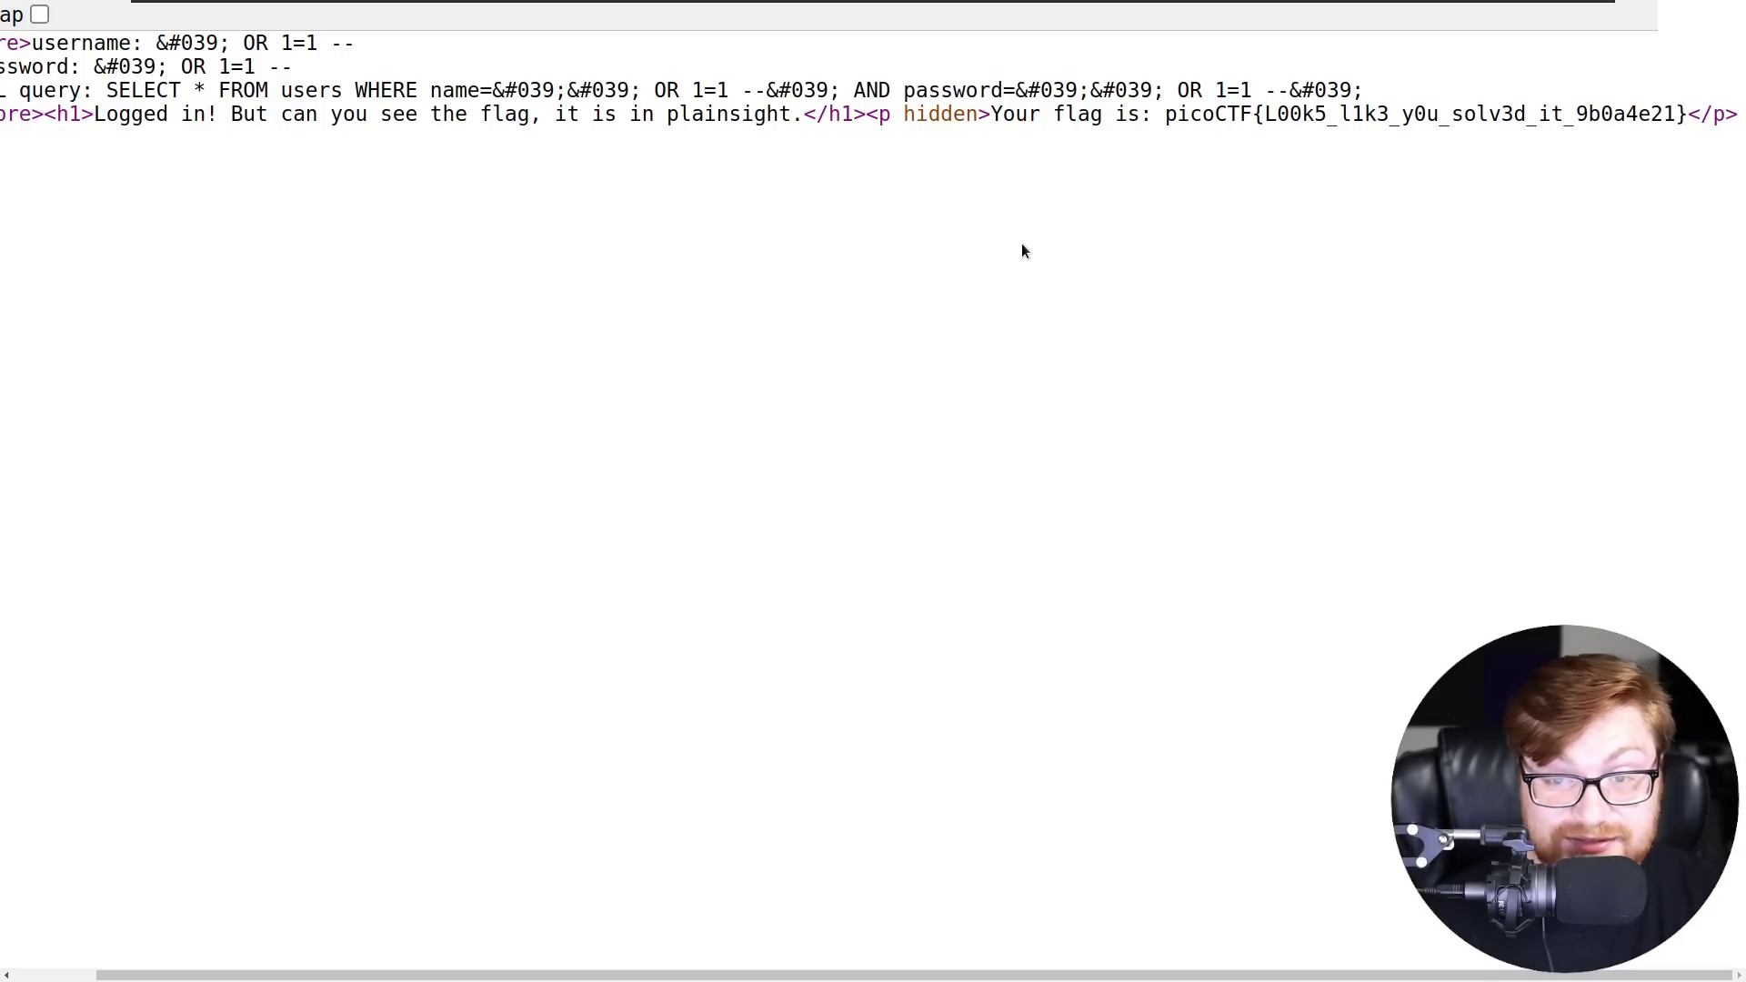
key(F11)
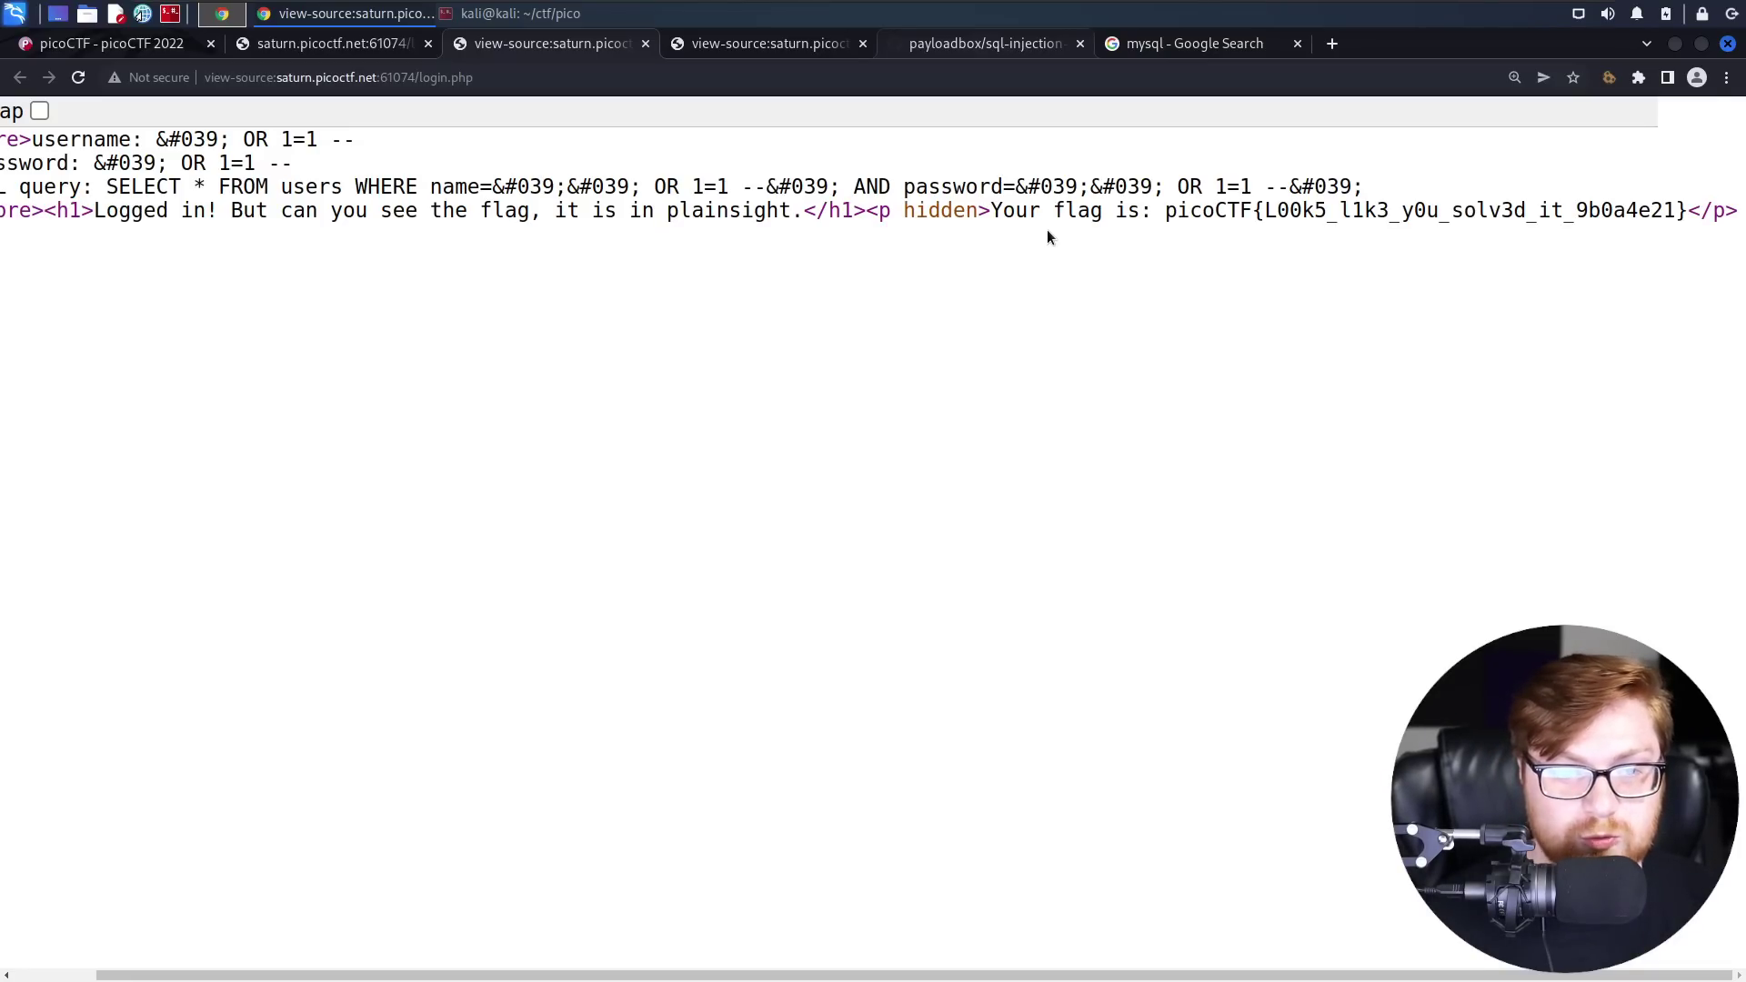
click(351, 44)
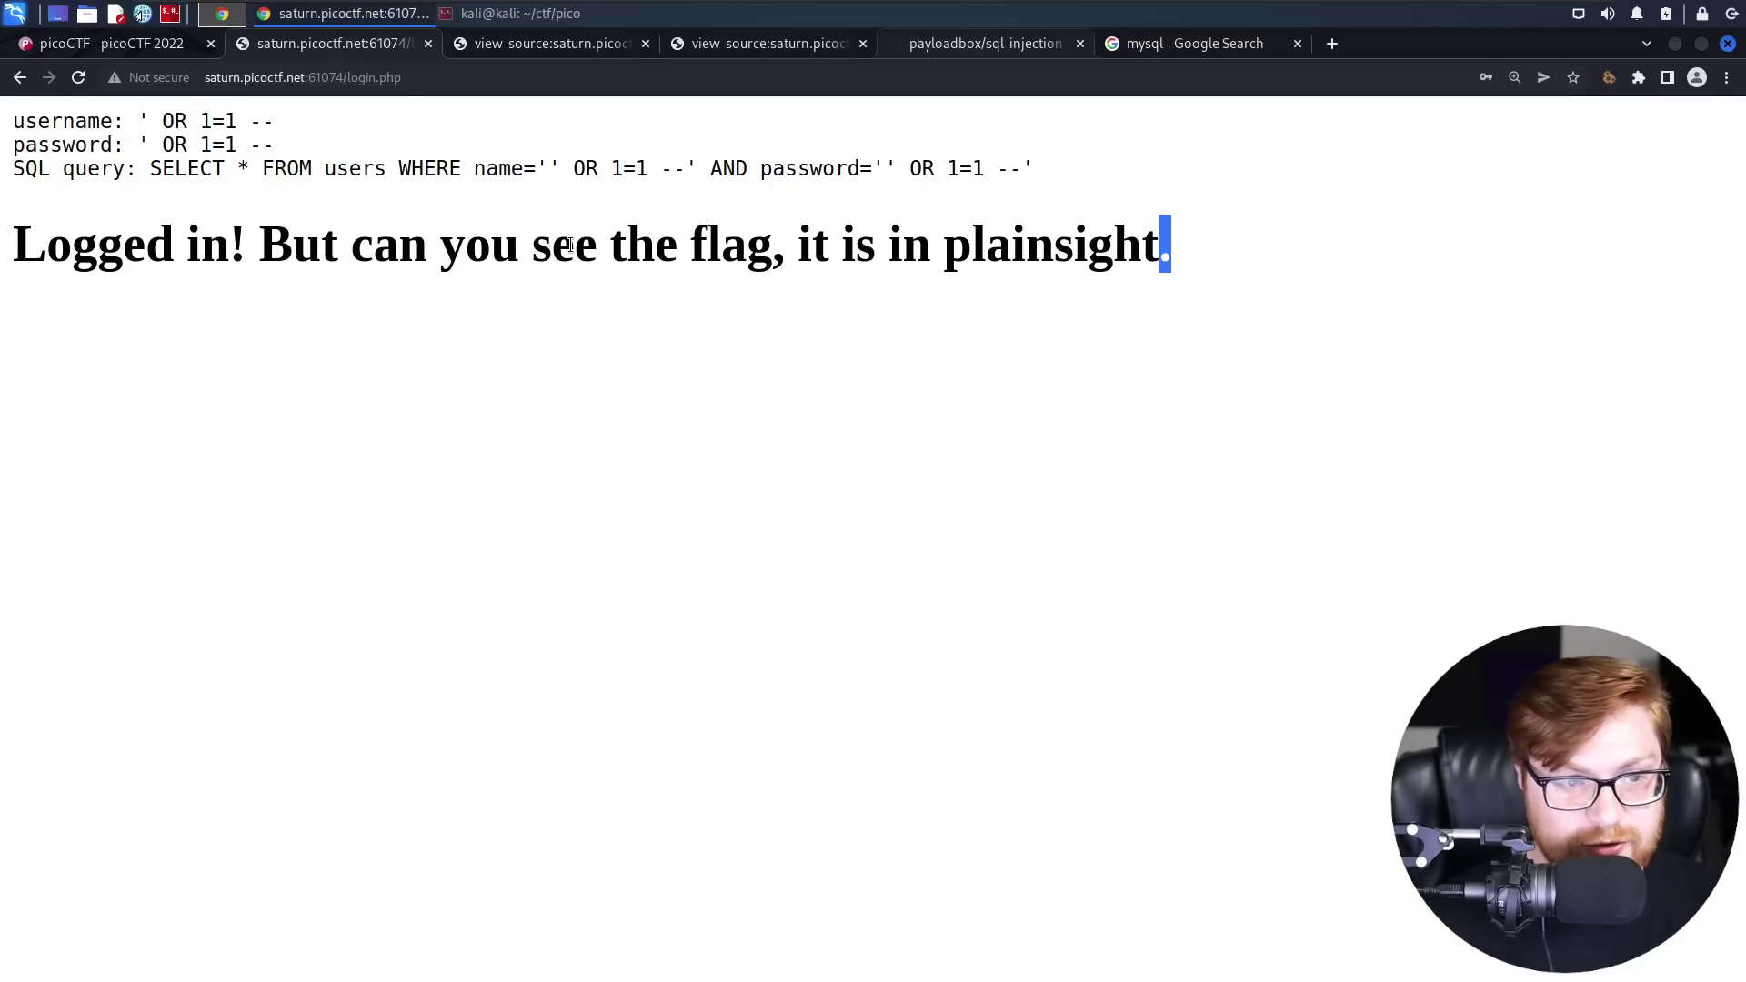
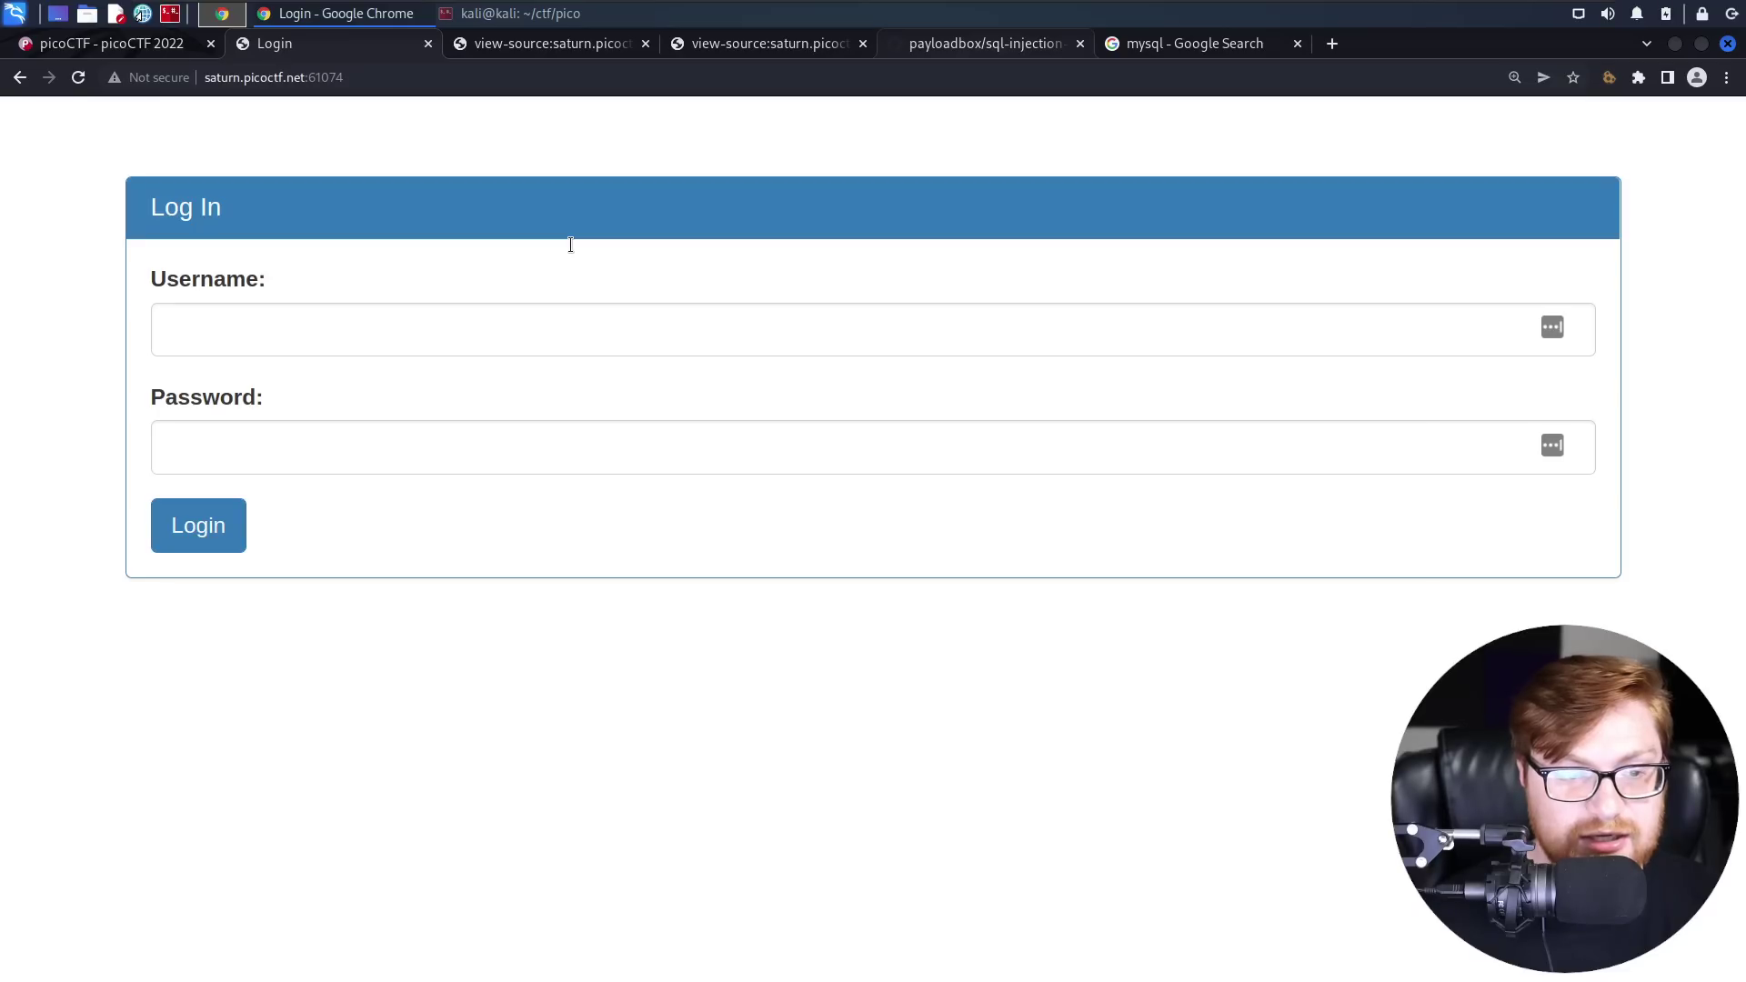
key(ctrl+l)
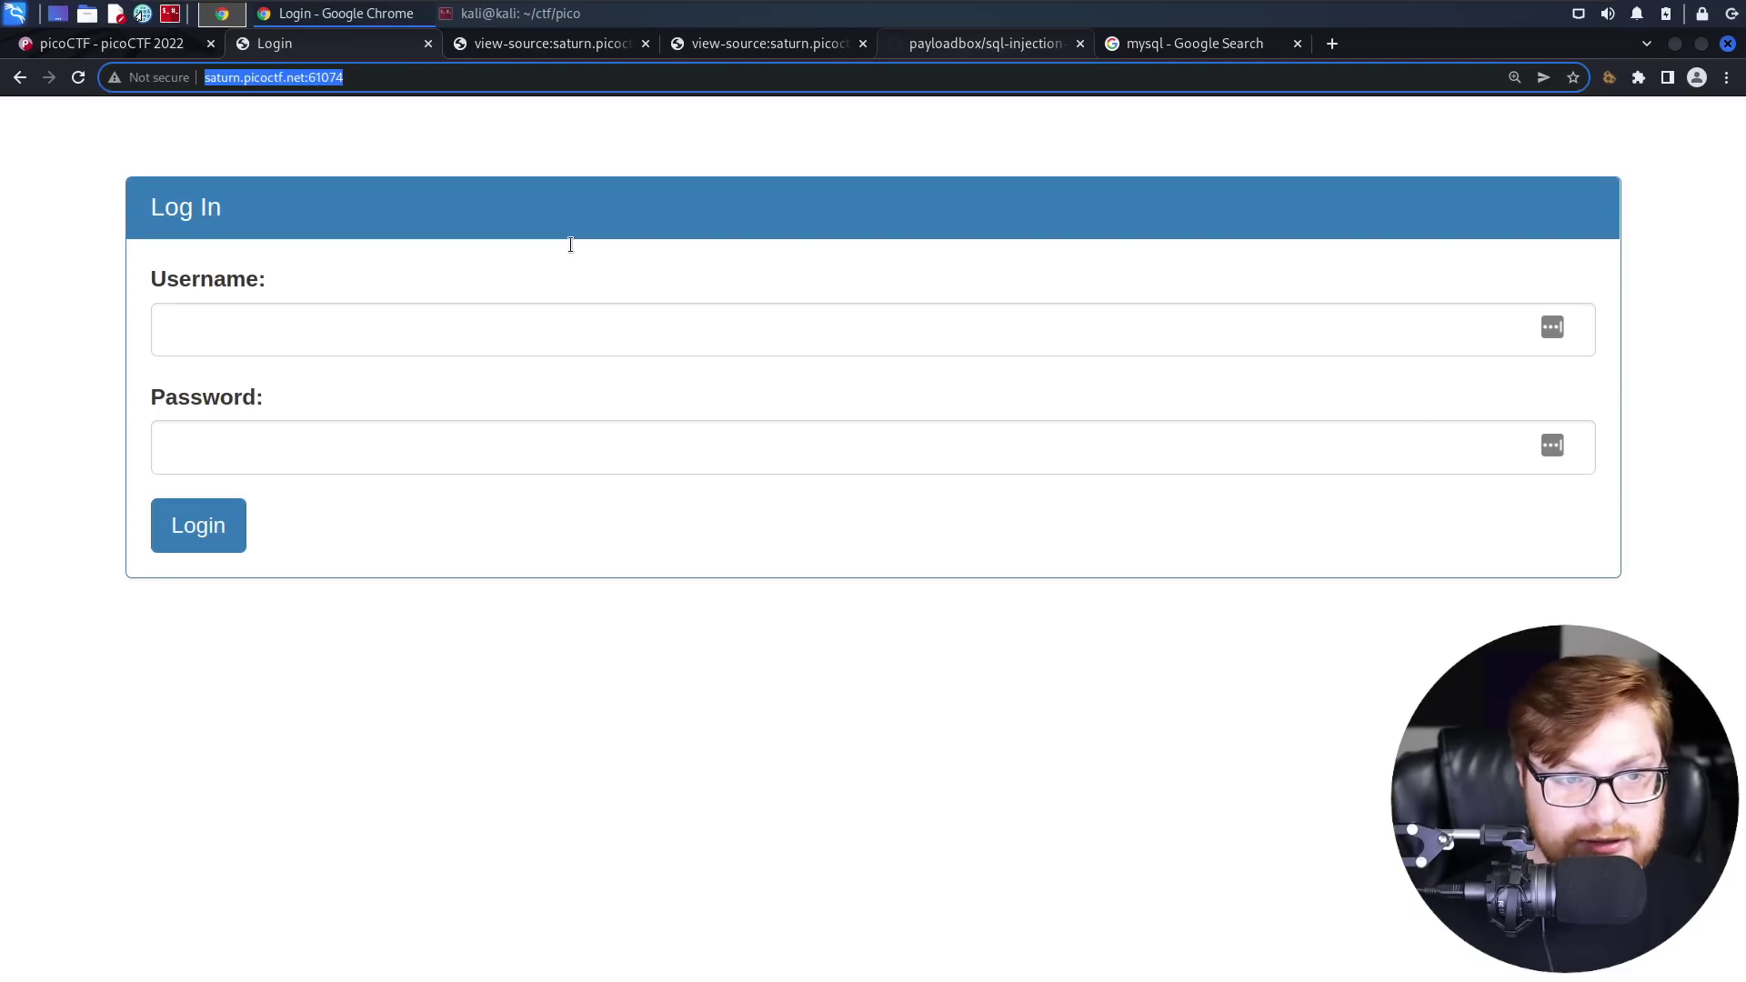
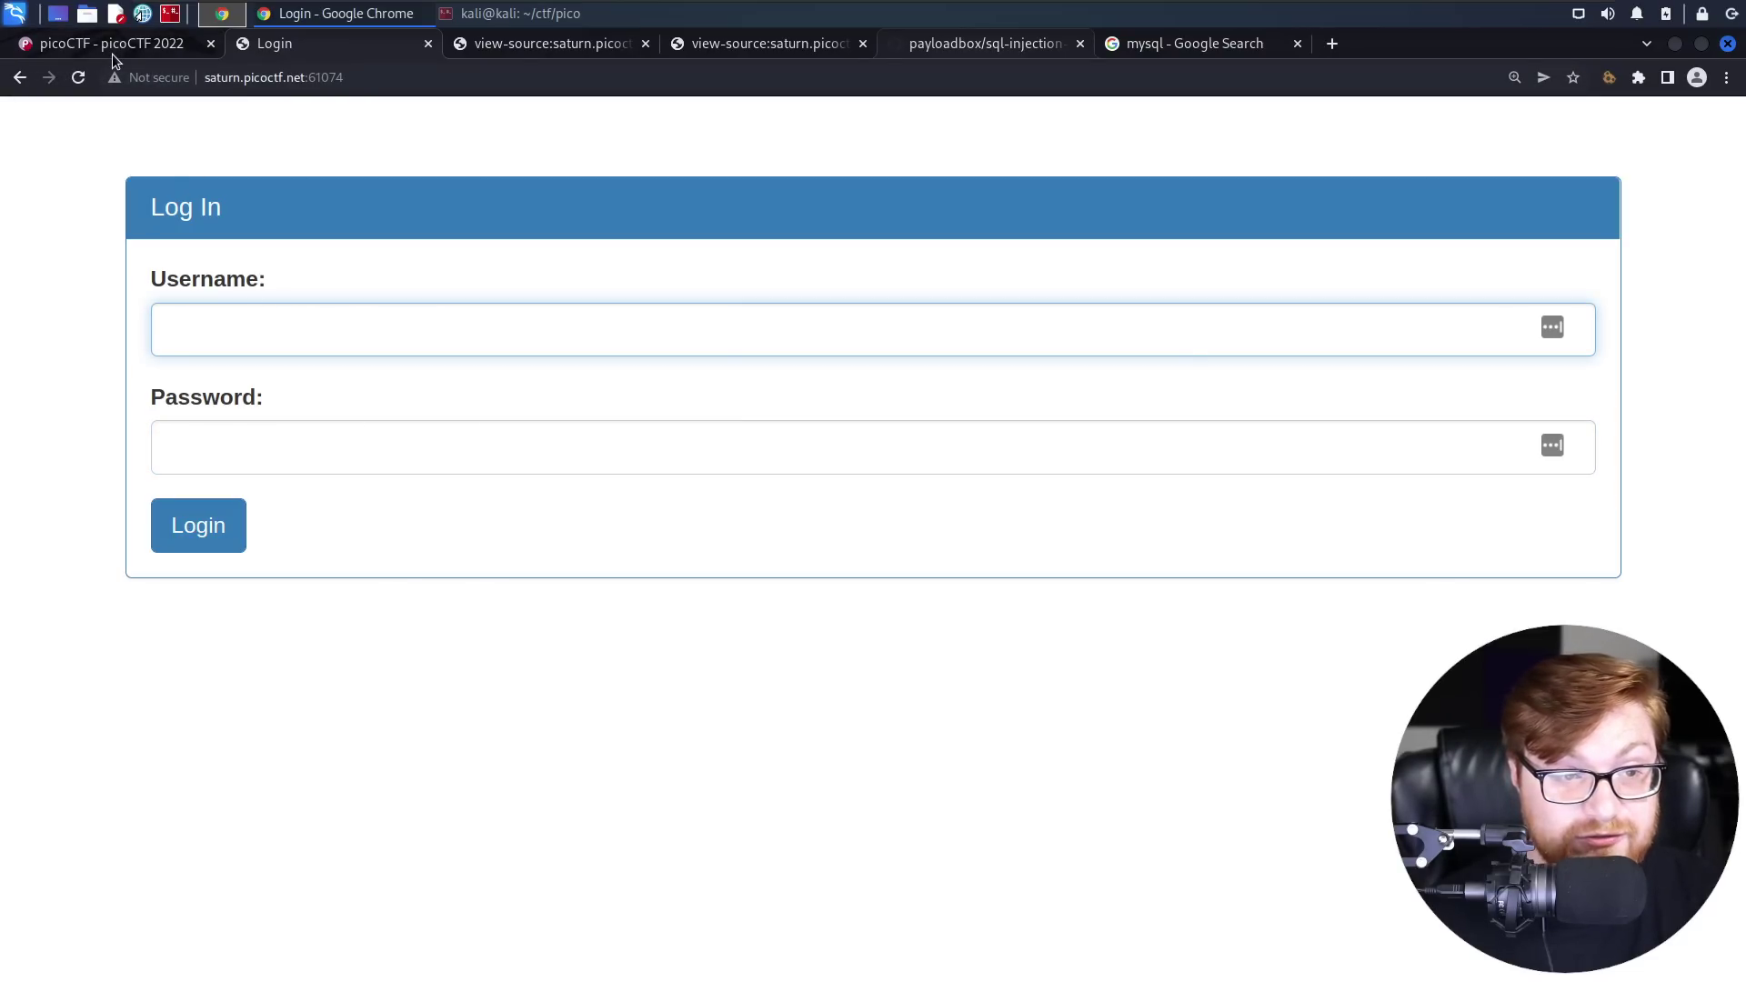
click(113, 54)
click(663, 929)
text(http://saturn.picoctf.net:61074/)
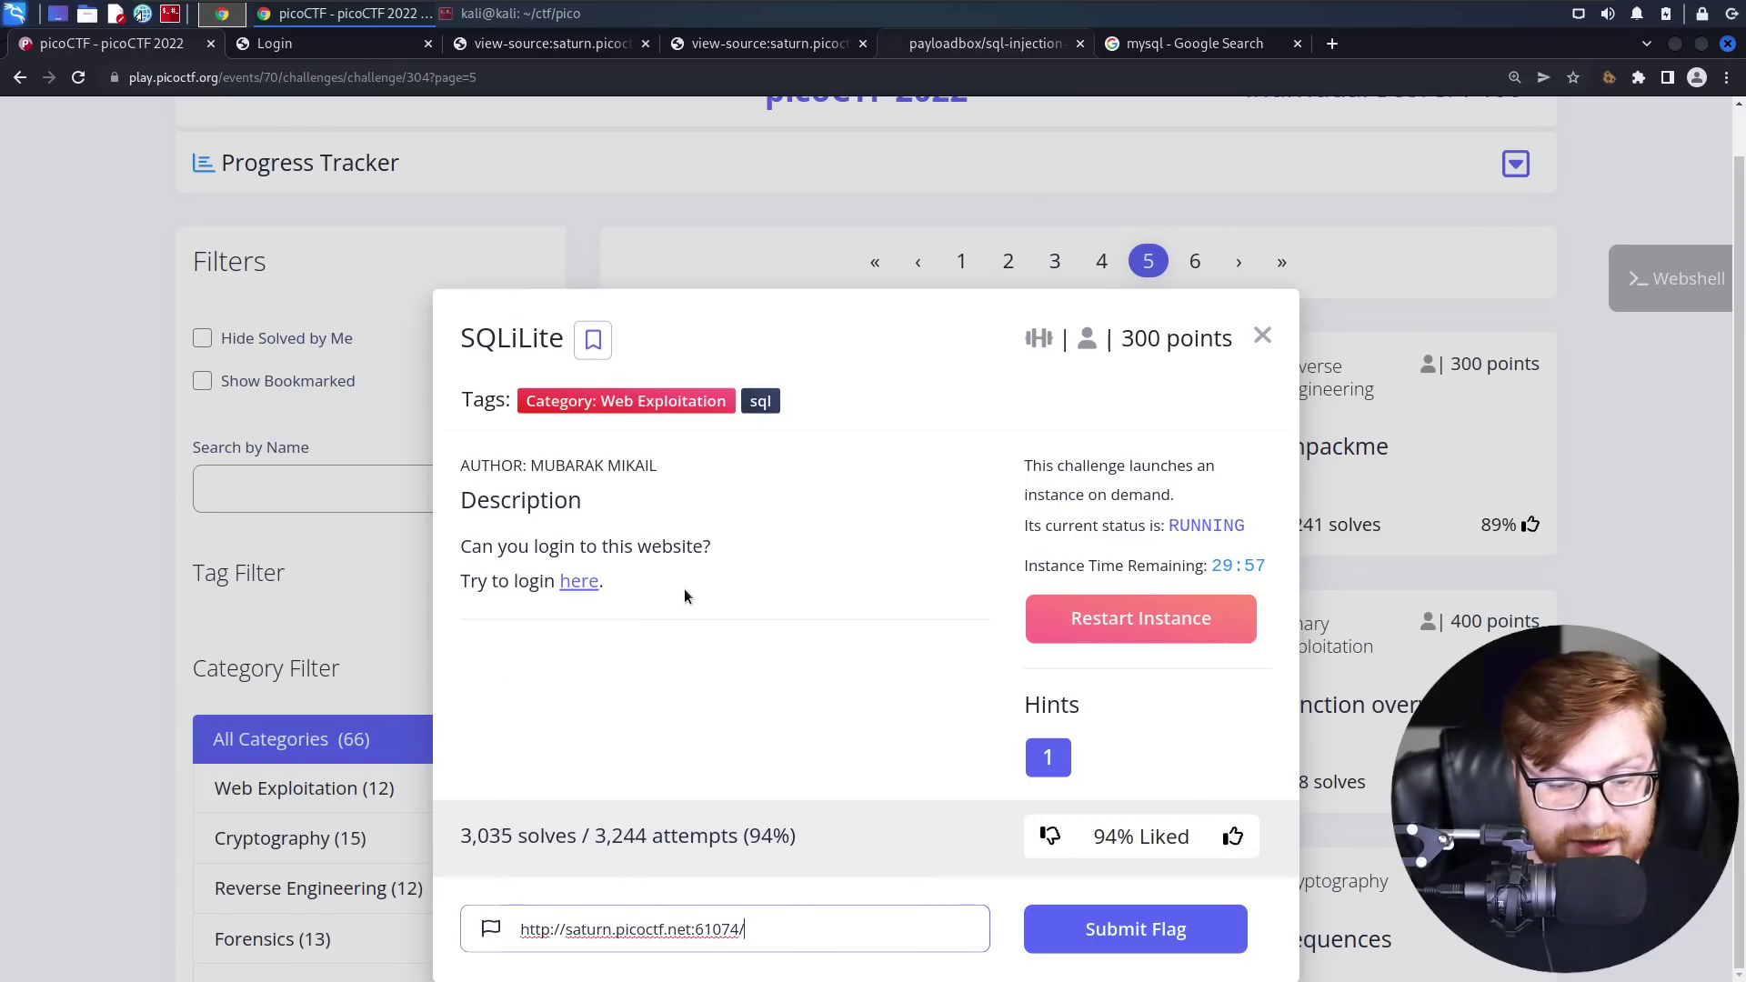
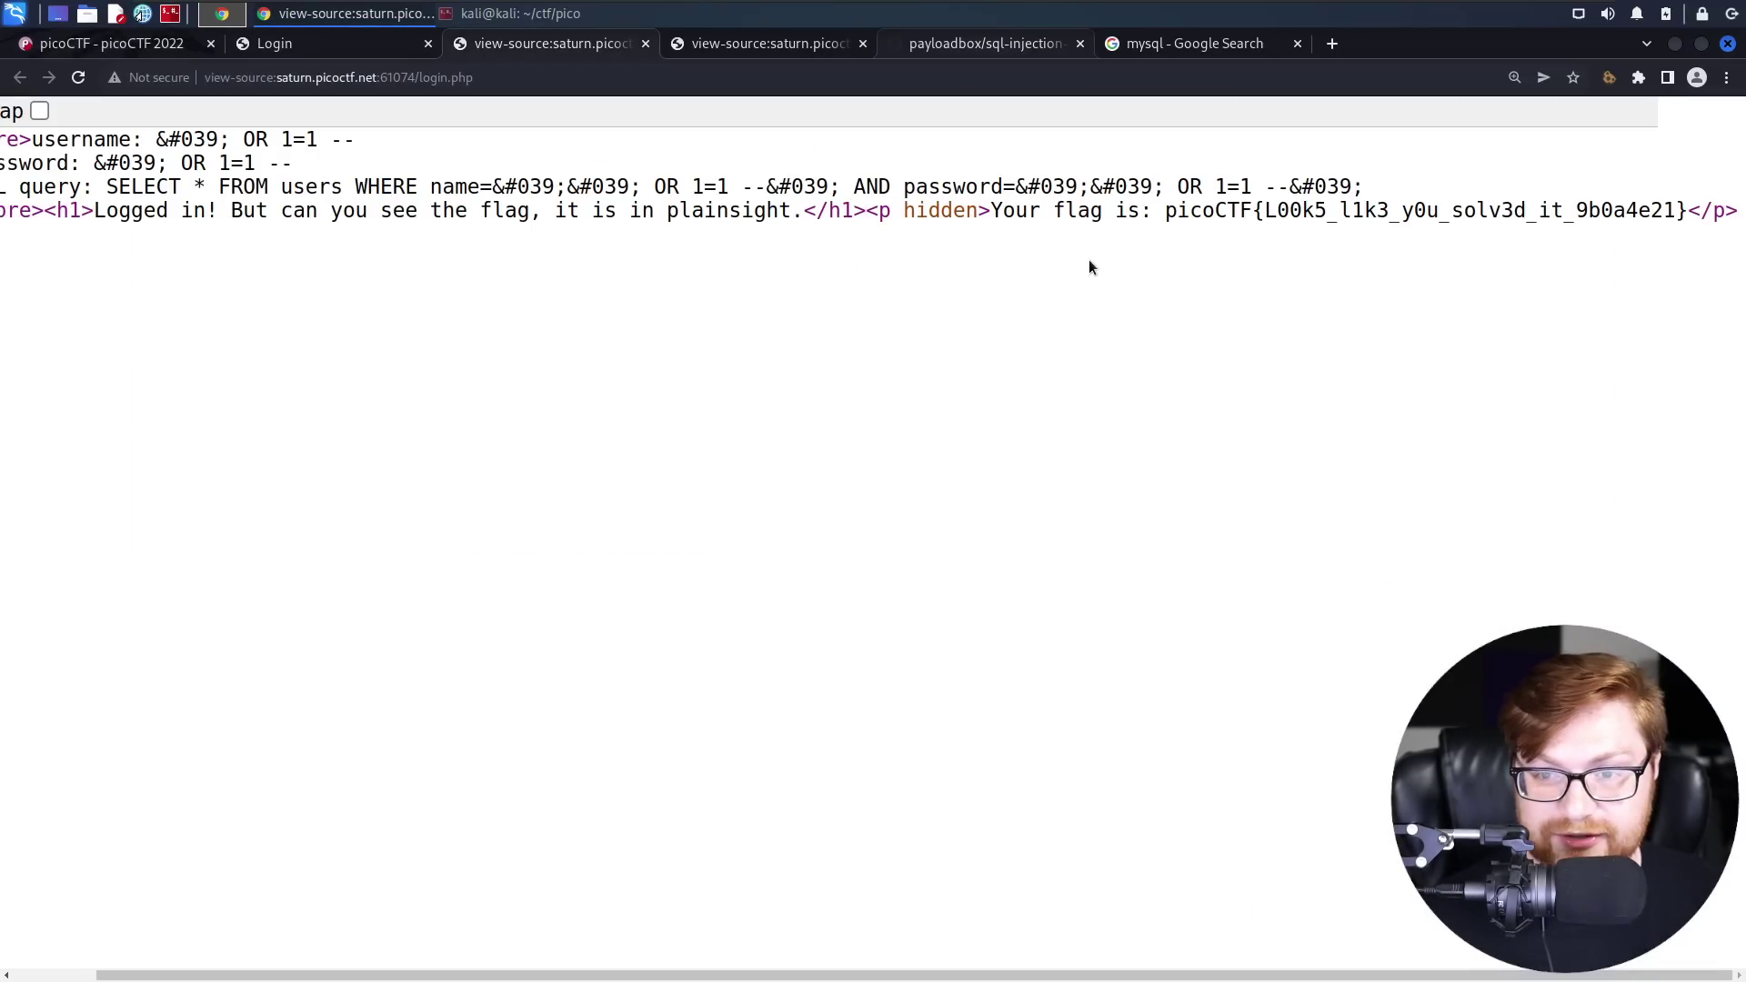
- Copy the flag from the login result's page source into the SQLiLite challenge's flag field, replacing the pasted URL, and submit it
drag(1167, 212, 1682, 210)
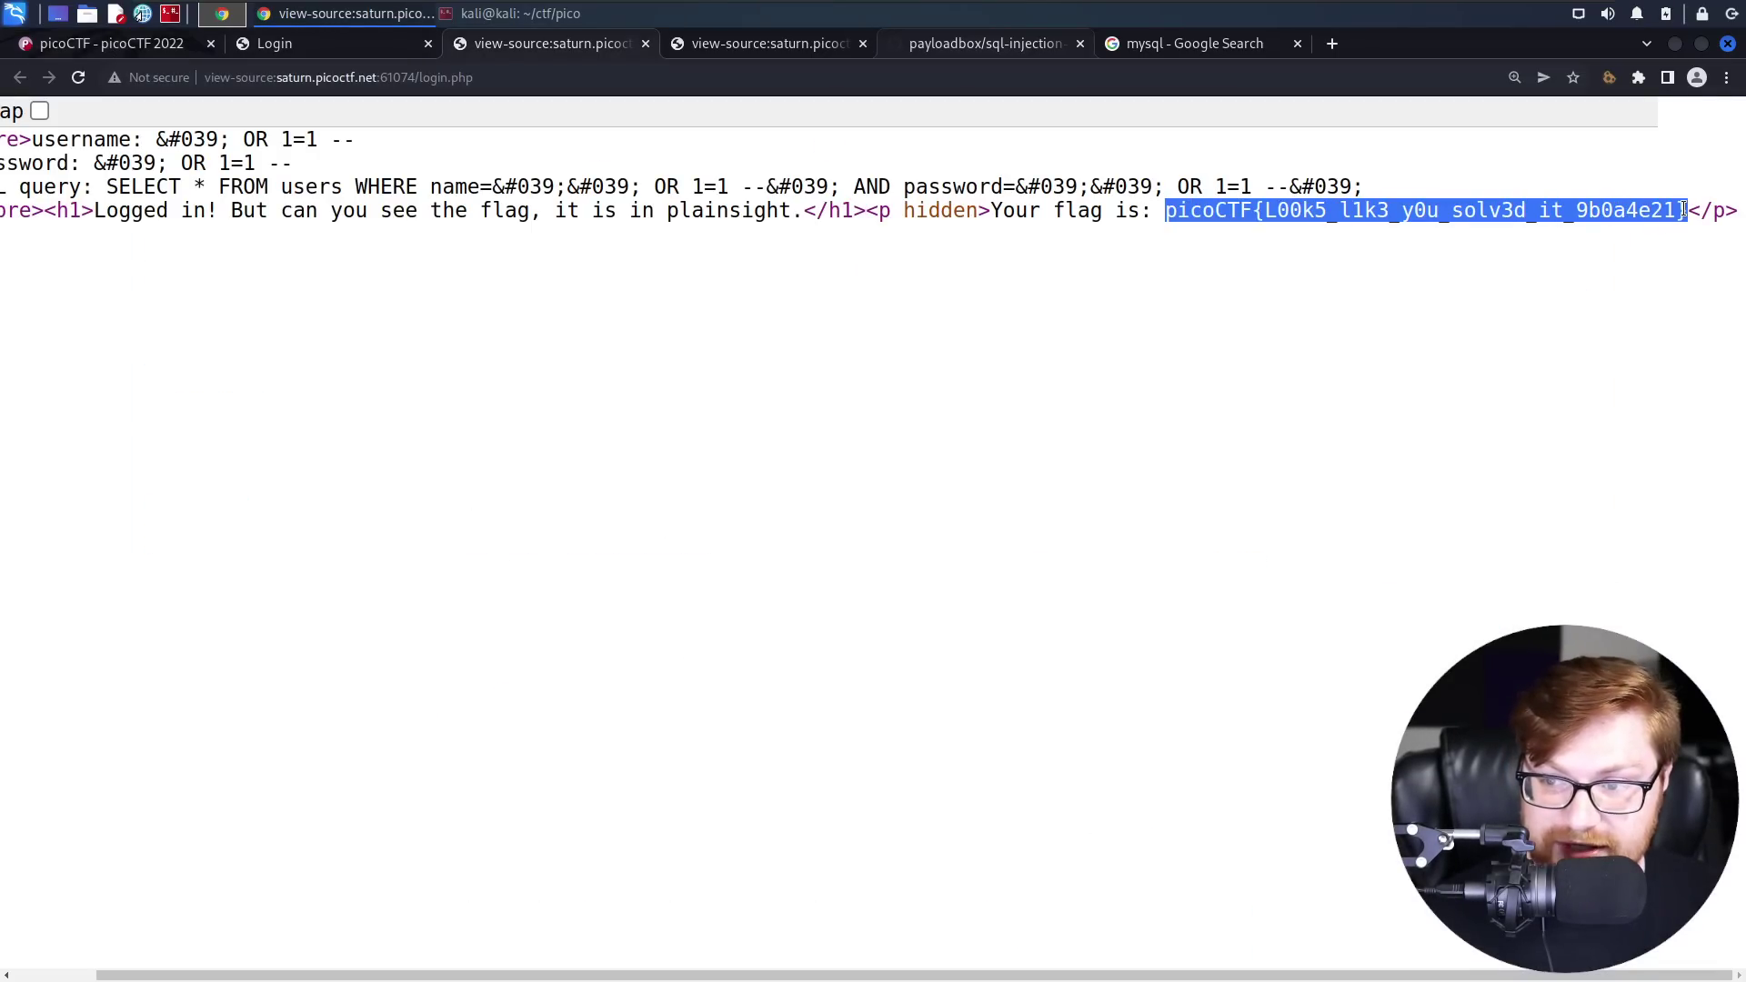
click(112, 43)
triple_click(728, 928)
click(696, 928)
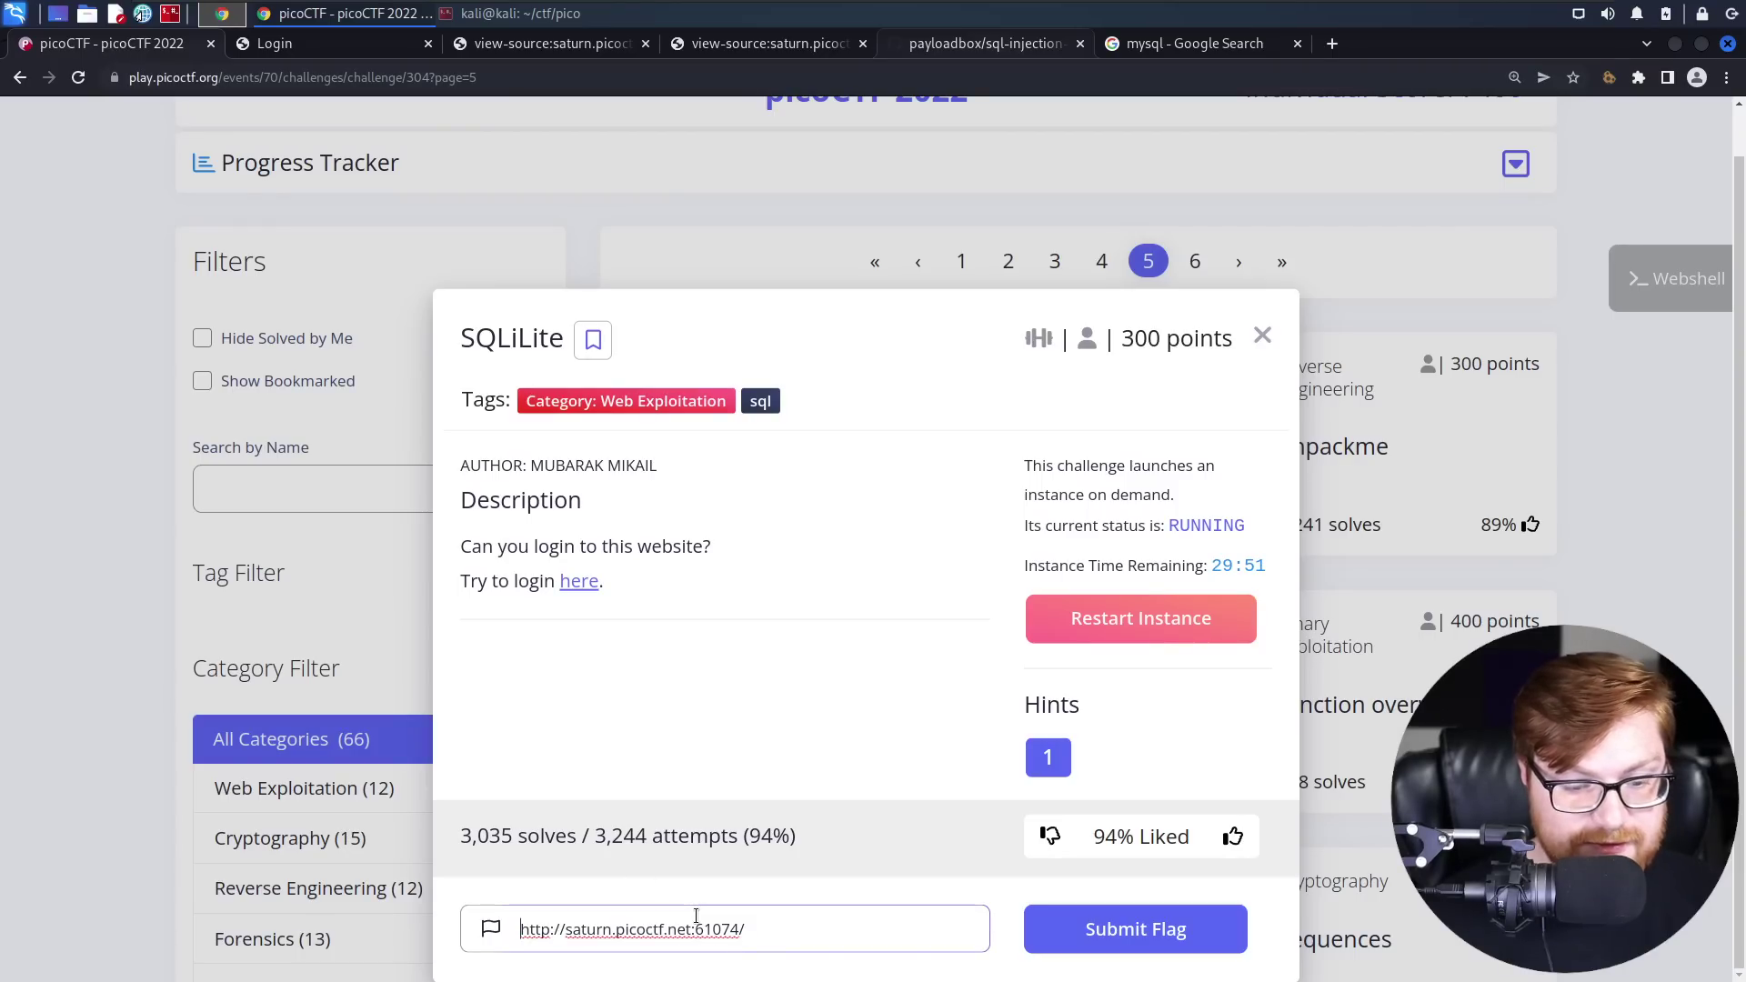
key(ctrl+a)
key(BackSpace)
text(picoCTF{L00k5_l1k3_y0u_solv3d_it_9b0a4e21})
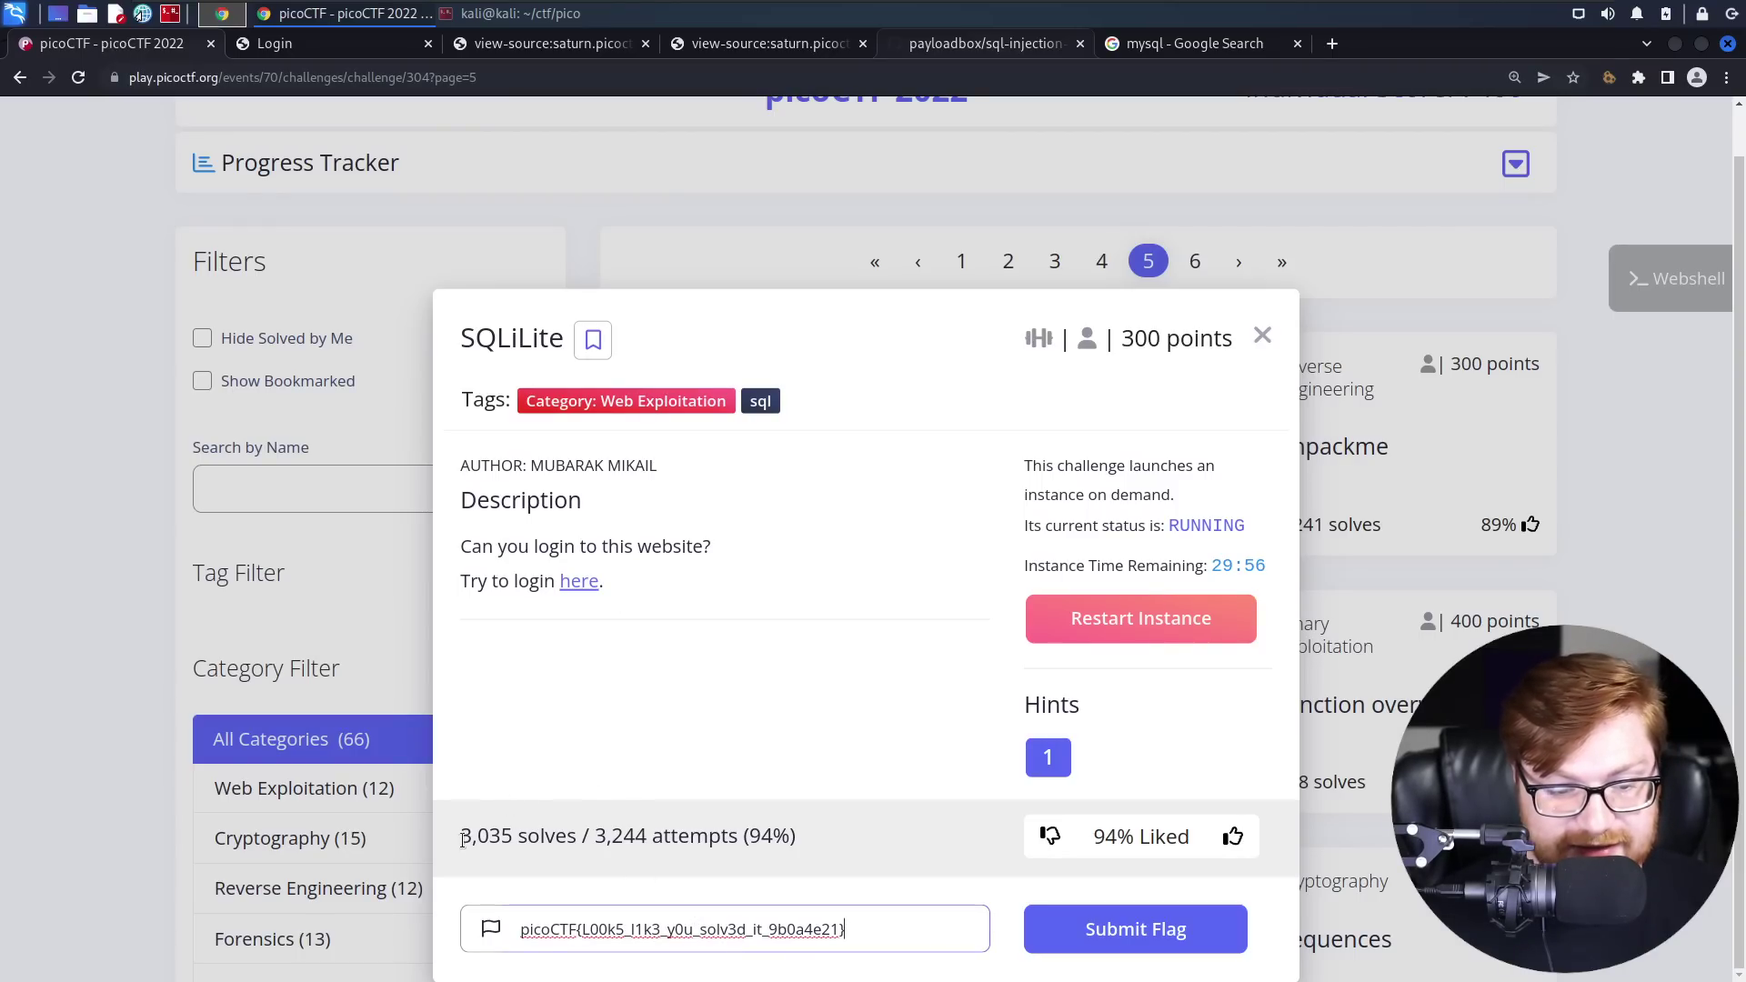
drag(464, 839, 875, 842)
click(873, 842)
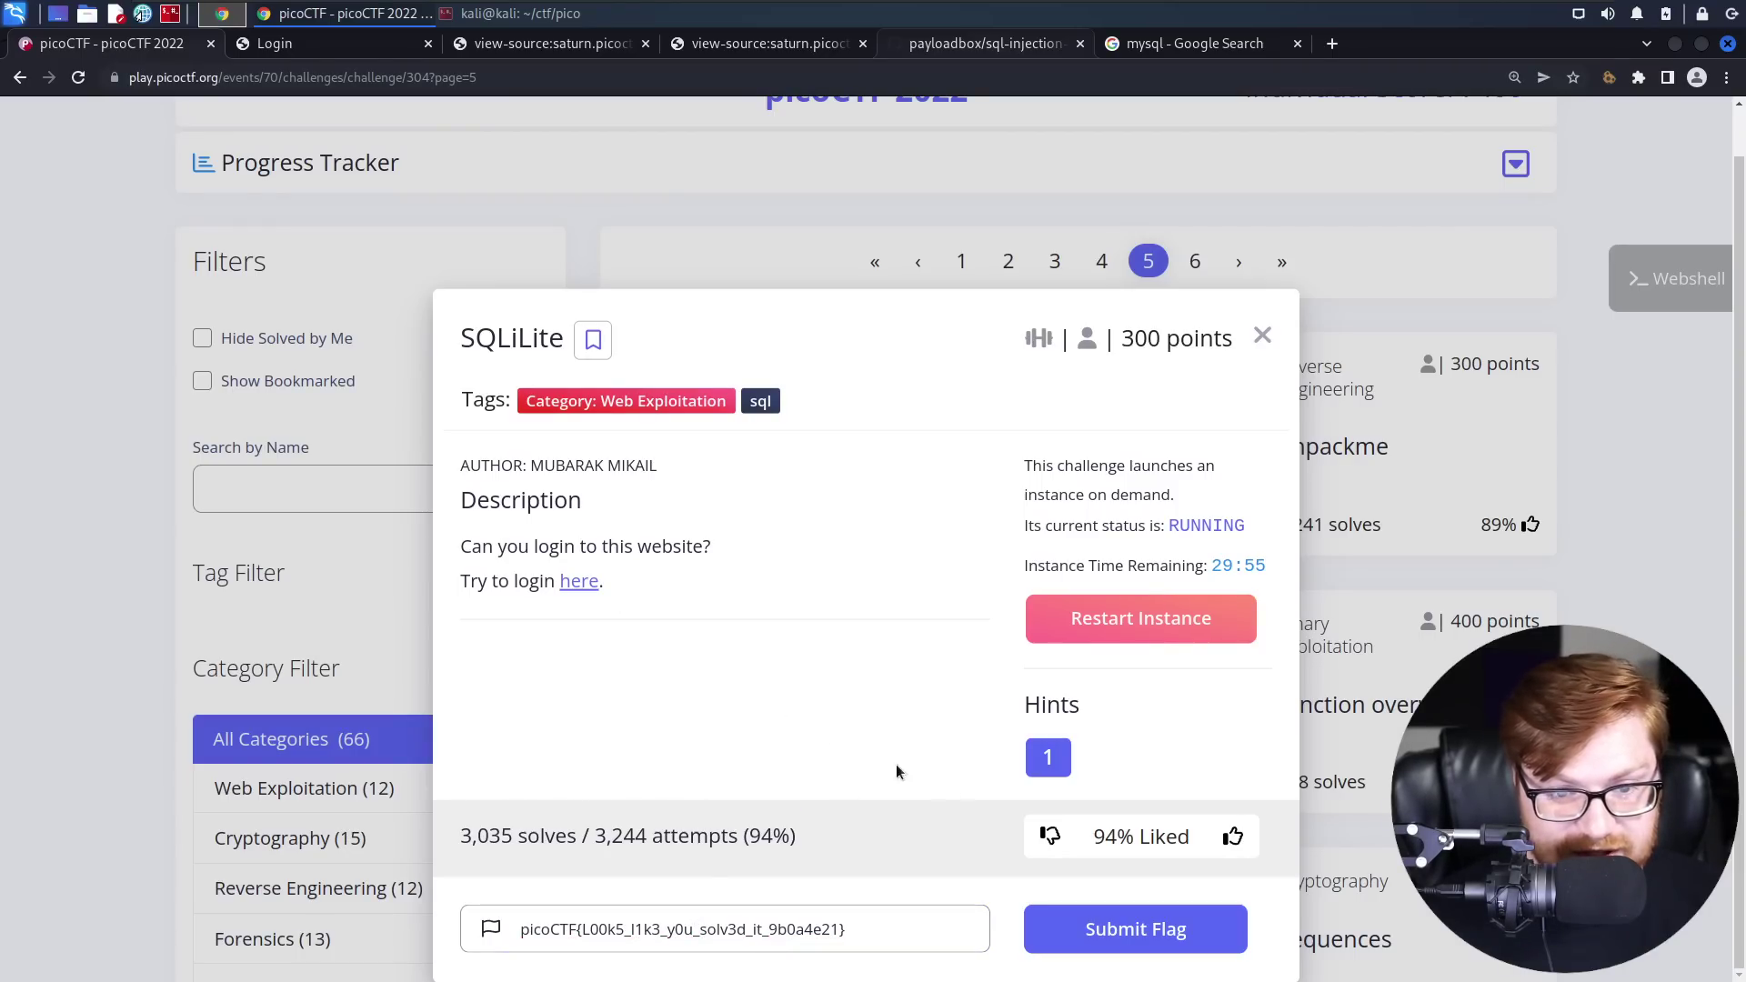
click(1141, 945)
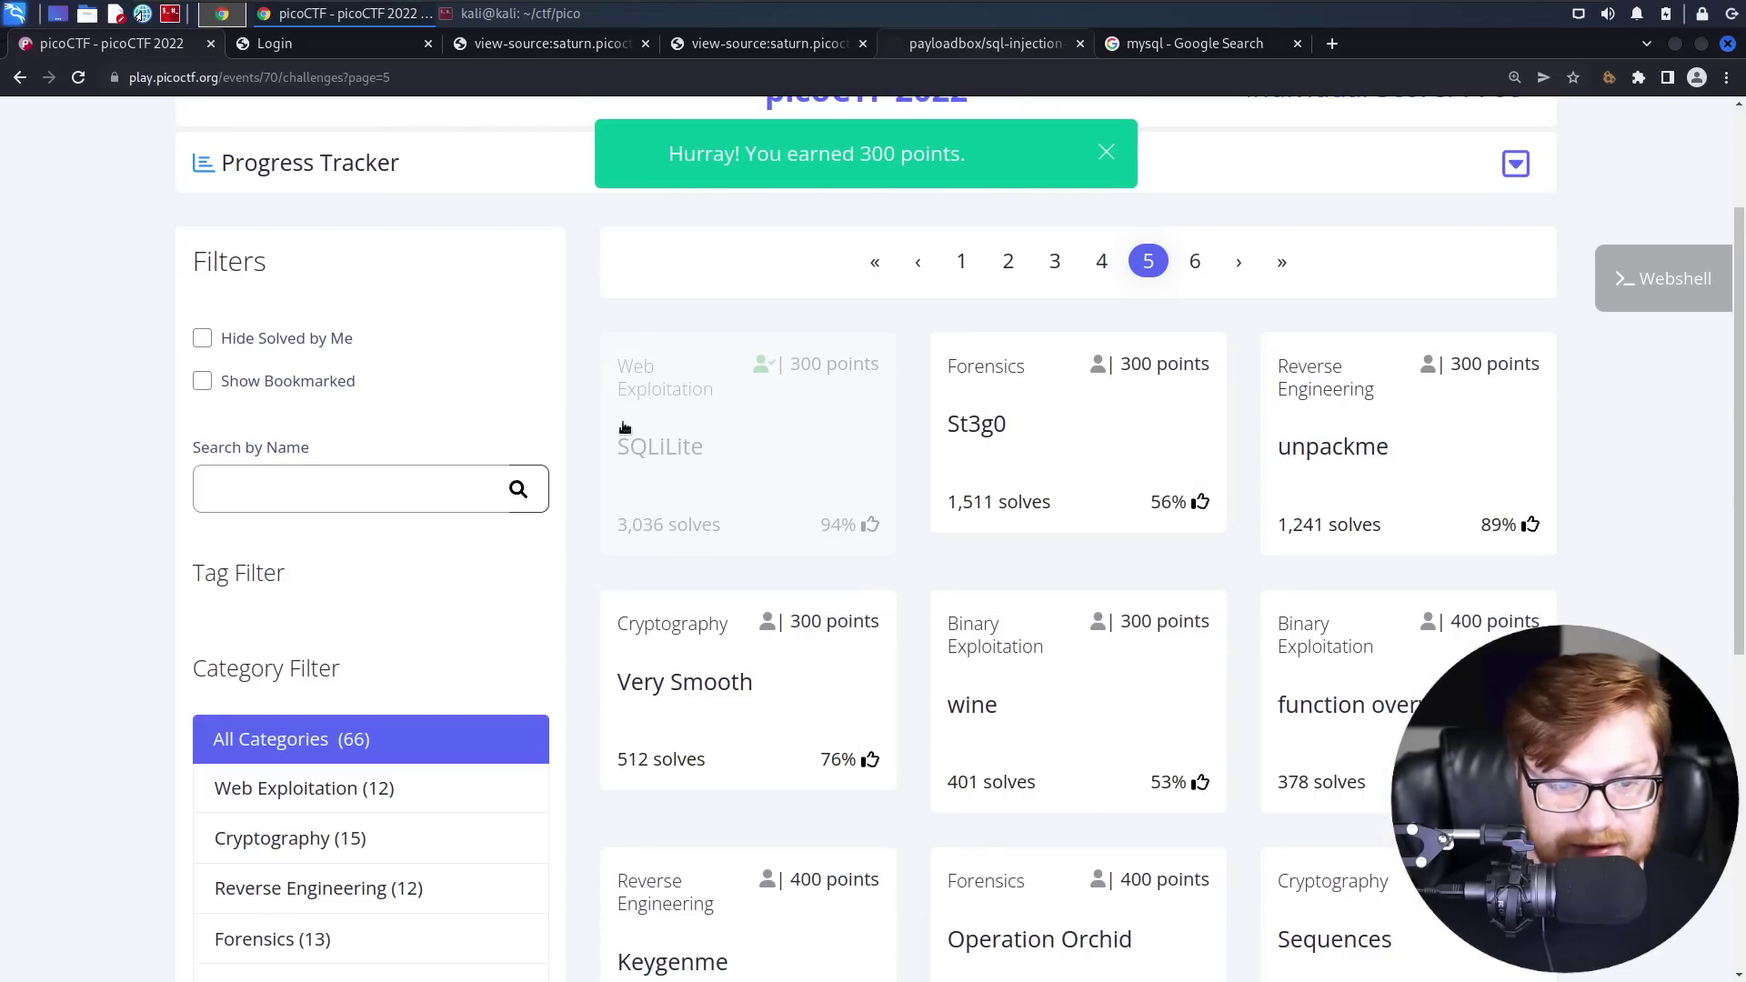
- Switch to the terminal, create a directory named sqlilite inside web_exploitation and change into it
key(alt+Tab)
text(cd w)
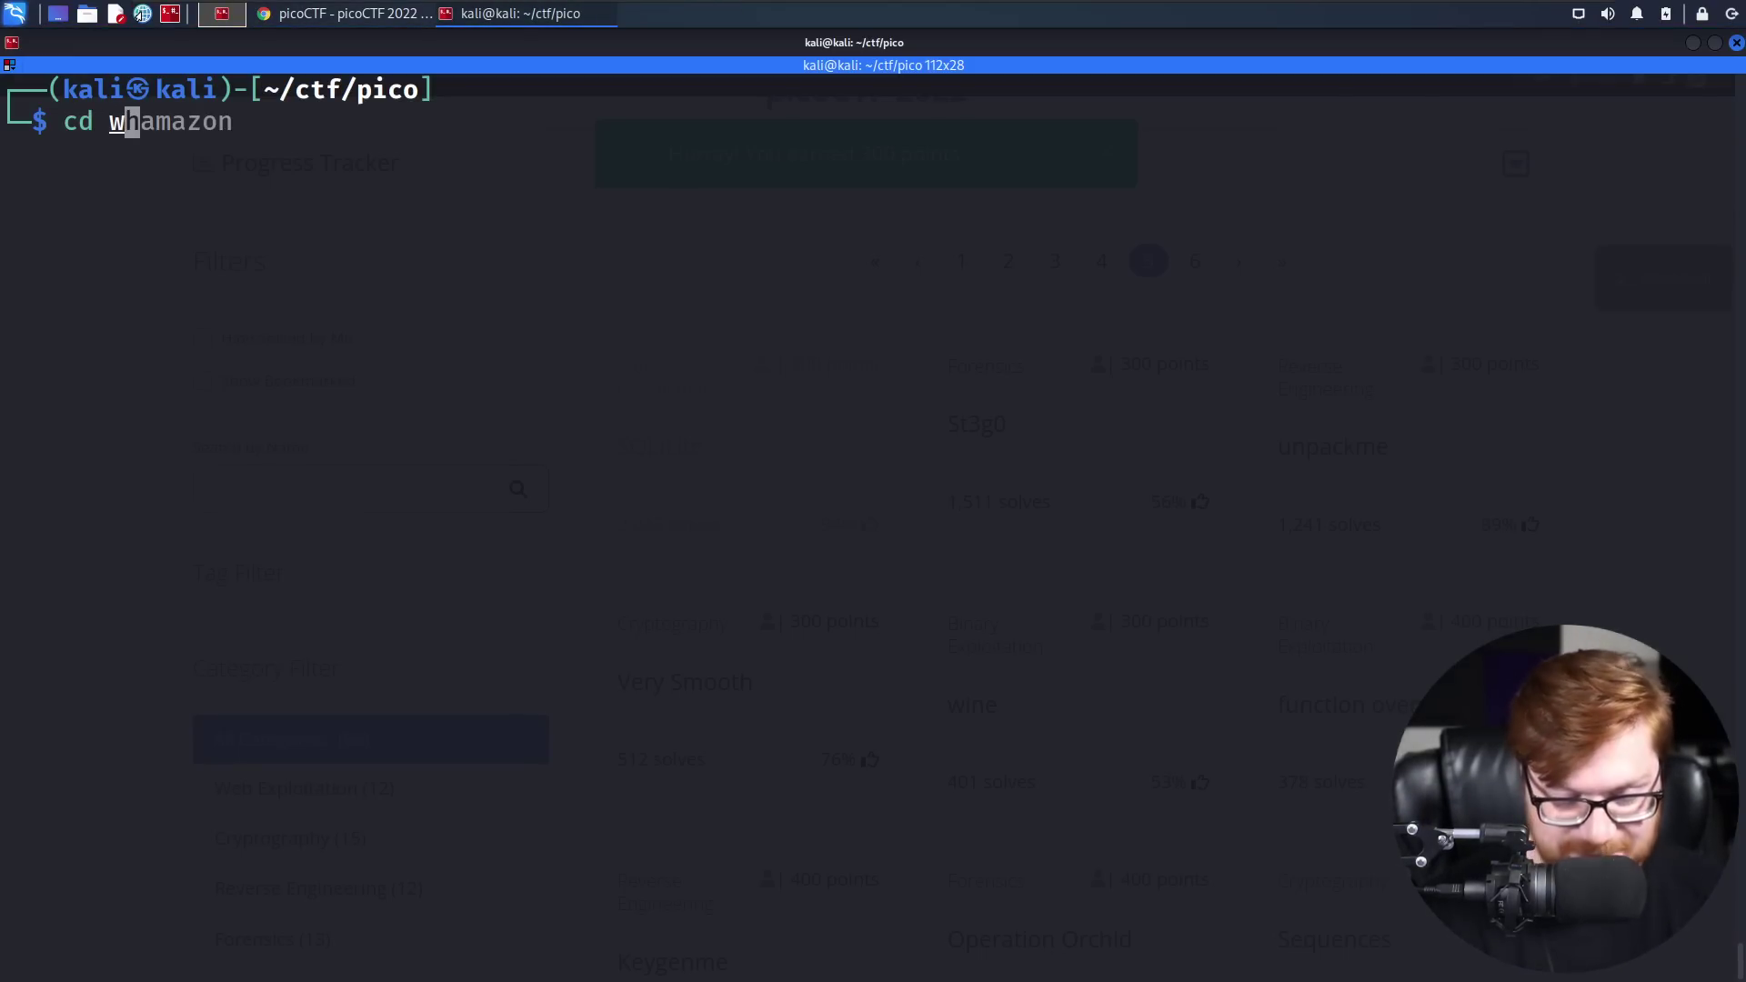
key(Tab)
key(Return)
text(mkdir sqlili)
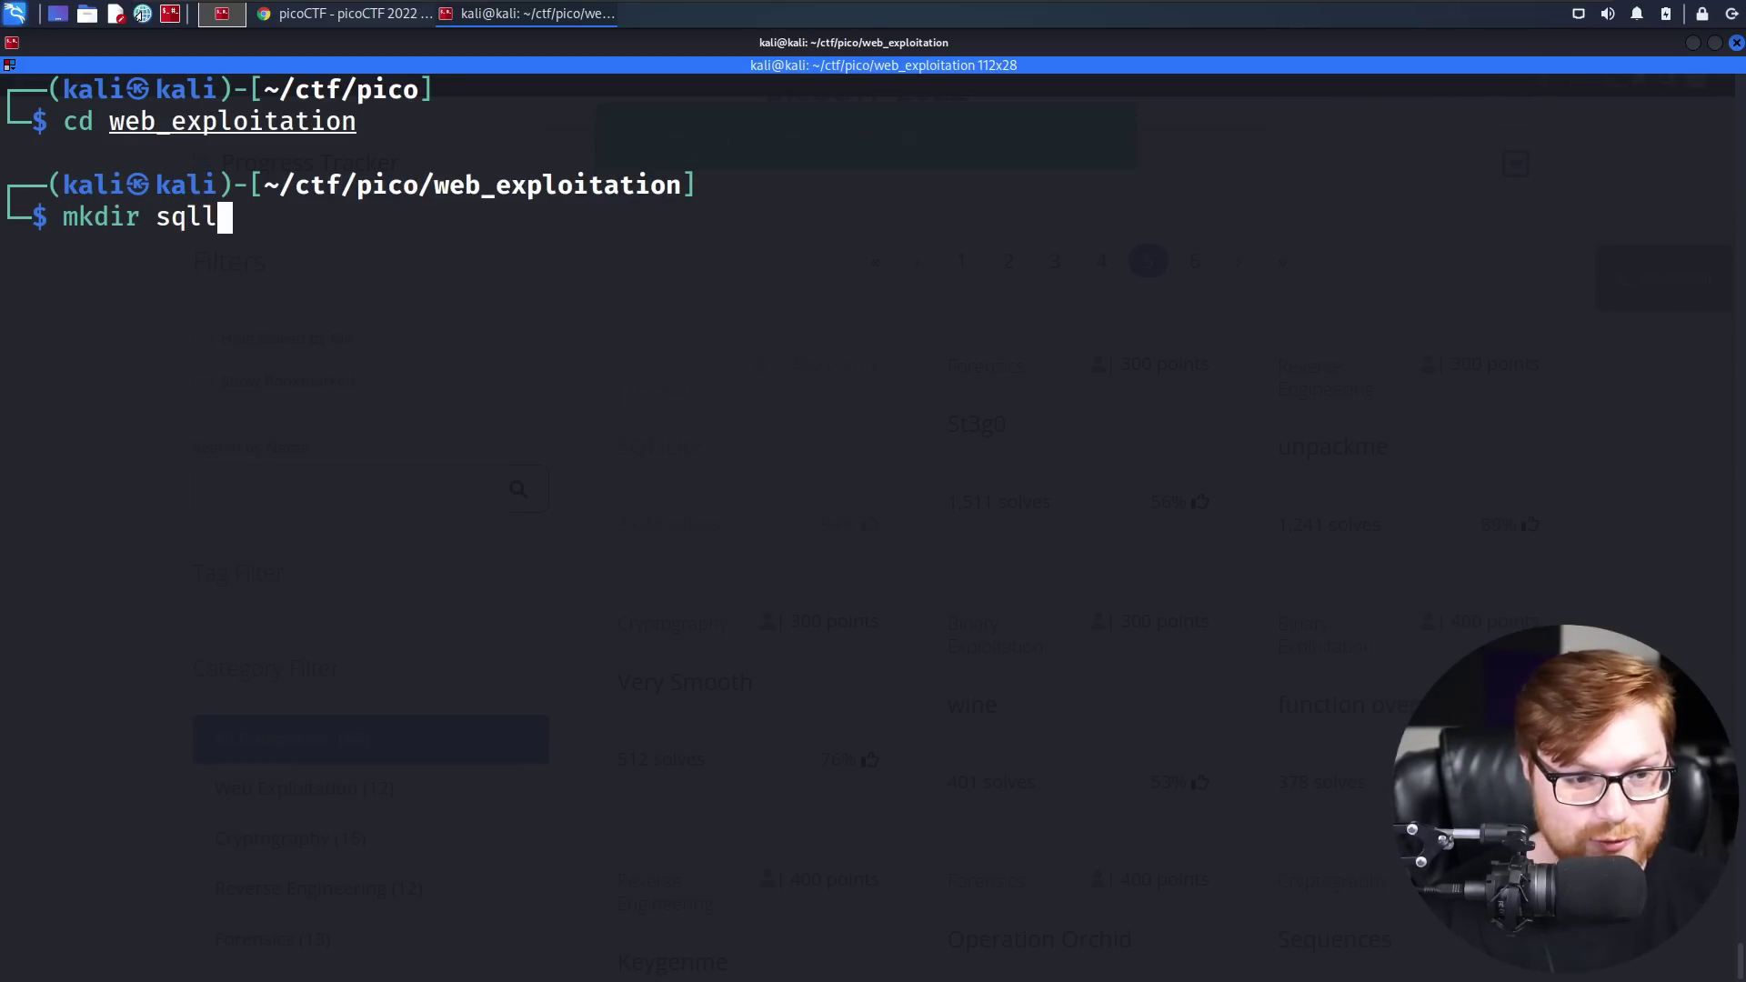
text(te)
key(Return)
text(cd sqli)
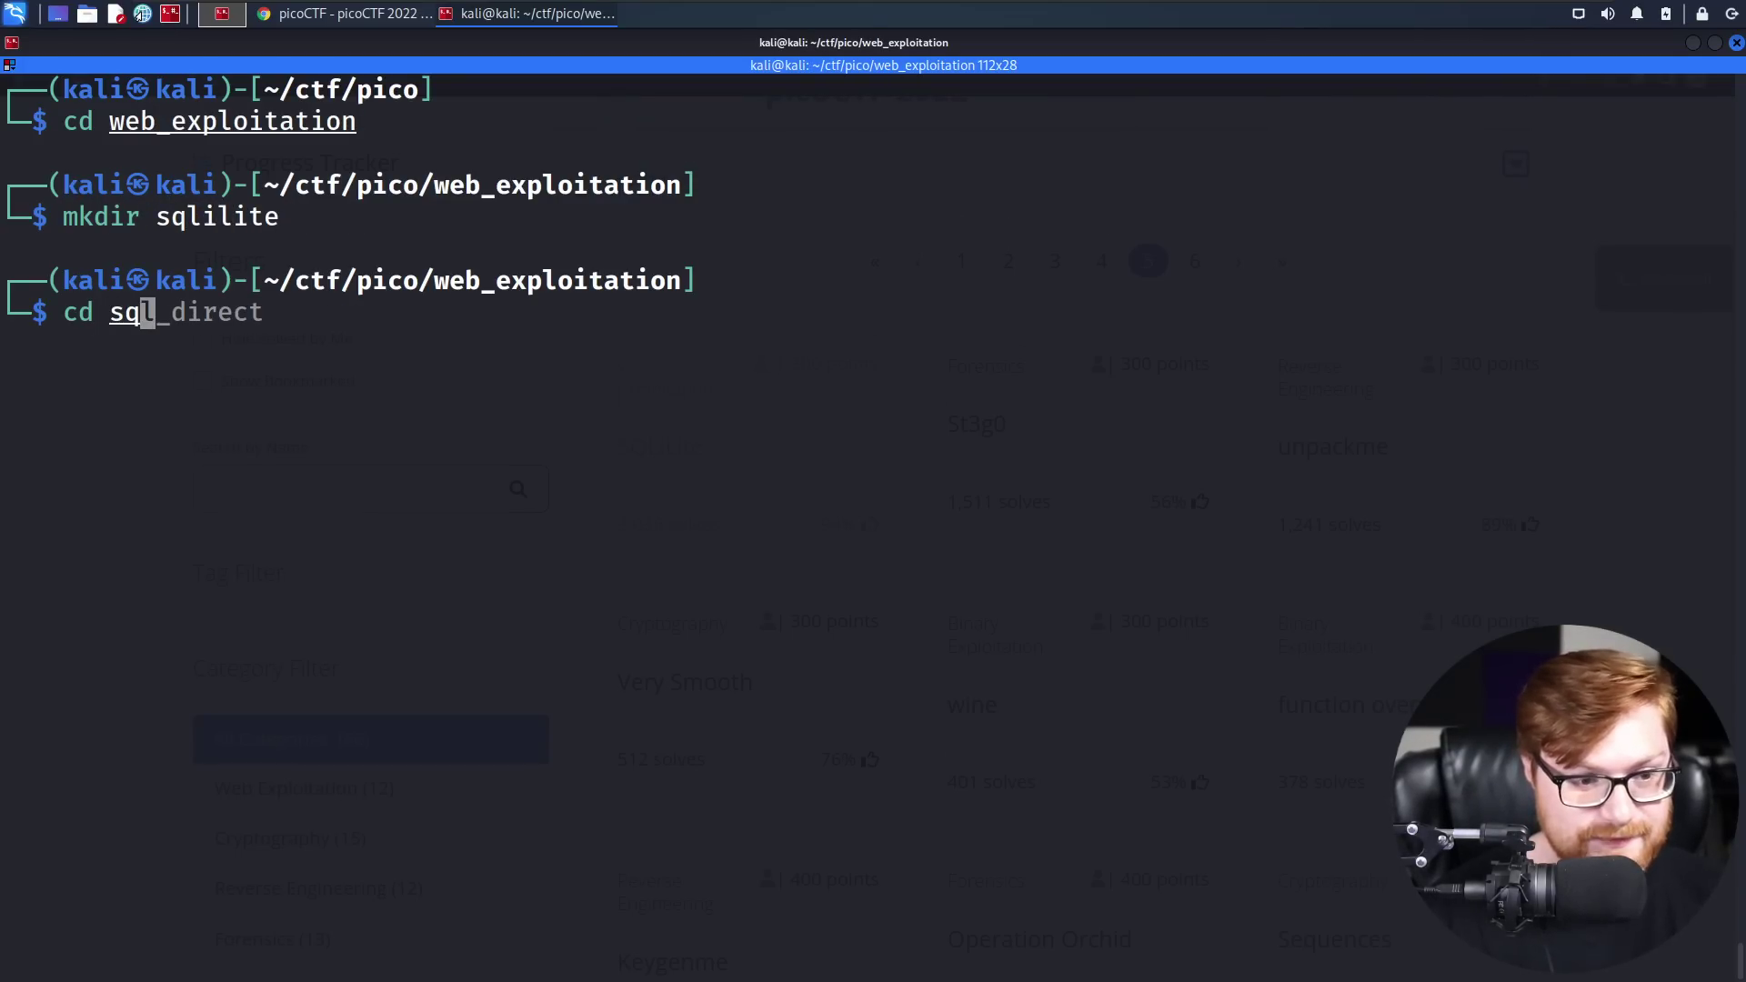
key(BackSpace)
key(BackSpace)
text(li)
key(Tab)
key(Return)
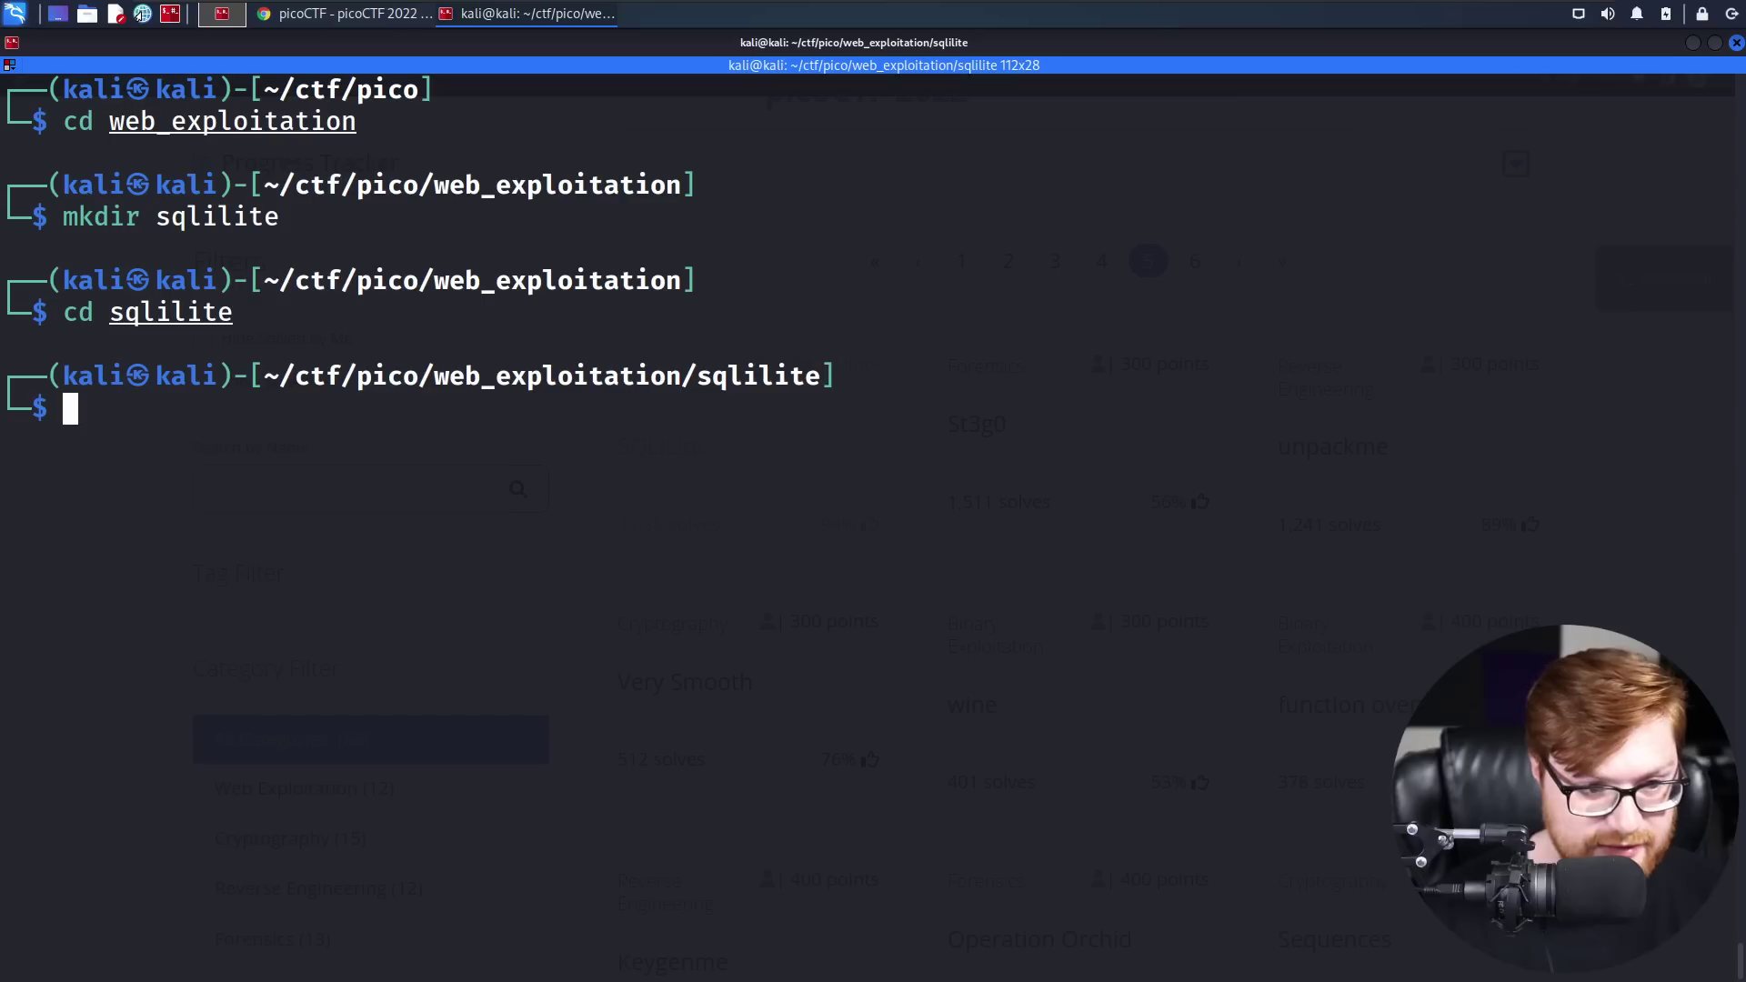
- Write the copied flag to flag.txt with echo and run the finish command
text(echo ')
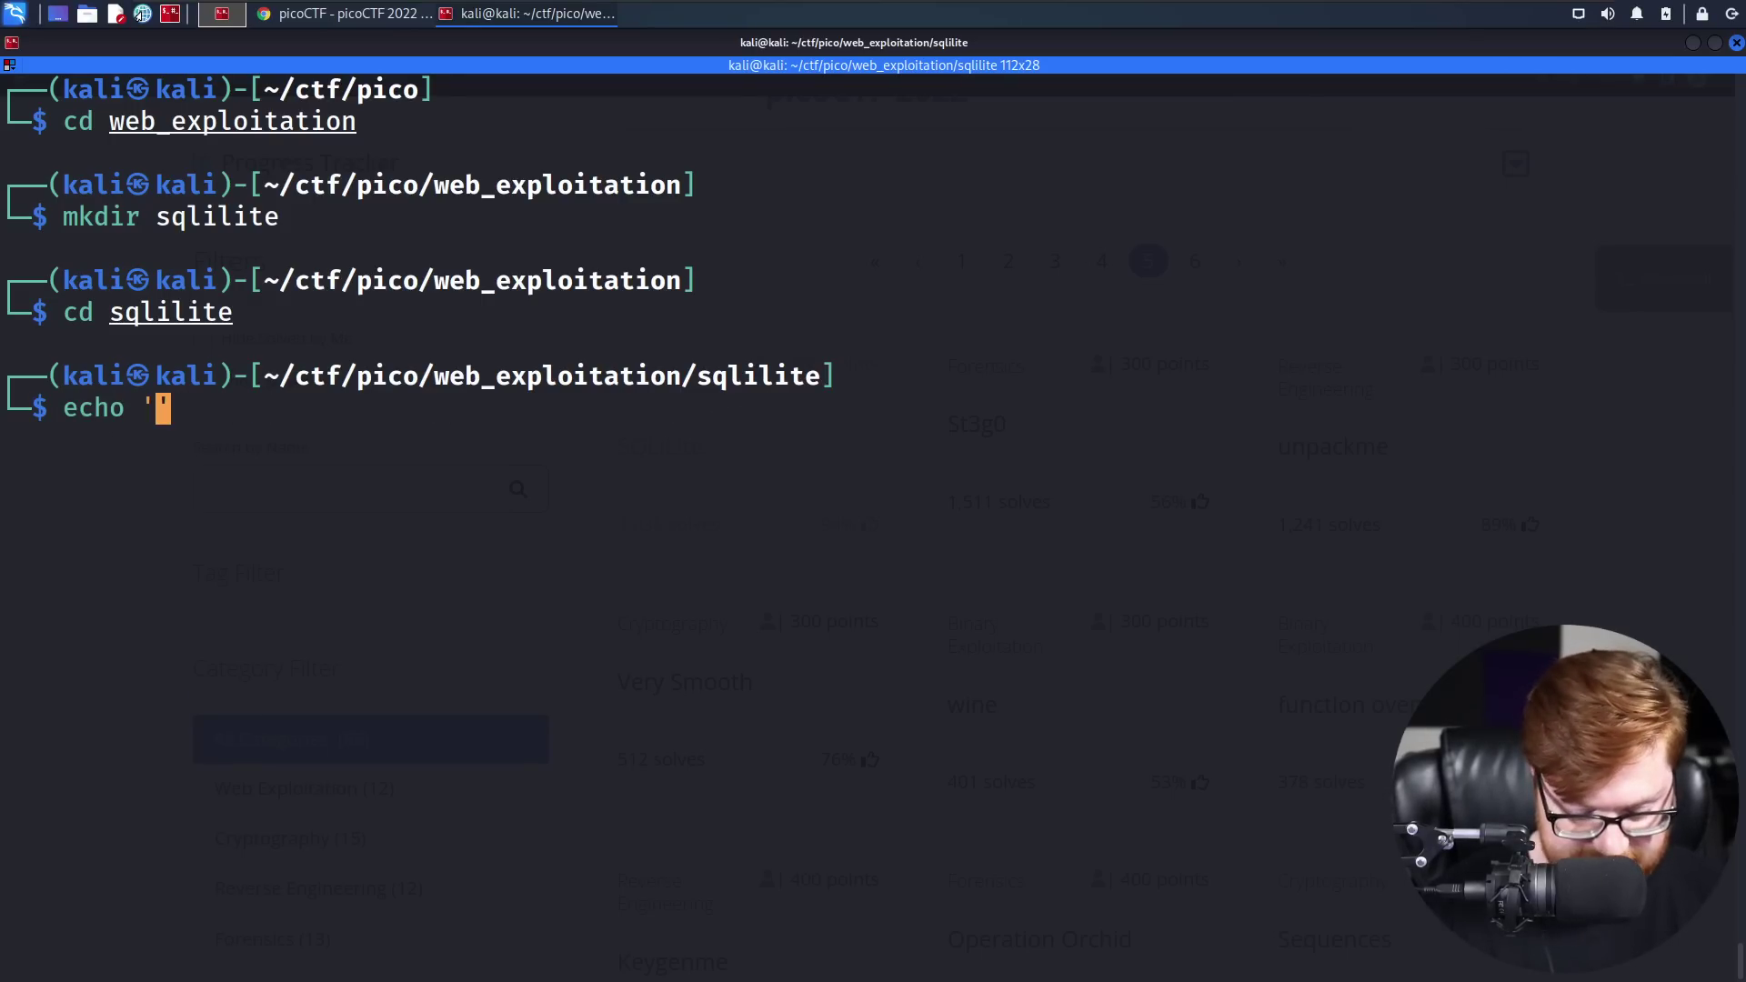
text(picoCTF{L00k5_l1k3_y0u_solv3d_it_9b0a4e21})
text(' > flag.tx)
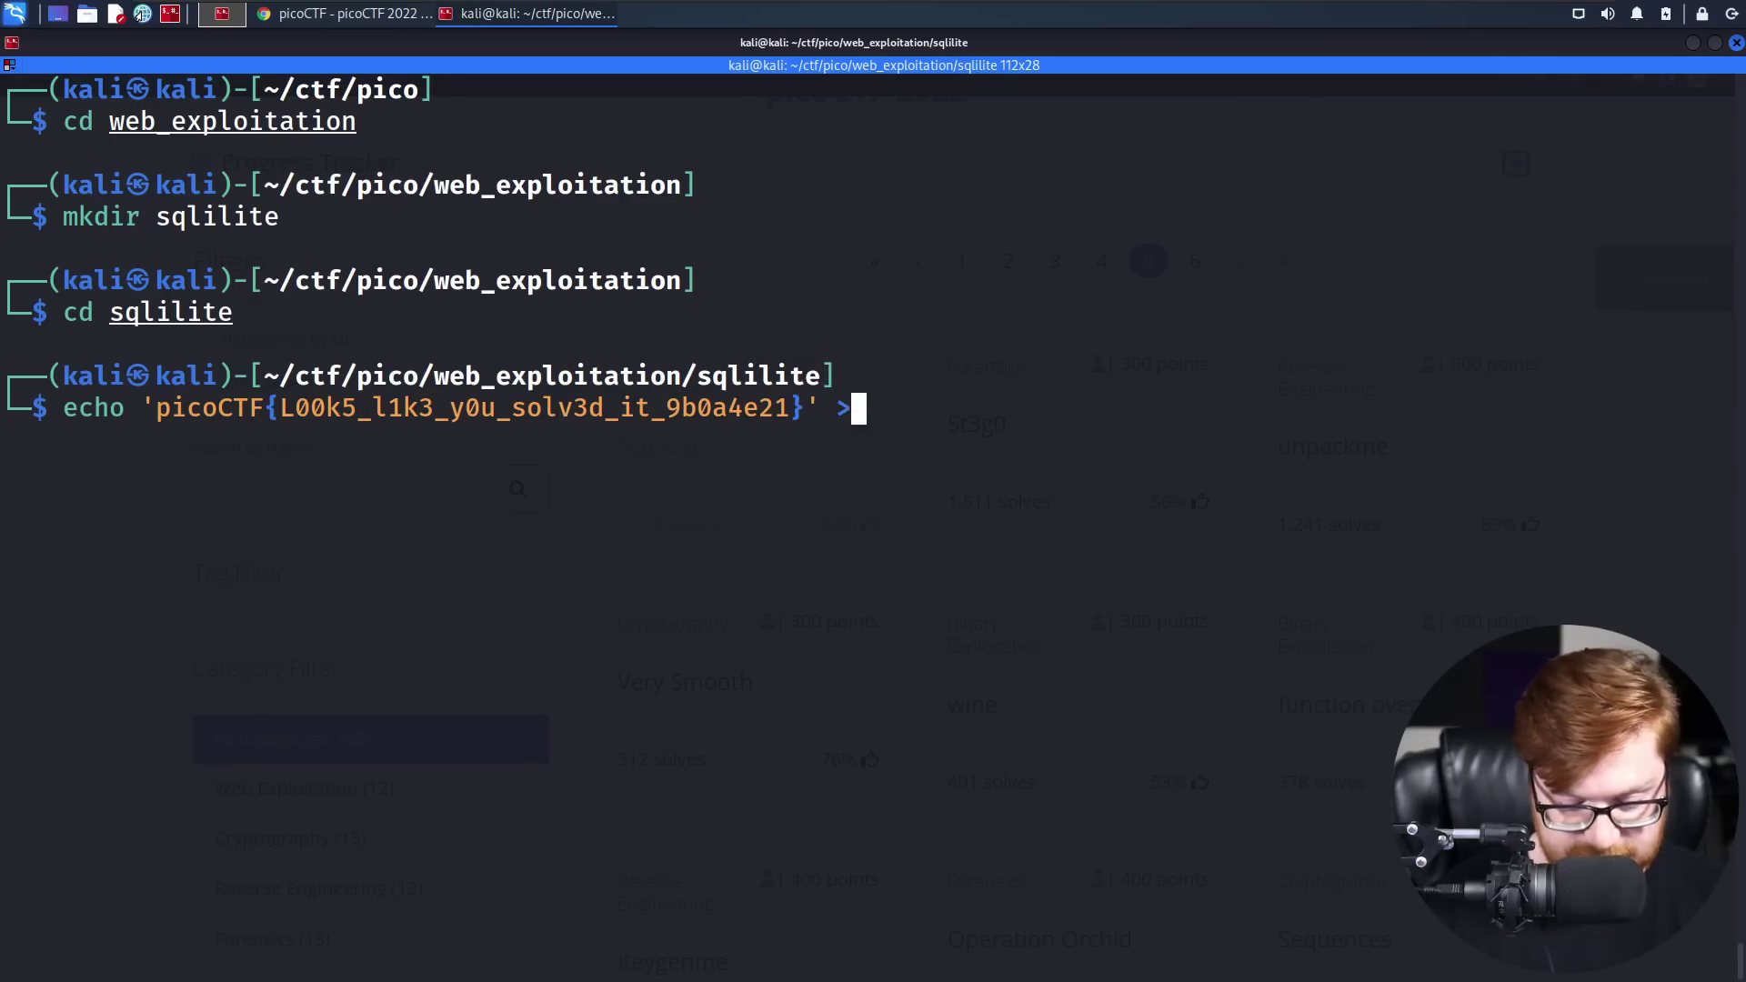
text(tx)
key(Return)
text(finish)
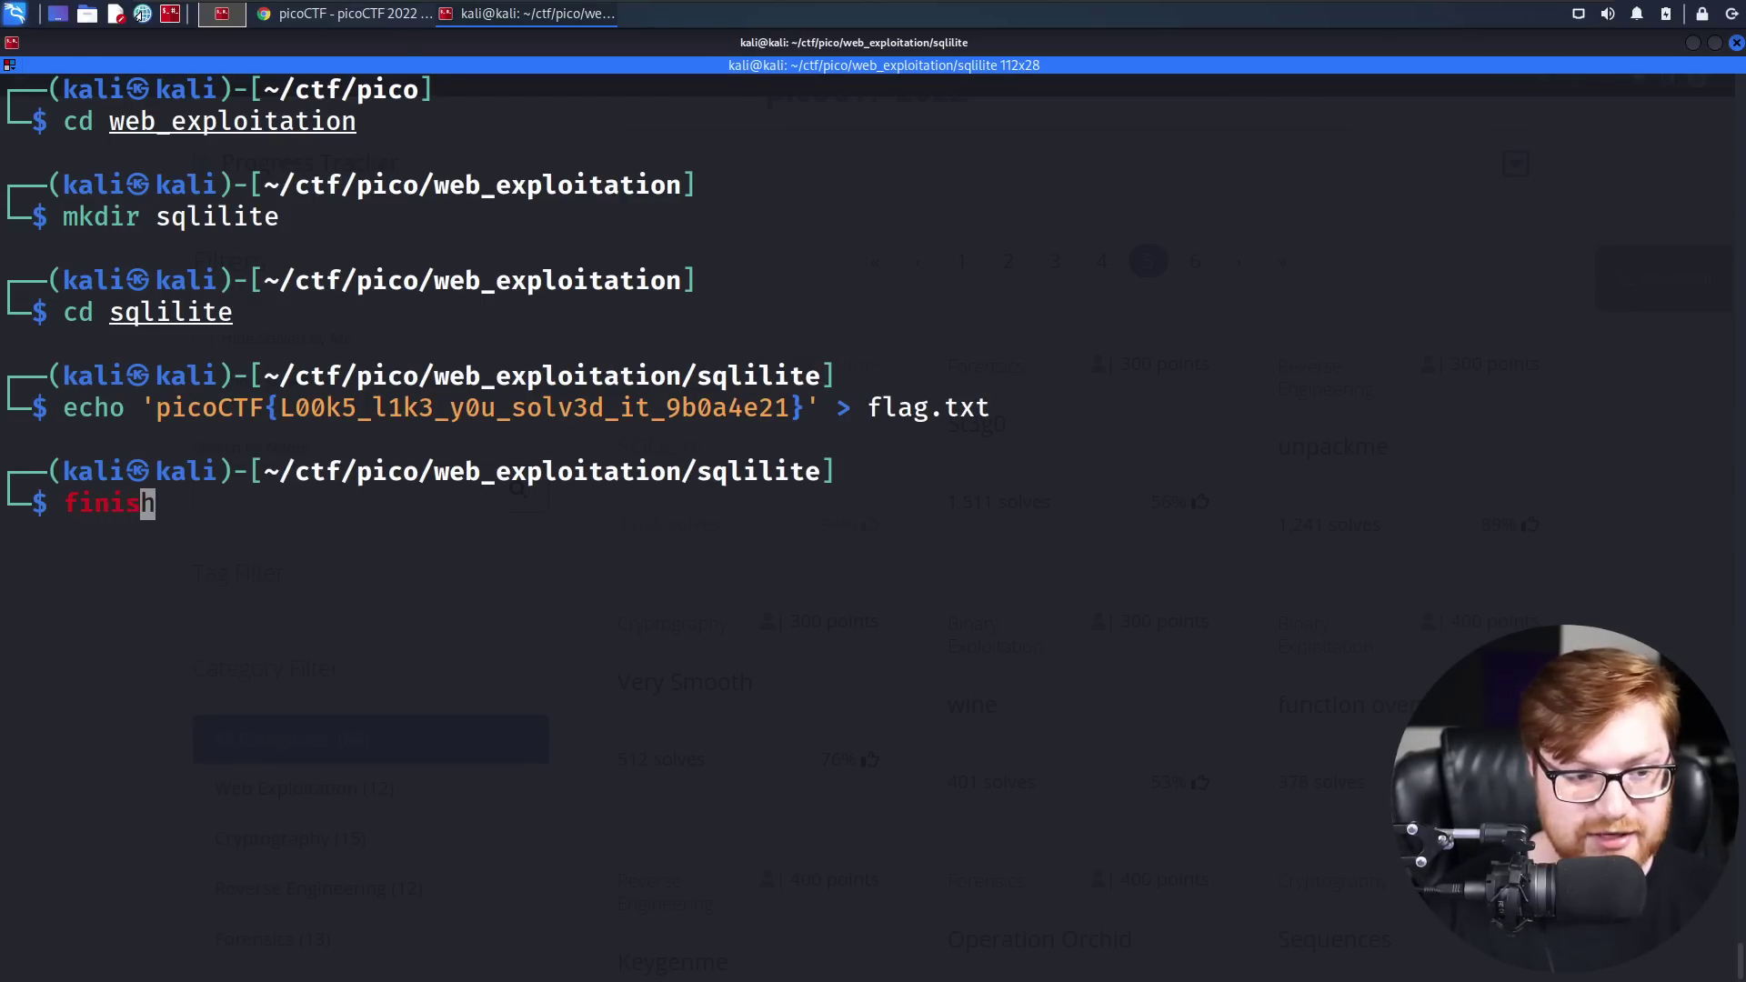
key(Return)
- Switch back to the browser, close both page-source tabs and return from the payload list to the Google results for sql injection payloads
key(alt+Tab)
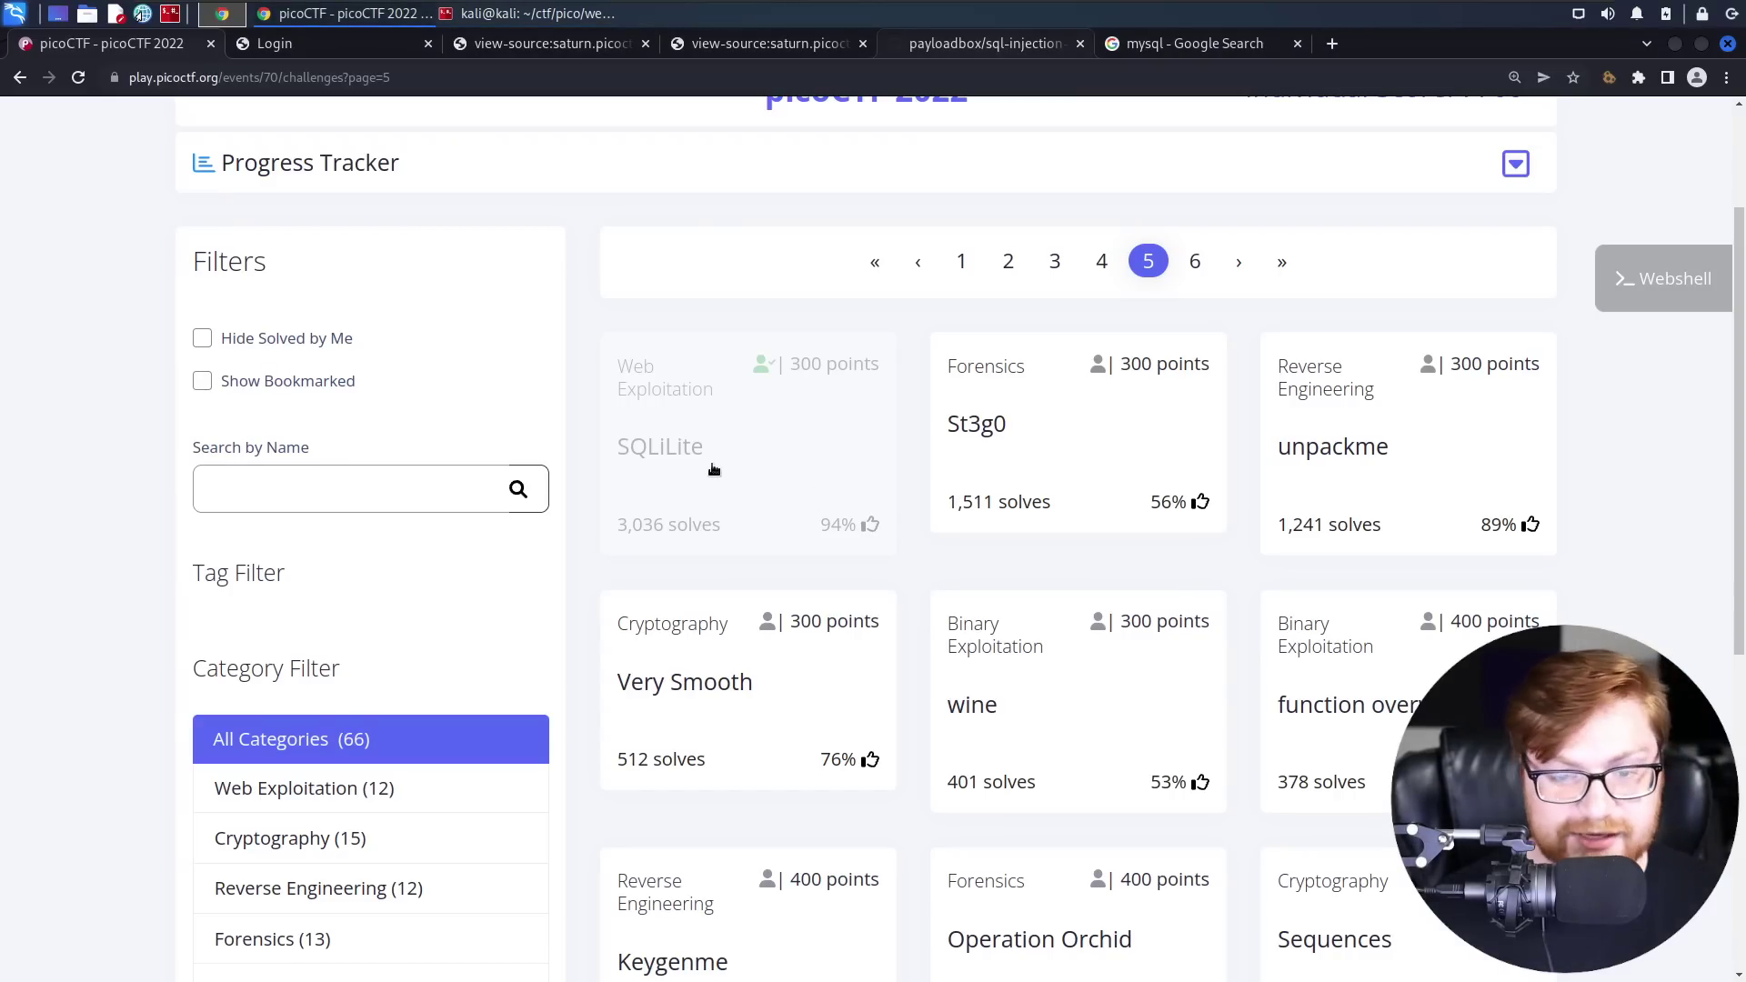
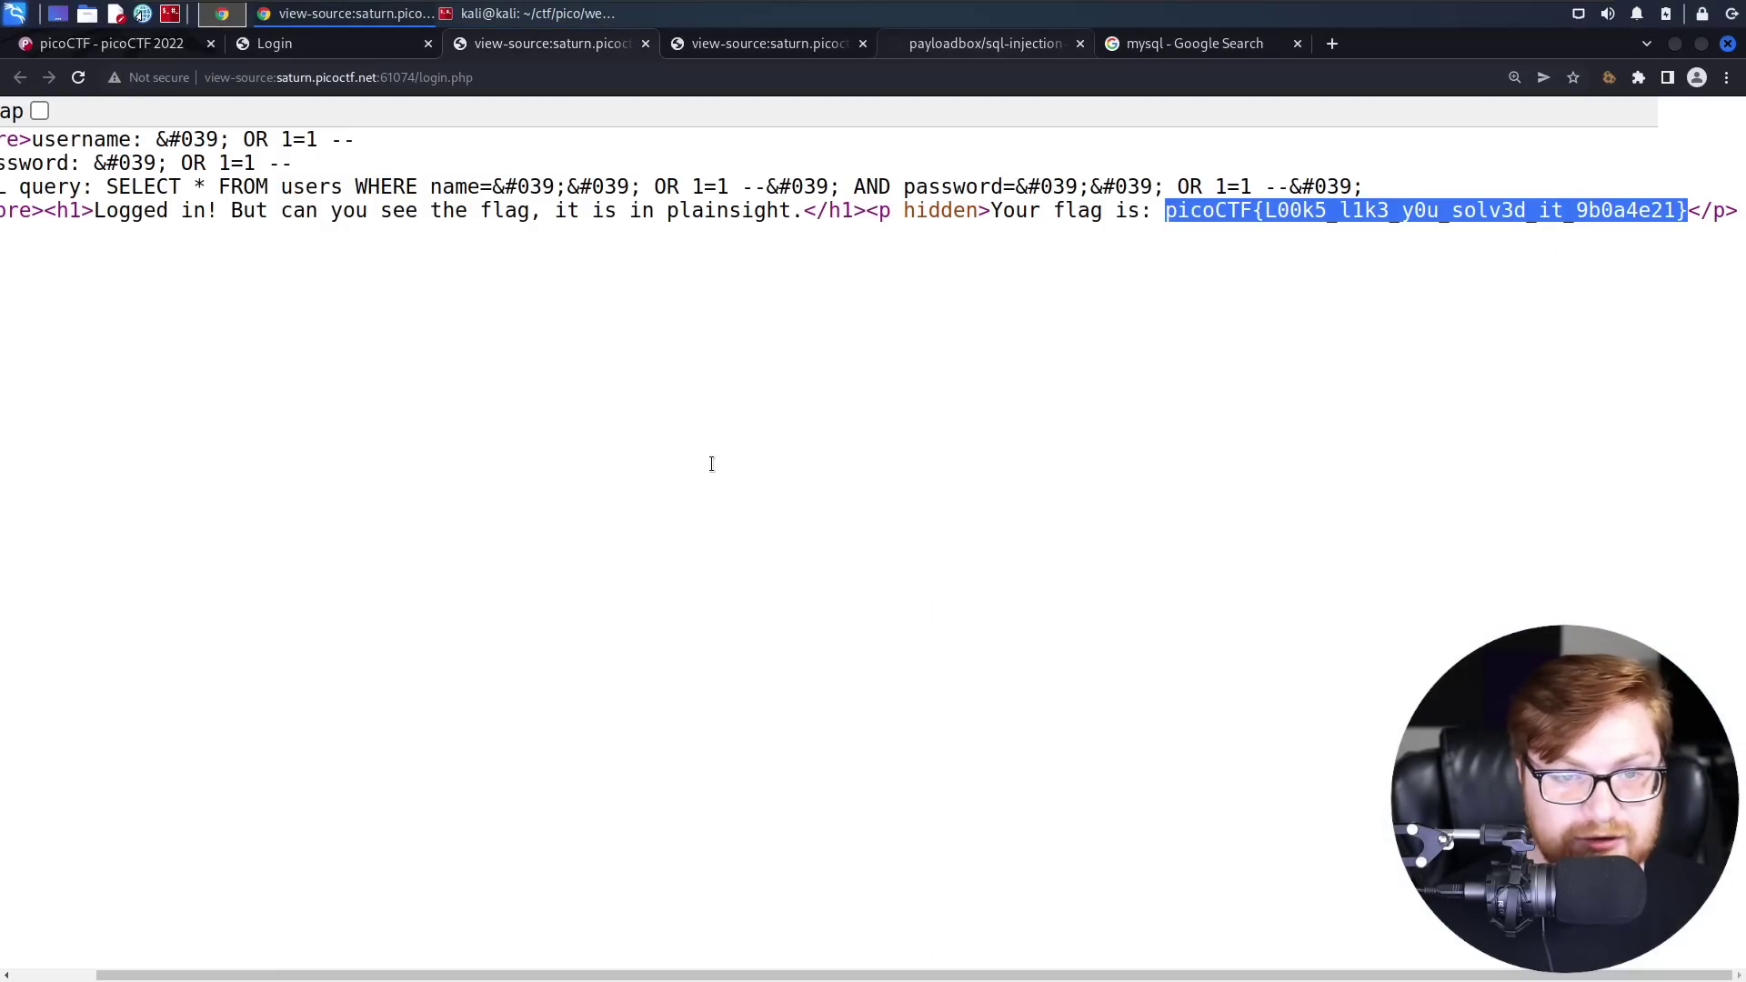
key(ctrl+w)
key(ctrl+w)
key(alt+Left)
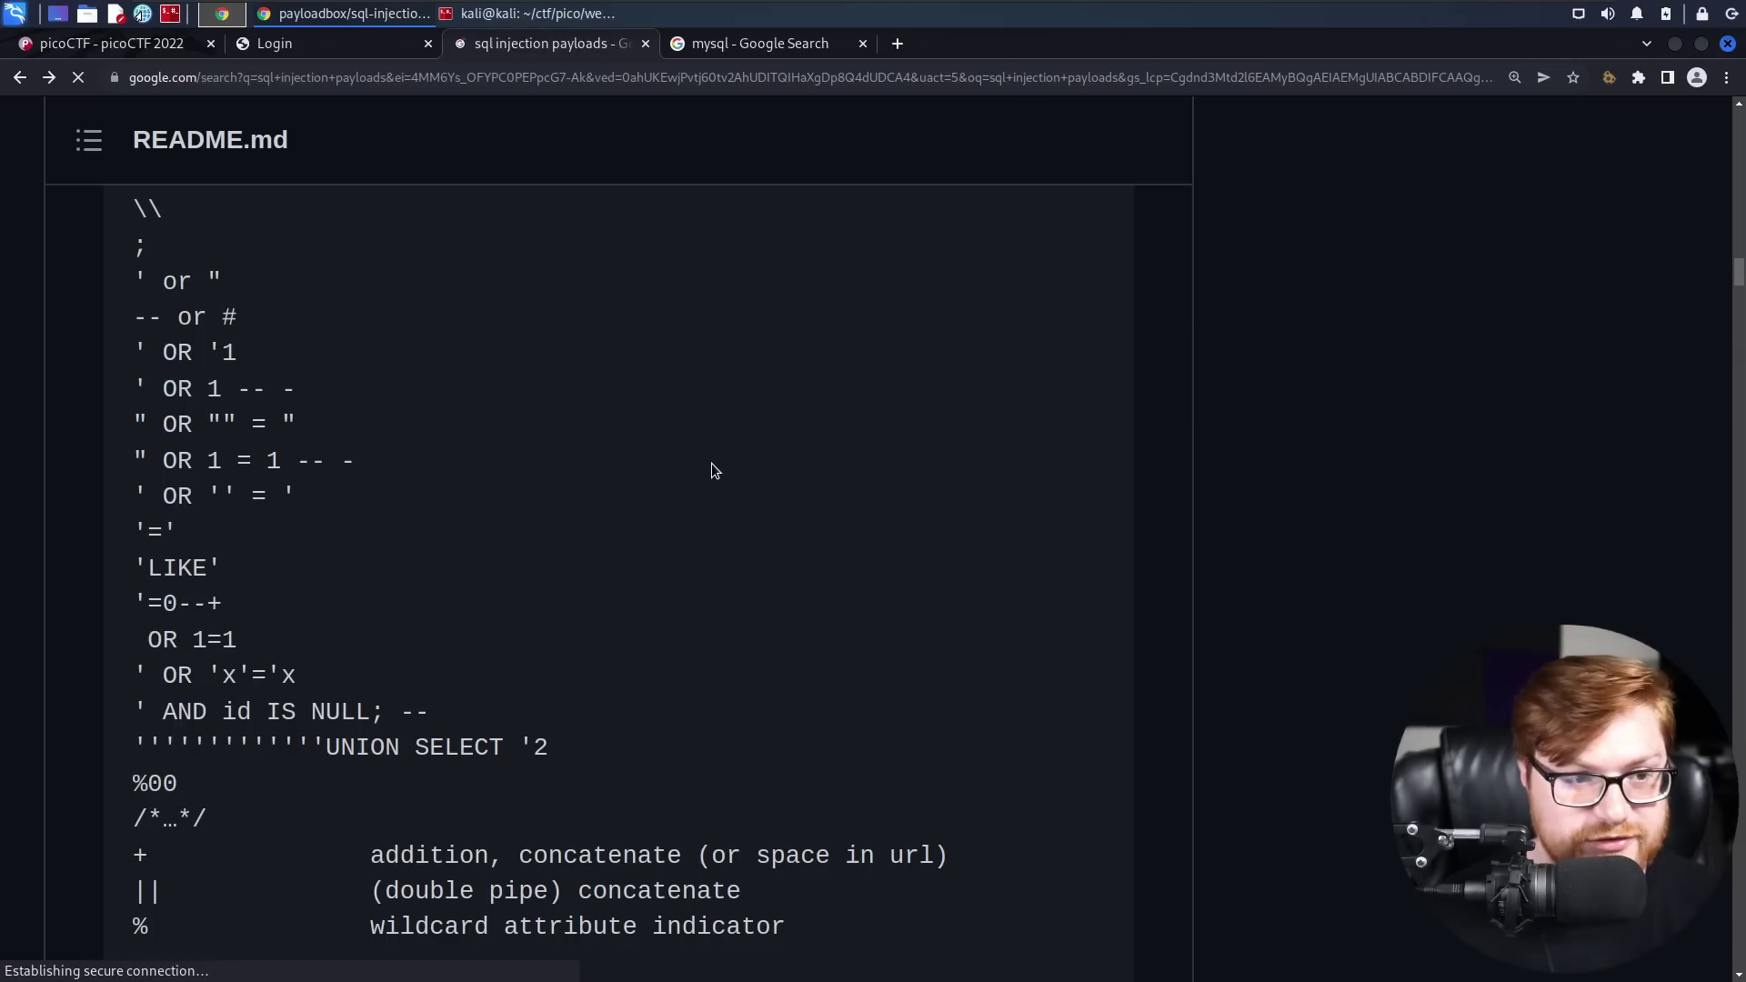
triple_click(684, 180)
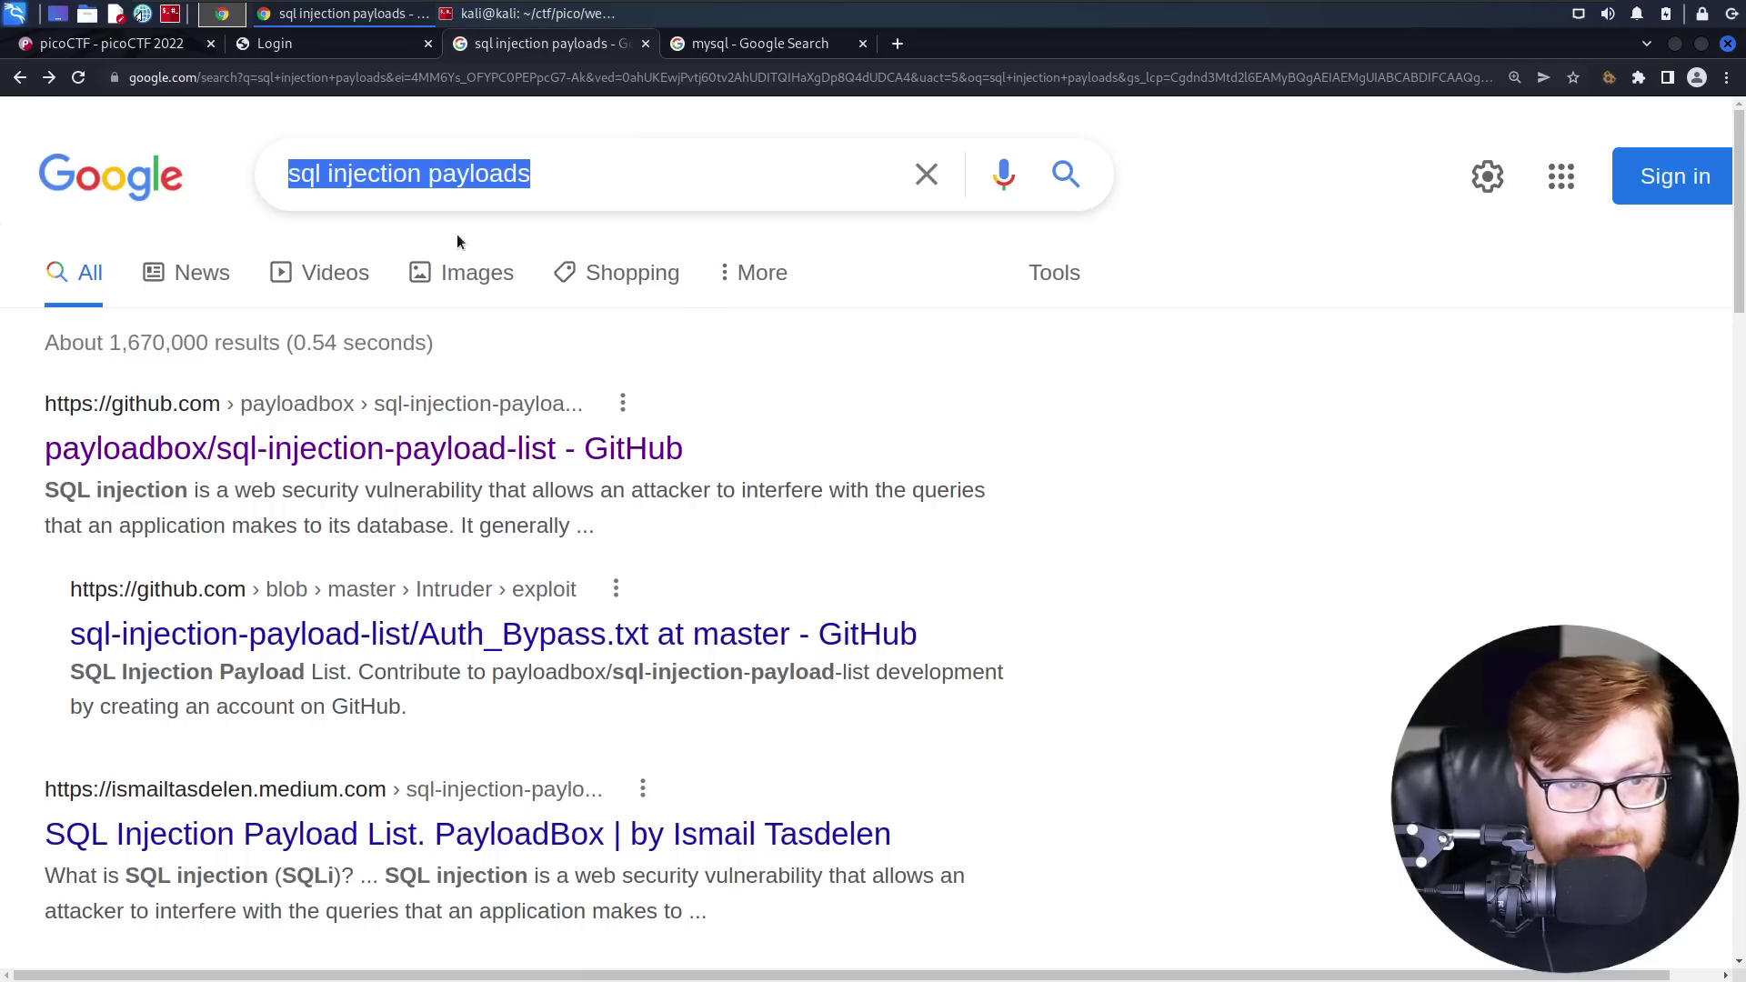
click(1184, 526)
scroll(964, 558, down, 3)
scroll(937, 564, down, 10)
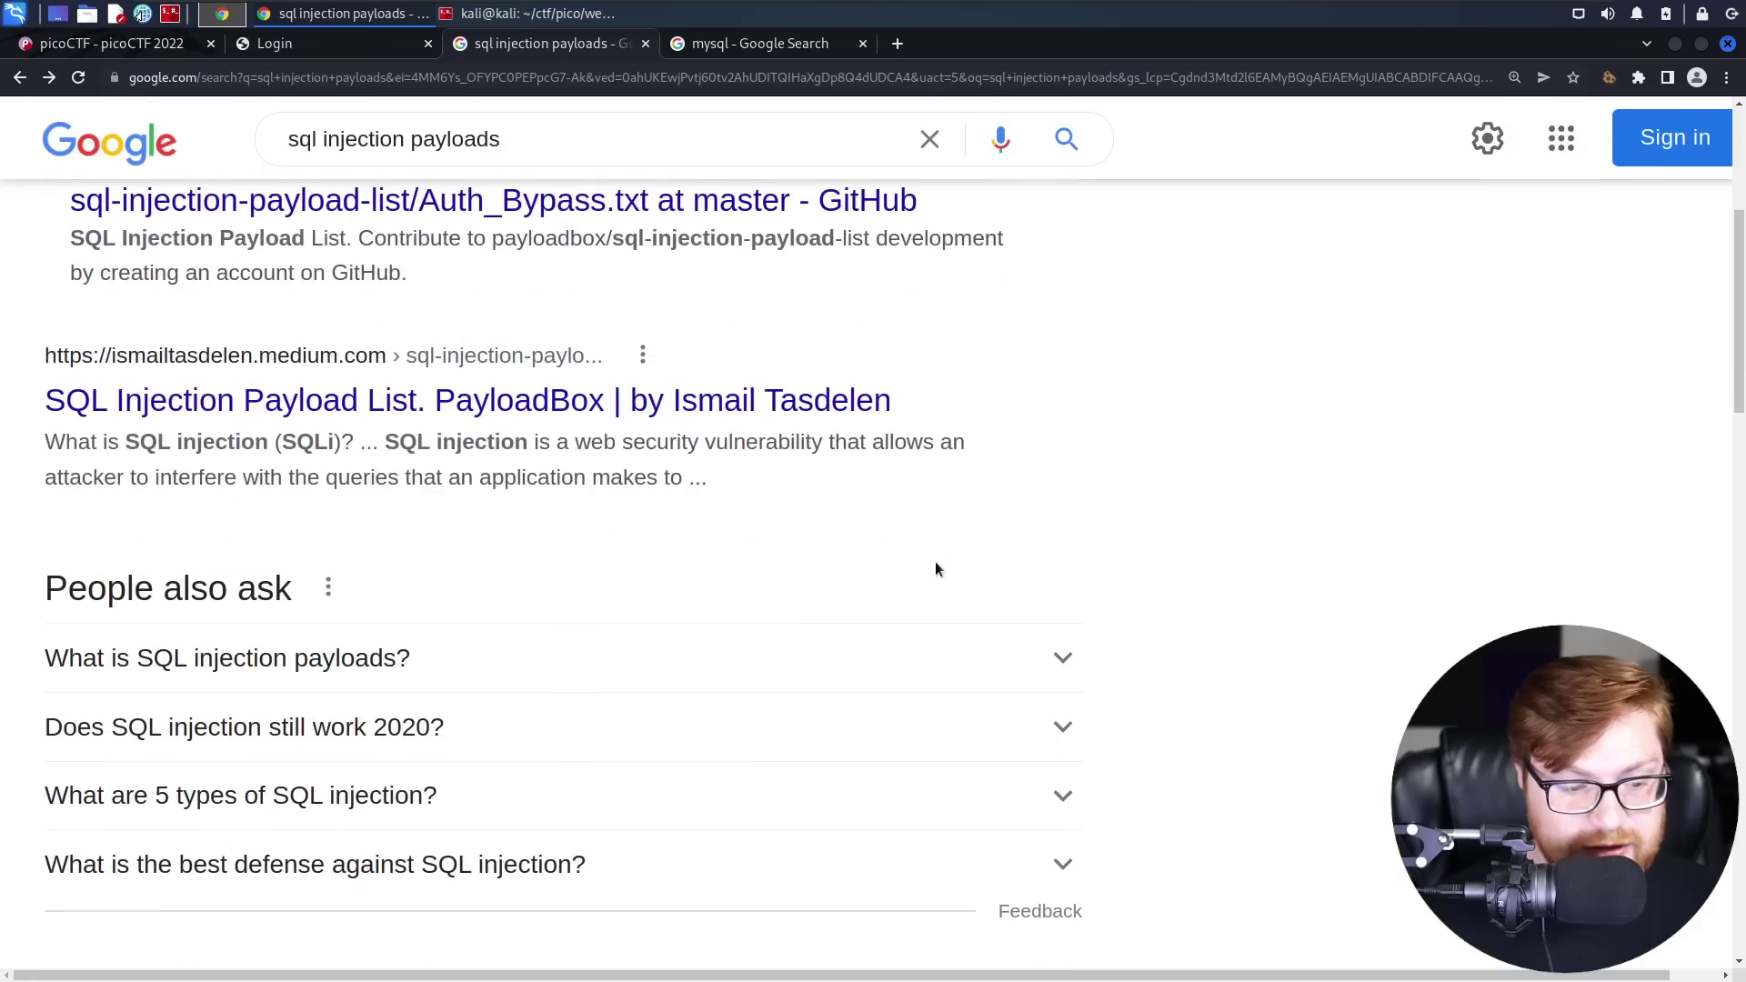
scroll(1076, 527, up, 13)
- Search Google for "payloads all the things sql injection"
click(657, 192)
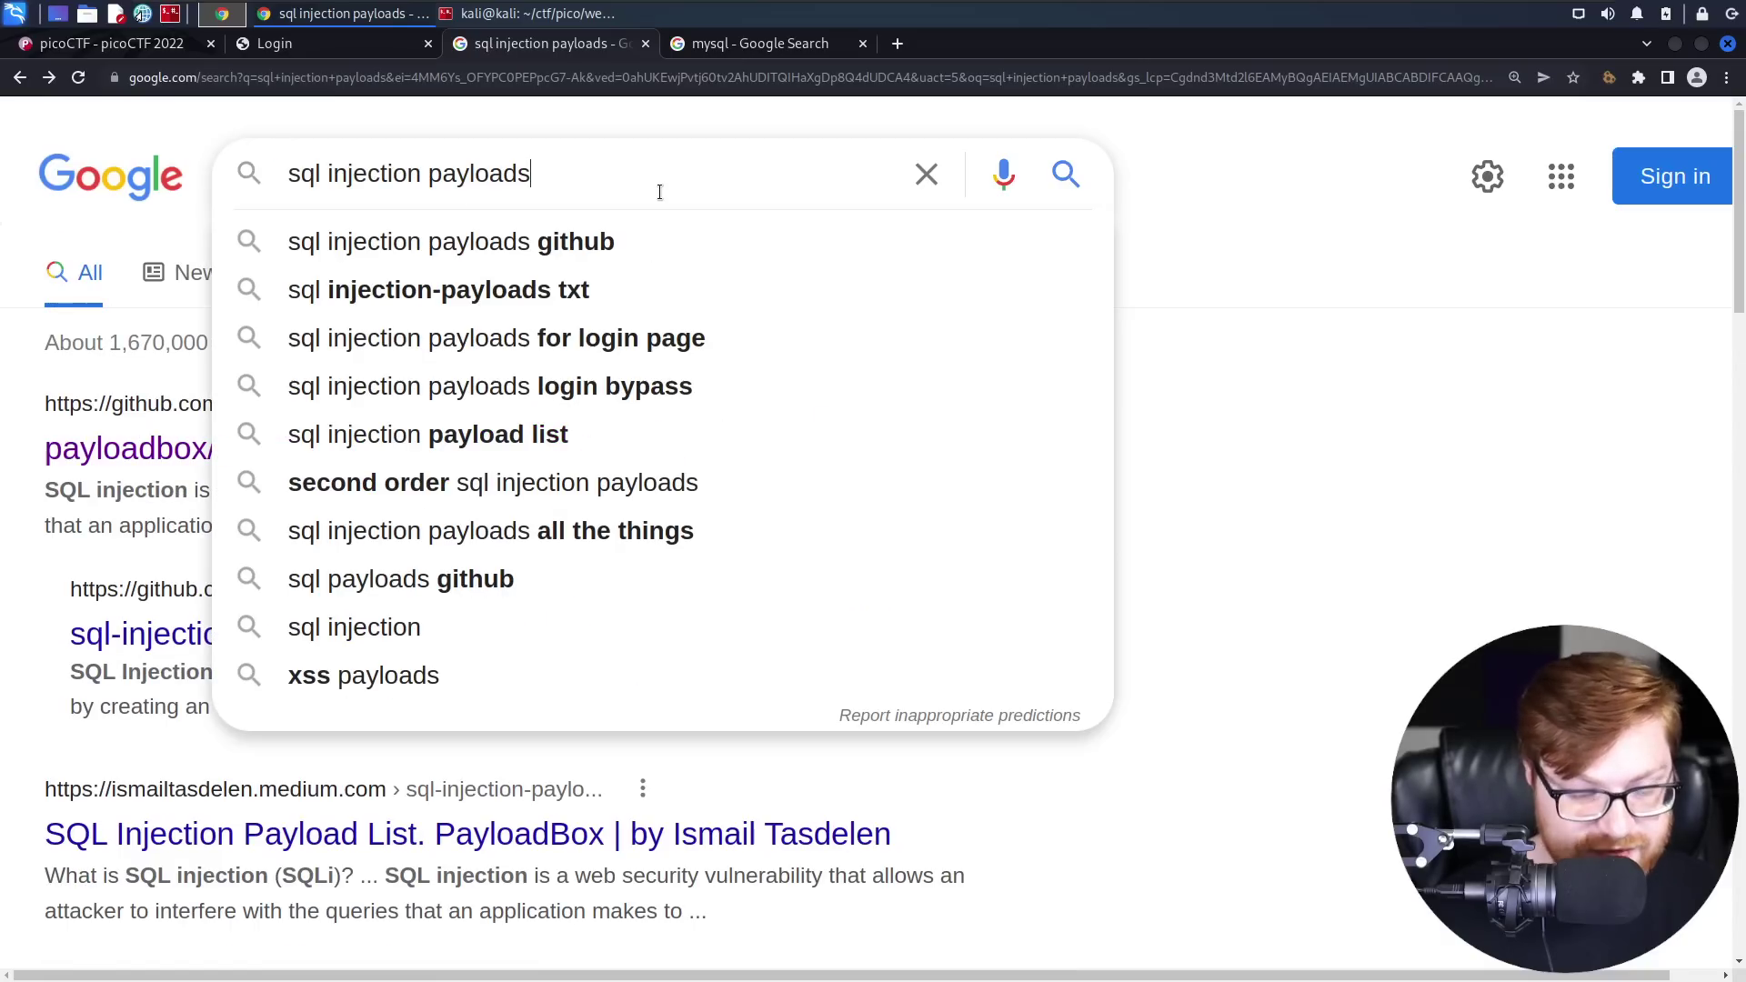
key(ctrl+a)
text(payloads a)
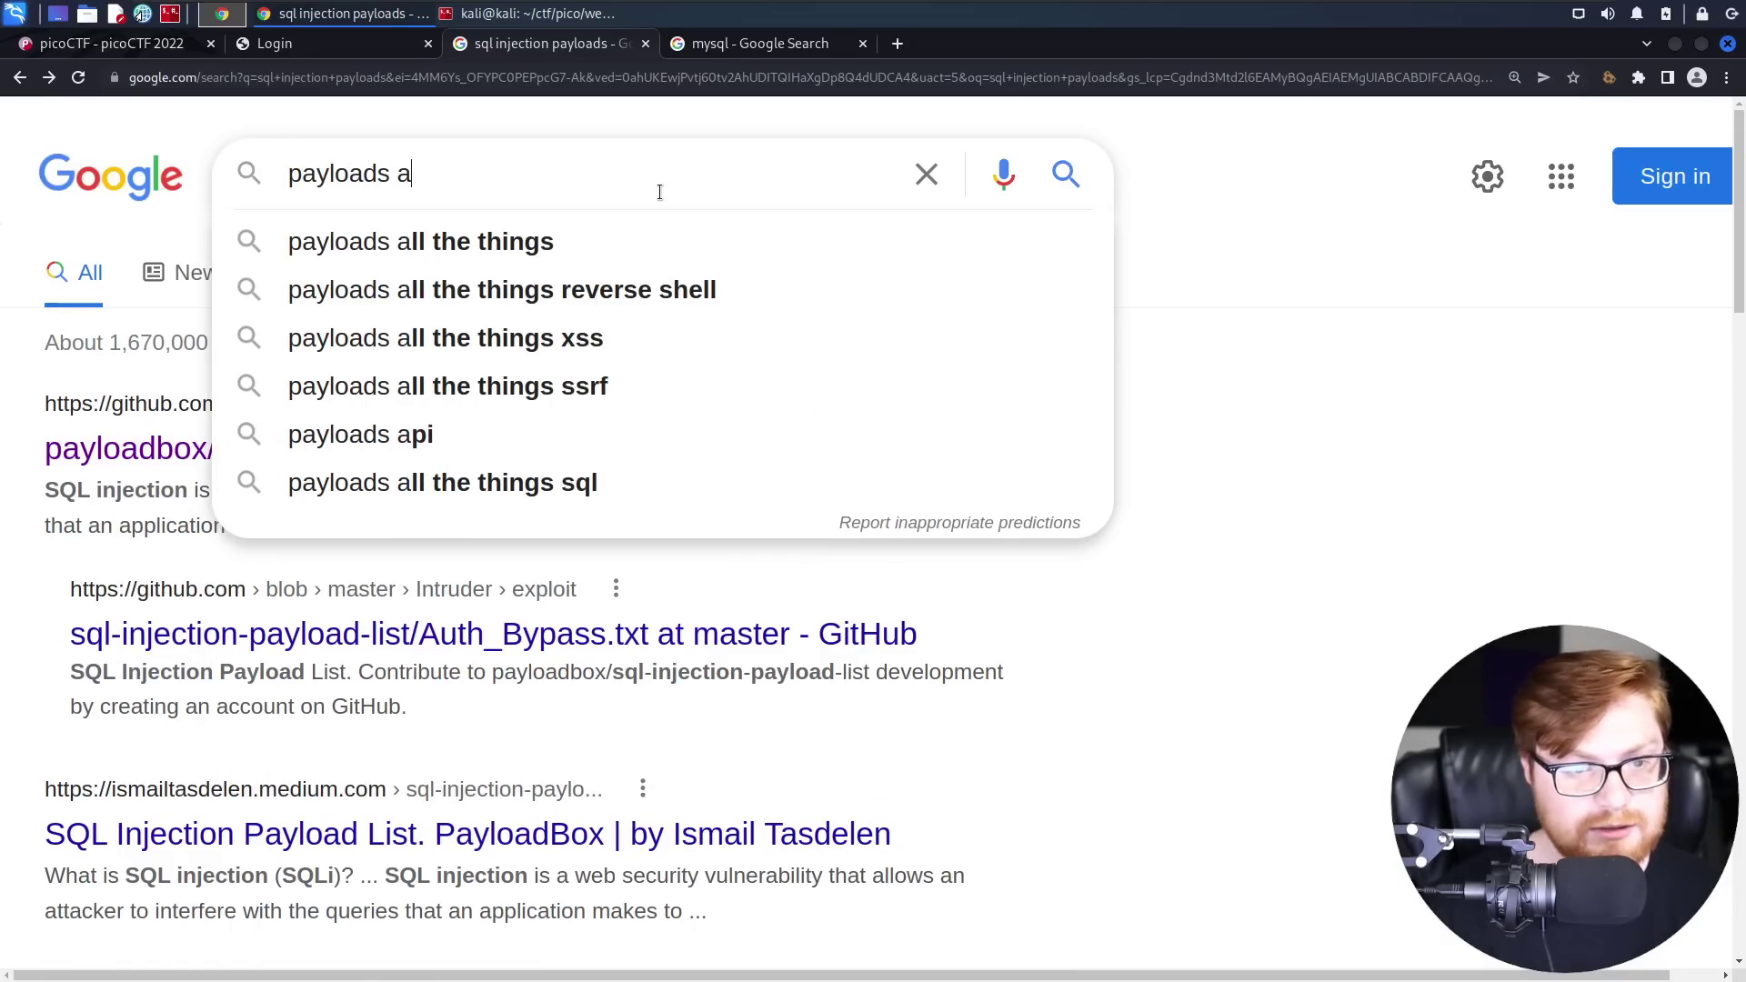
text(ll the things sql inertia)
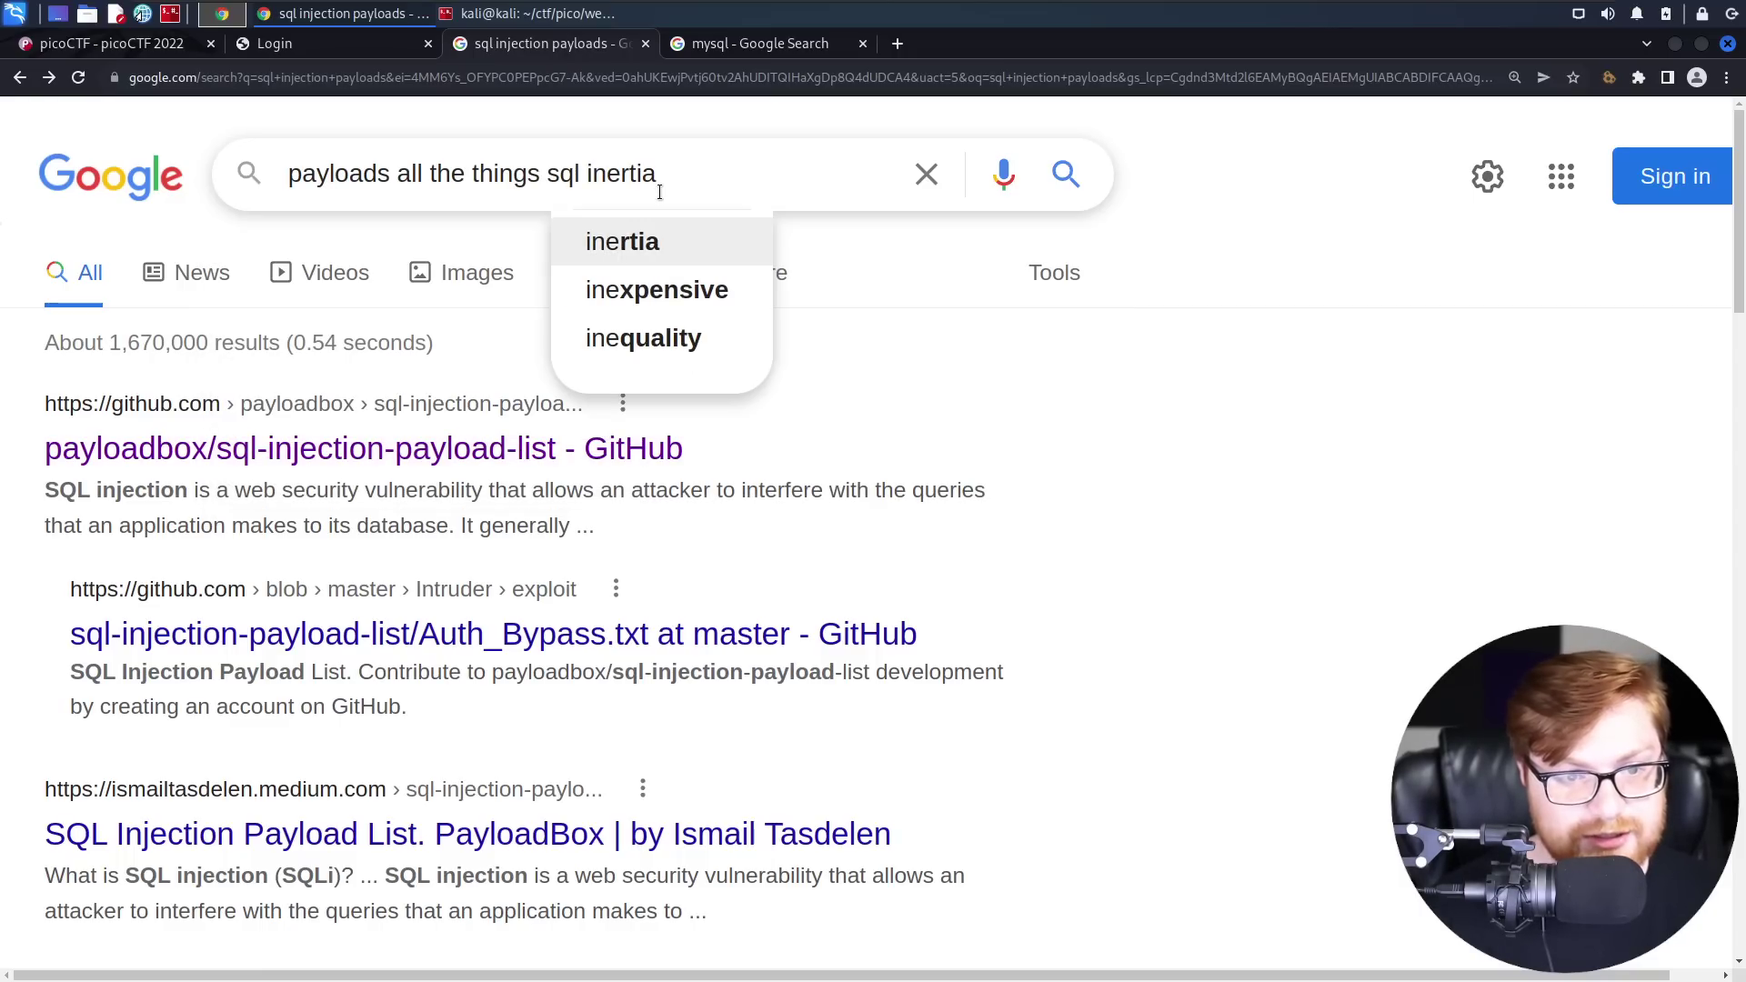
key(ctrl+shift+Left)
text(inec)
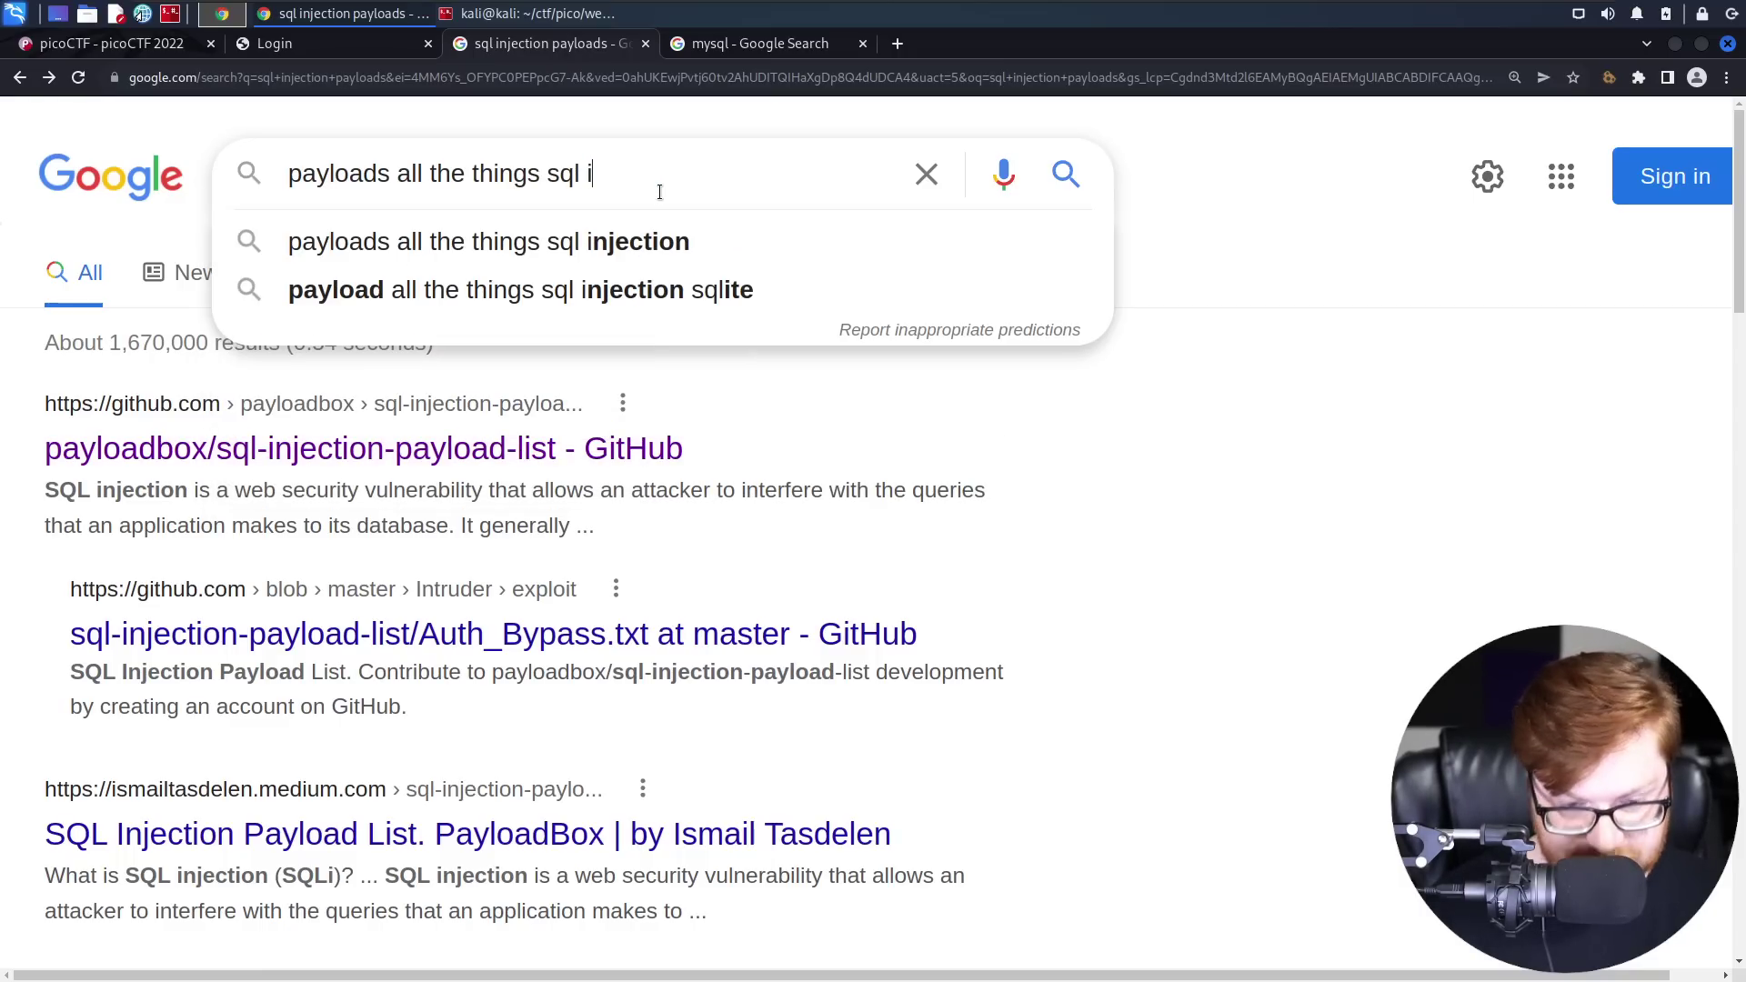
key(BackSpace)
key(BackSpace)
text(jection)
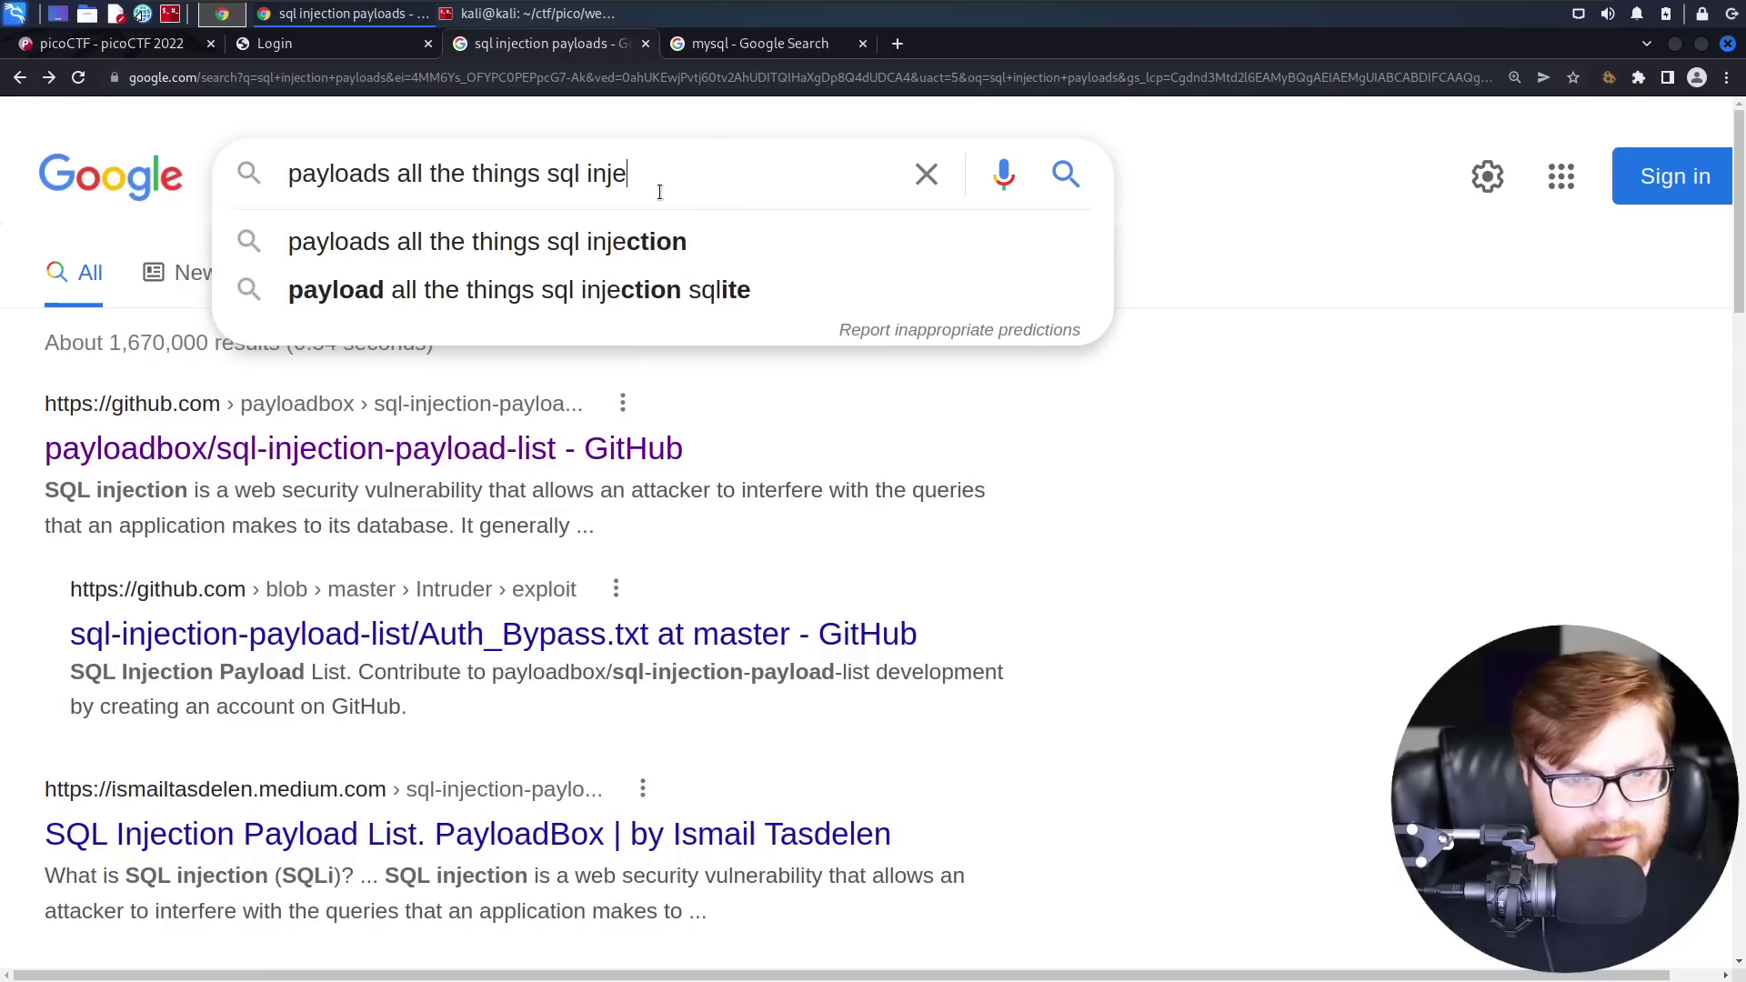
key(Return)
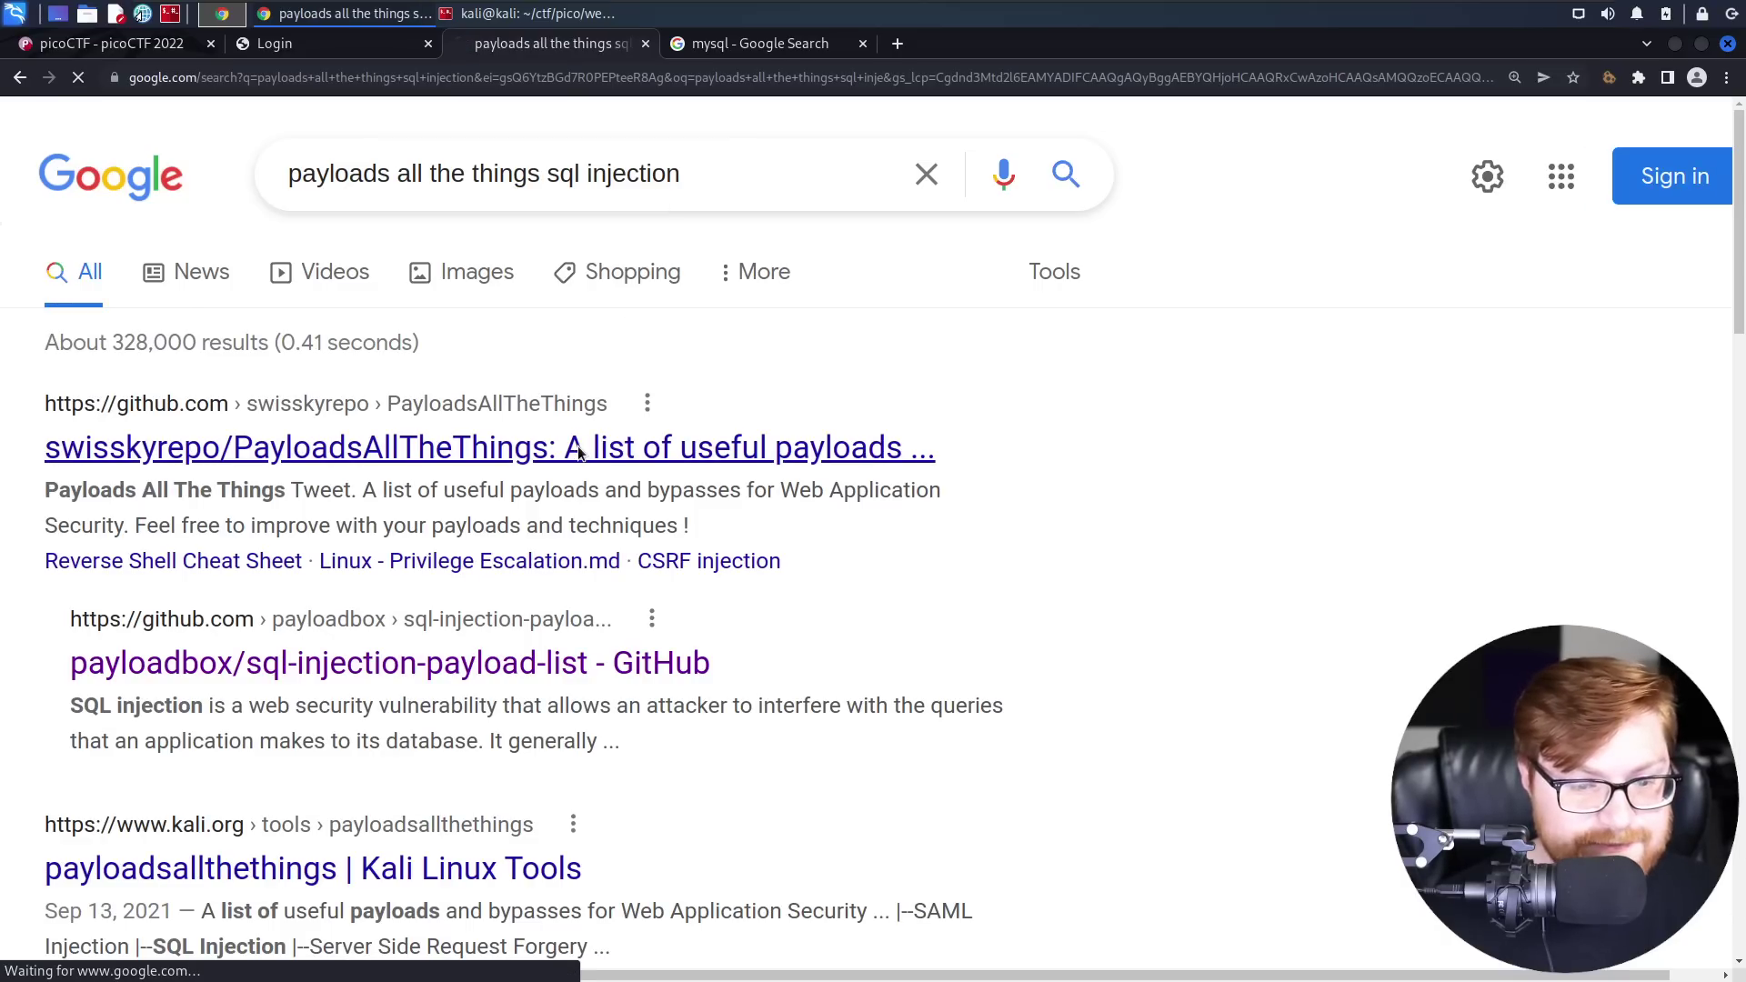
- View the swisskyrepo PayloadsAllTheThings repository in full screen and open its SQL Injection folder
key(F11)
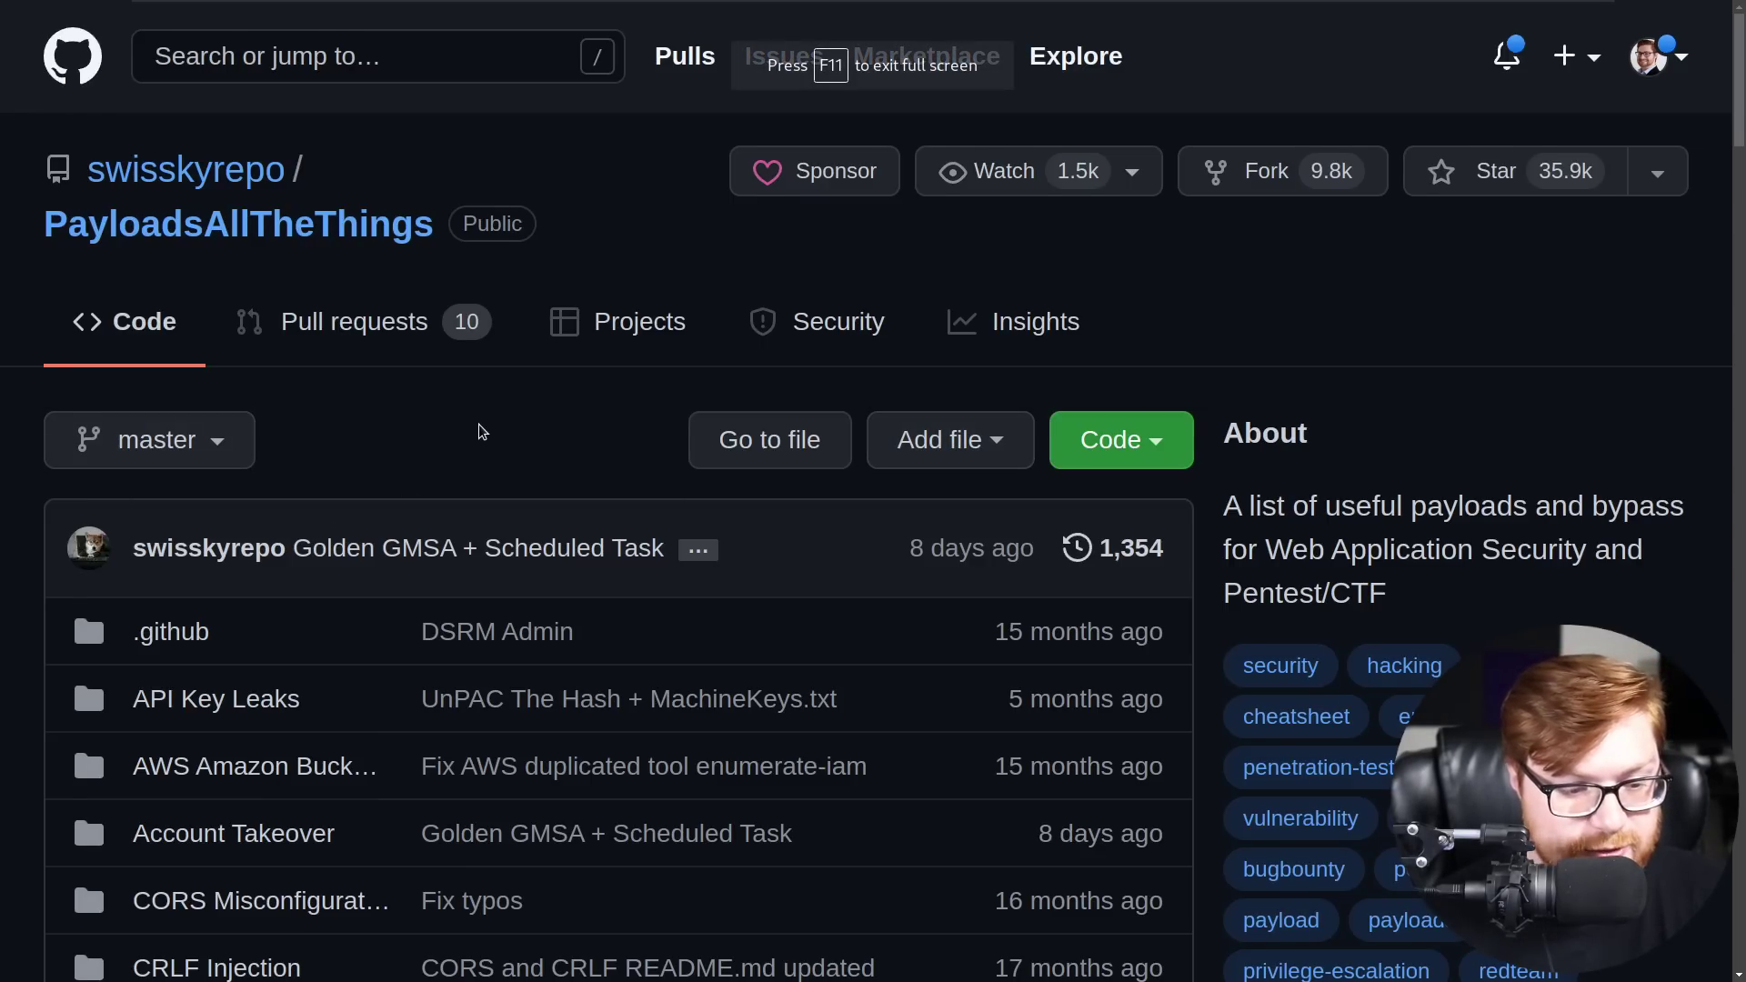
scroll(480, 436, down, 2)
scroll(482, 424, down, 5)
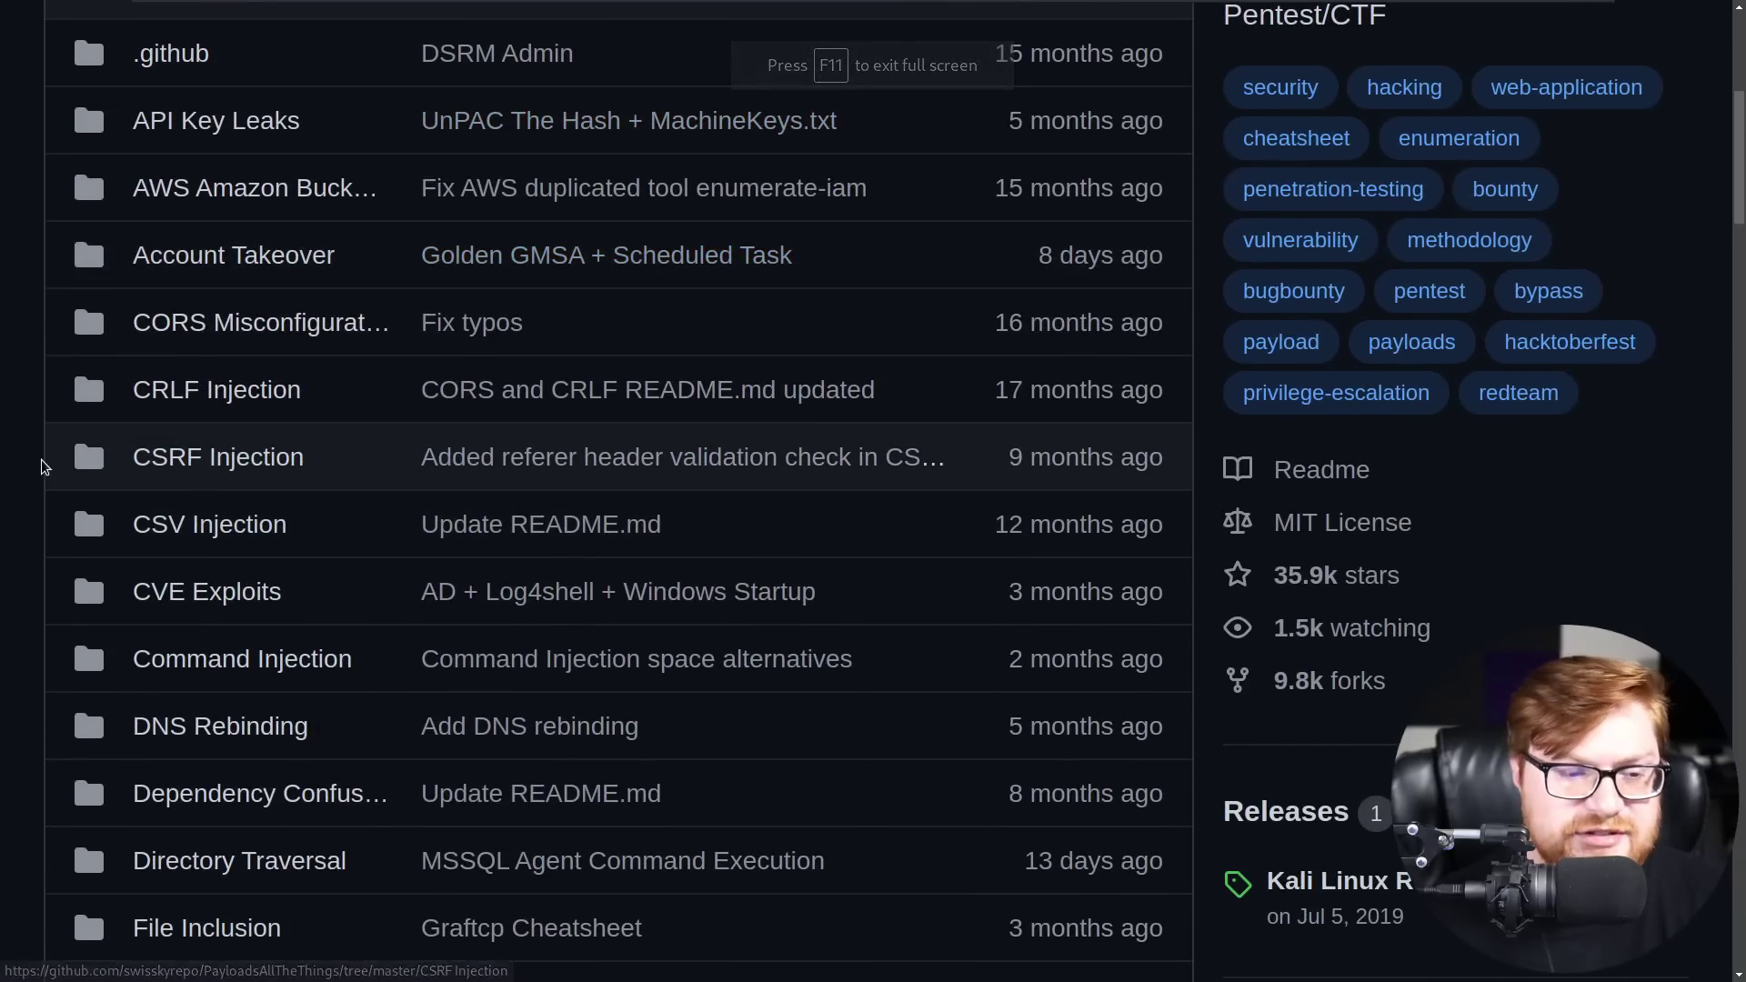
scroll(43, 465, down, 3)
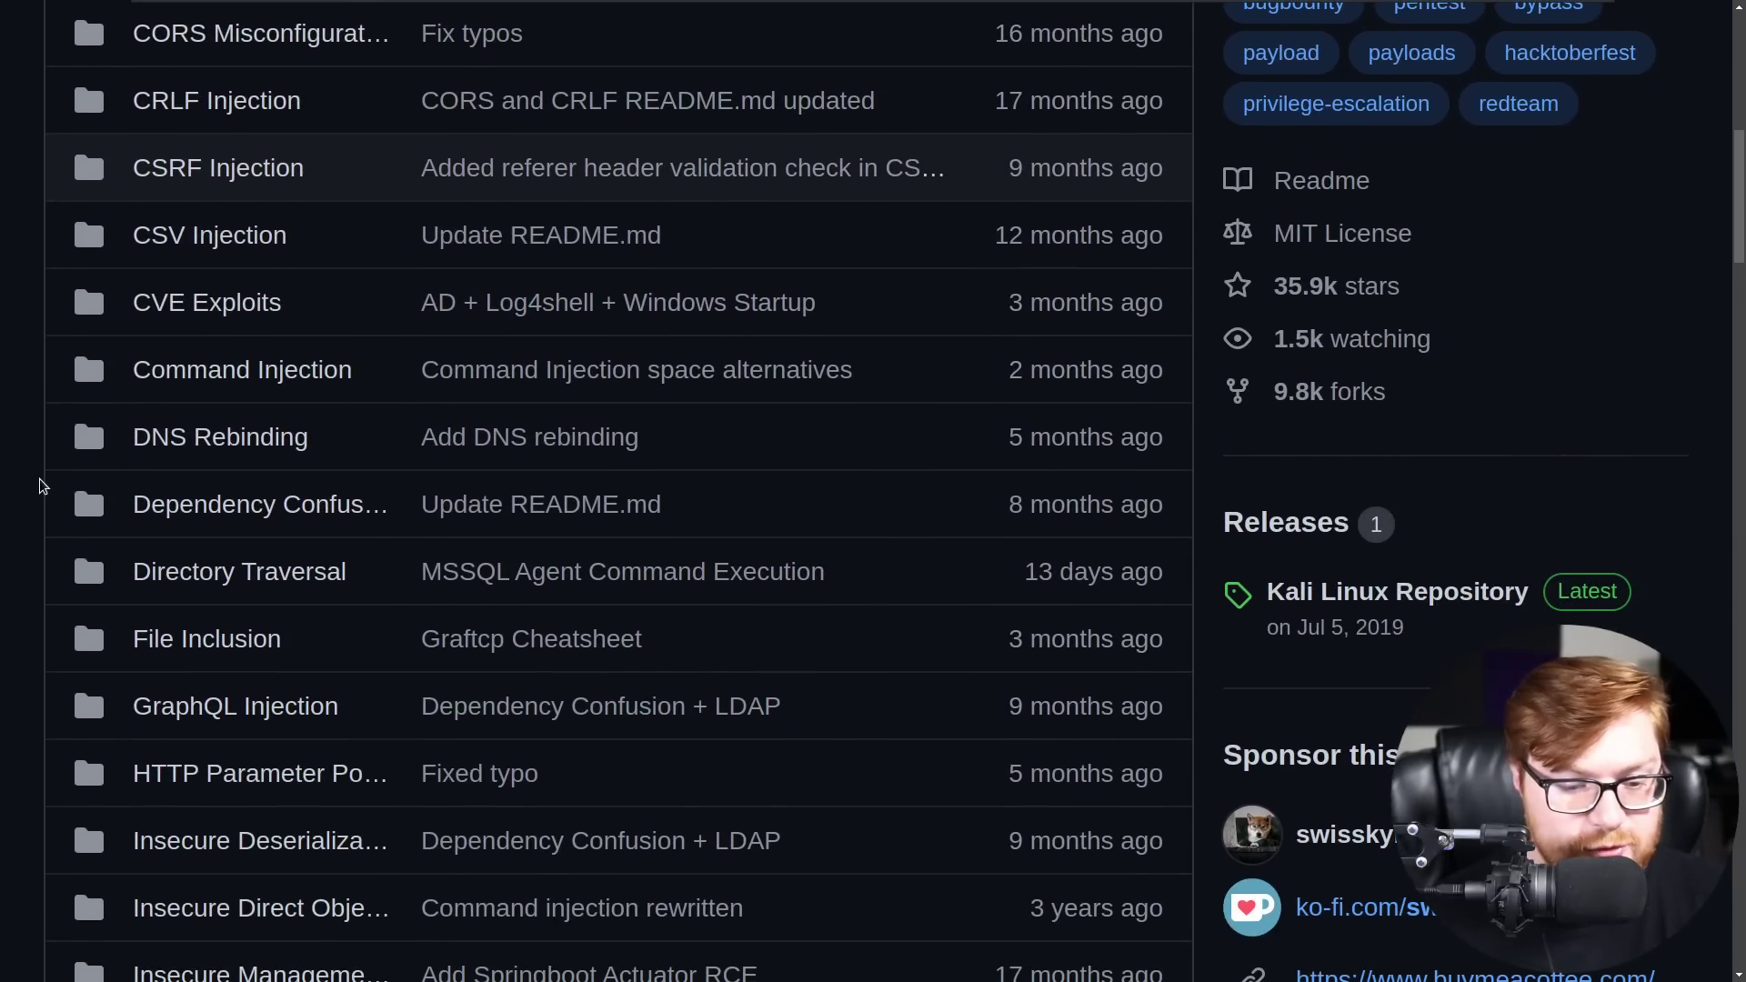
scroll(42, 484, down, 4)
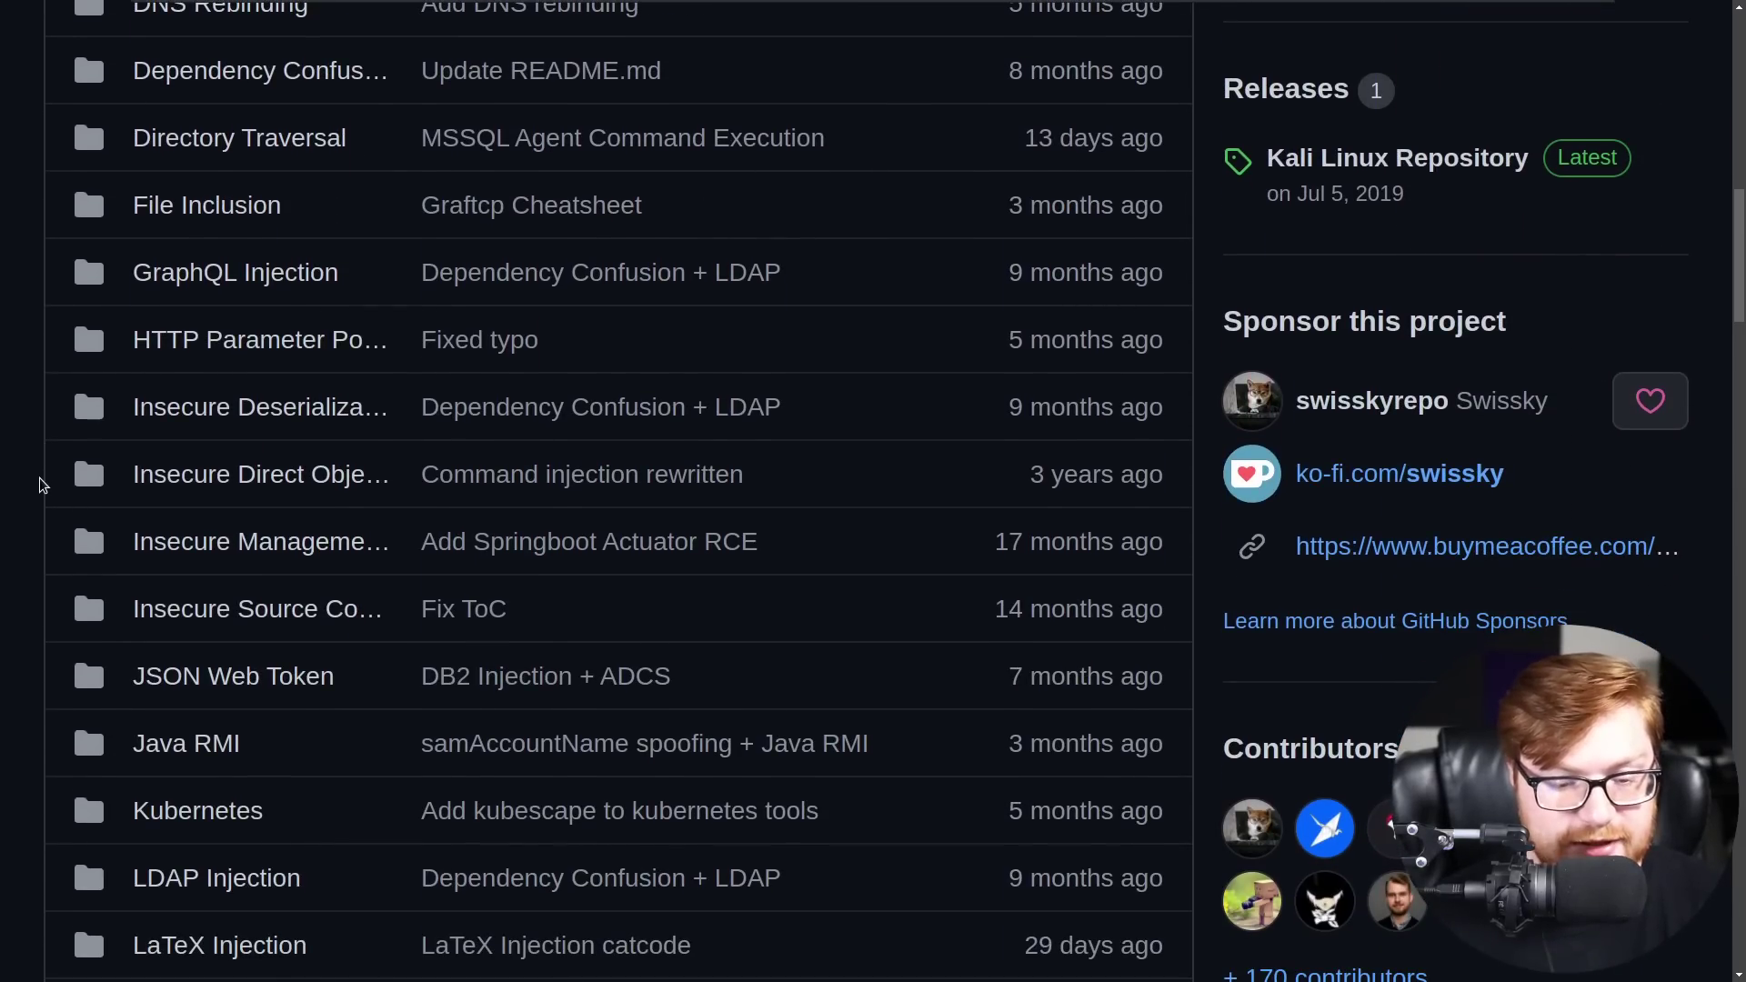
scroll(40, 484, down, 3)
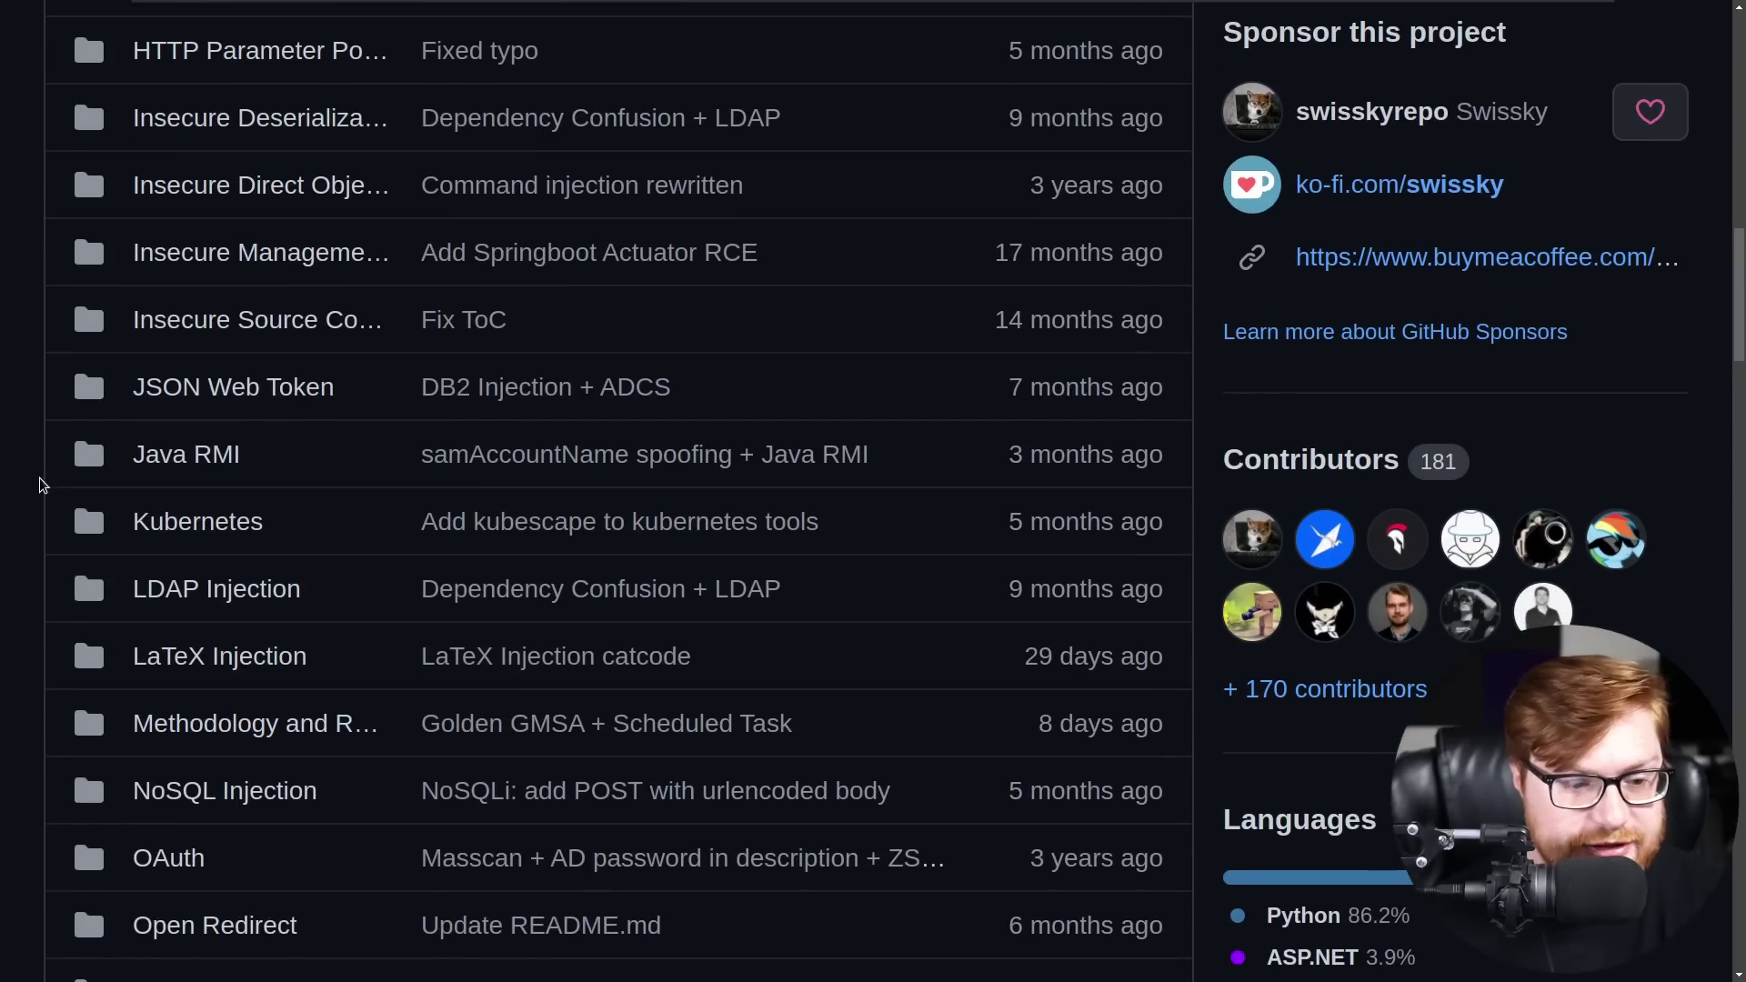
scroll(40, 484, down, 2)
scroll(40, 478, down, 4)
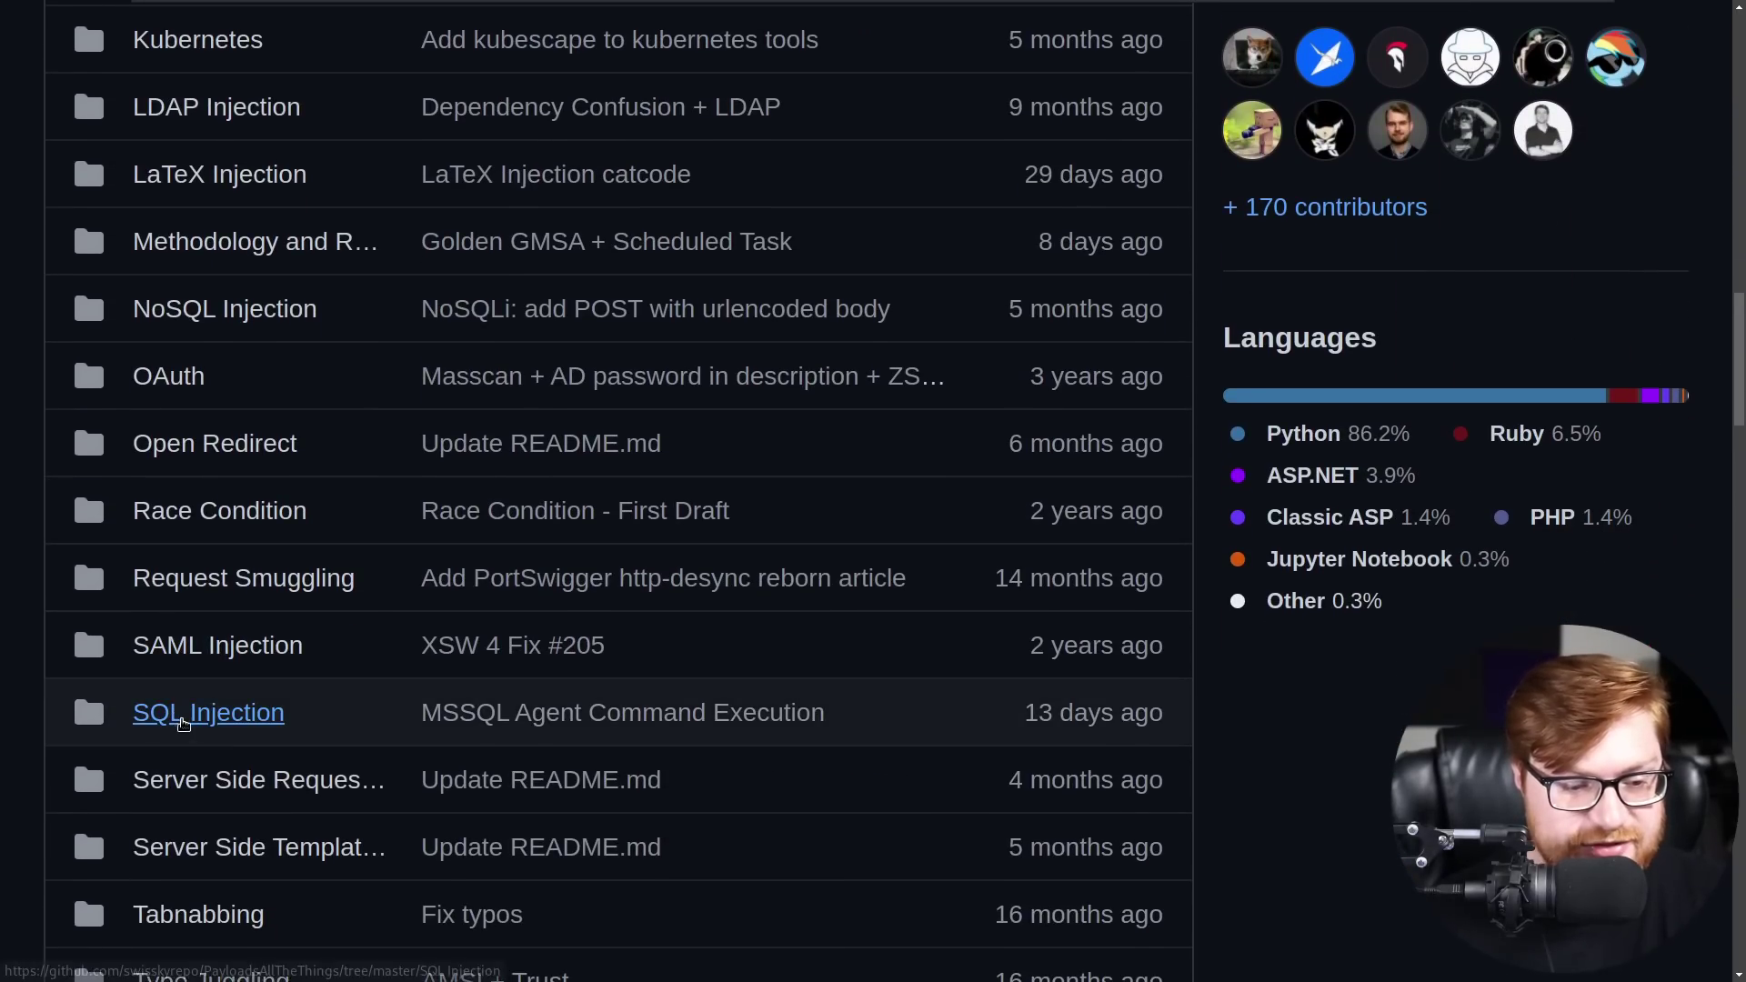
click(192, 728)
- Examine the SQL Injection folder's cheat sheet files and read its README through entry point detection, DBMS identification, SQLmap usage and tamper options
scroll(347, 710, down, 5)
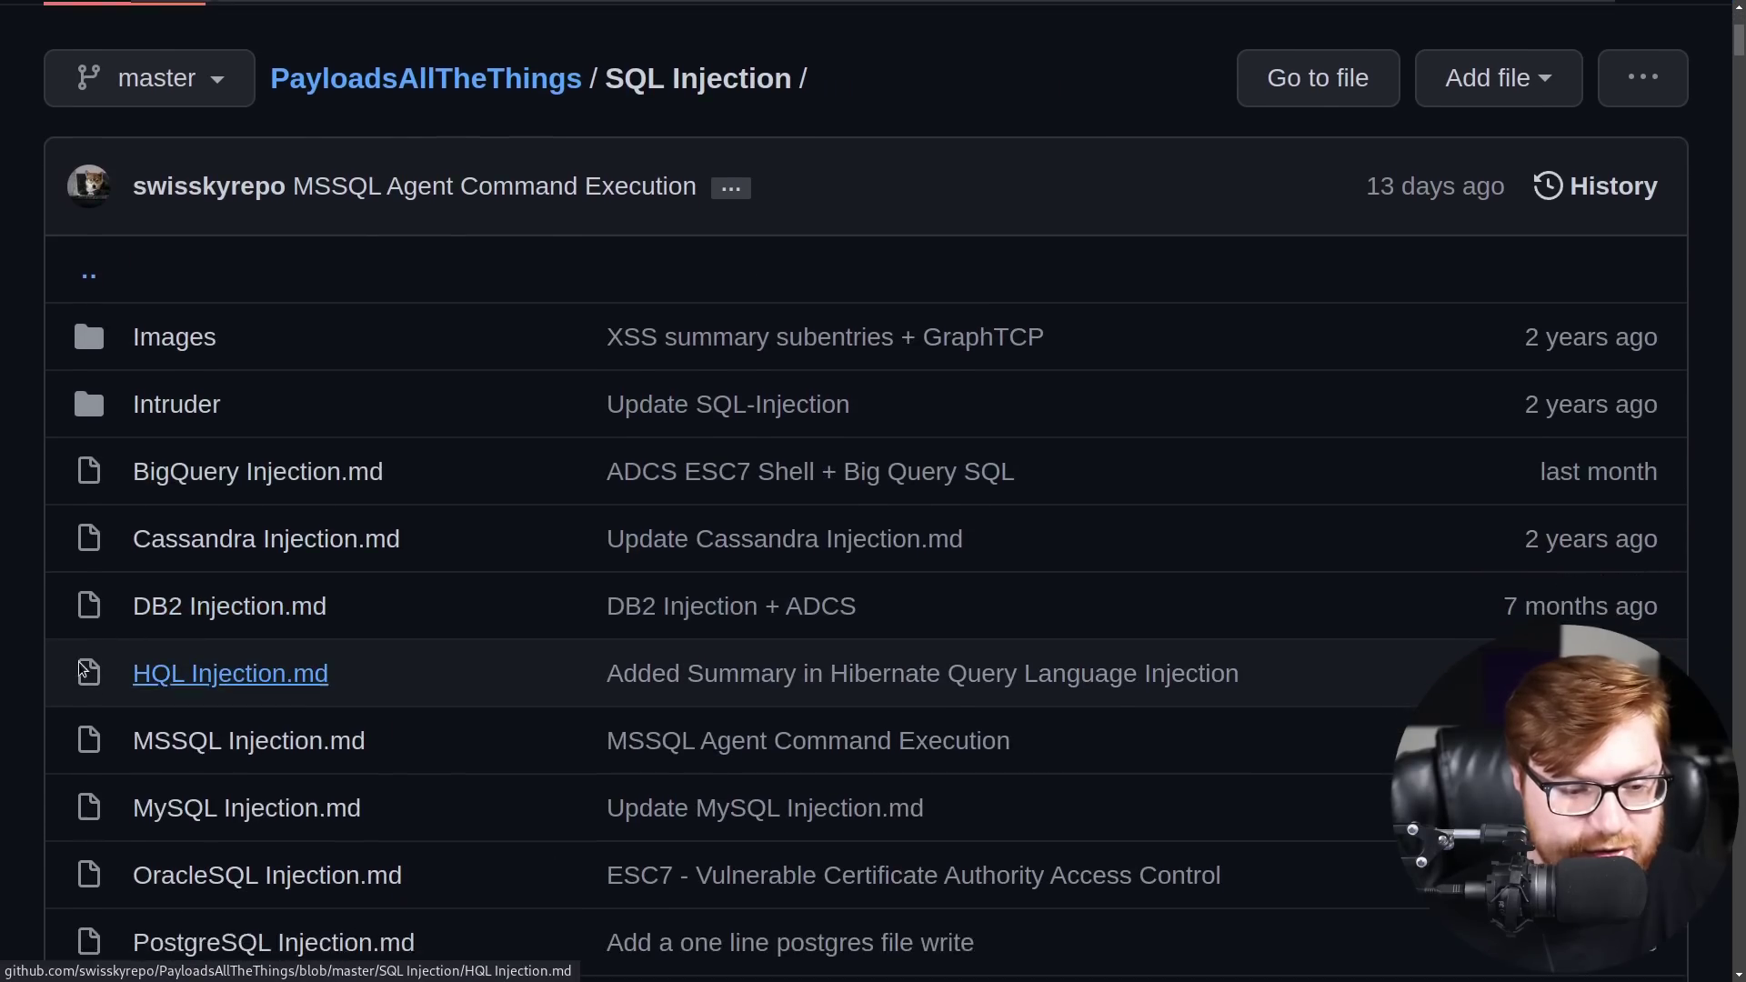
scroll(61, 665, down, 6)
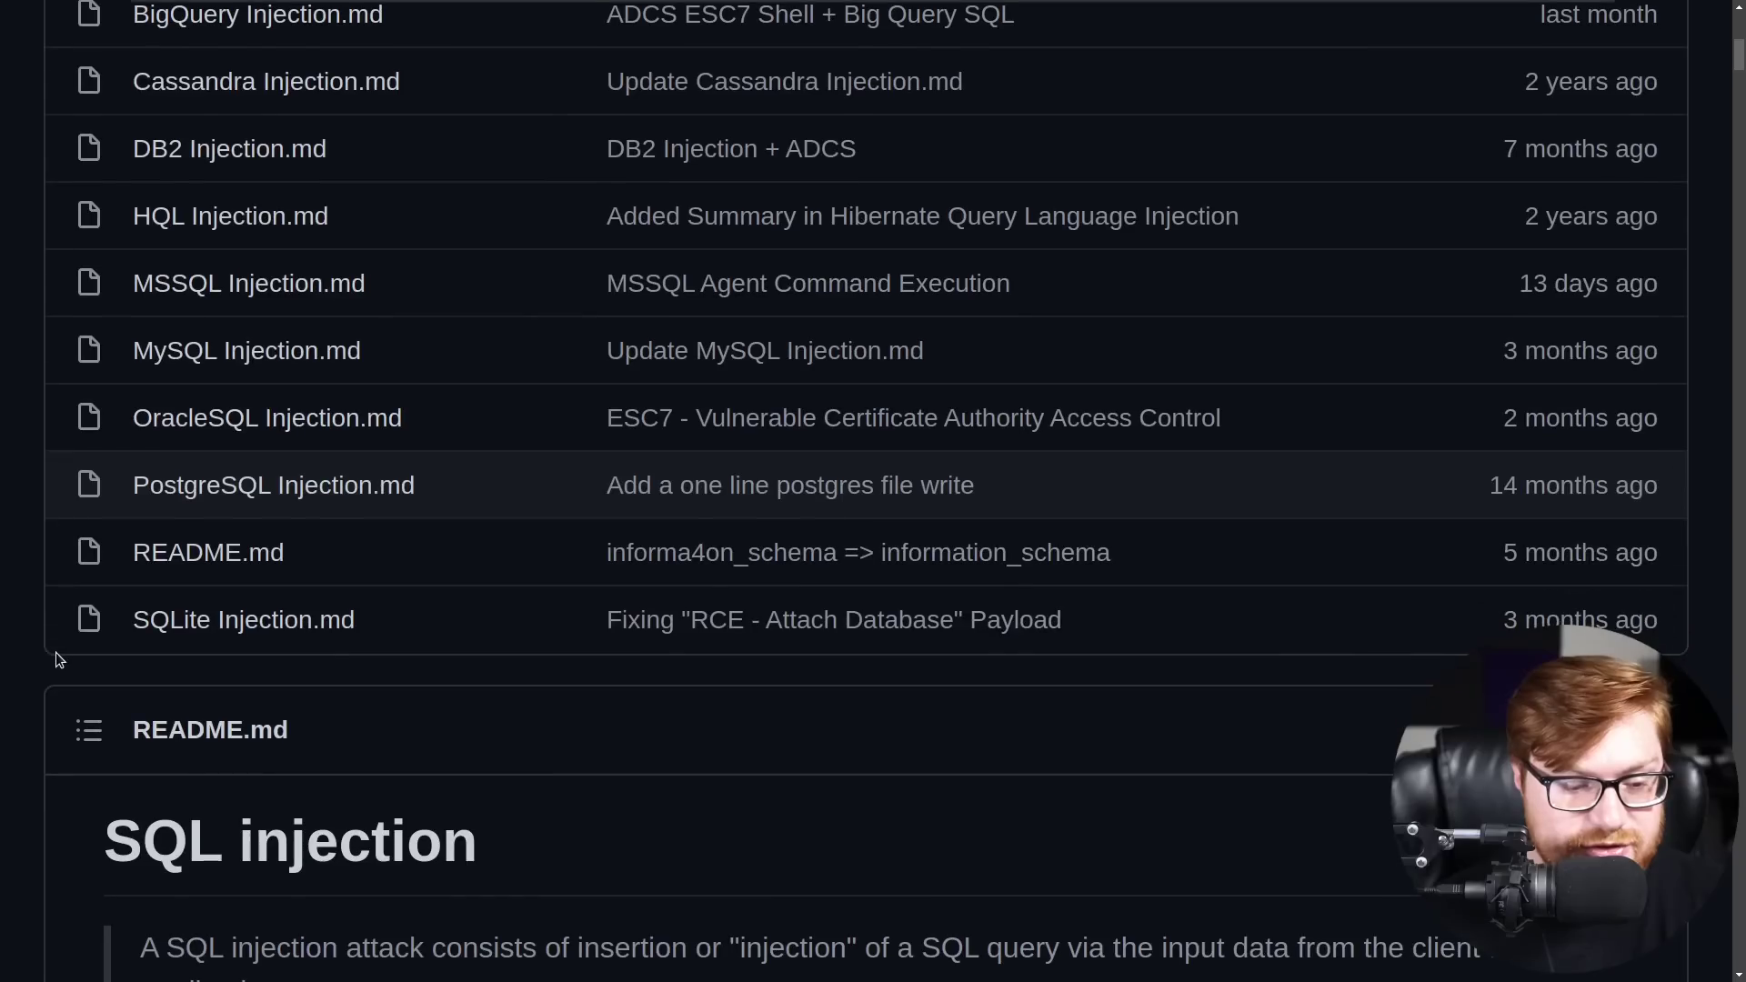
scroll(56, 653, down, 4)
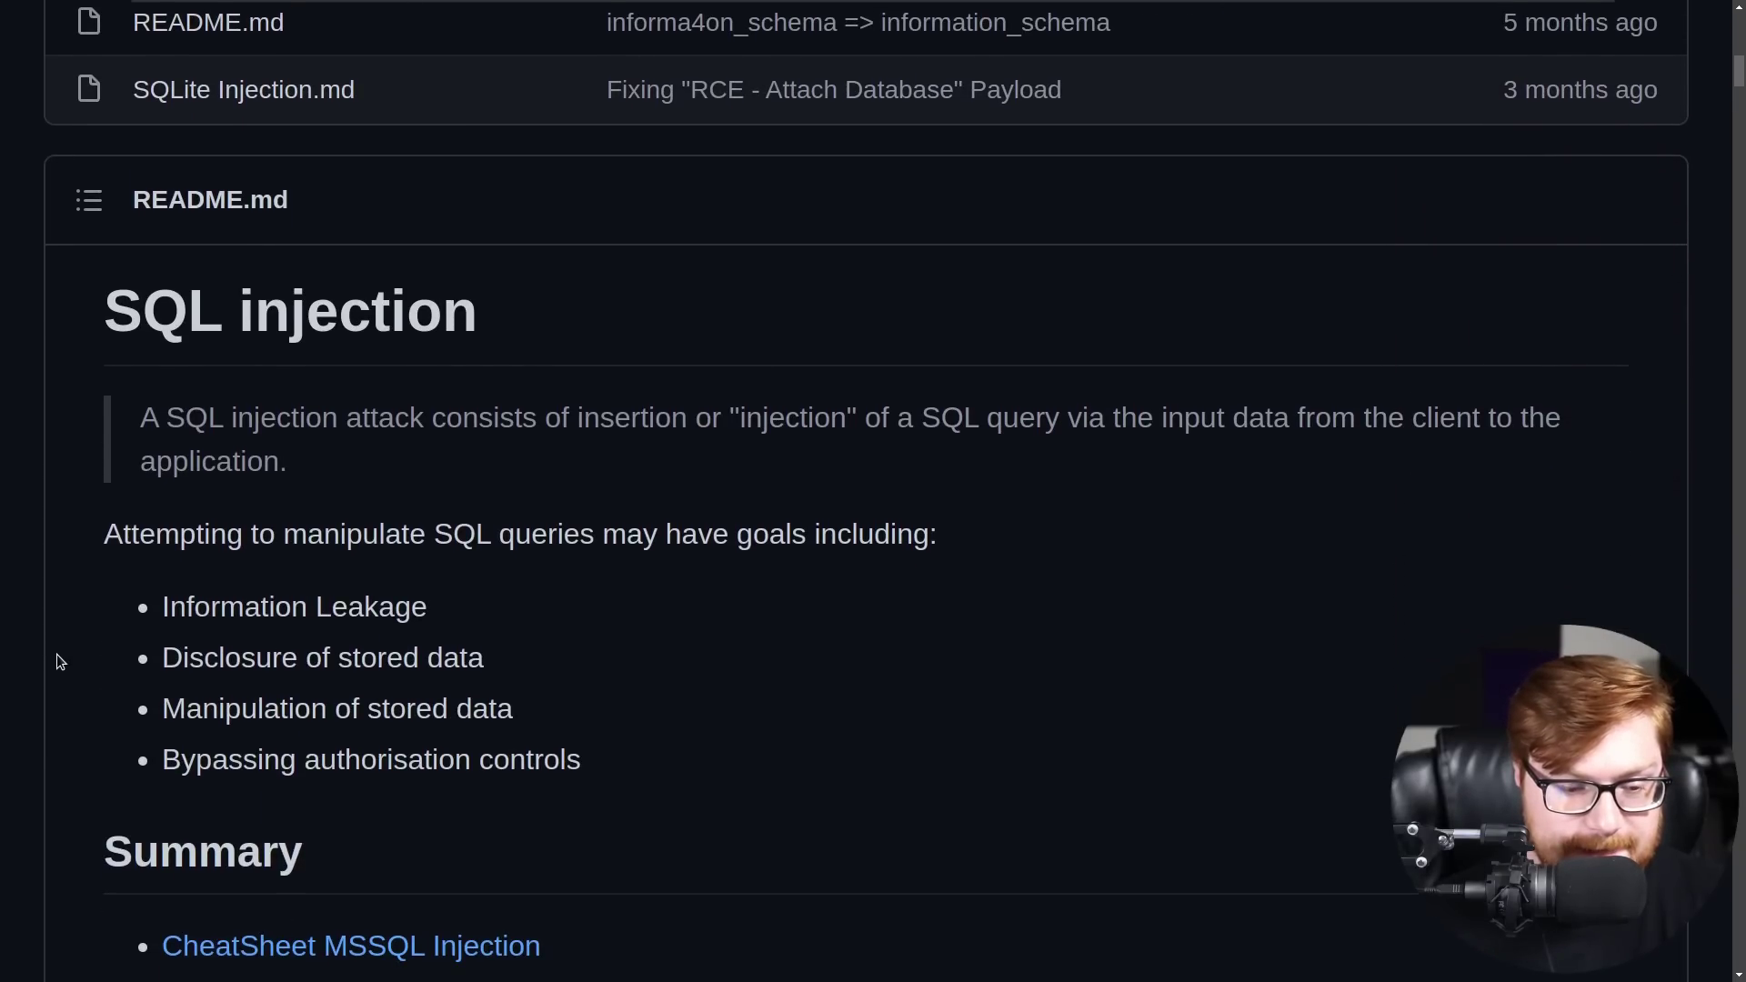
scroll(56, 654, down, 3)
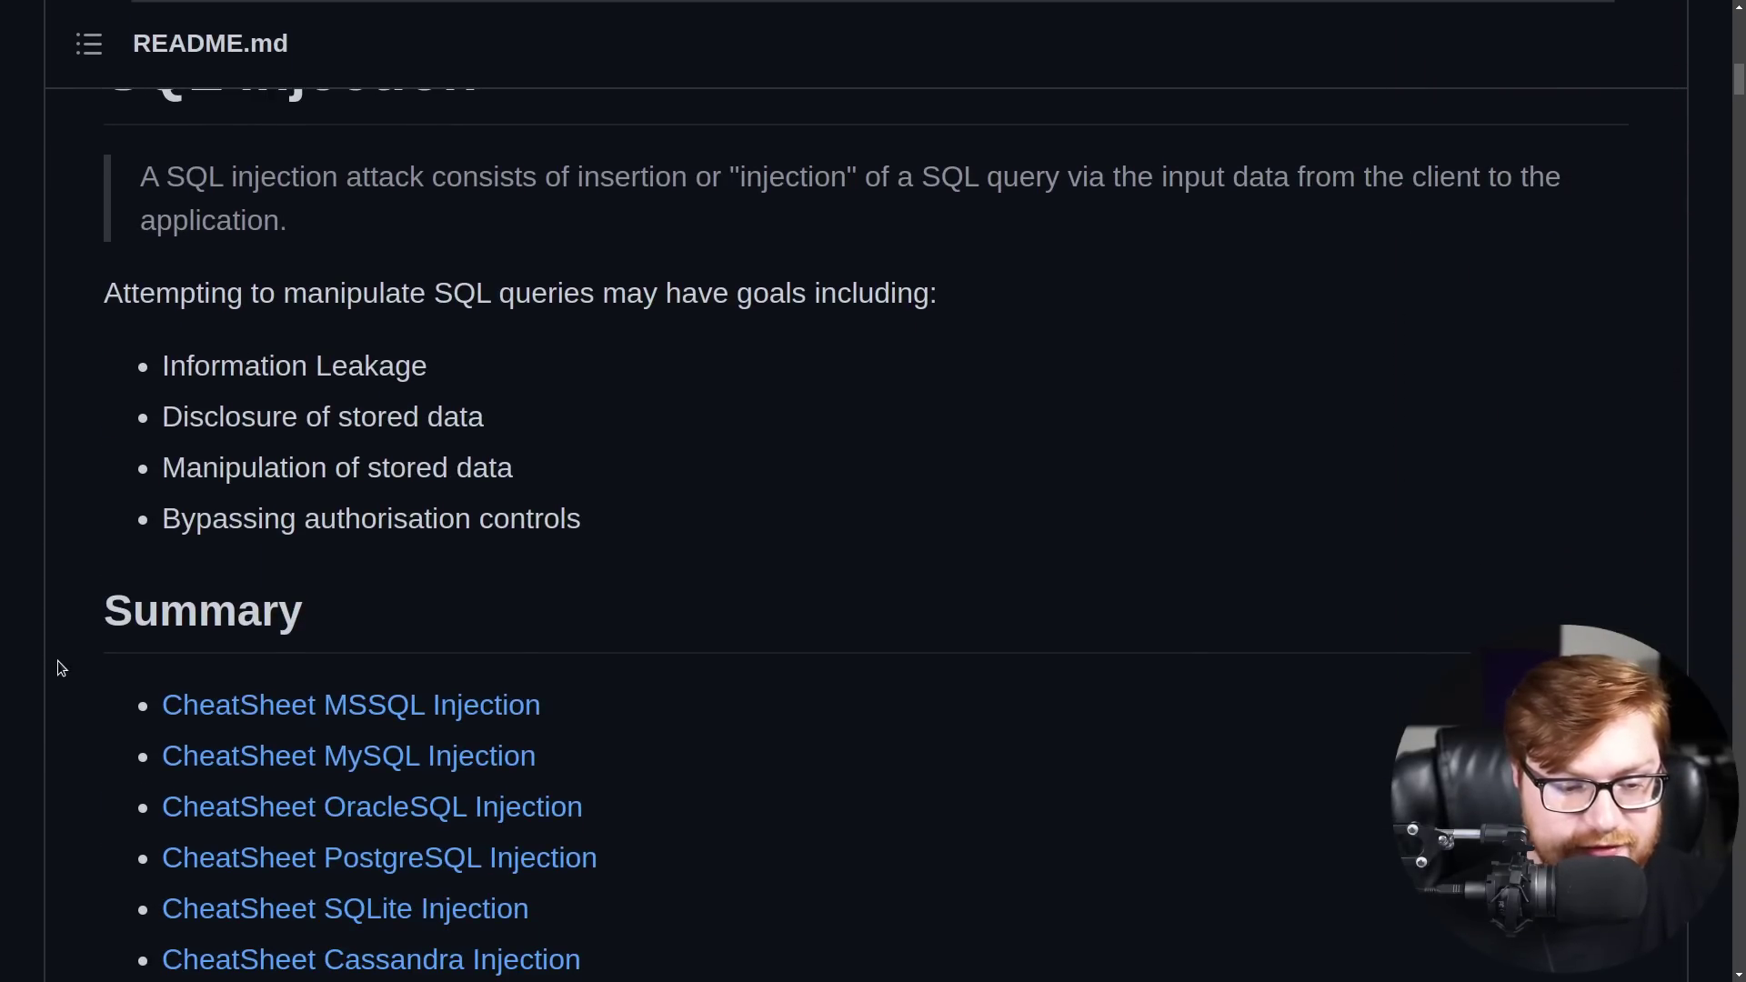
scroll(1032, 773, down, 2)
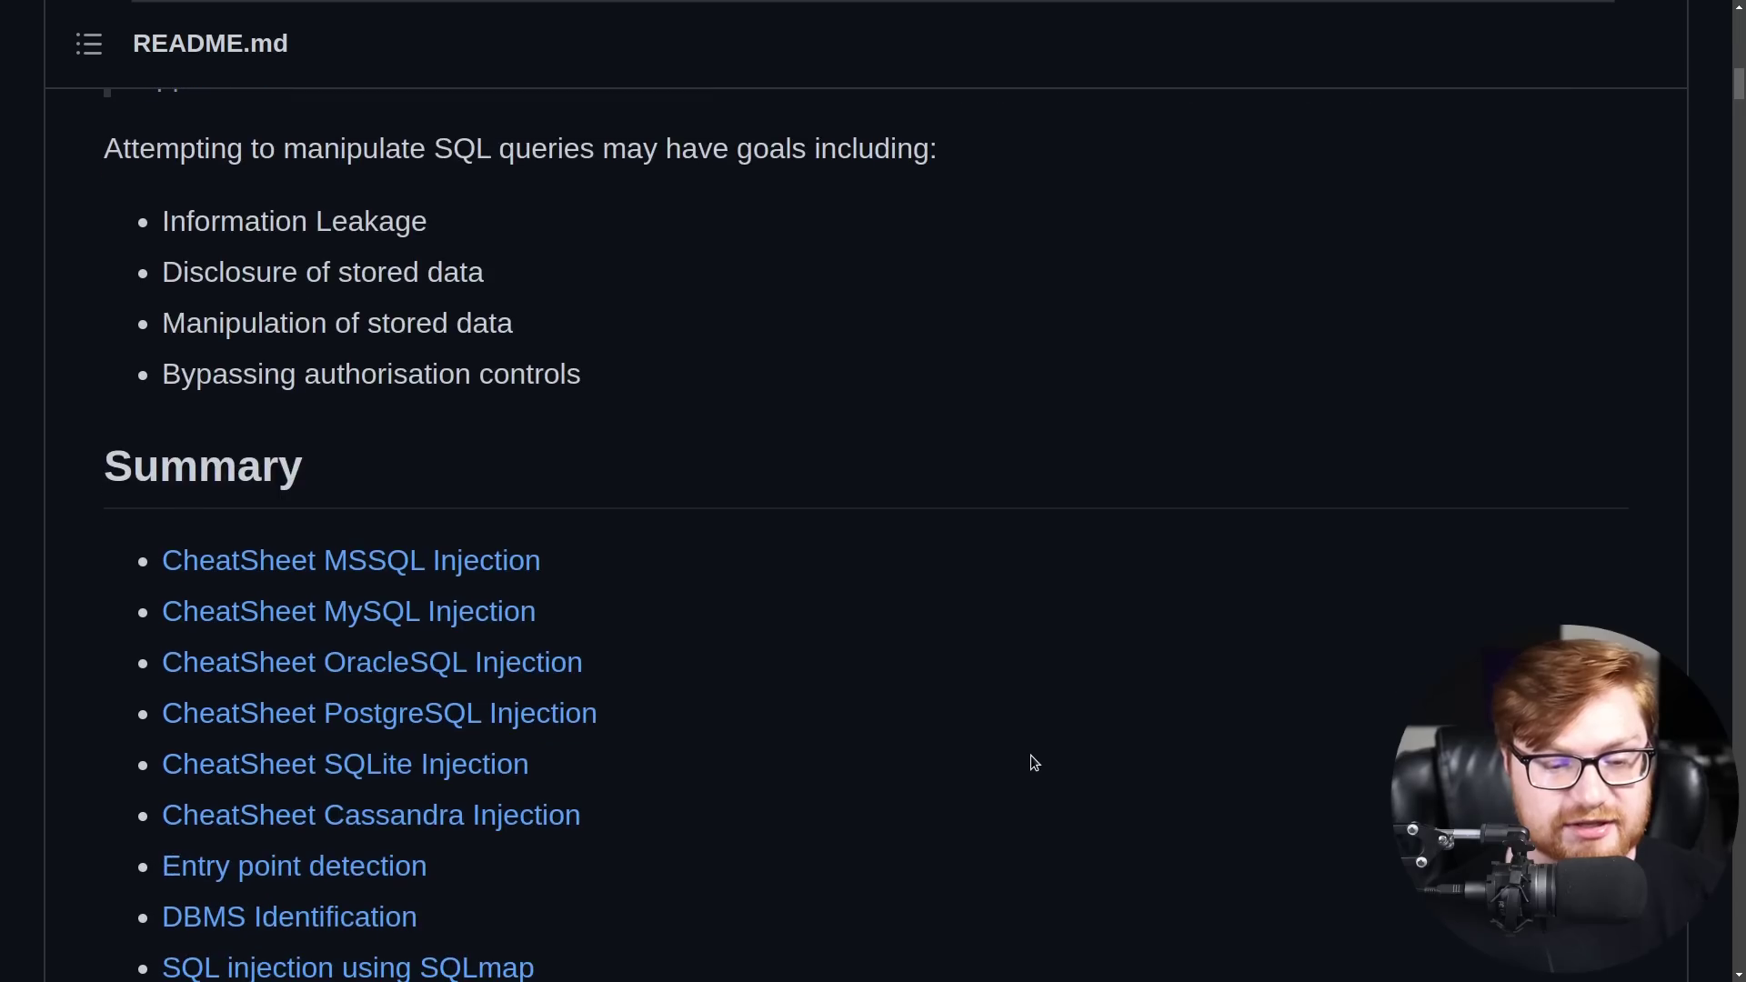
scroll(1034, 762, down, 14)
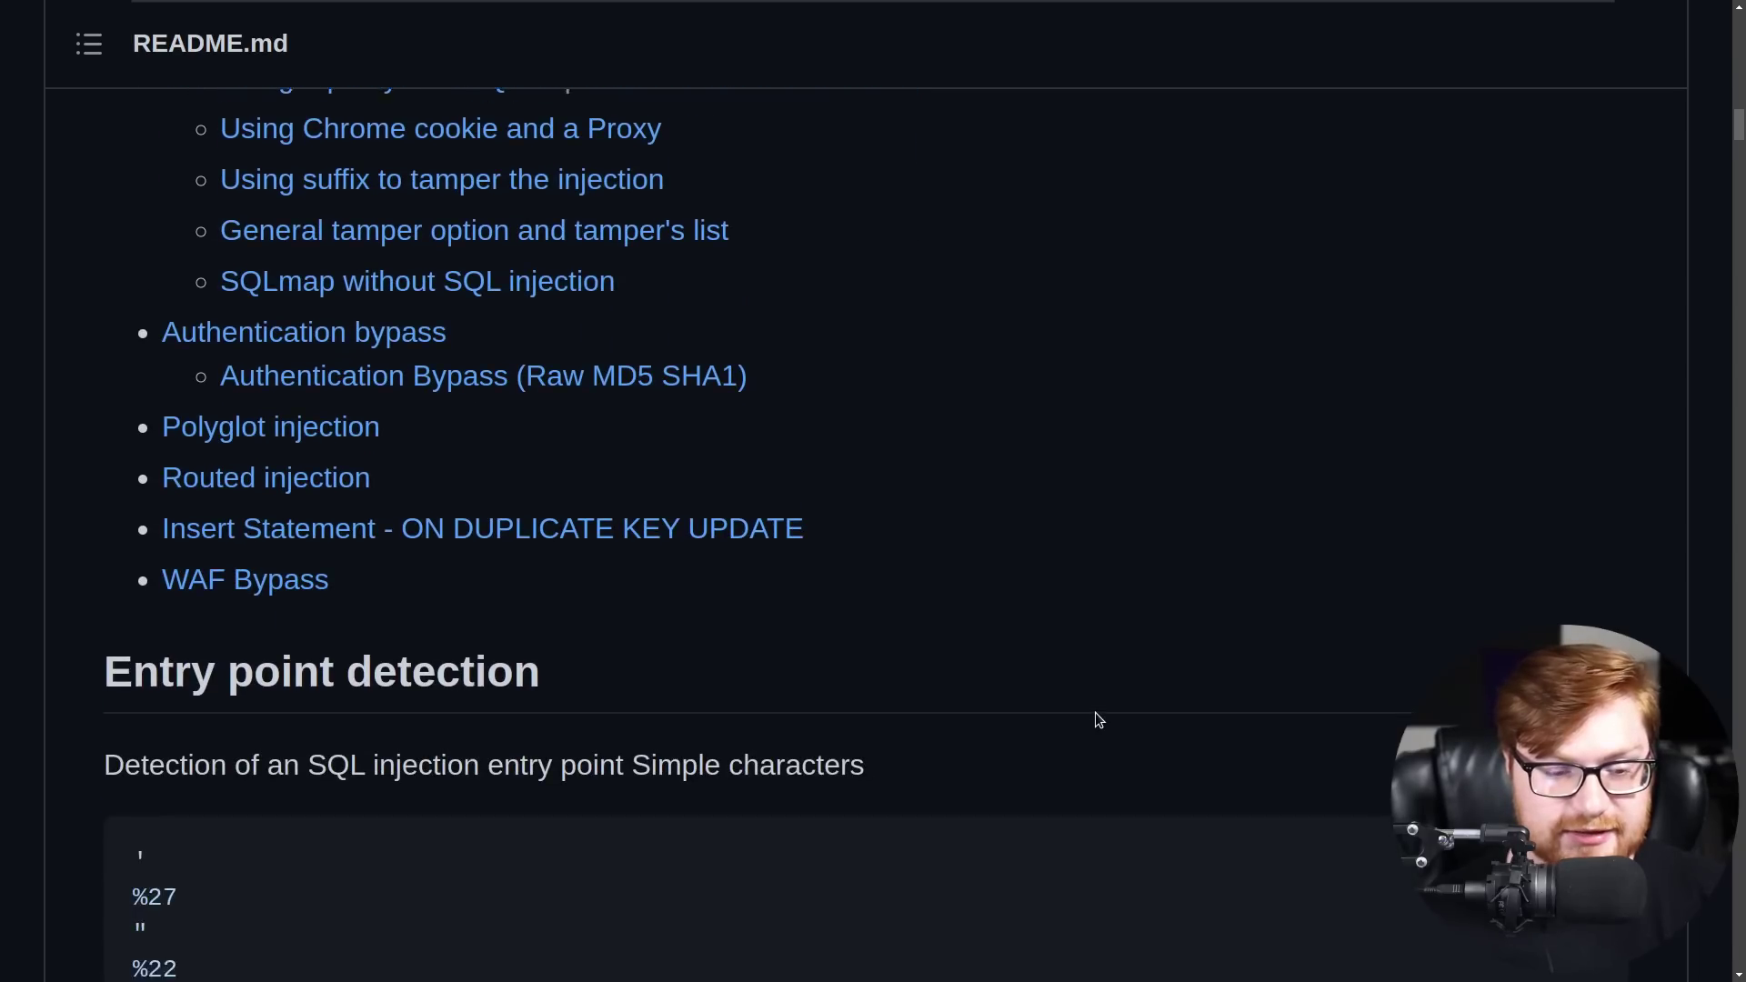
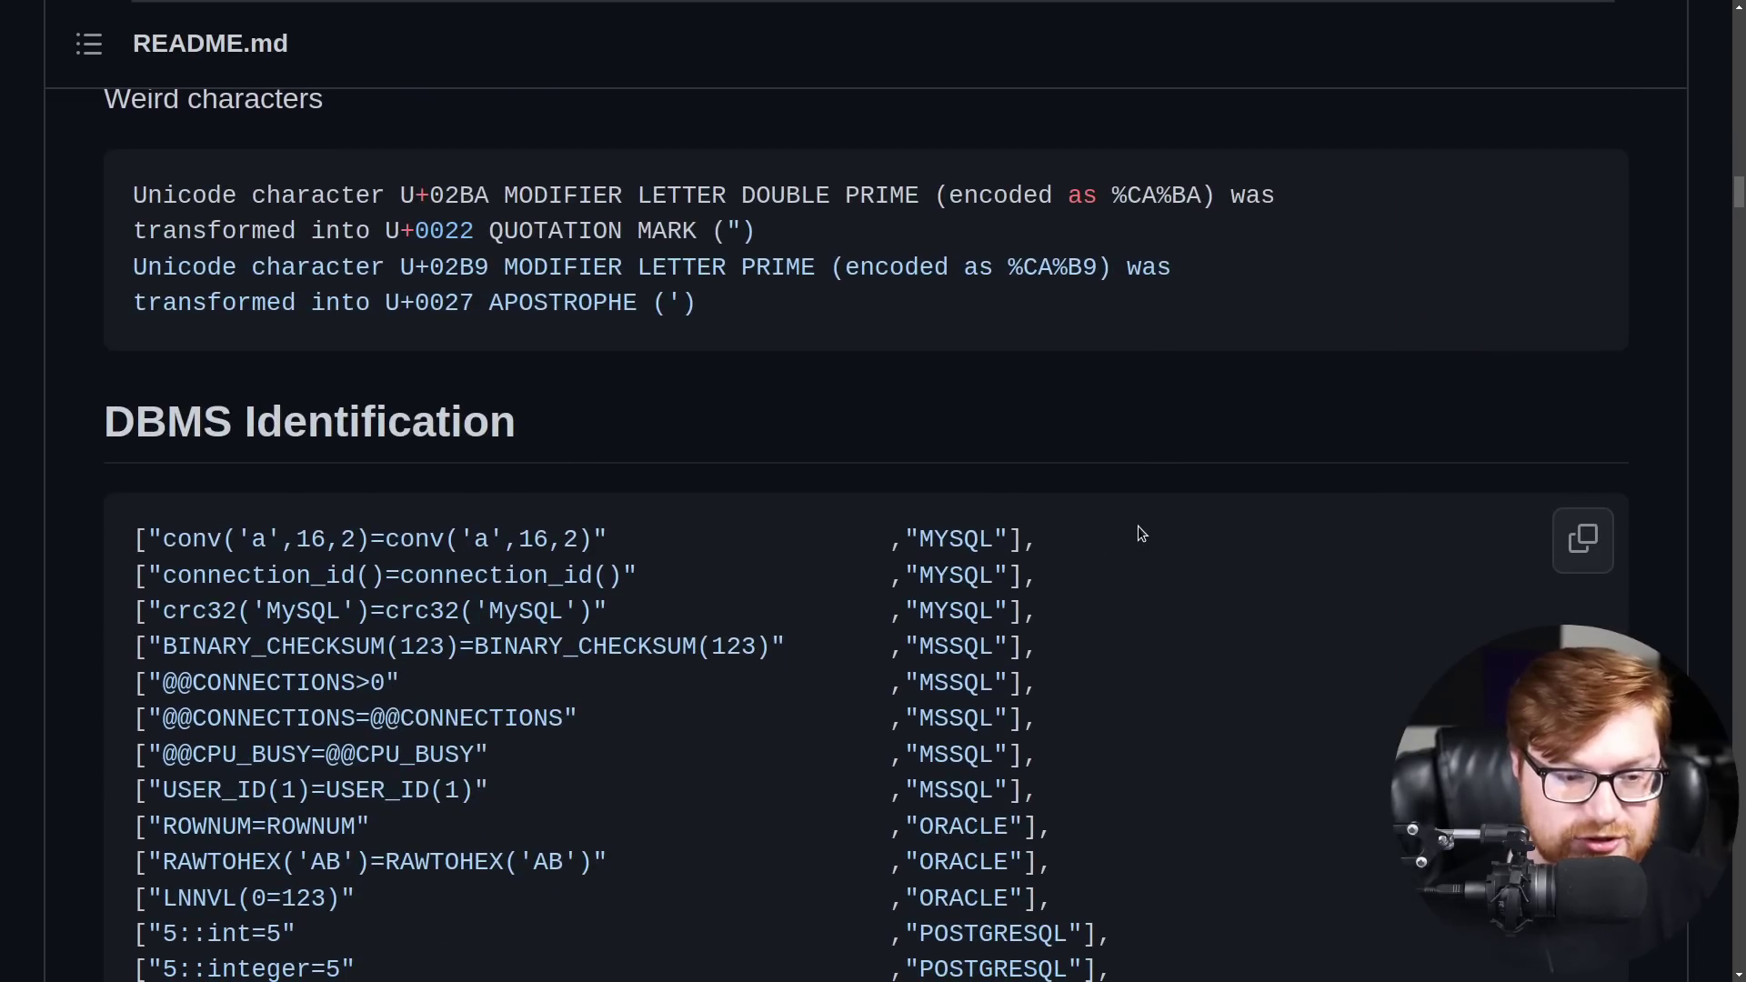
scroll(1205, 444, down, 10)
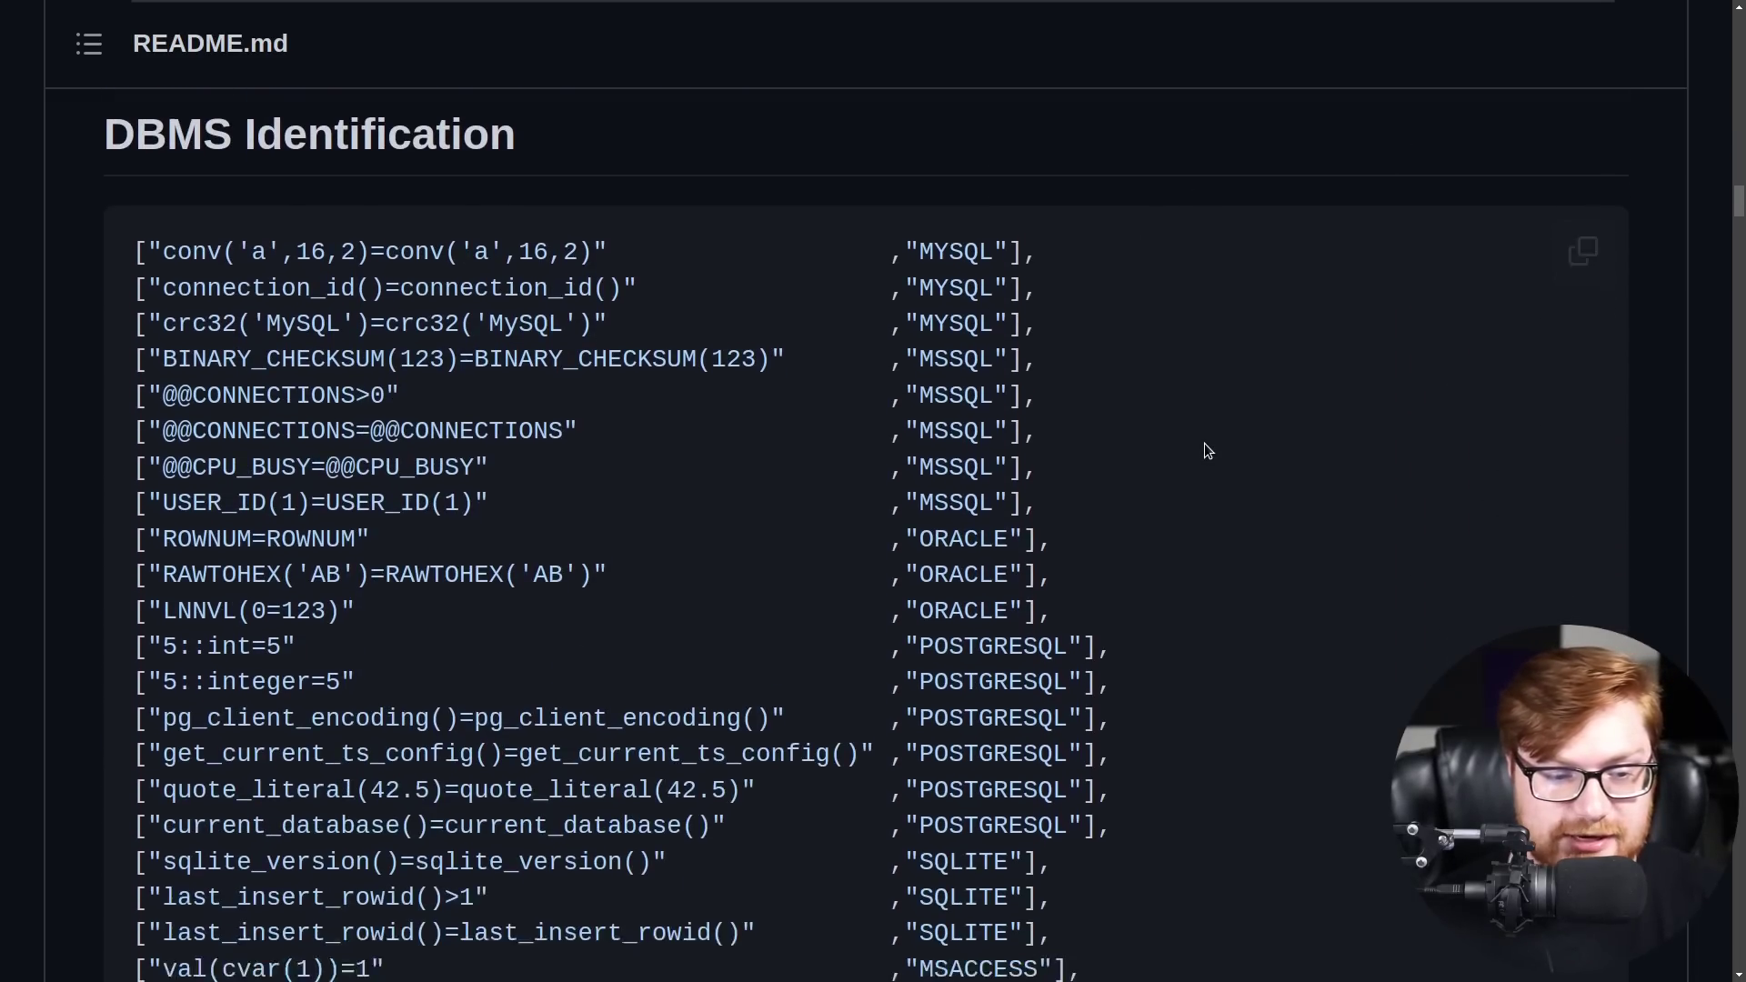
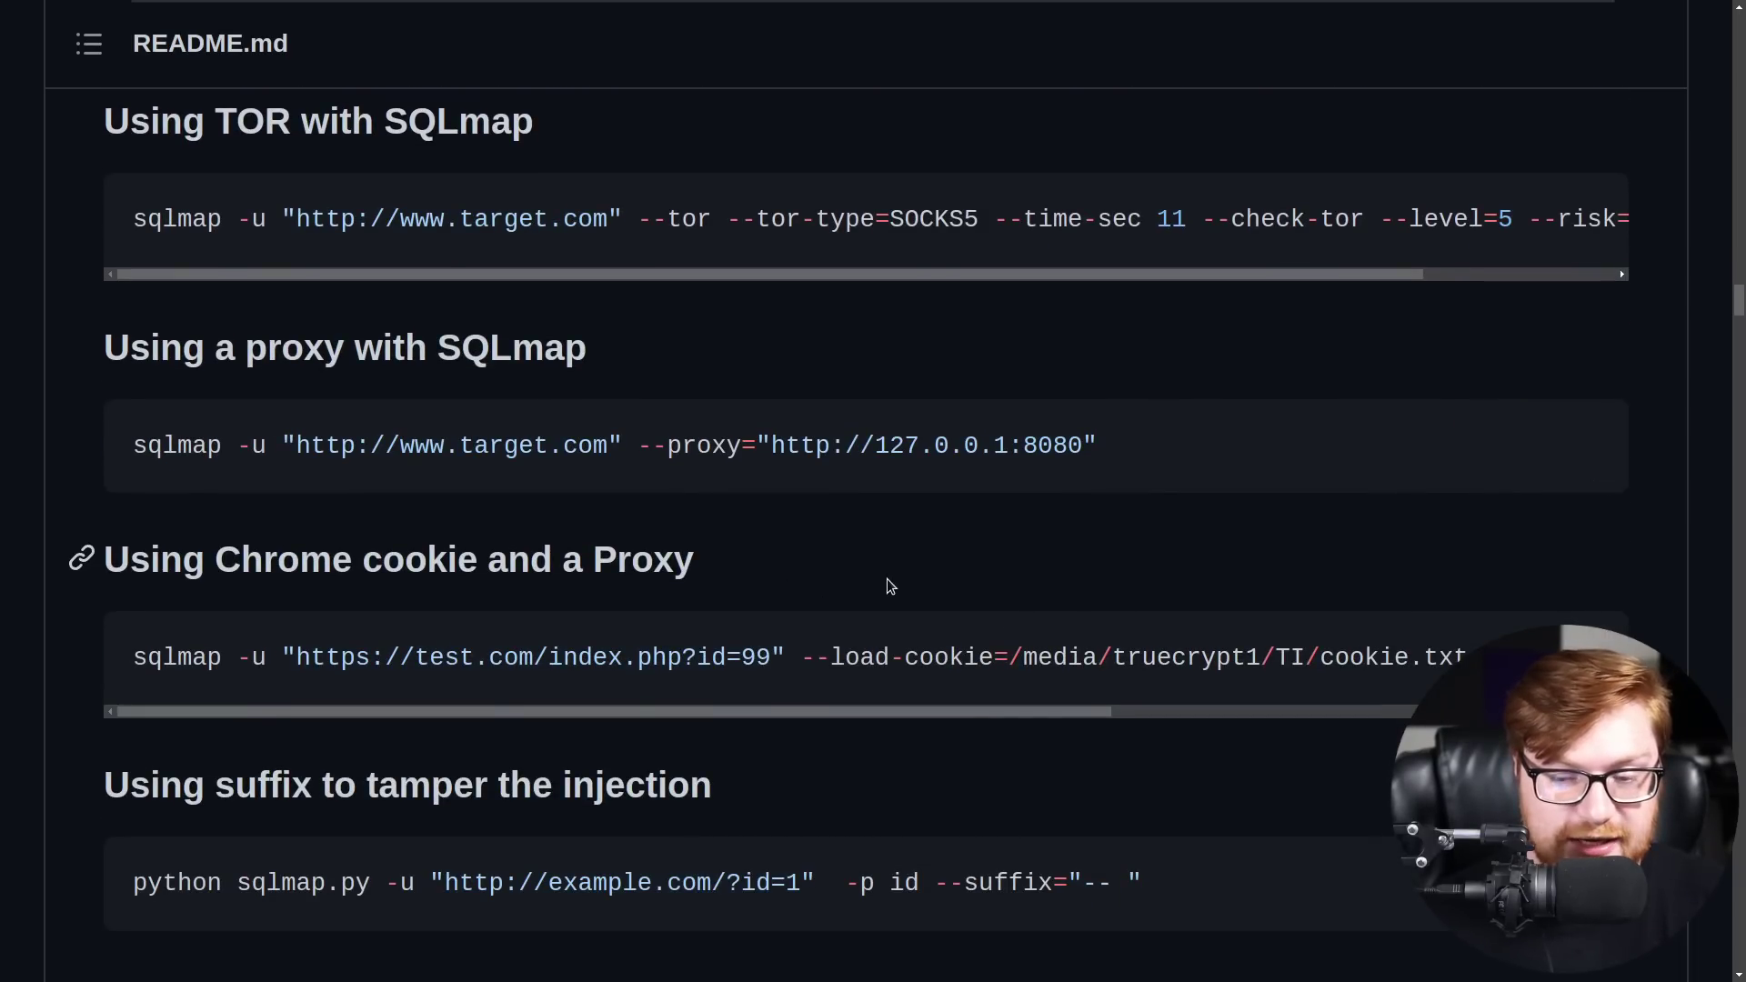
scroll(903, 576, down, 5)
scroll(903, 577, down, 5)
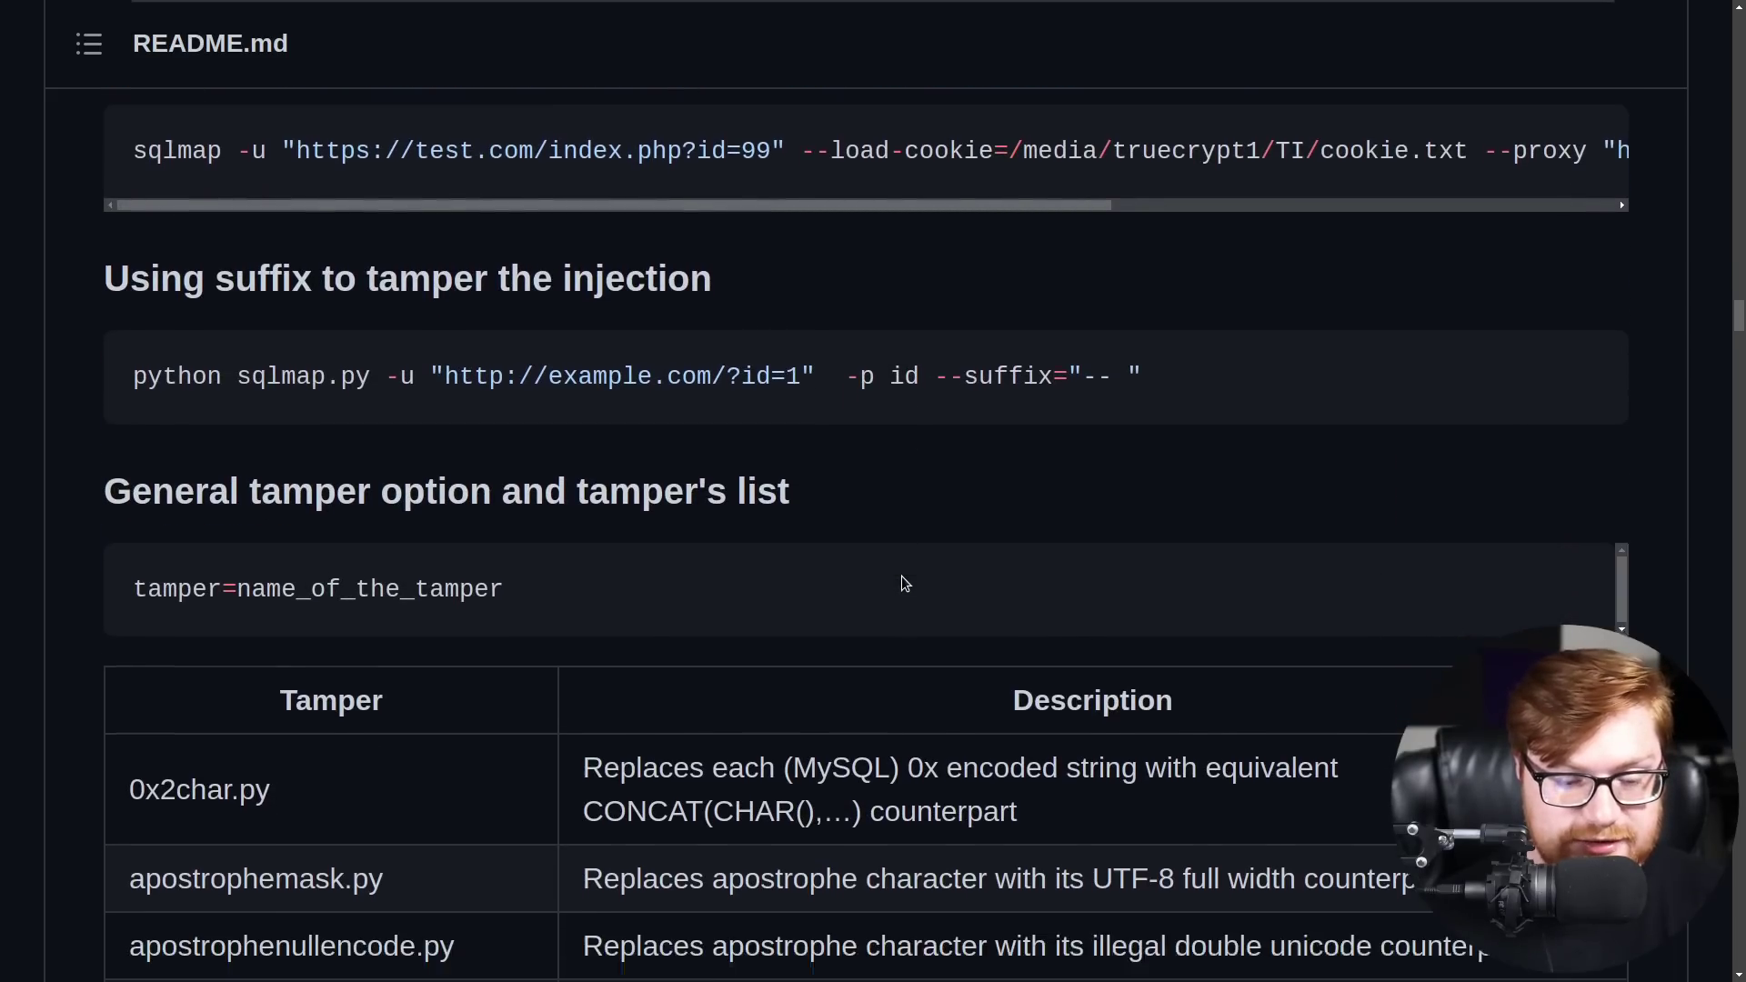